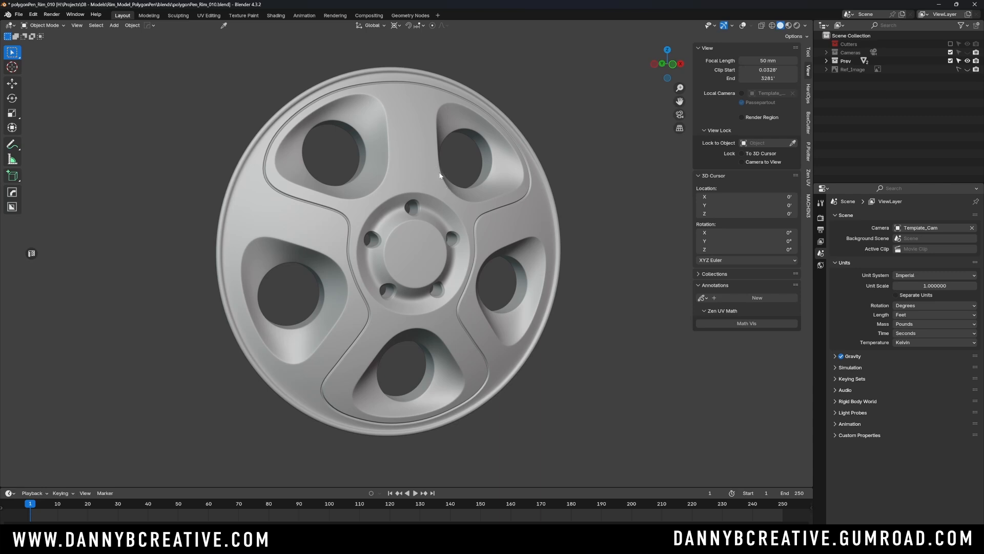
shift+middle_drag(443, 183, 448, 210)
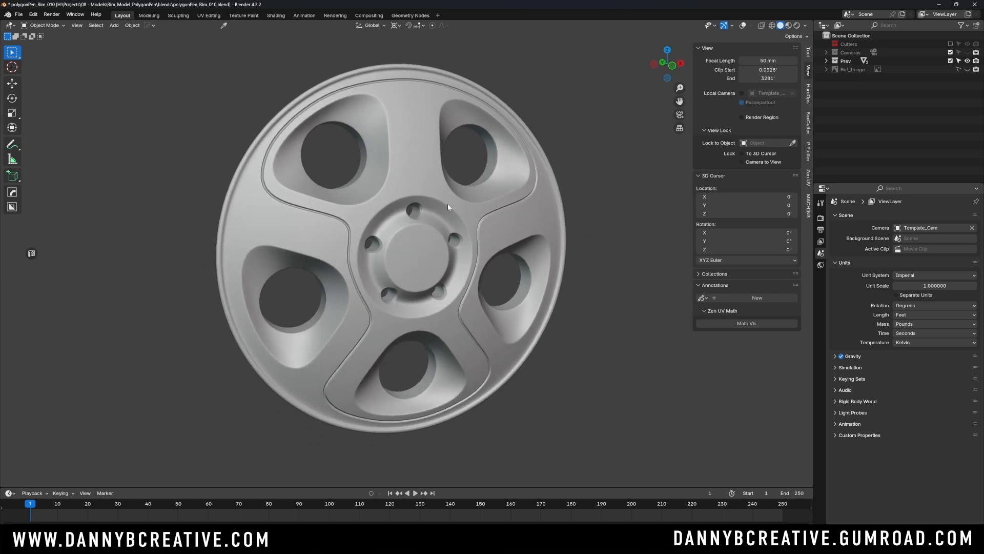
middle_drag(448, 207, 441, 179)
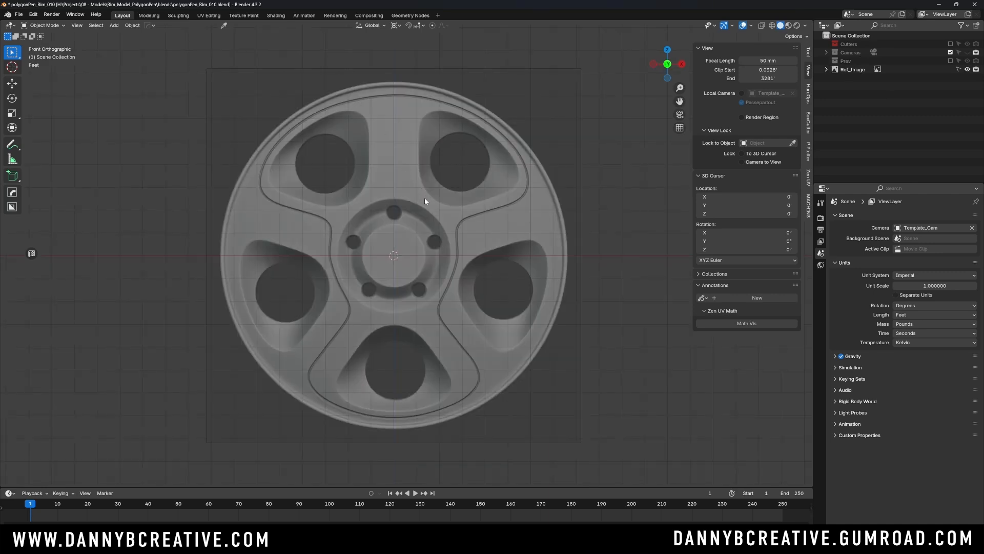
scroll(426, 200, up, 1)
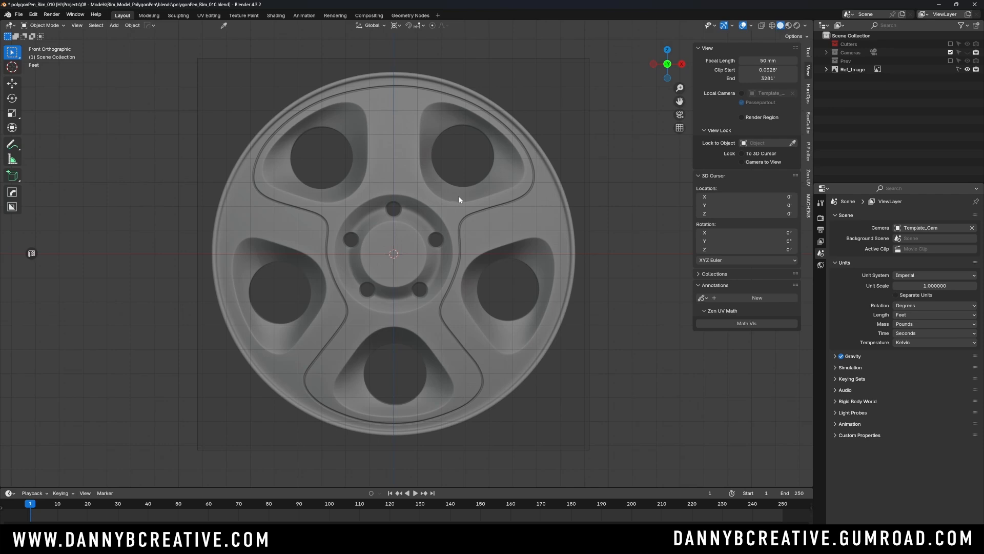
- Annotate the five window openings of the wheel reference with the numbers 1 to 5, going clockwise
scroll(459, 197, down, 1)
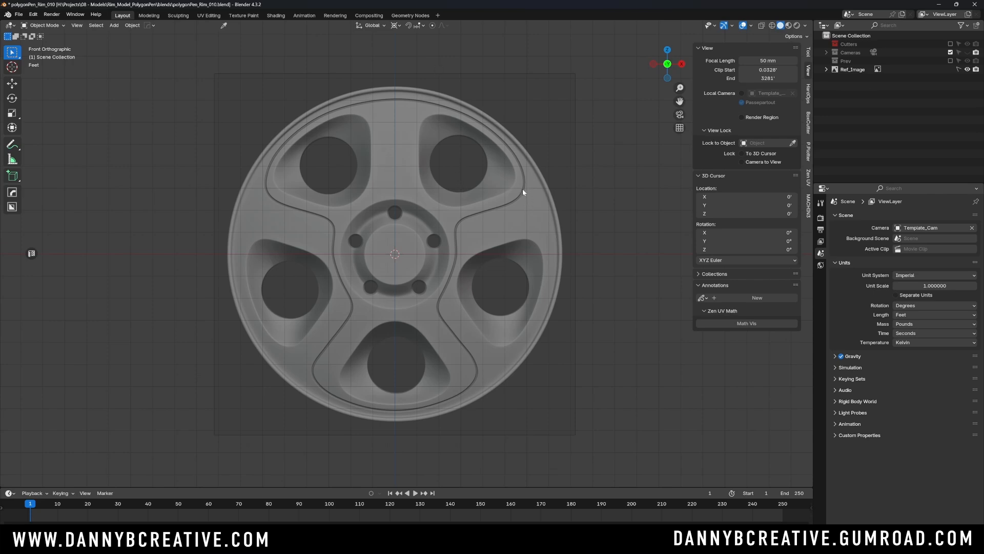
click(12, 144)
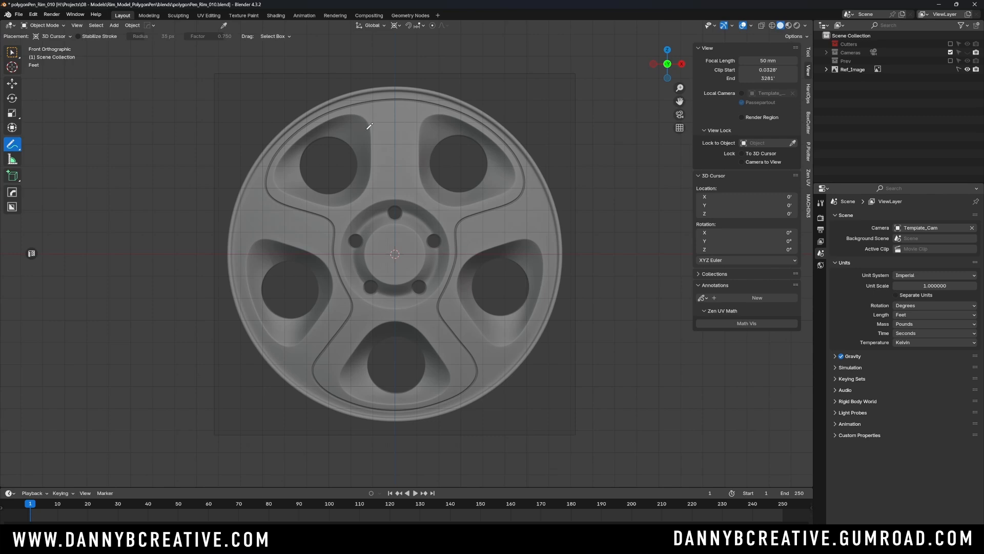
drag(459, 153, 462, 175)
mouse_move(490, 280)
mouse_down()
mouse_move(514, 292)
mouse_move(521, 282)
mouse_up()
drag(391, 350, 402, 372)
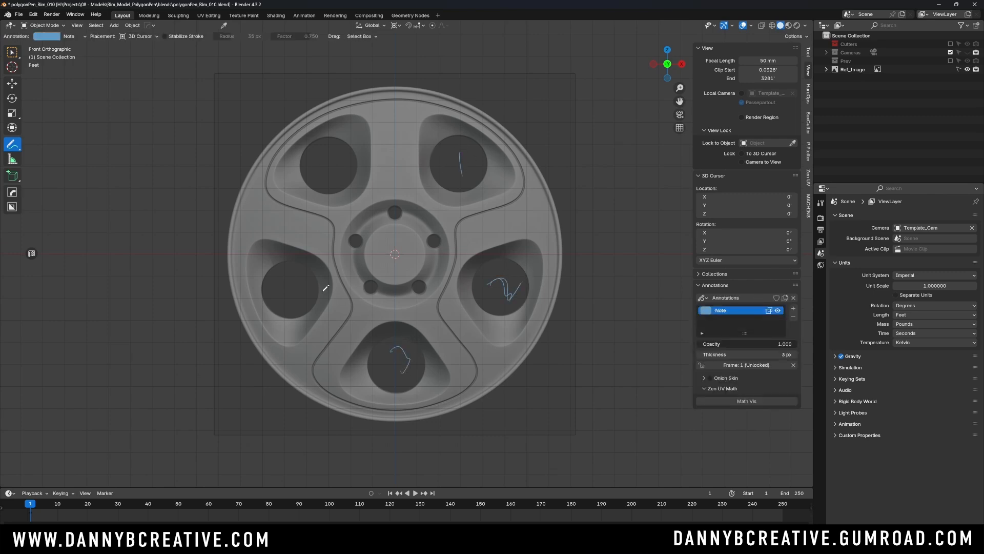
drag(286, 277, 308, 312)
drag(342, 140, 336, 180)
- Draw annotation lines between the hub centre and the rim along the five spokes, dividing the wheel into five segments
drag(393, 251, 395, 57)
drag(563, 181, 394, 254)
drag(535, 401, 423, 266)
drag(314, 364, 287, 396)
drag(395, 254, 200, 168)
- Mark four divisions along the rim of segment 1, write 5x4=20 beside the wheel and circle the 20
drag(437, 110, 510, 162)
mouse_move(421, 88)
mouse_down()
mouse_move(424, 108)
mouse_move(495, 150)
mouse_up()
mouse_move(199, 143)
mouse_down()
mouse_move(200, 159)
mouse_move(205, 126)
mouse_move(232, 131)
mouse_up()
mouse_move(226, 123)
mouse_down()
mouse_move(223, 148)
mouse_move(243, 123)
mouse_move(255, 147)
mouse_up()
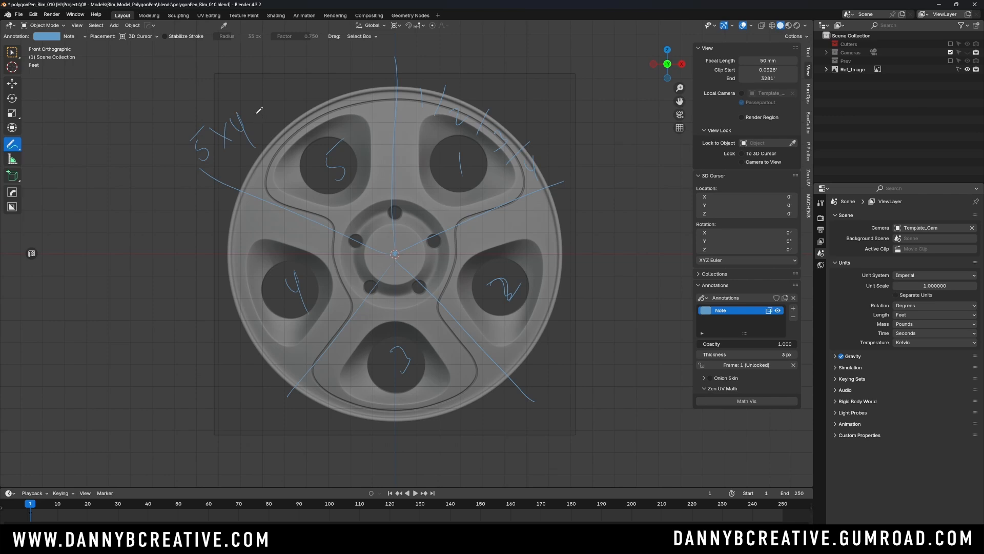
drag(255, 119, 279, 110)
drag(287, 87, 274, 74)
- Return to the selection tool and remove the annotation layer with all its notes
key(w)
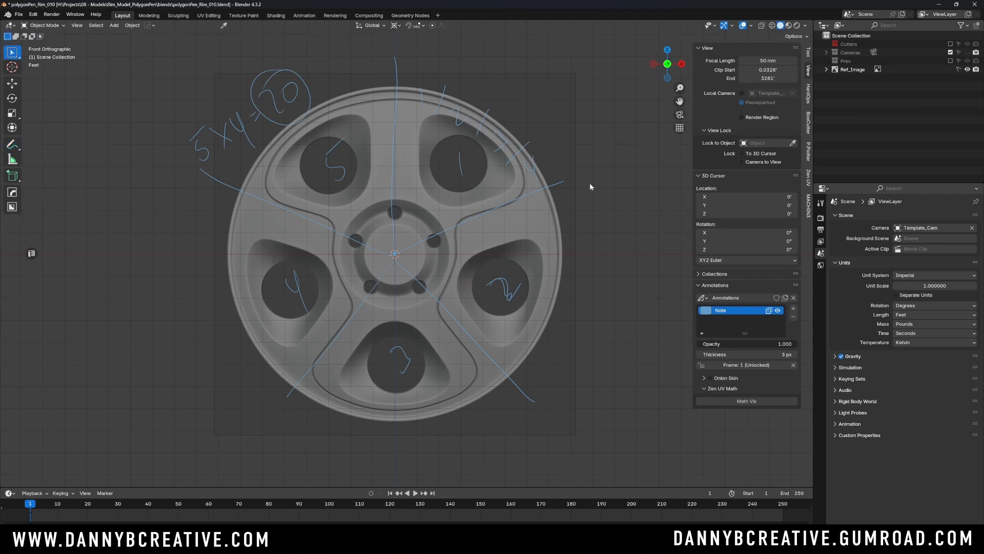
click(793, 316)
scroll(467, 246, up, 2)
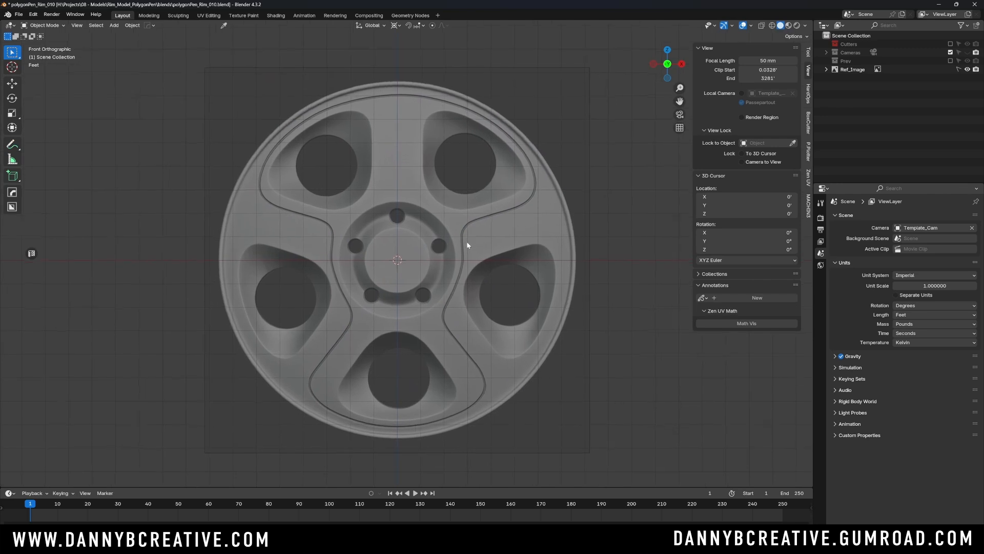
key(ctrl+a)
click(468, 249)
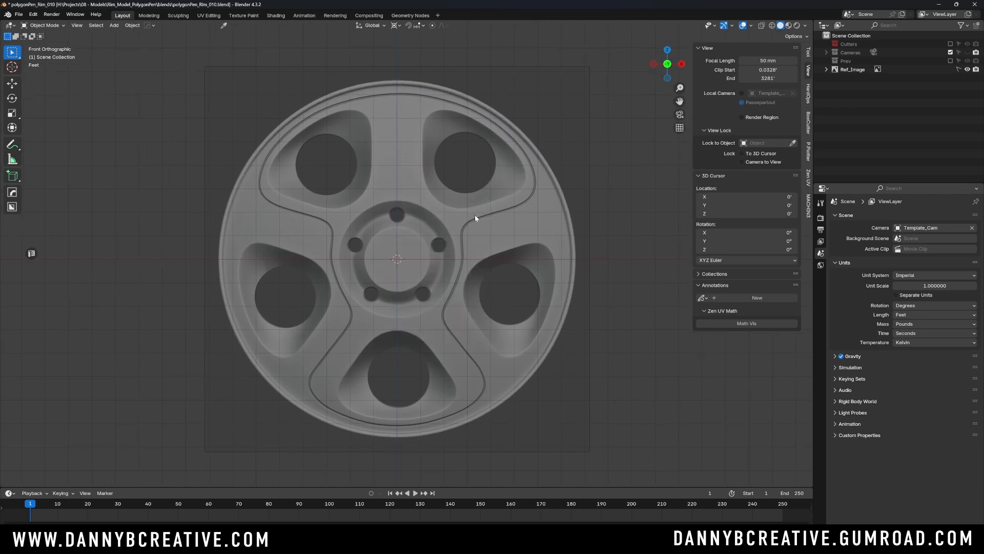
- Add a mesh circle with 20 vertices, a 1' radius and Triangle Fan fill, aligned to the front view
key(shift+a)
mouse_move(483, 216)
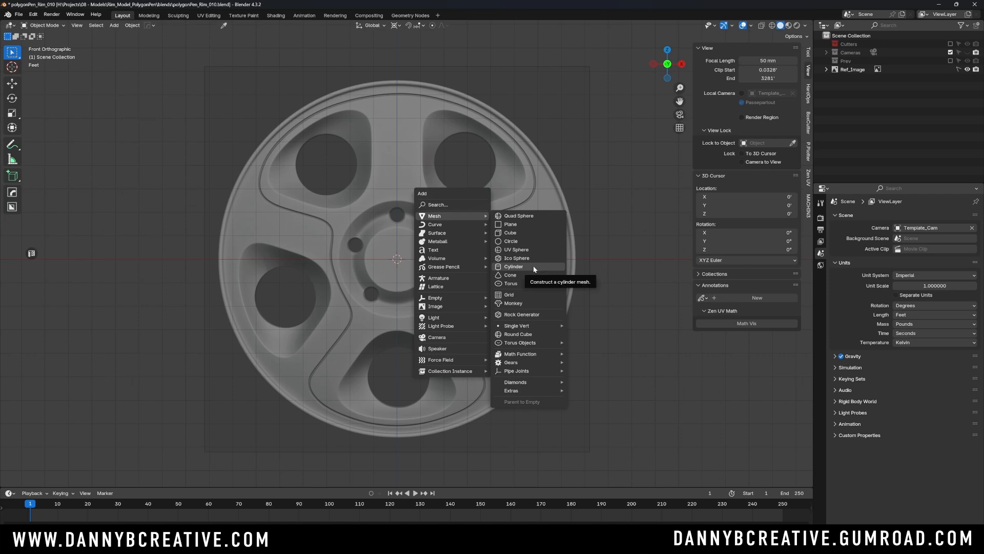
click(526, 241)
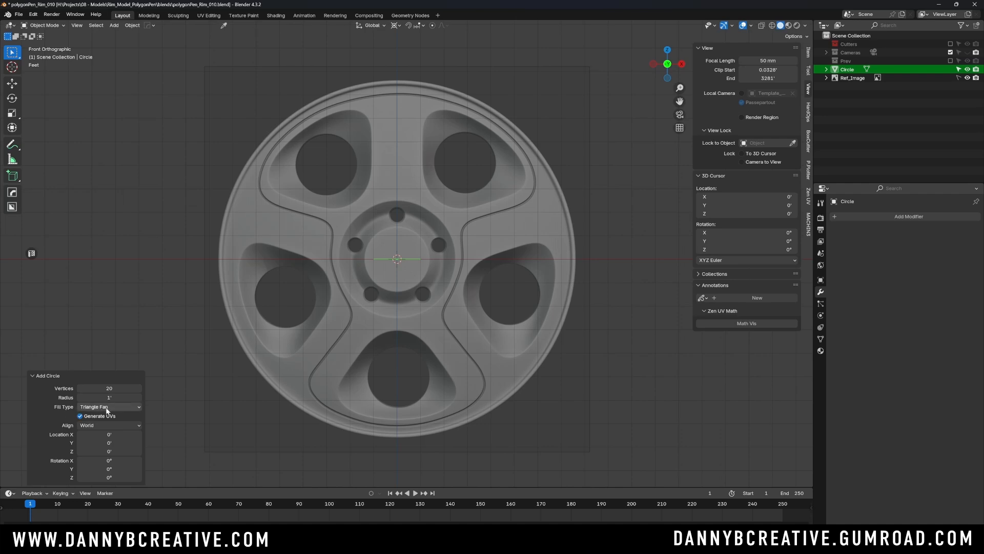
click(86, 427)
click(95, 440)
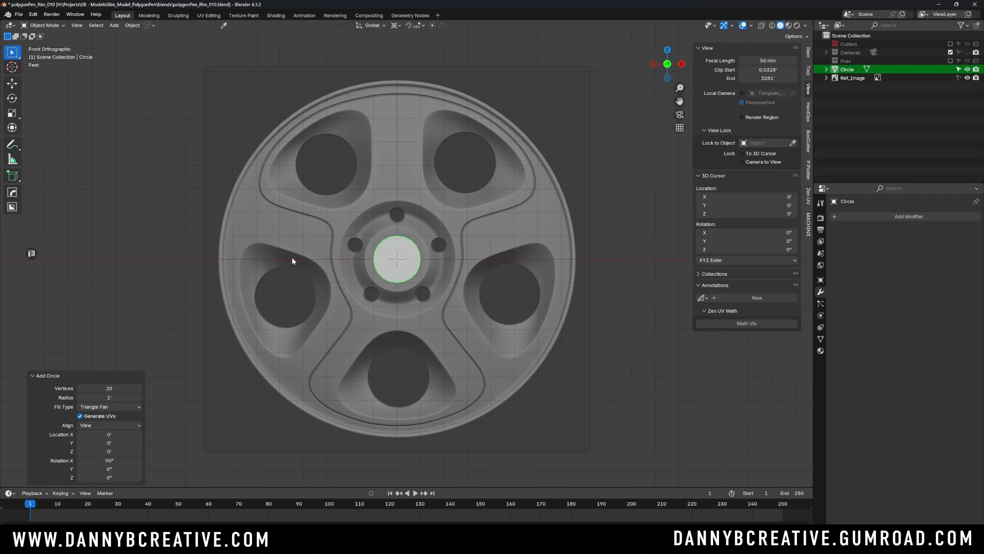
- With X-ray on, scale the circle up to just inside the wheel's outer rim and apply its rotation and scale
key(s)
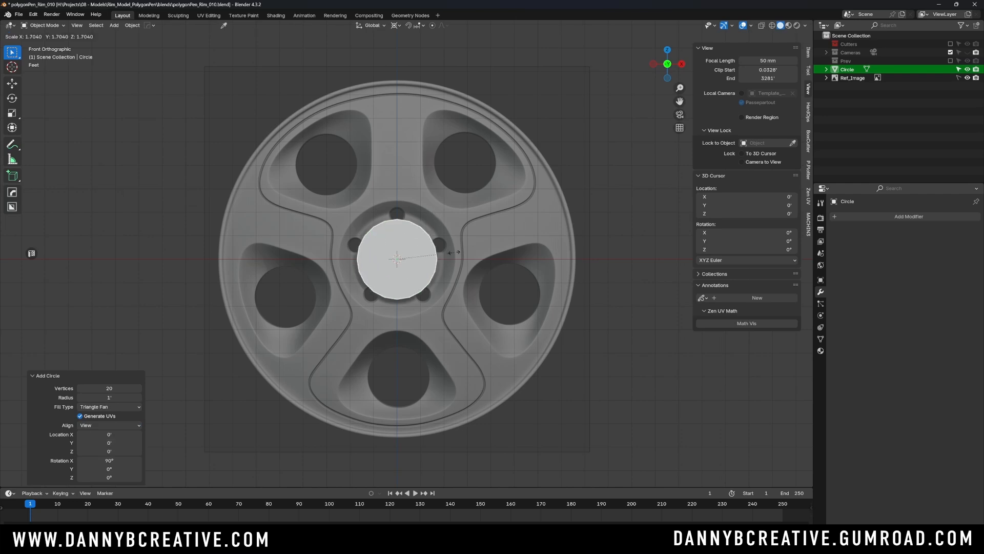
click(630, 186)
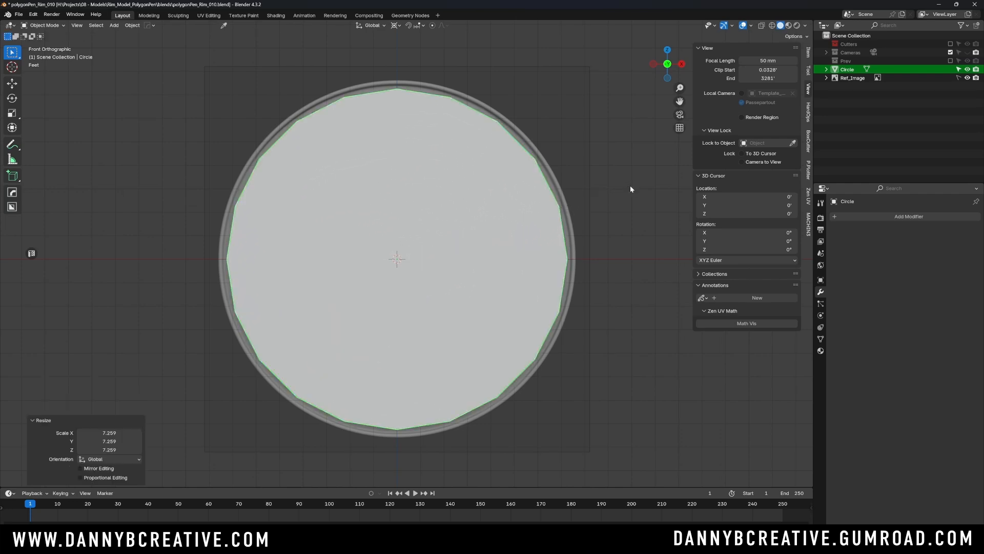
key(alt+z)
key(s)
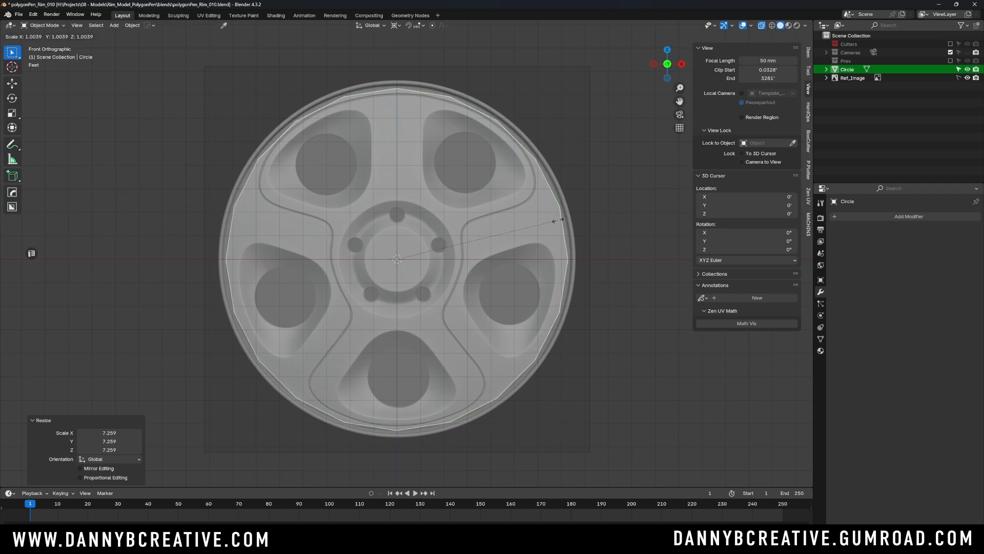
click(556, 218)
key(ctrl+a)
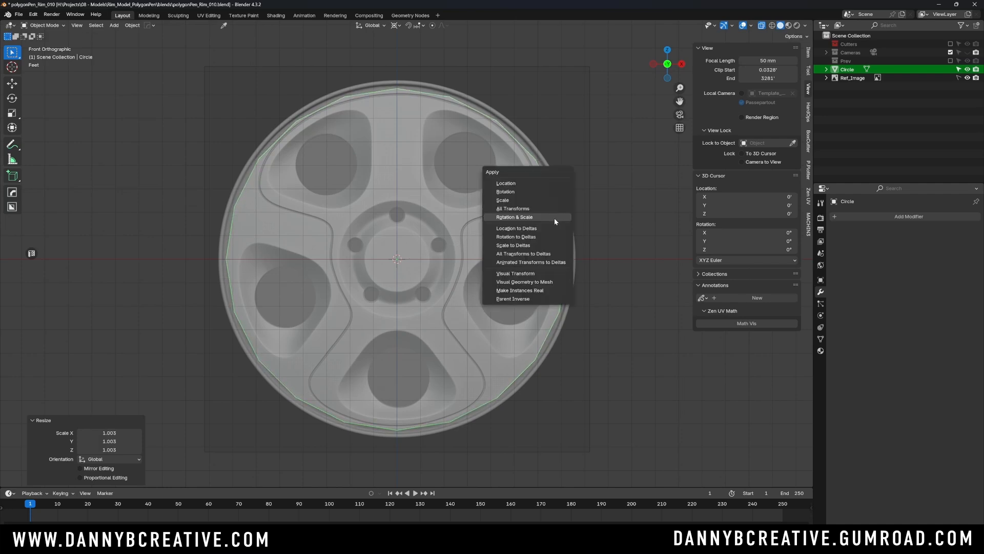
click(553, 217)
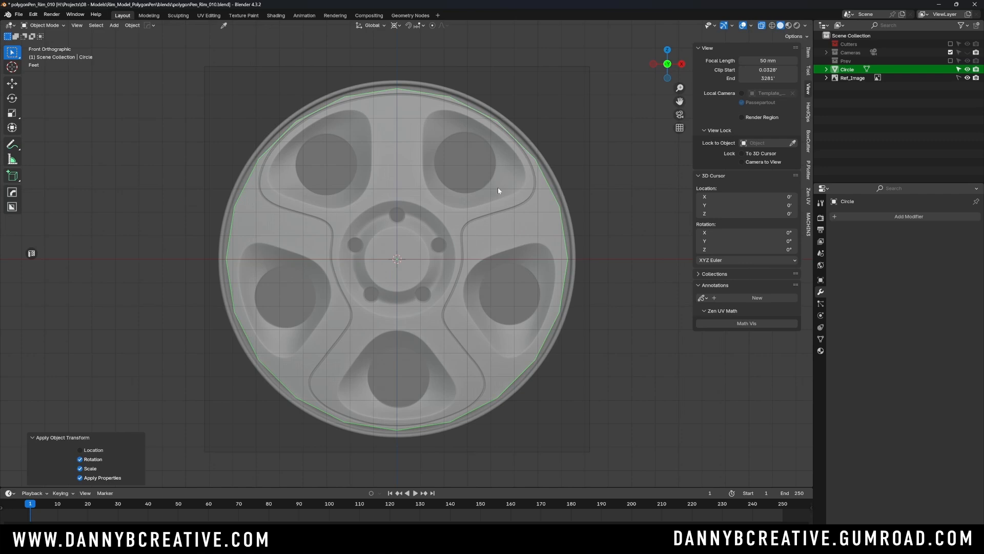
- Delete all the circle's faces except the four wedges clockwise from the vertical axis, covering one fifth of the wheel
key(Tab)
click(598, 145)
key(alt+z)
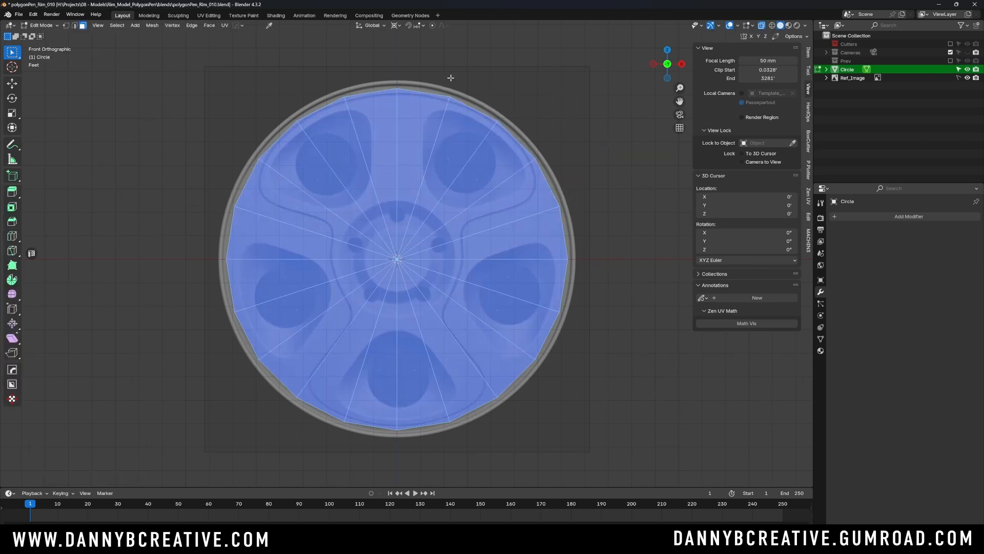
click(417, 144)
shift+click(449, 160)
shift+click(474, 178)
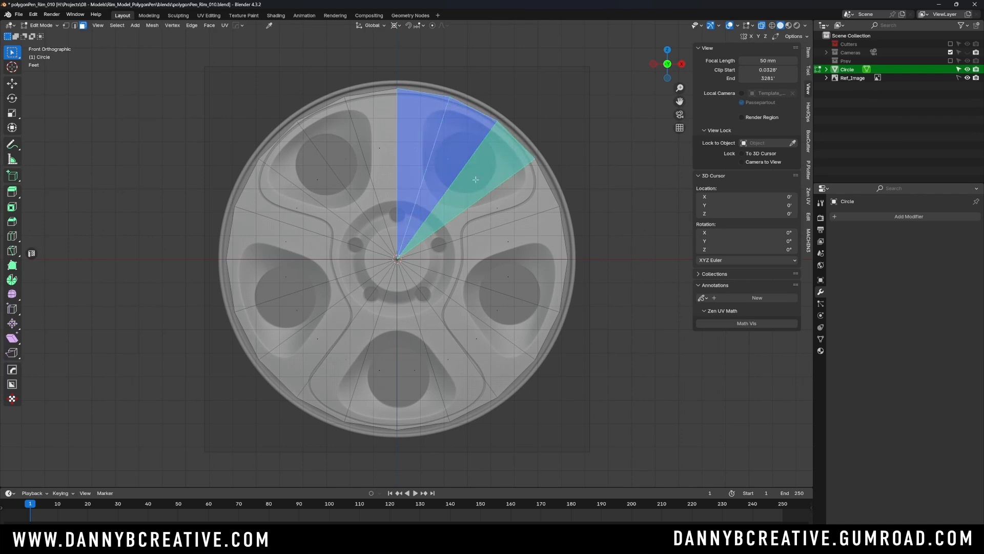
shift+click(494, 207)
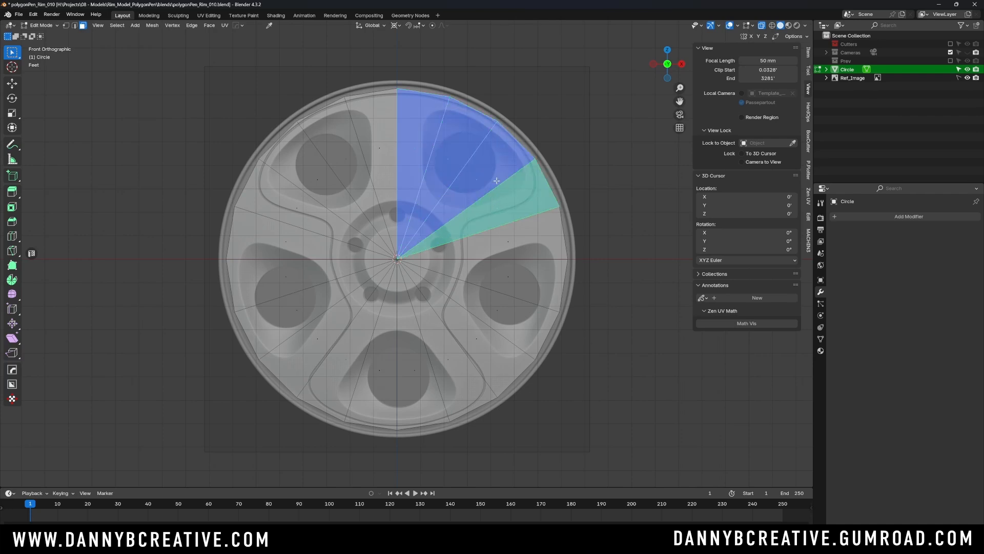
key(ctrl+i)
key(x)
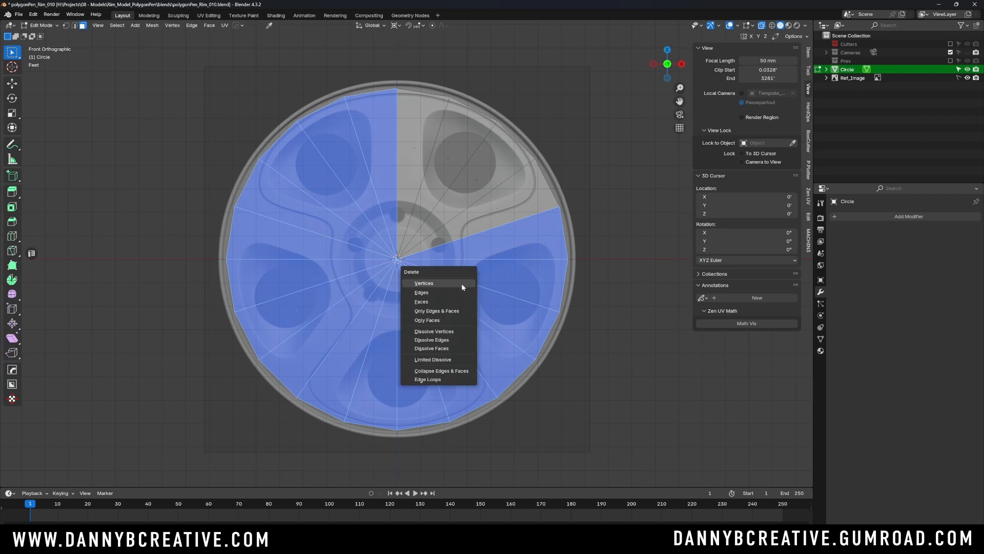
click(446, 302)
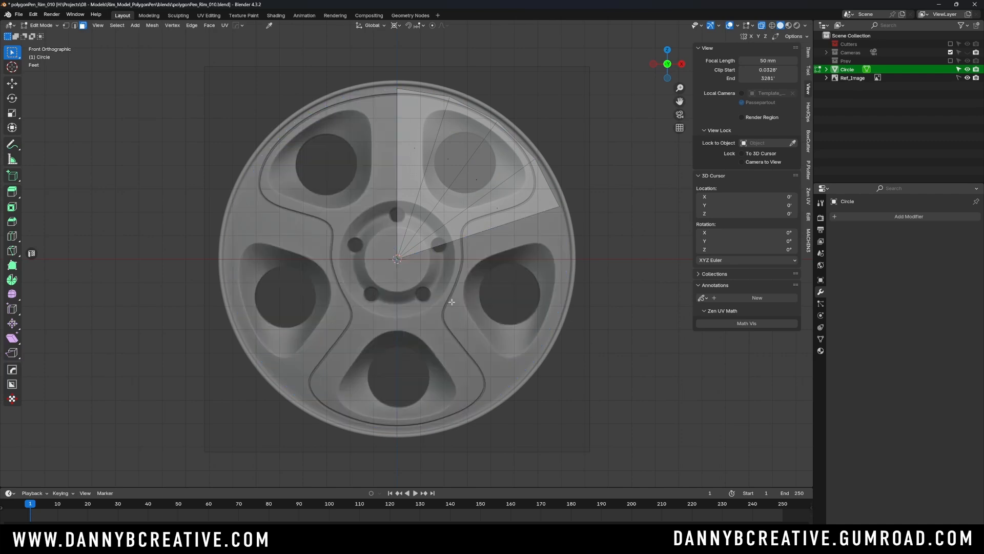
- Delete the two wedges farthest from the vertical axis, keeping half of the one-fifth segment
scroll(489, 229, up, 4)
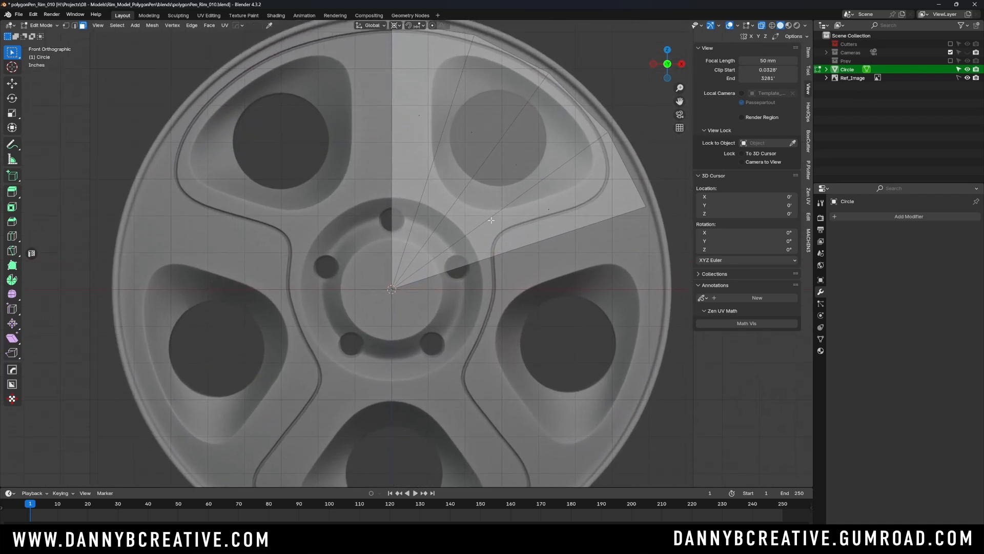
scroll(484, 189, down, 2)
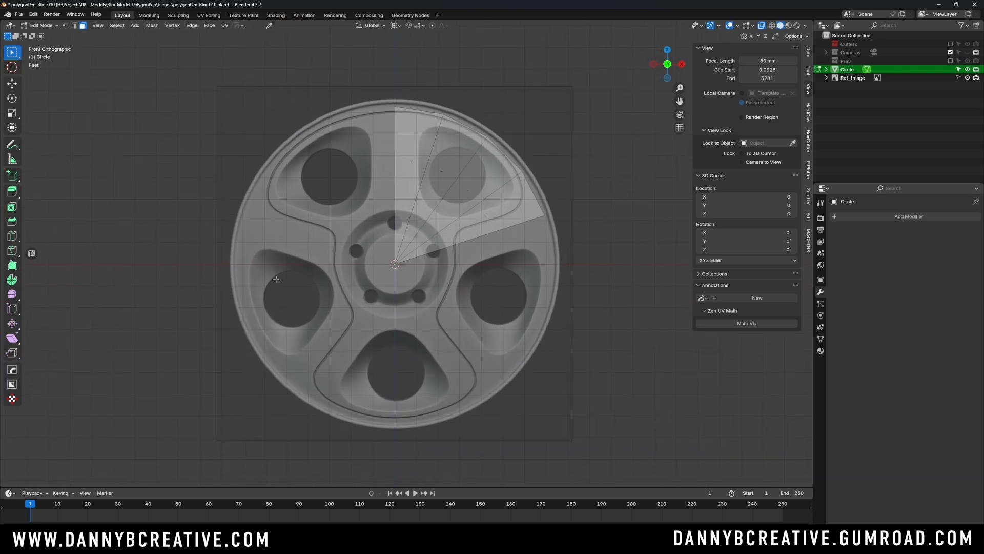
scroll(451, 174, up, 2)
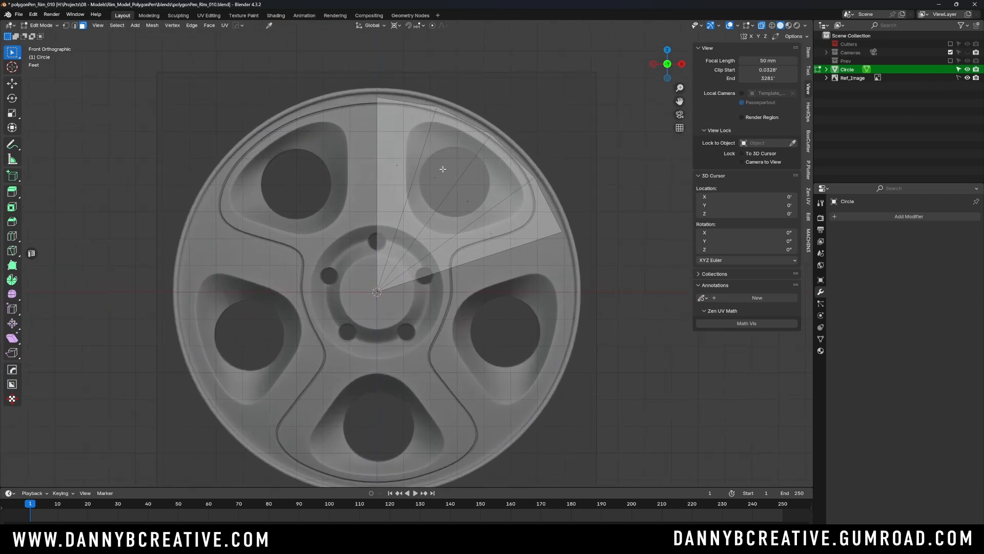
shift+middle_drag(444, 177, 445, 173)
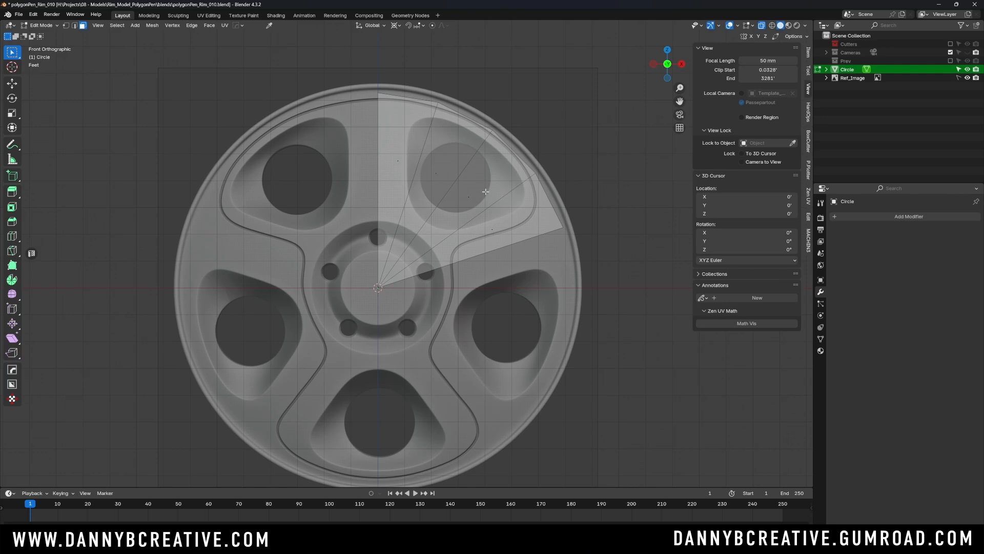
click(470, 198)
shift+click(495, 231)
key(x)
click(495, 231)
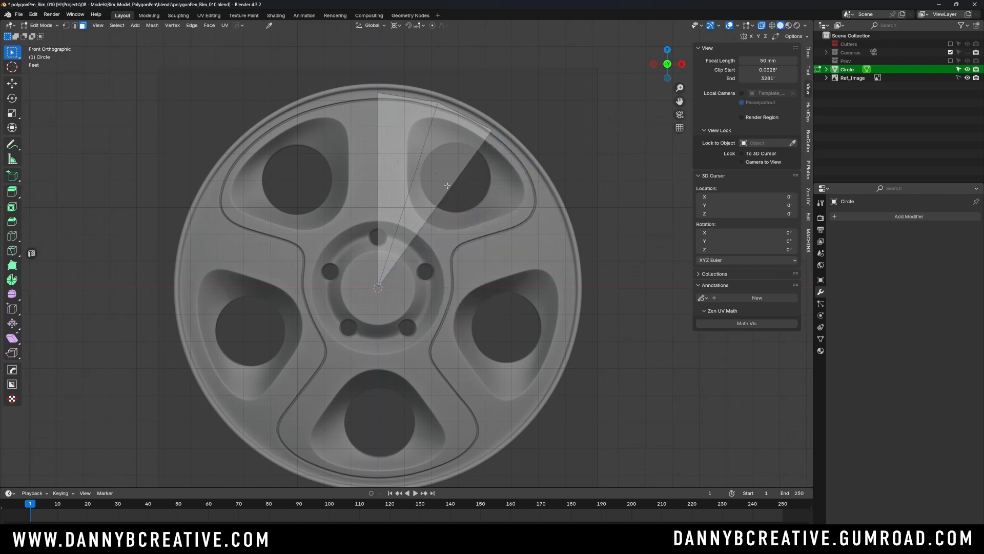
- Subdivide the three radial edges of the remaining two wedges with 2 cuts
shift+middle_drag(418, 148, 431, 155)
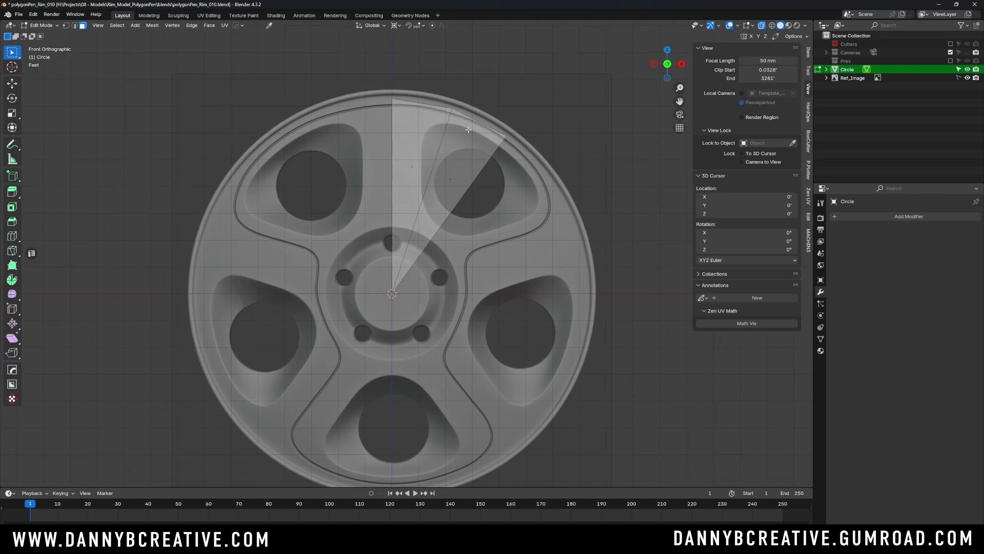
key(Tab)
click(488, 231)
drag(386, 168, 485, 218)
right_click(458, 200)
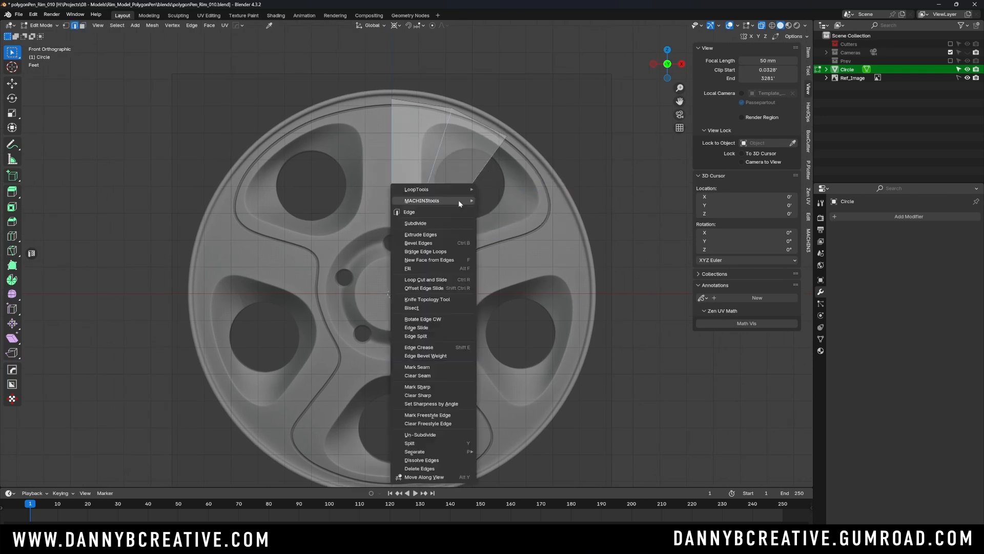
click(438, 224)
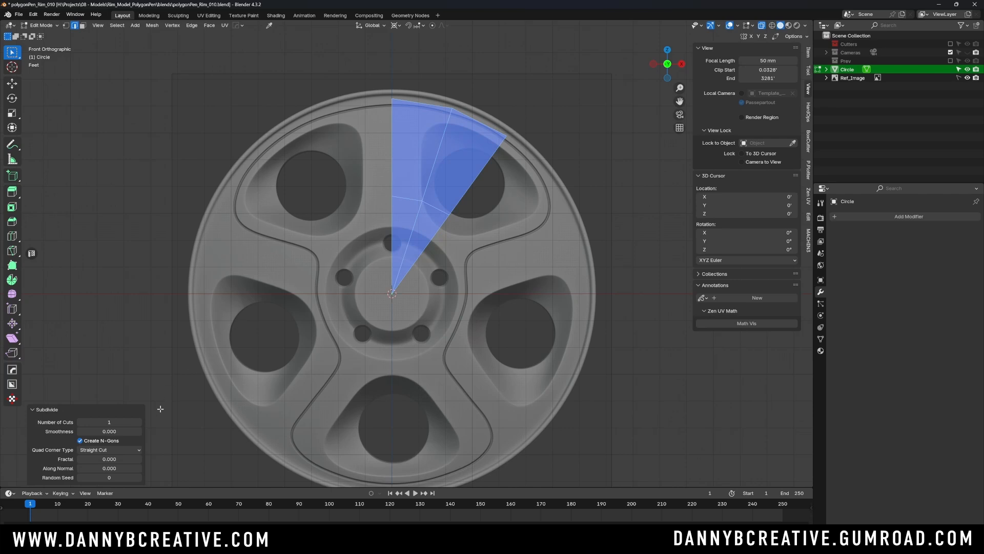
click(141, 422)
- Edge-slide the inner row of cross edges toward the hub centre by a factor of about 0.429
key(Tab)
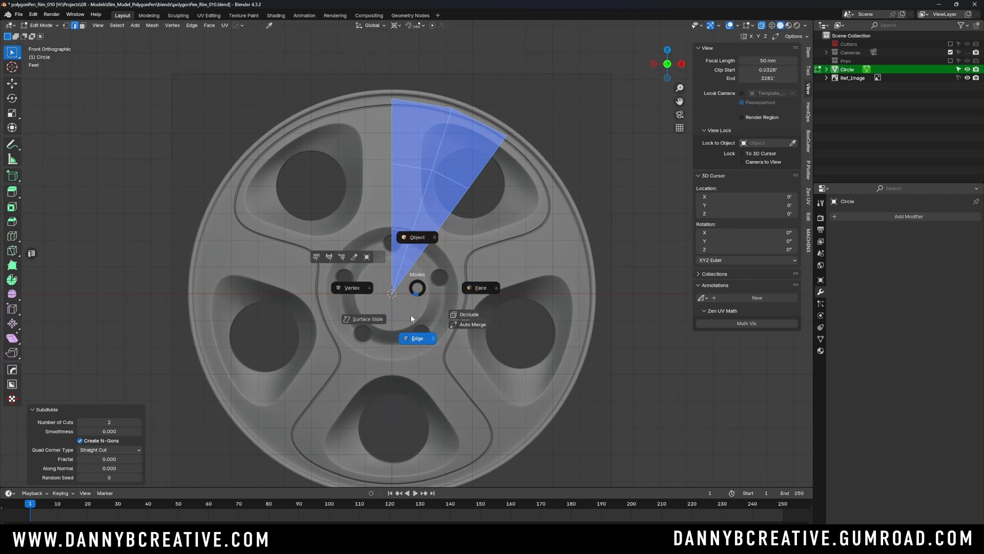
click(411, 316)
alt+click(422, 237)
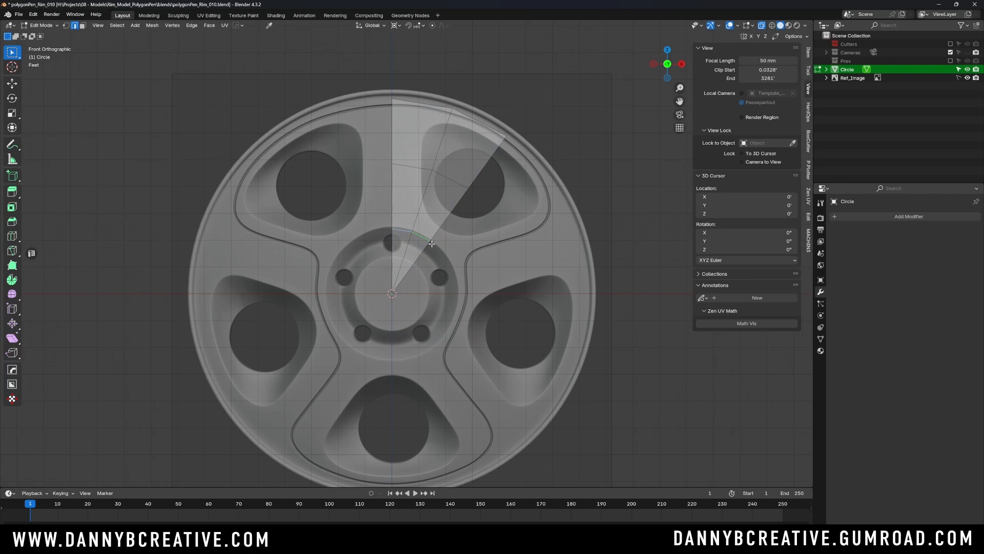
key(g)
key(g)
click(426, 276)
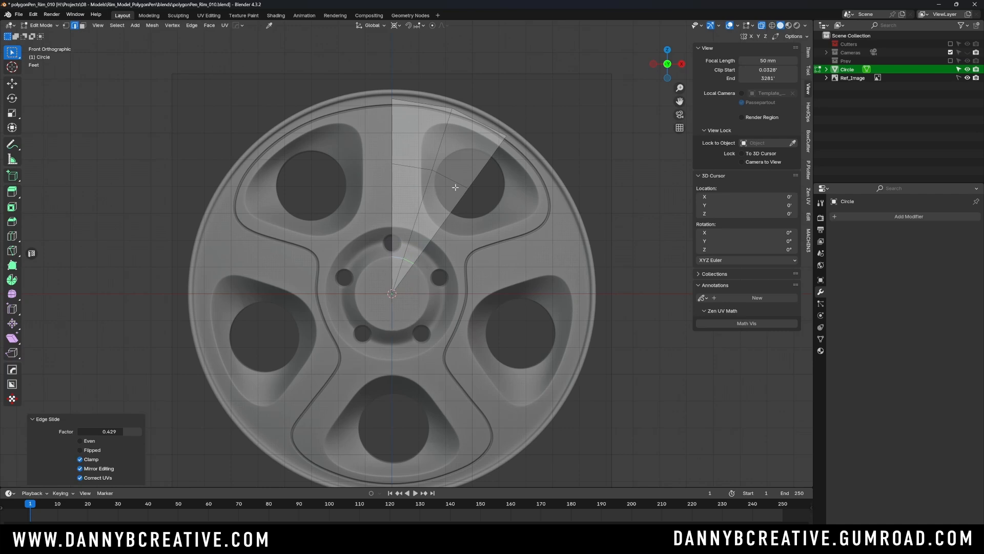
- Edge-slide the outer row of cross edges toward the hub by a factor of about 0.670, onto the hub ring's outer edge
click(471, 188)
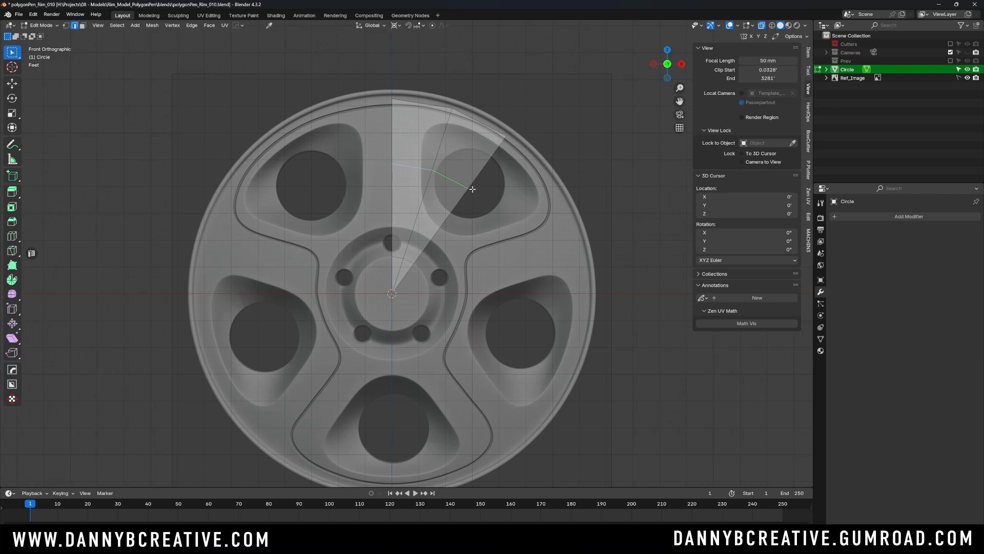
key(g)
key(g)
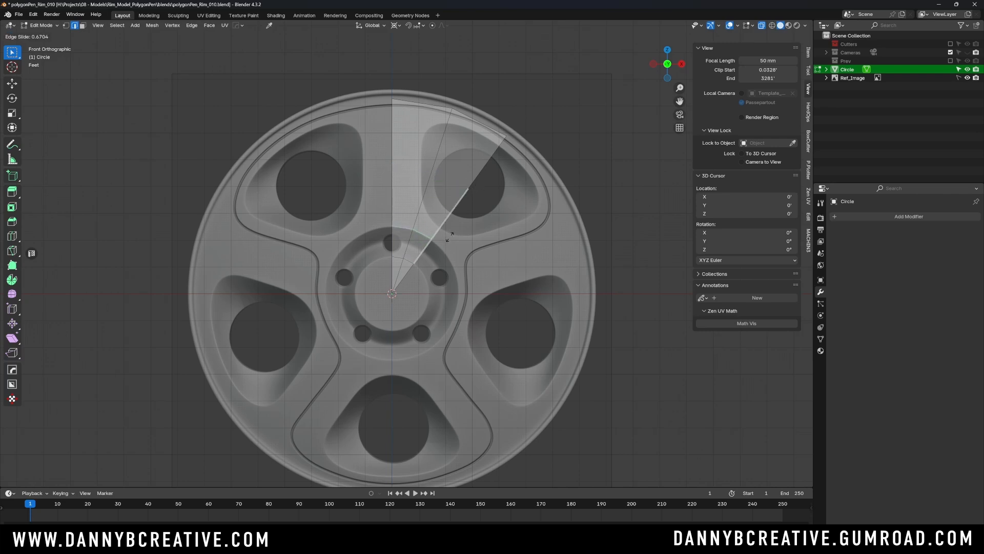
click(449, 237)
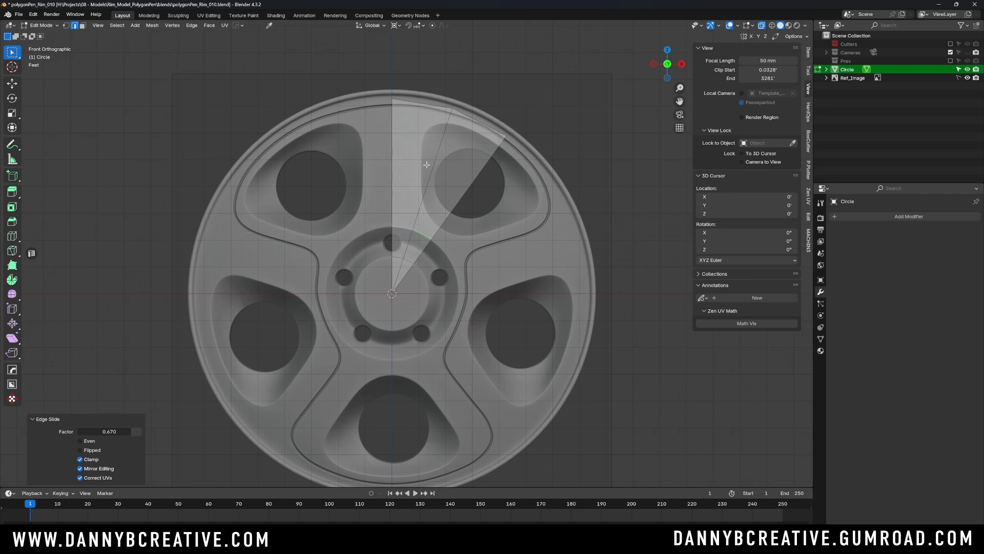
- Add 4 evenly spaced loop cuts across the two wedges between the hub ring and the outer rim
key(ctrl+r)
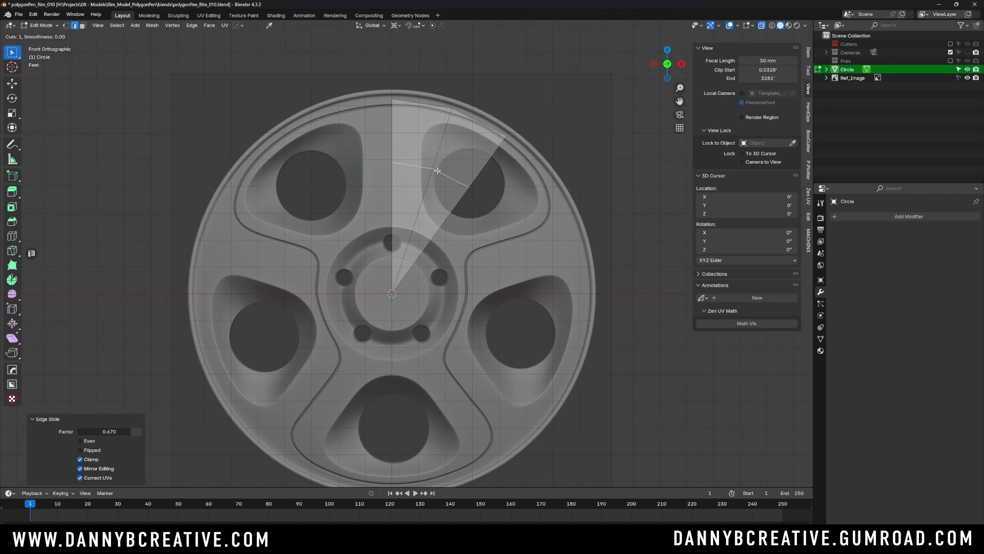
scroll(440, 170, up, 1)
click(443, 174)
right_click(446, 177)
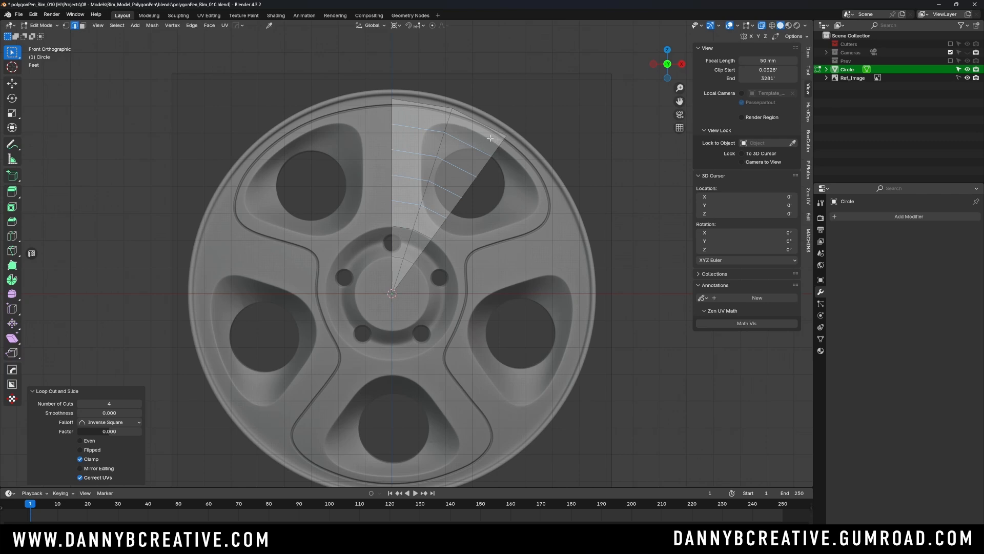
- Add one loop cut in the outermost band and slide it toward the rim by a factor of about 0.25
click(446, 123)
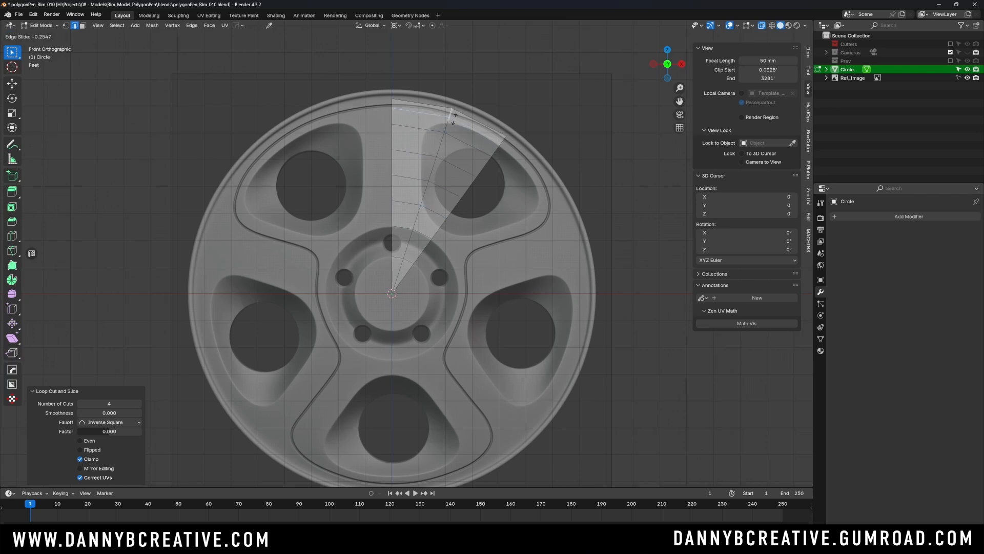
click(453, 117)
- Straighten the four vertices beside the hole on the middle radial edge by scaling them to 0 along X about their own centre
key(Tab)
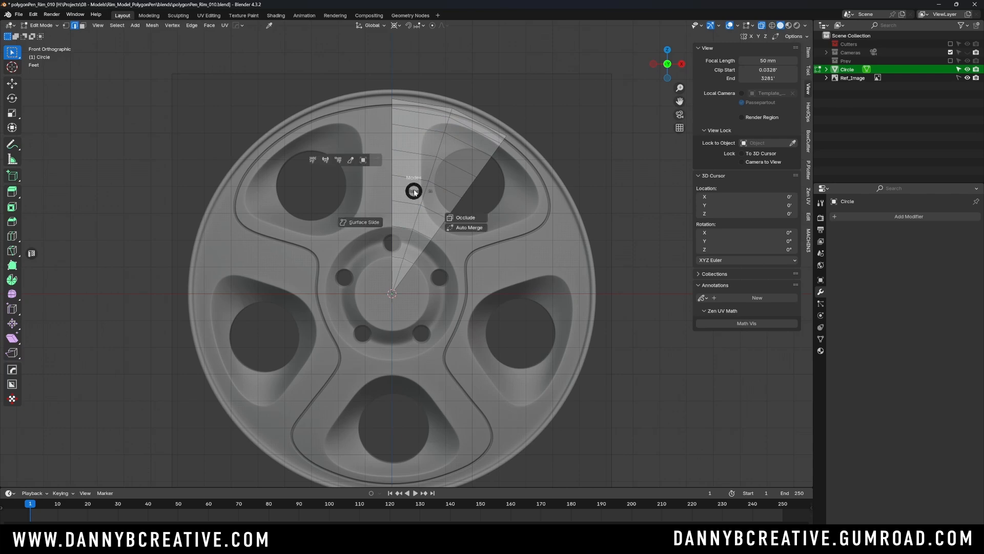
click(366, 199)
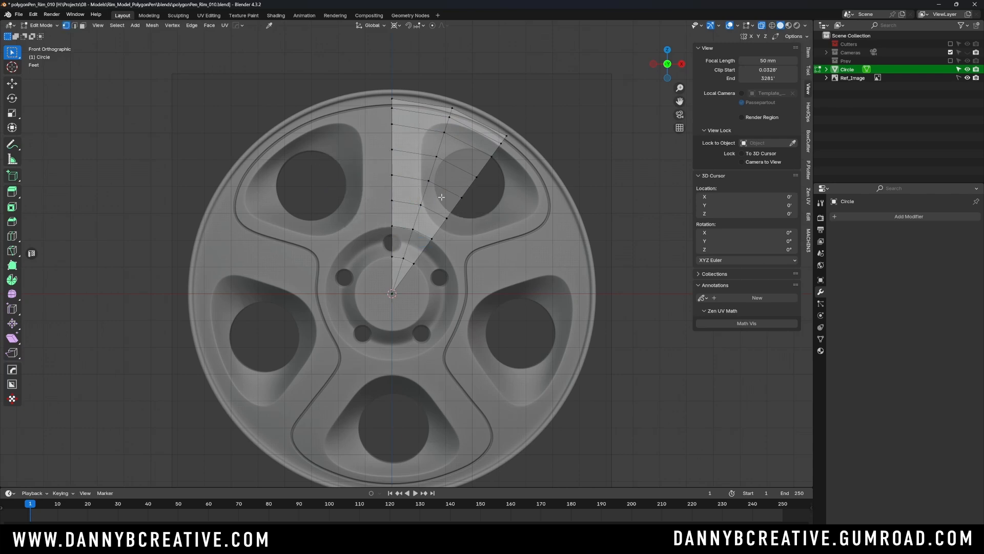
click(421, 205)
shift+click(431, 179)
shift+click(437, 156)
shift+click(444, 132)
key(s)
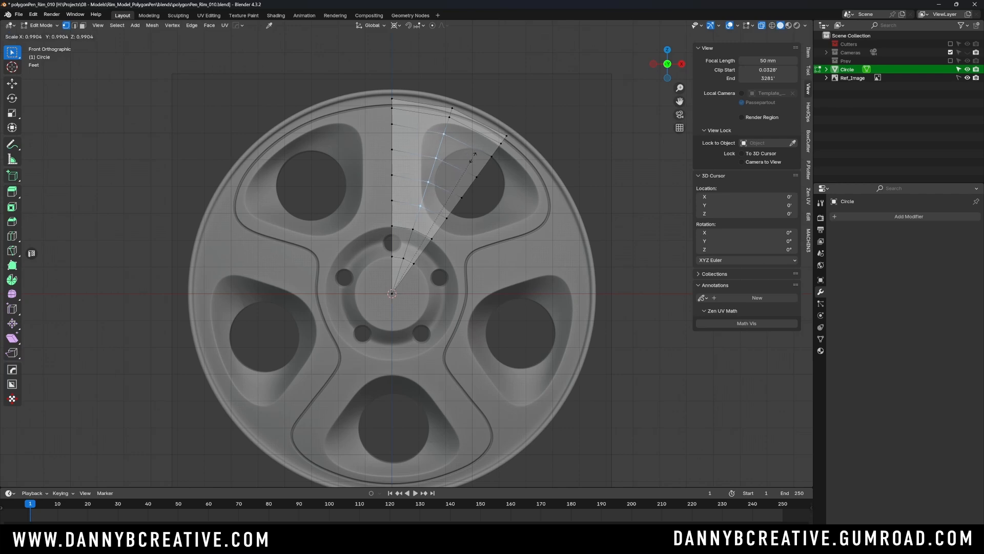
click(459, 165)
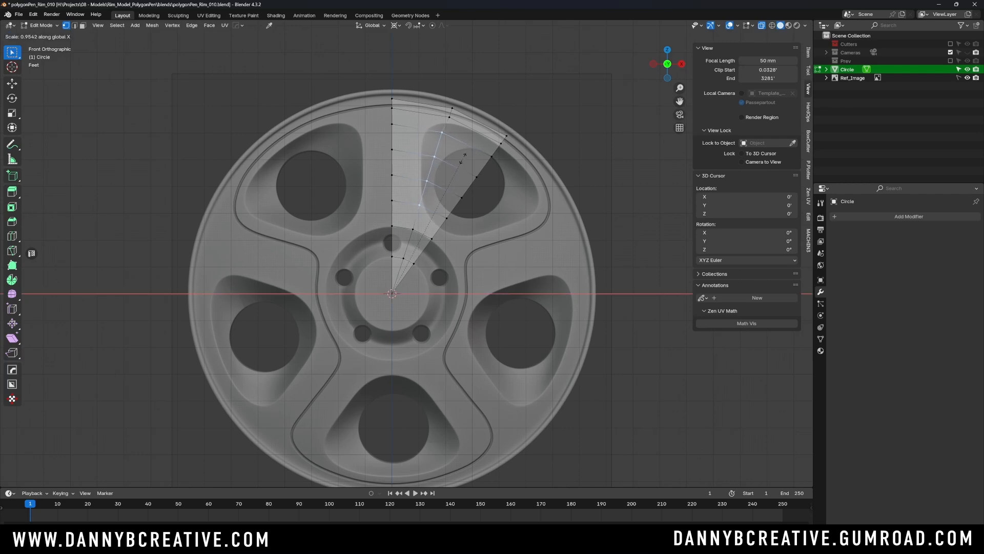
key(period)
click(469, 118)
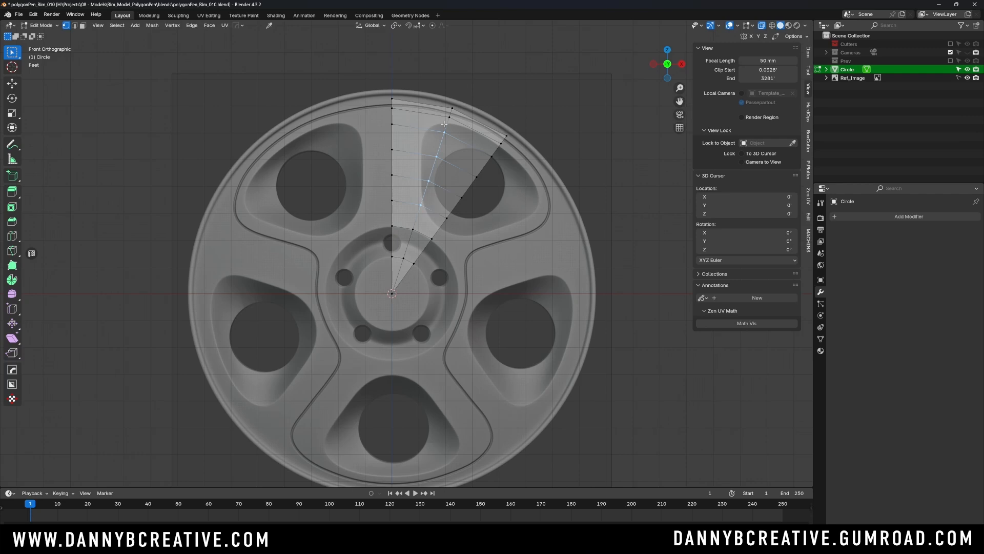
key(s)
key(x)
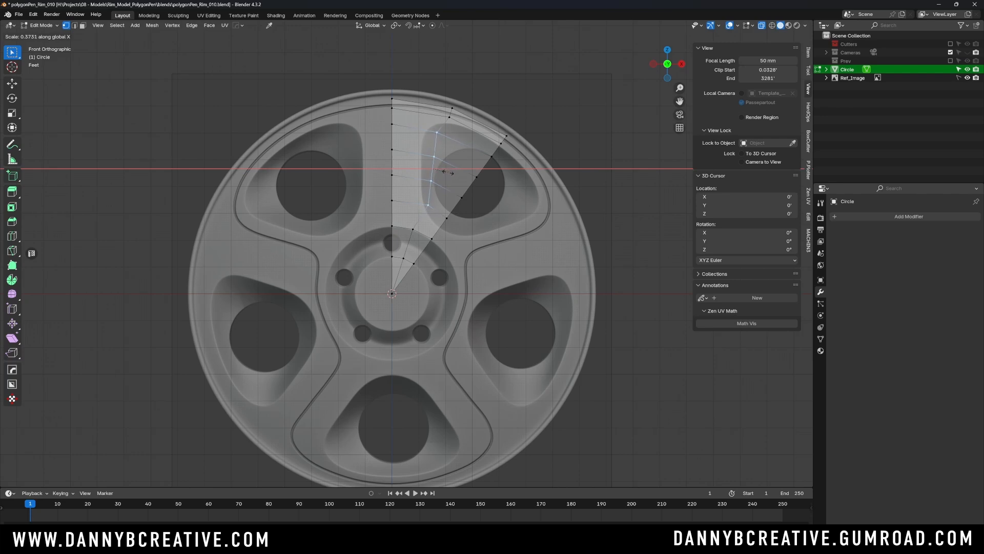
key(0)
key(Return)
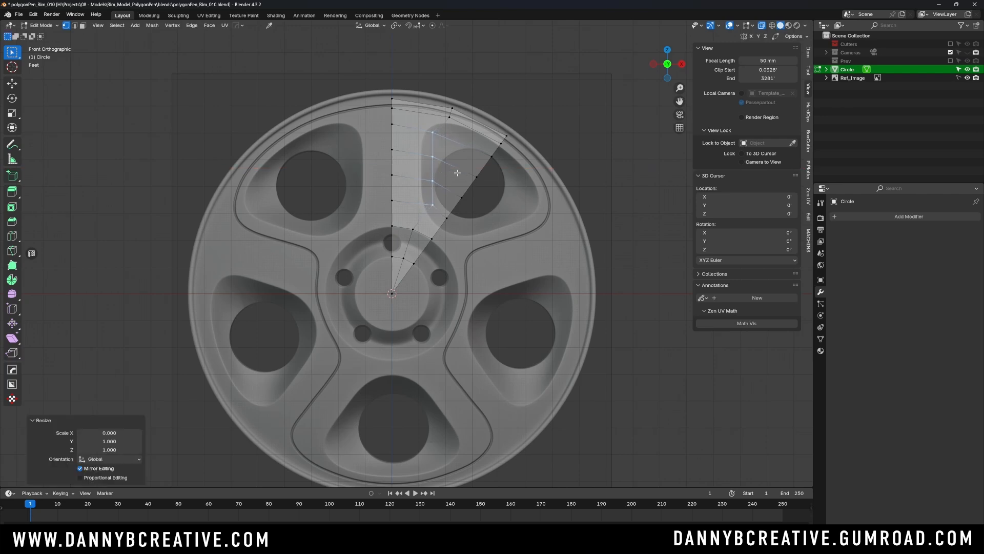
- Move the four aligned vertices -0.46576' along X to the spoke's side and scale them by 1.089 along Z
key(g)
key(x)
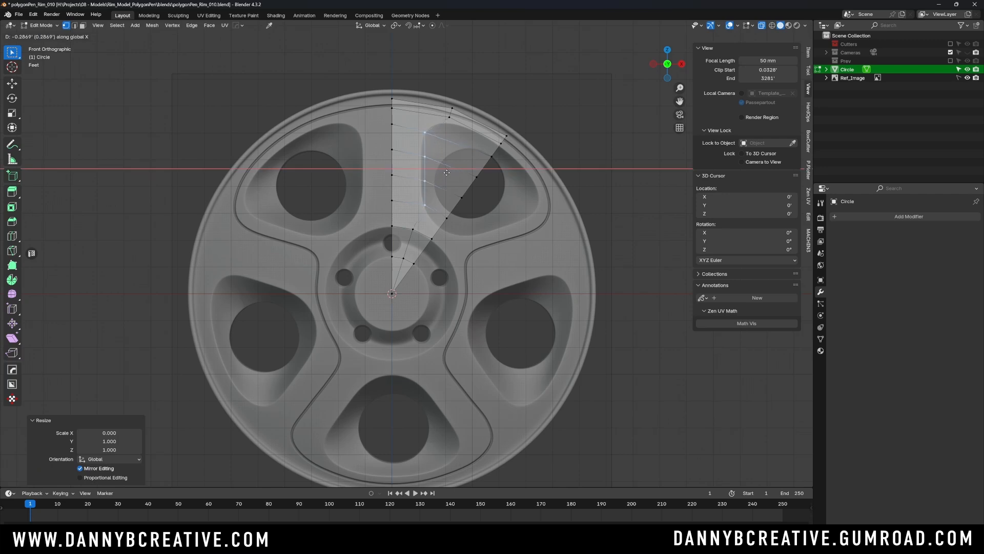
click(443, 170)
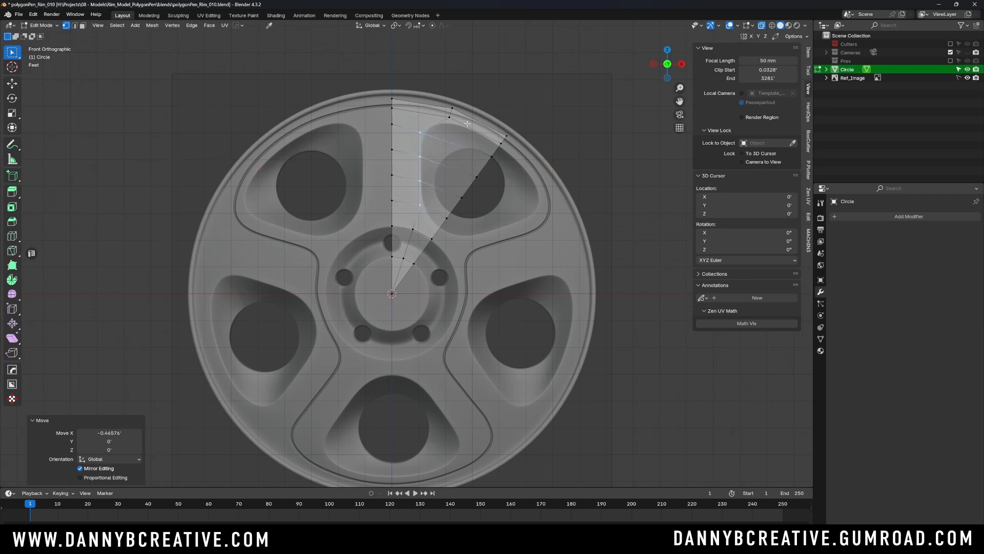
key(s)
key(z)
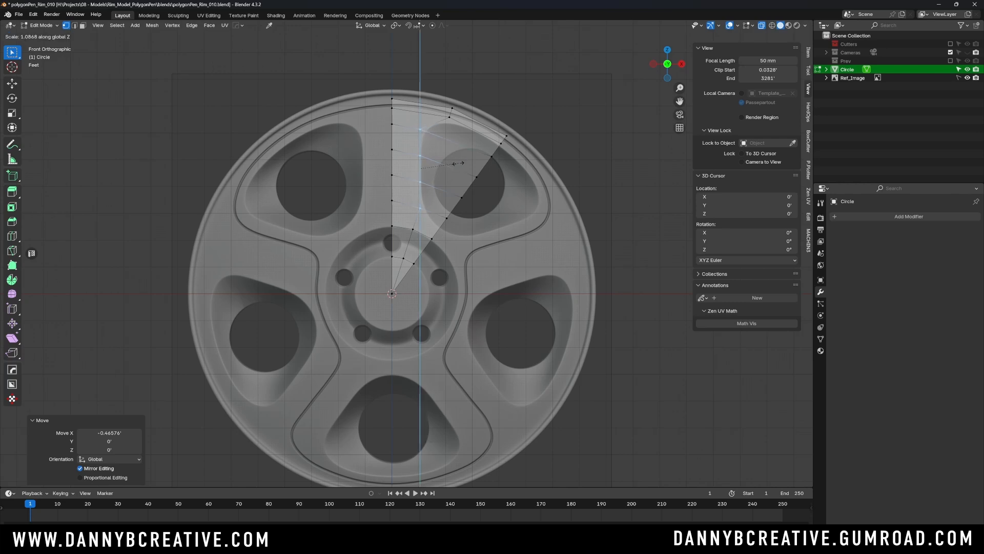
right_click(458, 161)
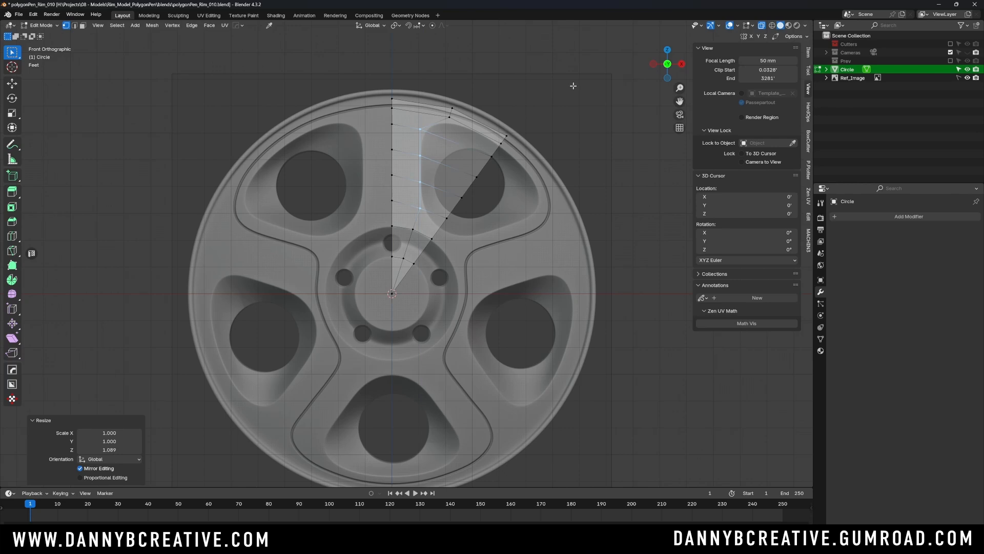
click(562, 72)
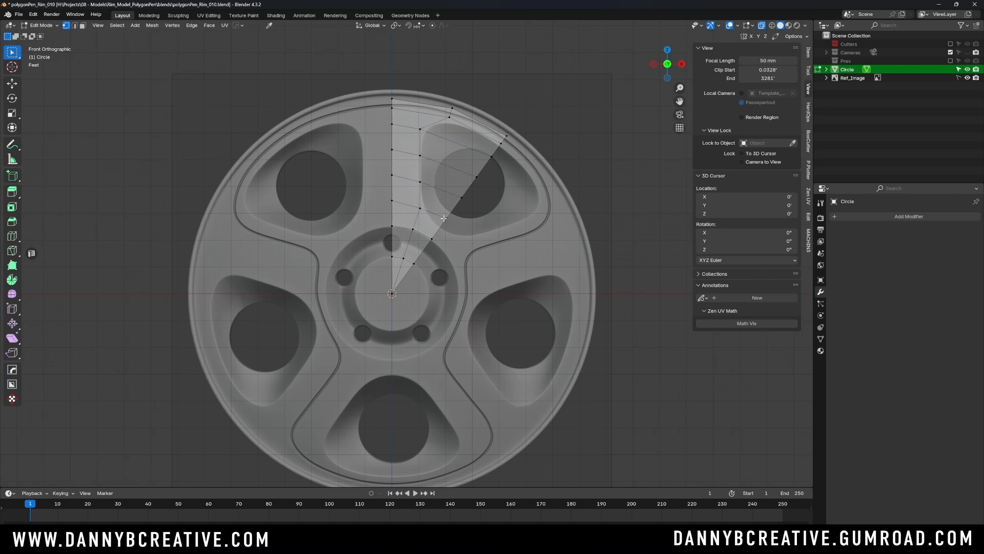
- Vertex-slide the vertex on the outer radial edge just below the hole toward the hub by a factor of 0.530
click(419, 209)
click(448, 218)
key(shift+v)
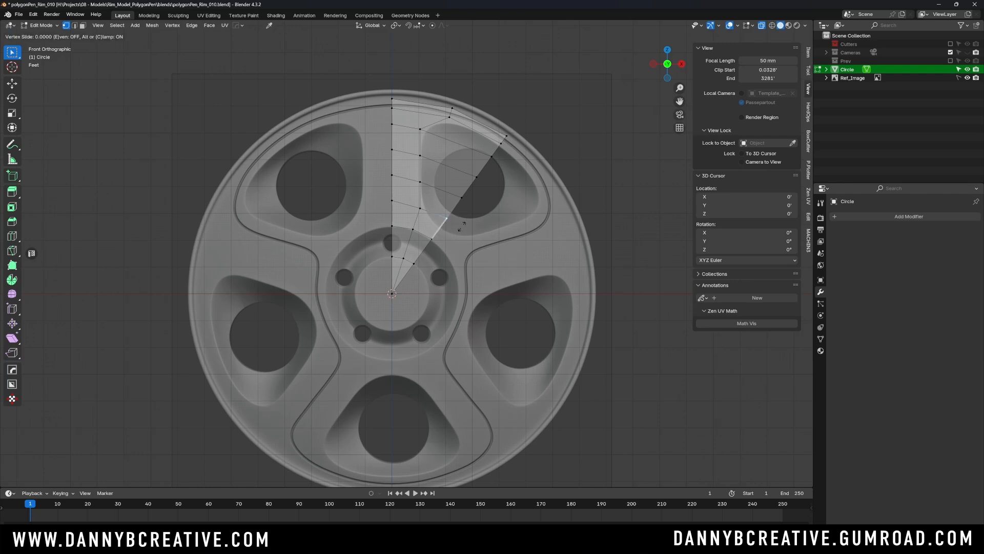
click(453, 238)
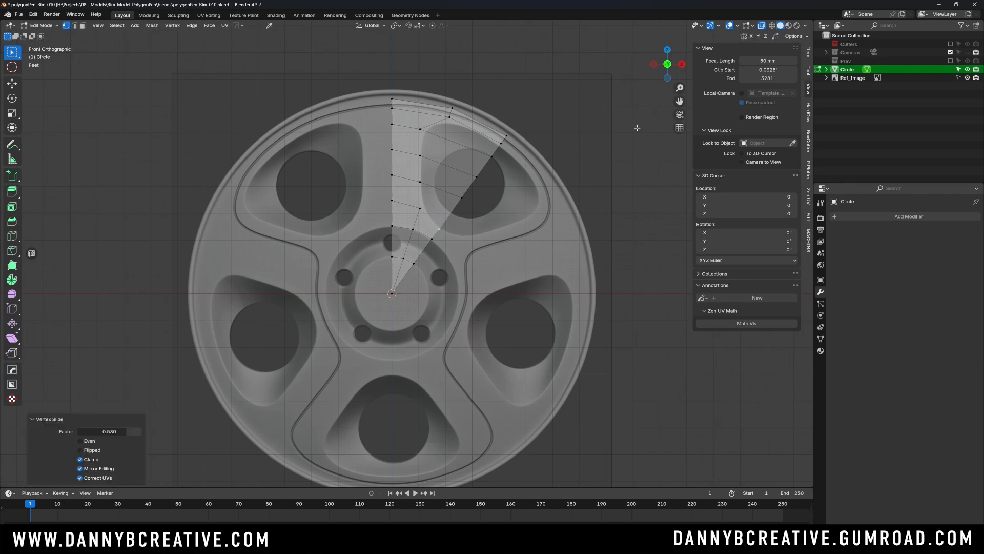
- Delete the three outer radial edge vertices over the hole to open the spoke gap, and return to Object Mode
click(470, 200)
shift+click(476, 172)
shift+click(490, 162)
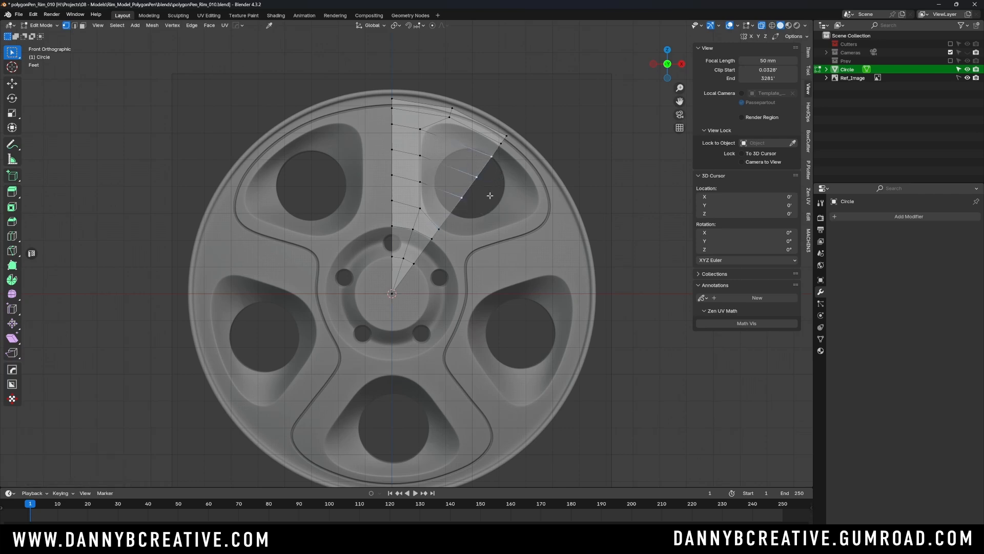
key(x)
click(472, 178)
key(Tab)
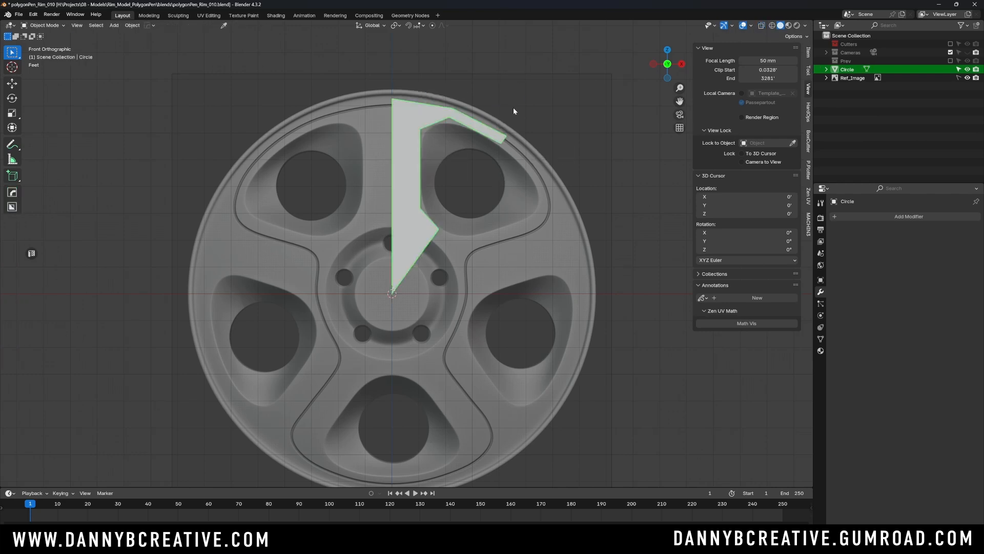
- Save the file and deselect the half-segment
click(512, 107)
key(ctrl+s)
click(593, 221)
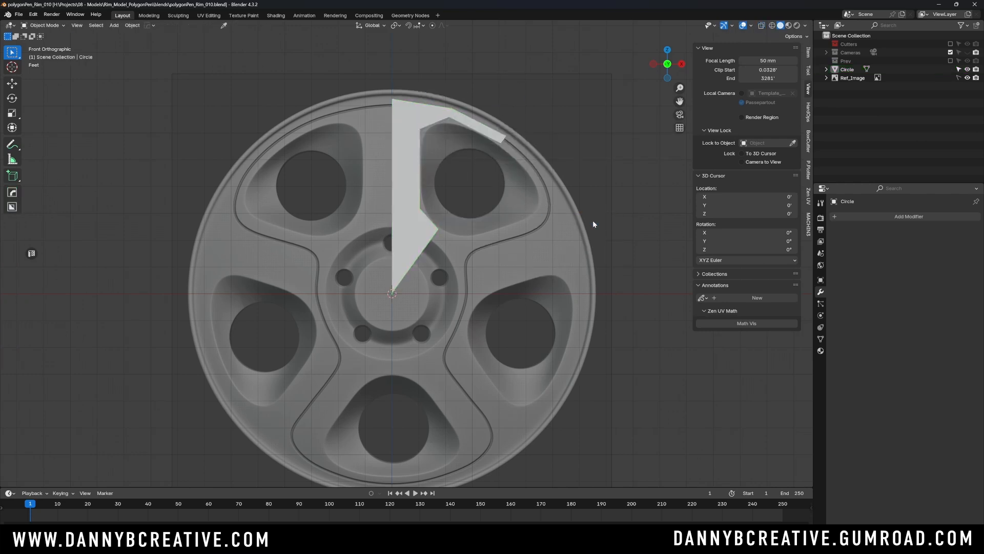
- Add a Mirror modifier on the X axis to the half-segment
mouse_move(481, 188)
shift+middle_down()
mouse_move(489, 186)
mouse_move(484, 204)
shift+middle_up()
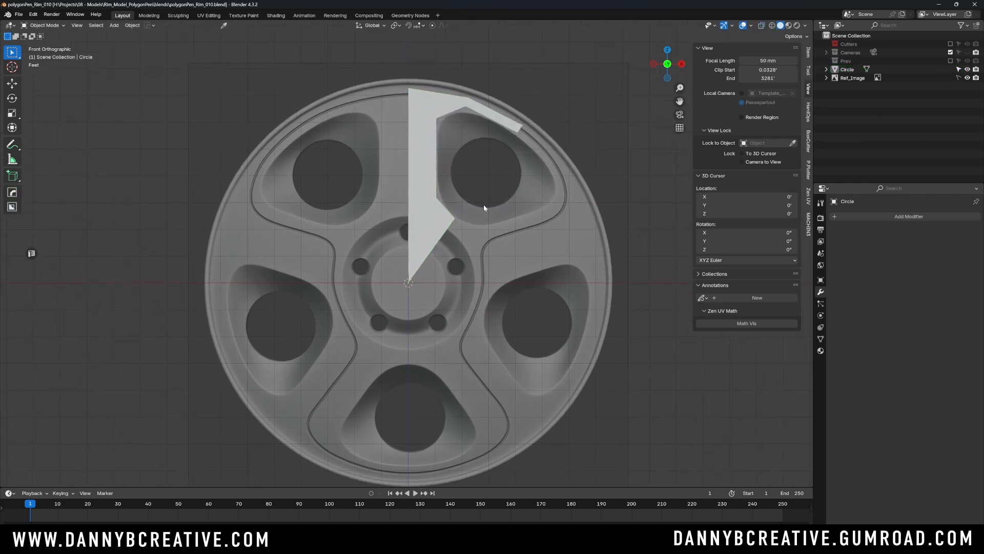
click(428, 164)
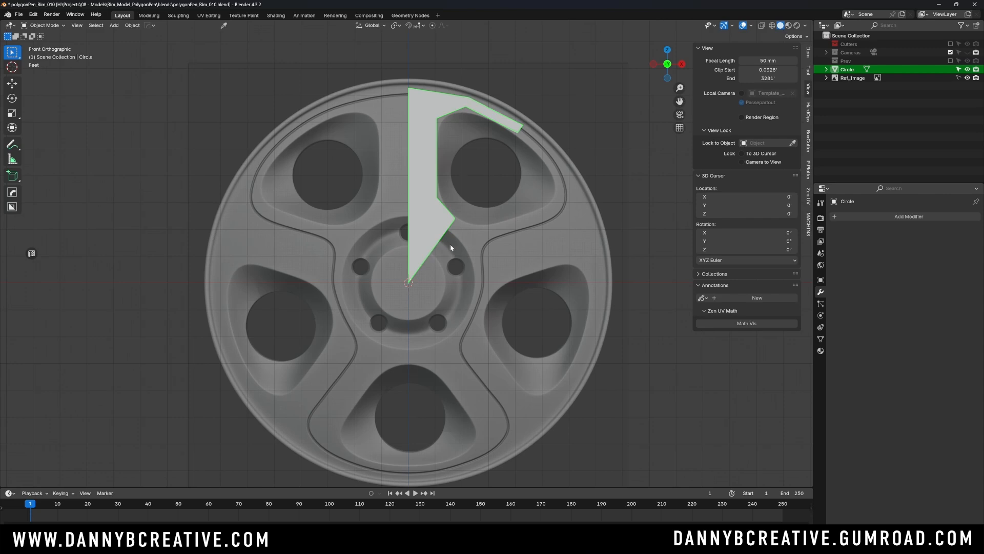
click(887, 216)
mouse_move(888, 215)
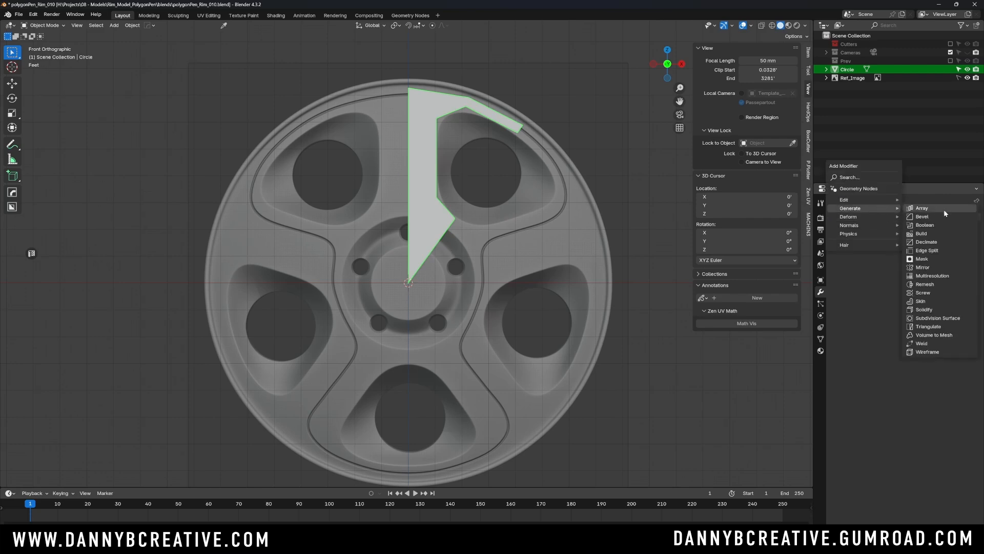
click(930, 267)
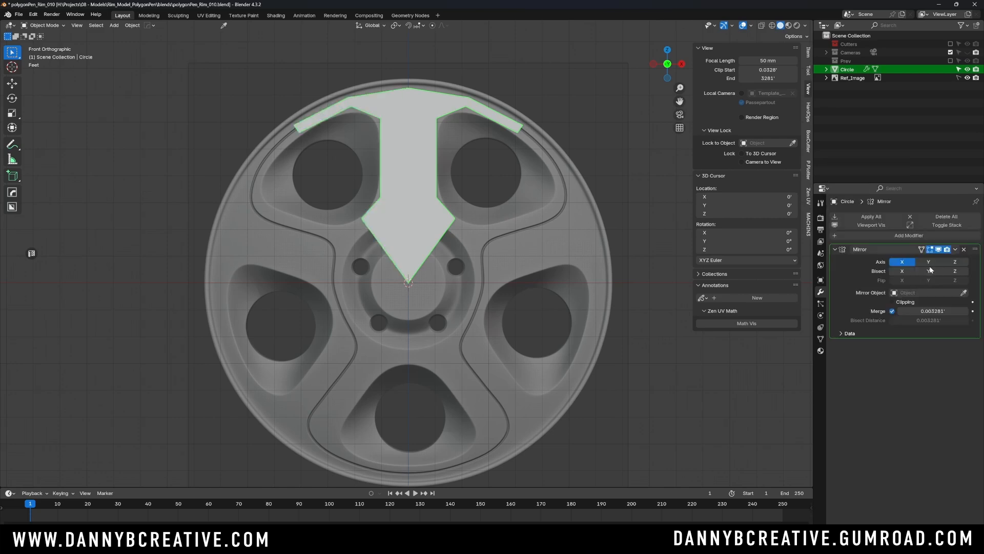
- Add a Plain Axes empty at the wheel centre and rename it rotator
scroll(432, 219, down, 1)
scroll(430, 205, up, 1)
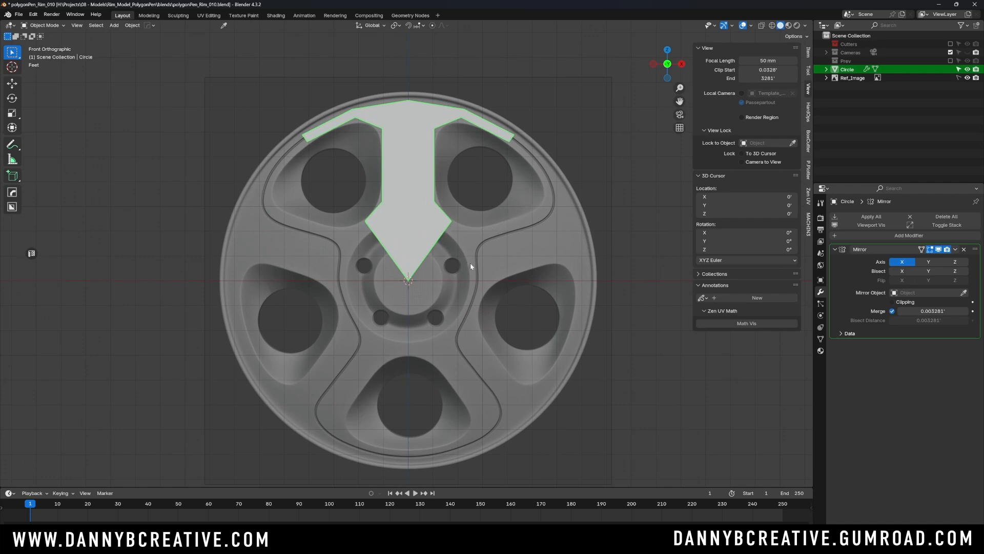
key(shift+a)
mouse_move(465, 346)
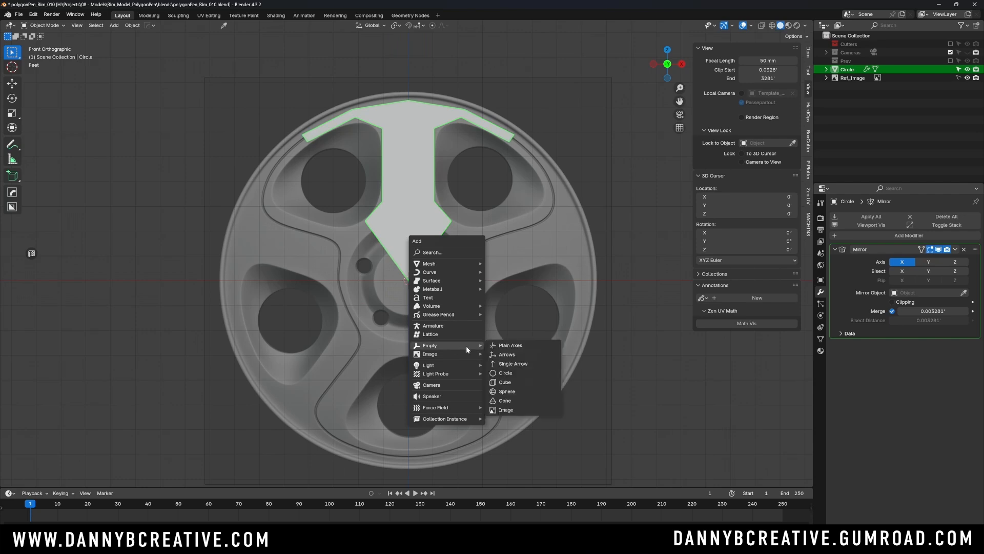
click(524, 347)
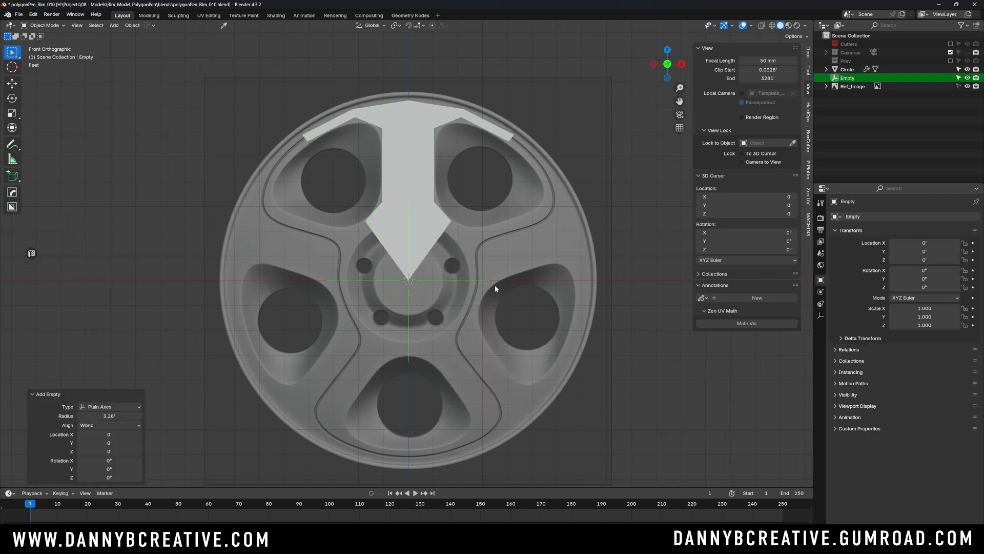
key(F2)
text(rotator)
key(Return)
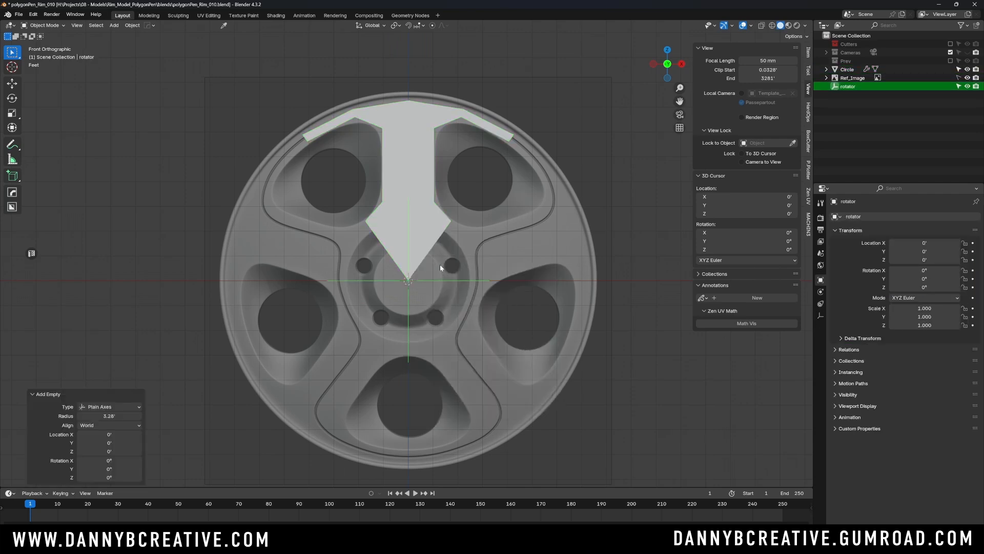
- Select the mirrored half-segment and add an Array modifier below its Mirror modifier
mouse_move(445, 270)
shift+middle_down()
mouse_move(440, 250)
mouse_move(448, 256)
shift+middle_up()
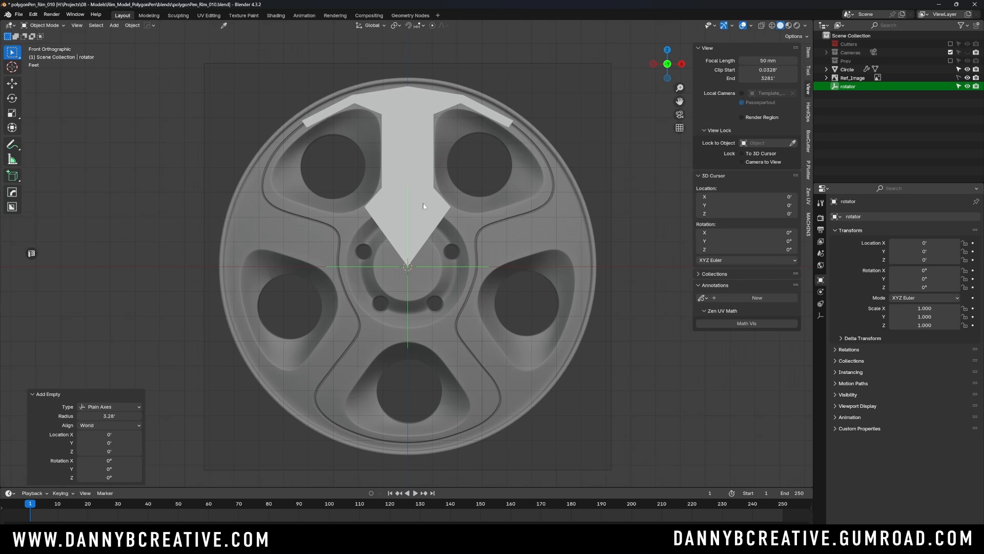
shift+middle_drag(423, 207, 425, 206)
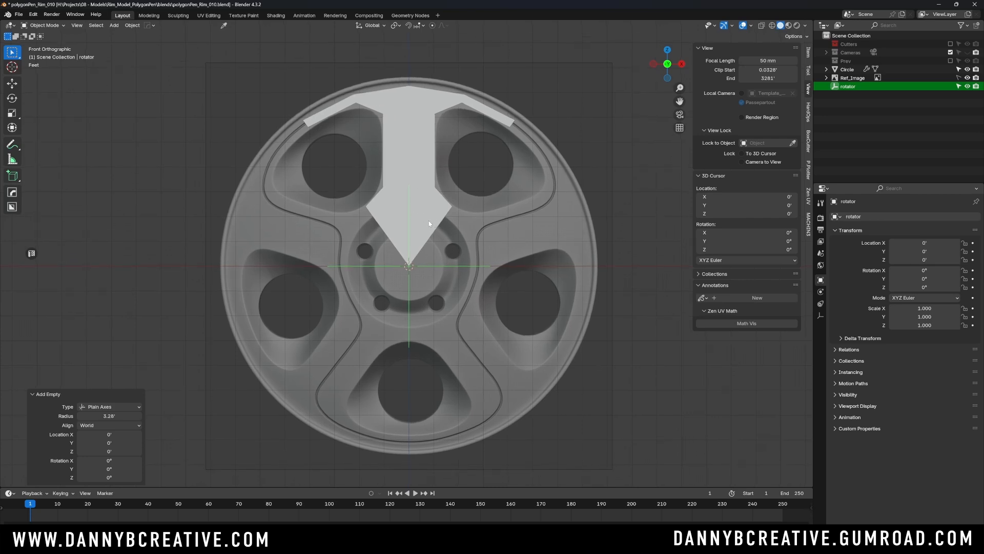
click(434, 228)
scroll(443, 224, down, 1)
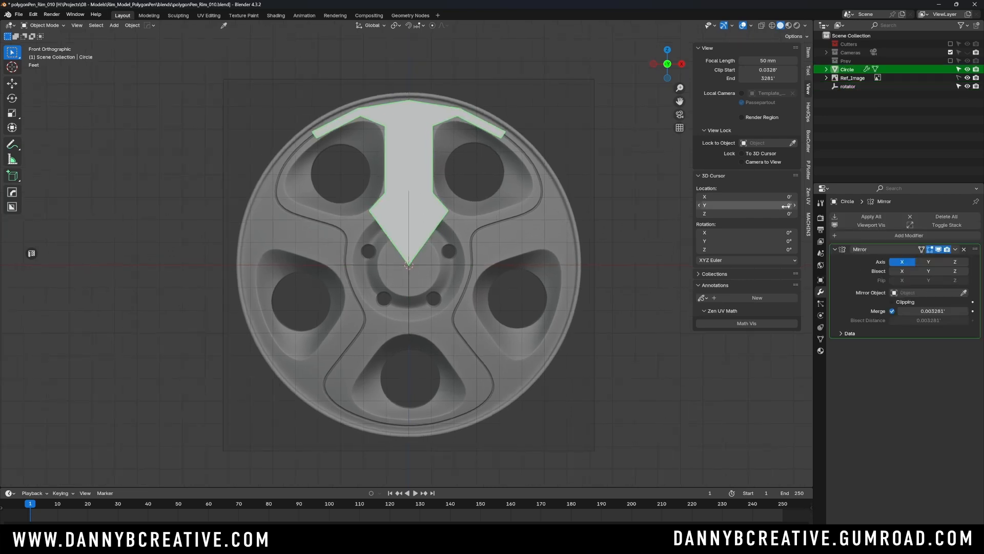
click(835, 249)
click(873, 234)
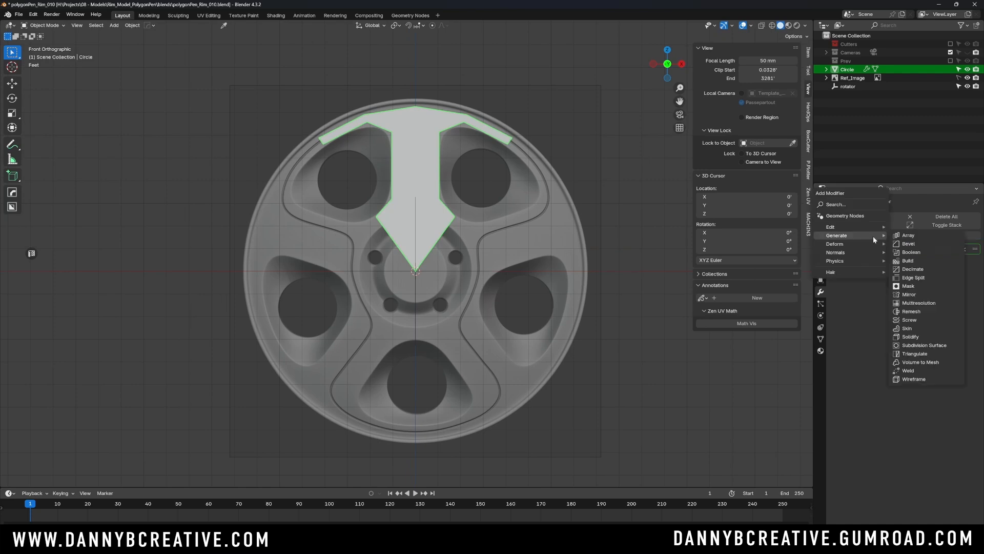
mouse_move(873, 236)
click(912, 235)
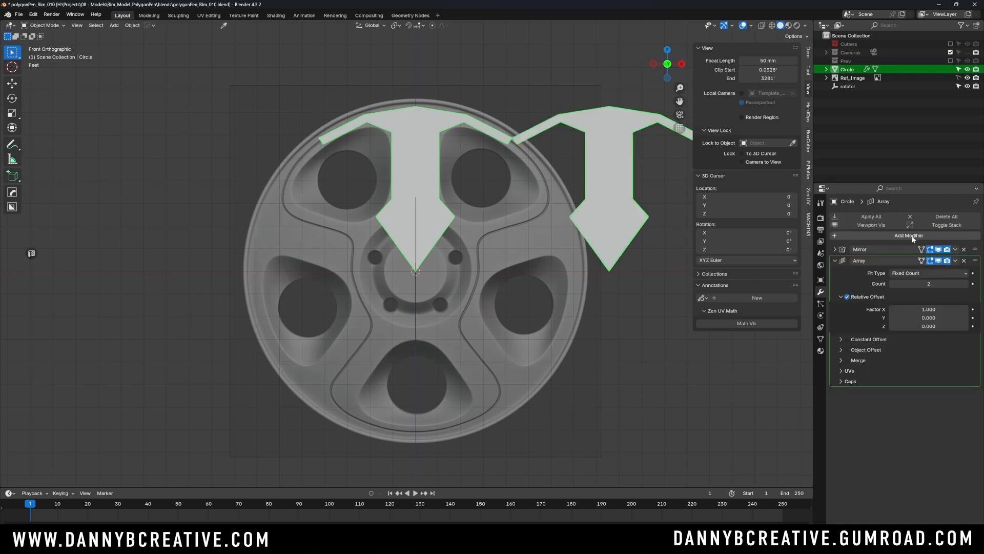
- Set the Array modifier's count to 5
scroll(525, 327, down, 2)
shift+middle_drag(525, 327, 418, 308)
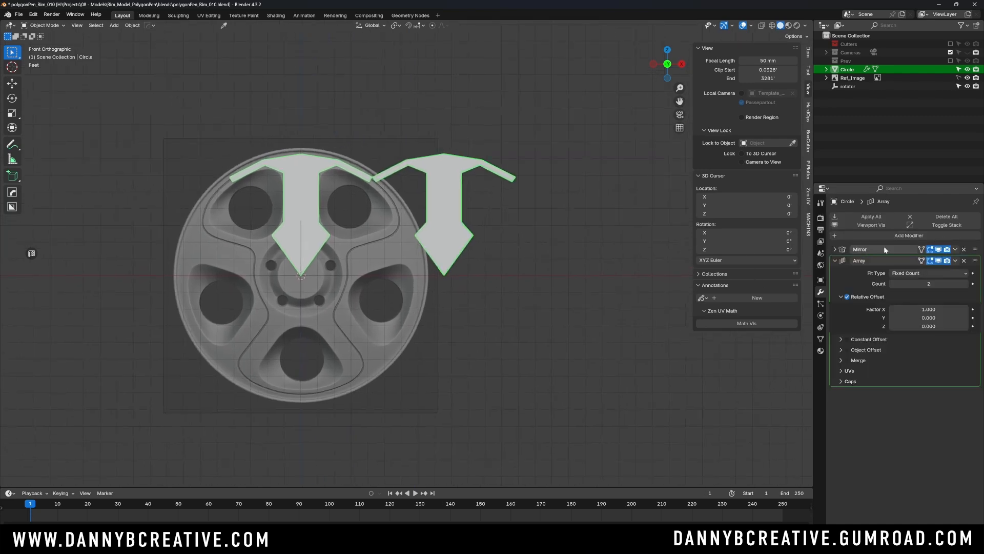
click(948, 283)
key(Return)
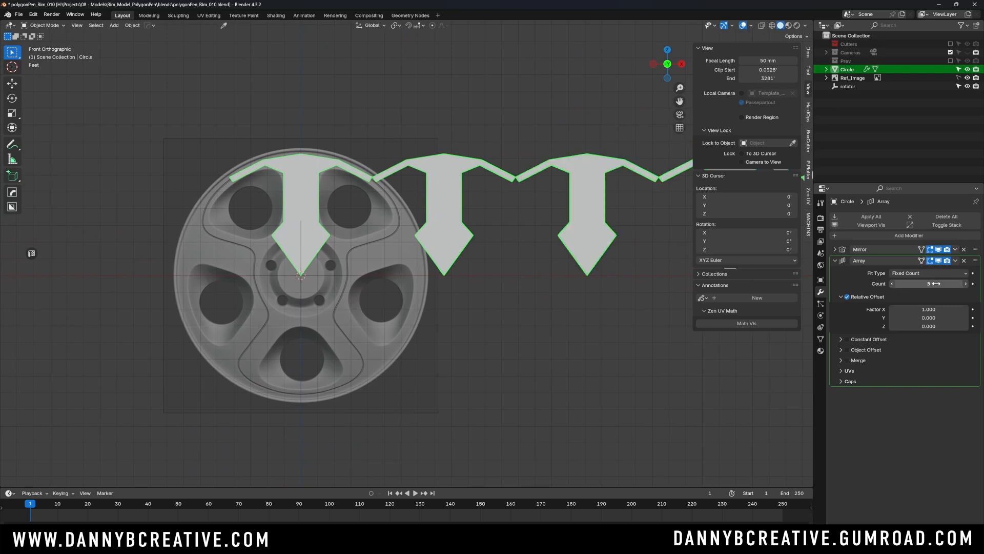
- Switch the Array modifier from Relative Offset to Object Offset and show the Object Offset settings
scroll(517, 207, down, 3)
shift+middle_drag(547, 235, 392, 233)
scroll(444, 239, up, 3)
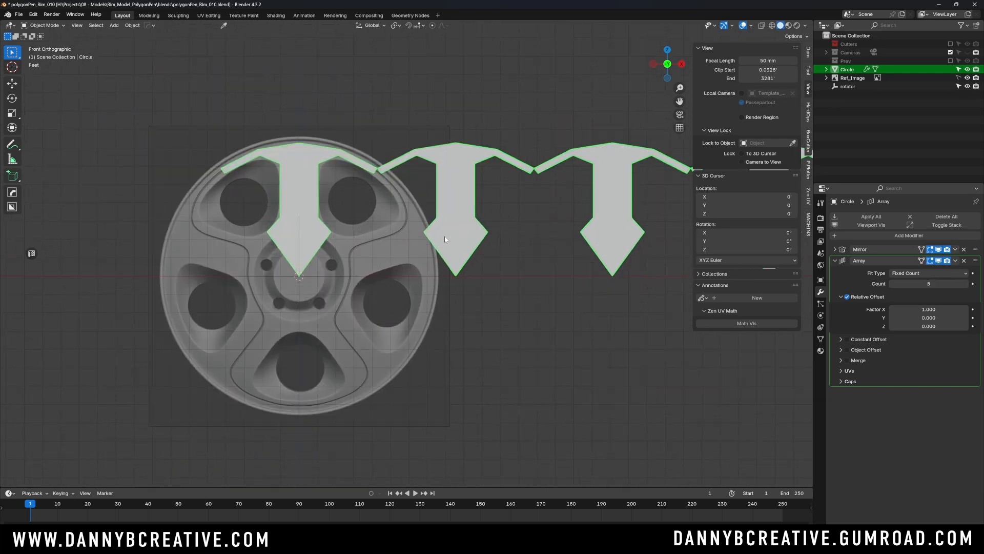
shift+middle_drag(467, 239, 479, 241)
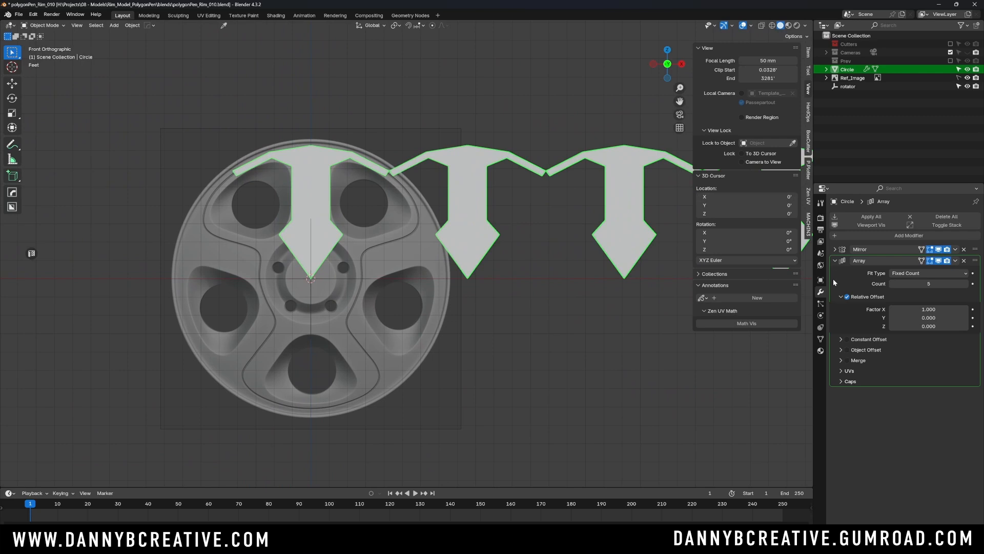
click(847, 297)
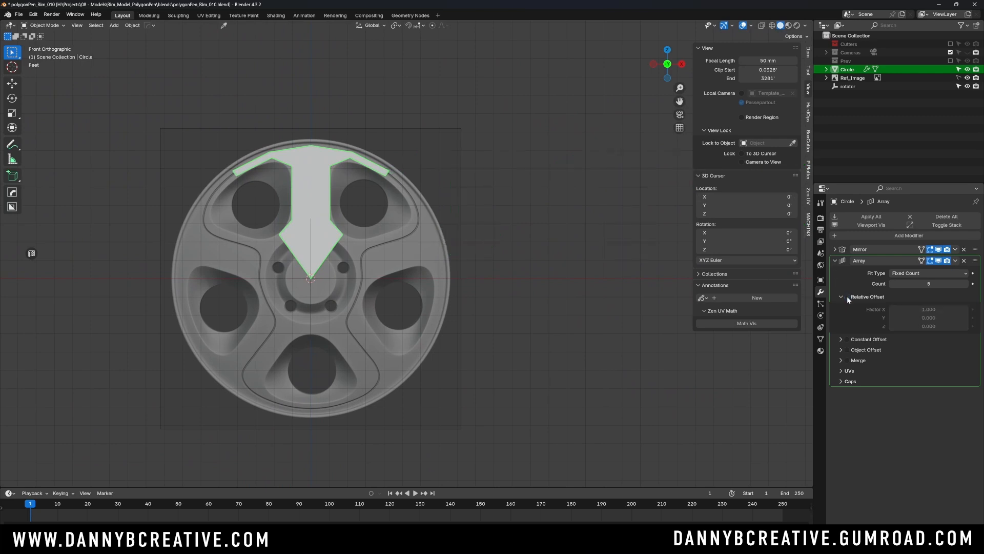
click(848, 350)
click(841, 350)
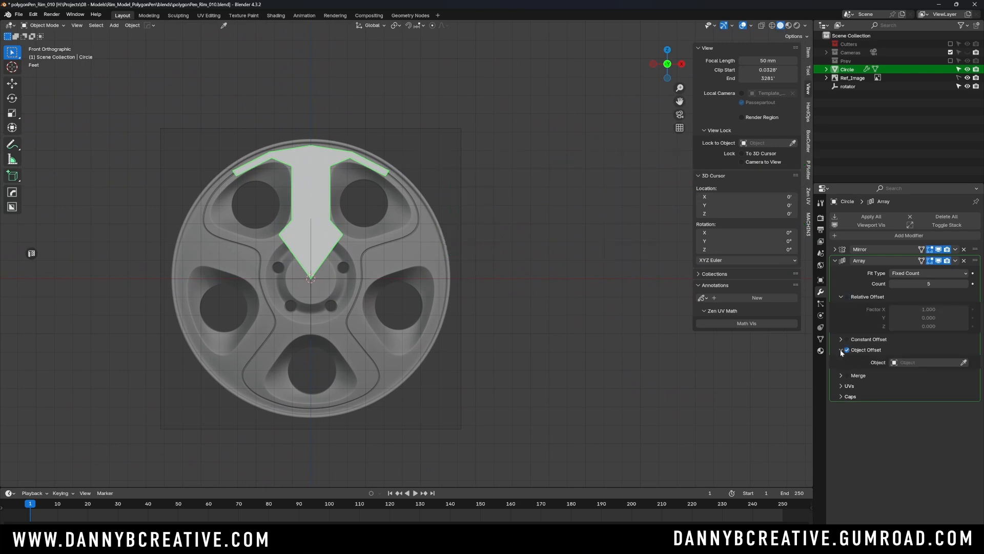
- Enable Merge in the Array modifier, including First and Last Copies
click(847, 376)
click(841, 376)
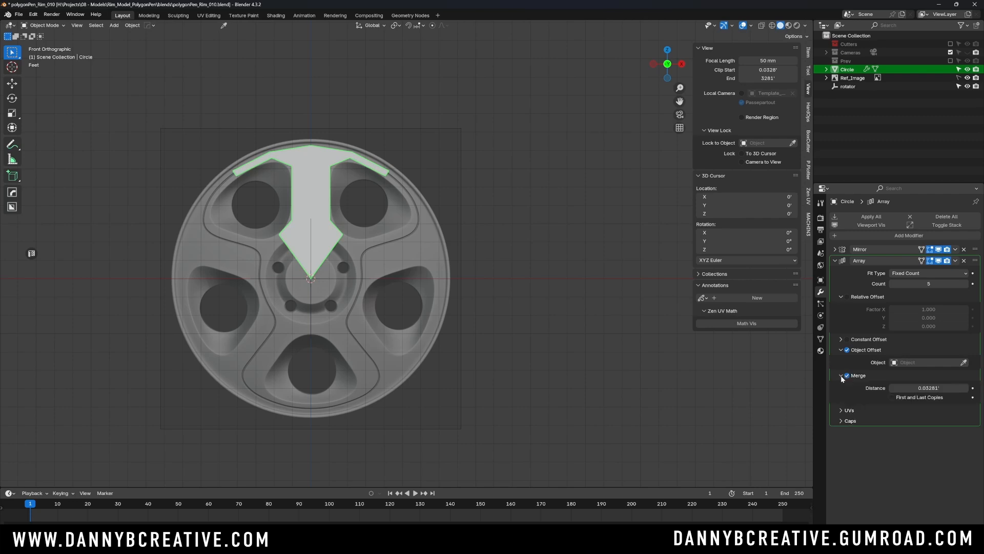
click(892, 398)
ctrl+scroll(437, 260, left, 3)
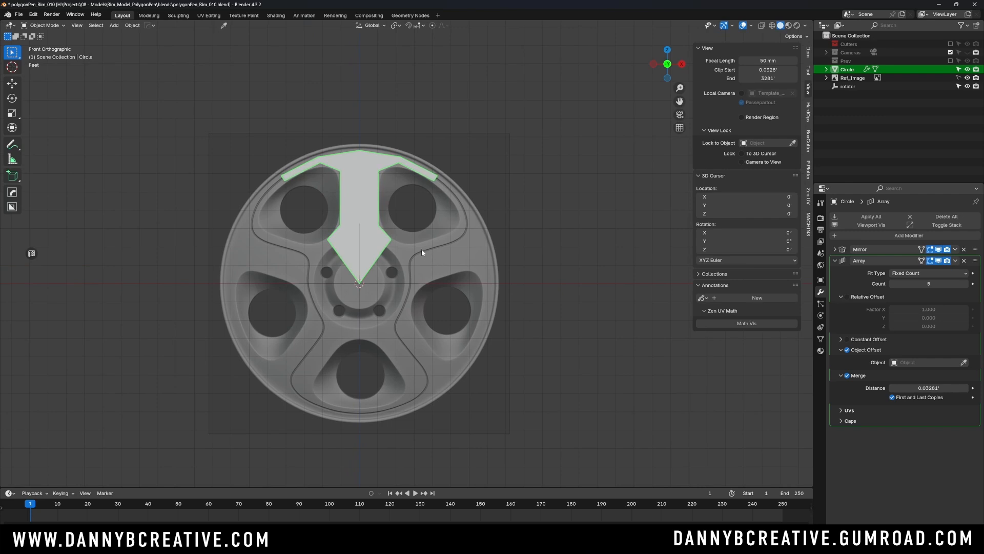
- Assign the rotator empty as the Array modifier's offset object
shift+middle_drag(421, 250, 437, 247)
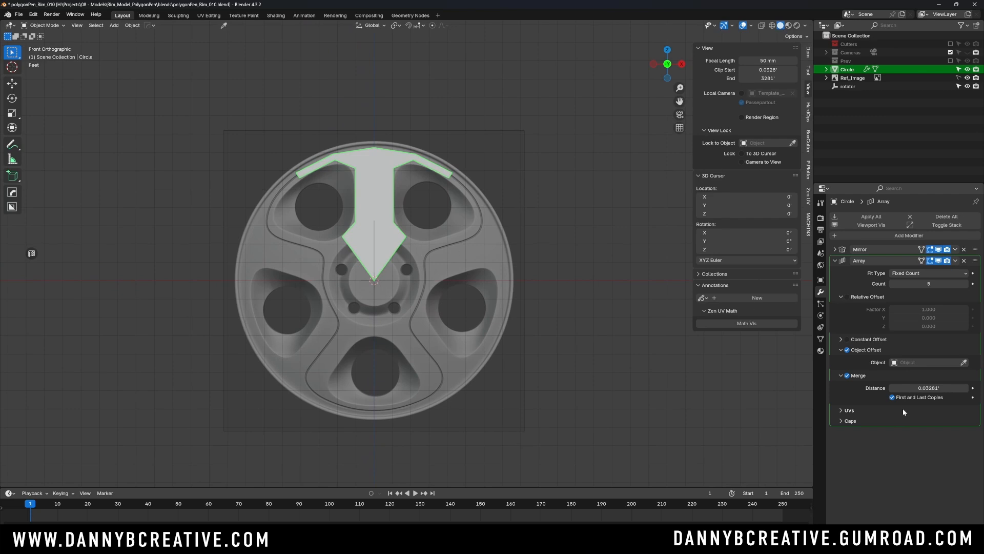
shift+middle_drag(417, 237, 429, 232)
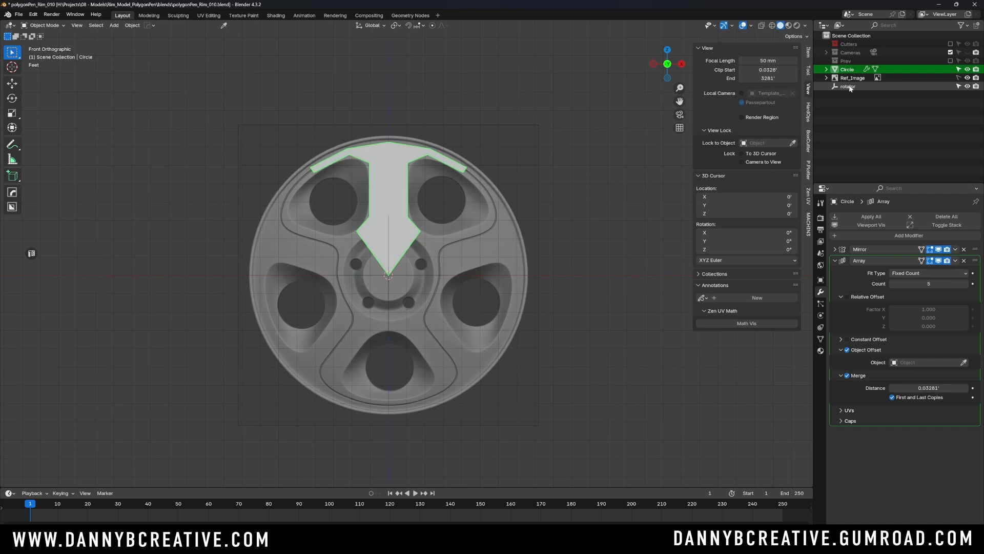
drag(849, 88, 922, 363)
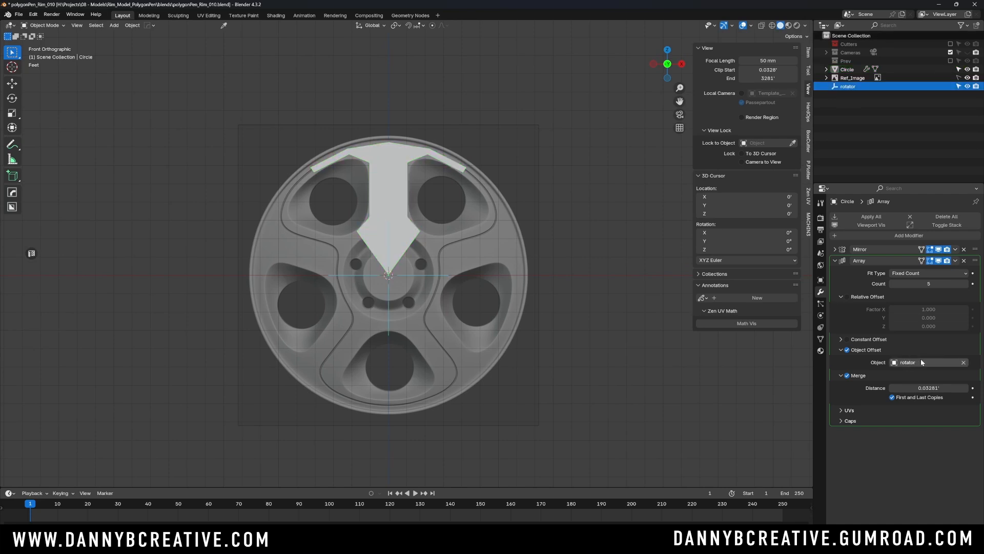
click(432, 275)
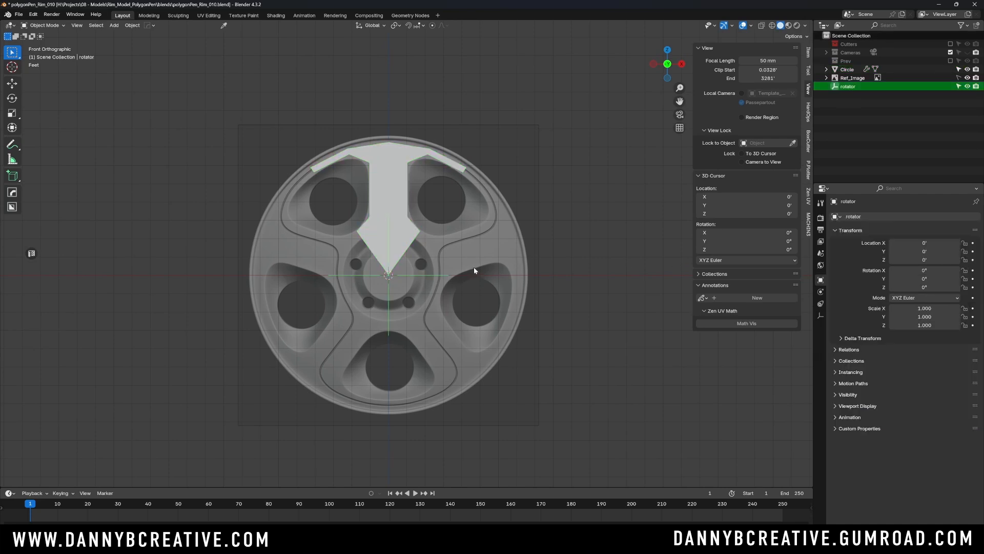
key(r)
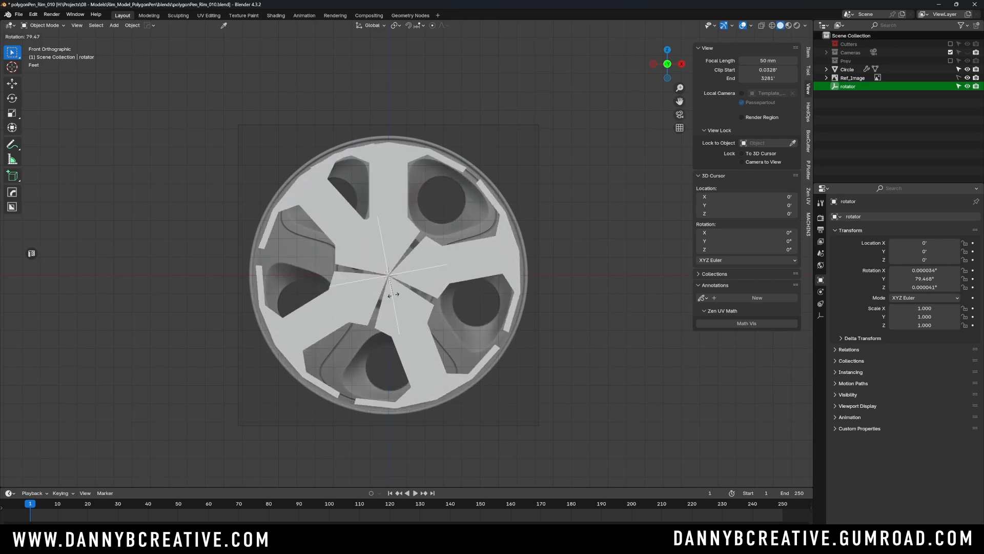
key(Escape)
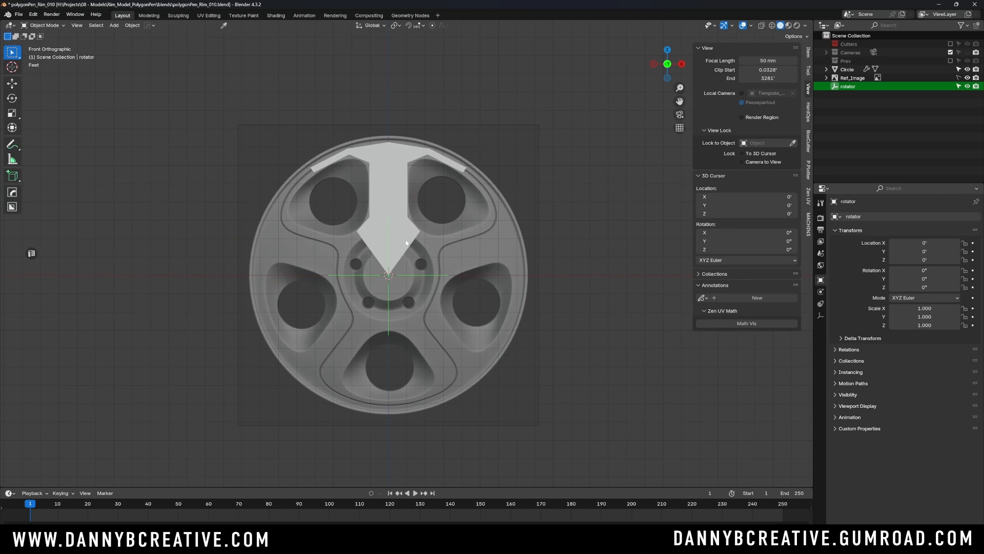
- Apply all transforms to the half-segment and select the rotator empty
click(409, 242)
click(425, 272)
click(398, 235)
key(ctrl+a)
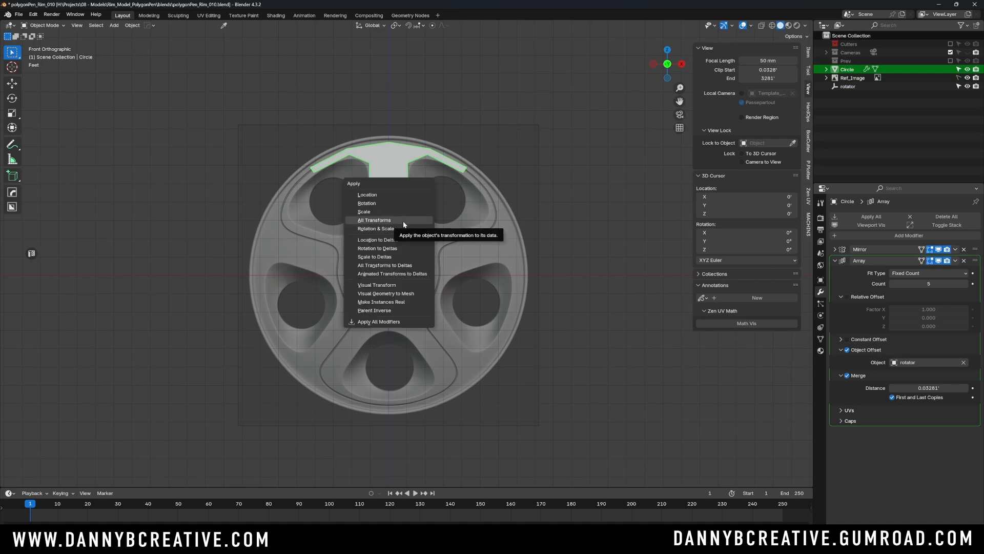
click(404, 220)
click(450, 277)
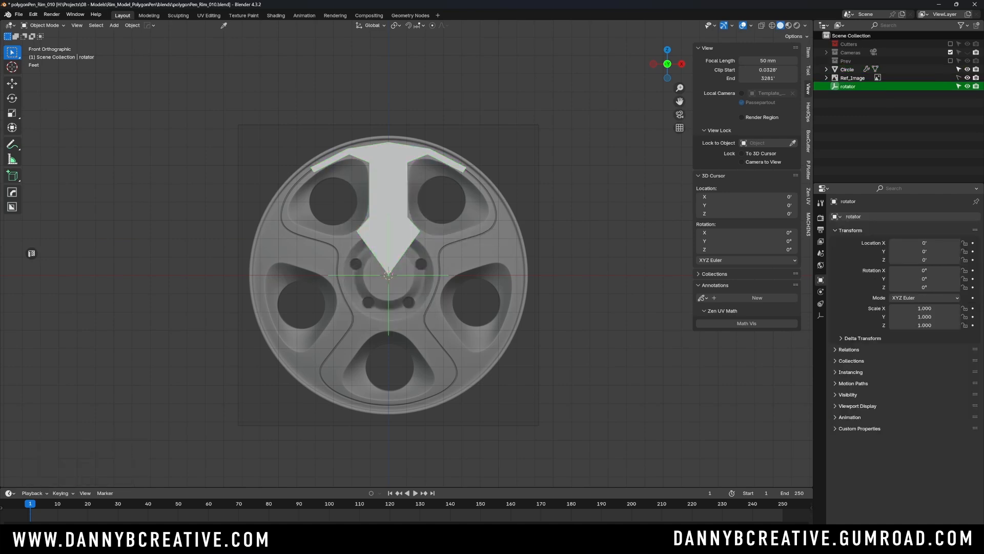
- Annotate the calculation 360° ÷ 5 = 72° above the wheel and circle the result
key(r)
key(Escape)
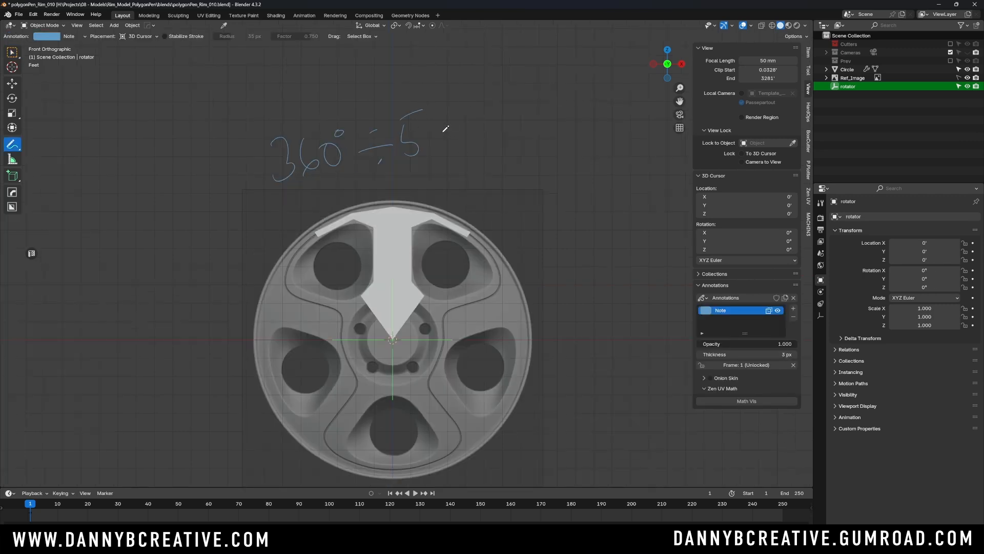
drag(441, 135, 454, 129)
mouse_move(441, 142)
mouse_down()
mouse_move(457, 136)
mouse_move(510, 165)
mouse_move(512, 123)
mouse_move(568, 134)
mouse_up()
drag(543, 93, 545, 92)
mouse_move(564, 49)
mouse_down()
mouse_move(574, 220)
mouse_move(622, 123)
mouse_move(518, 220)
mouse_up()
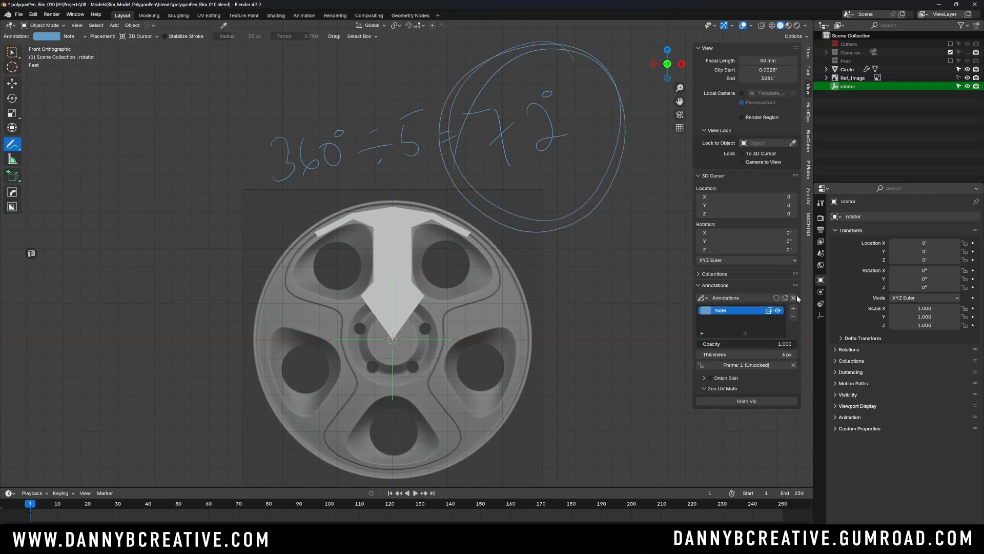
- Delete the annotation layer with the angle calculation and return to the Select Box tool
click(793, 316)
shift+middle_drag(514, 303, 519, 222)
shift+middle_drag(487, 255, 481, 273)
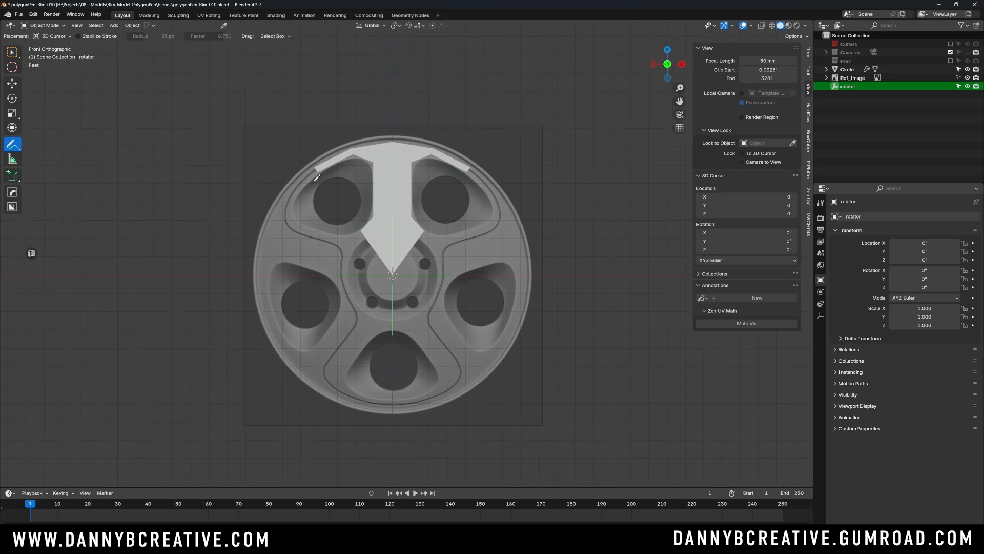
click(11, 51)
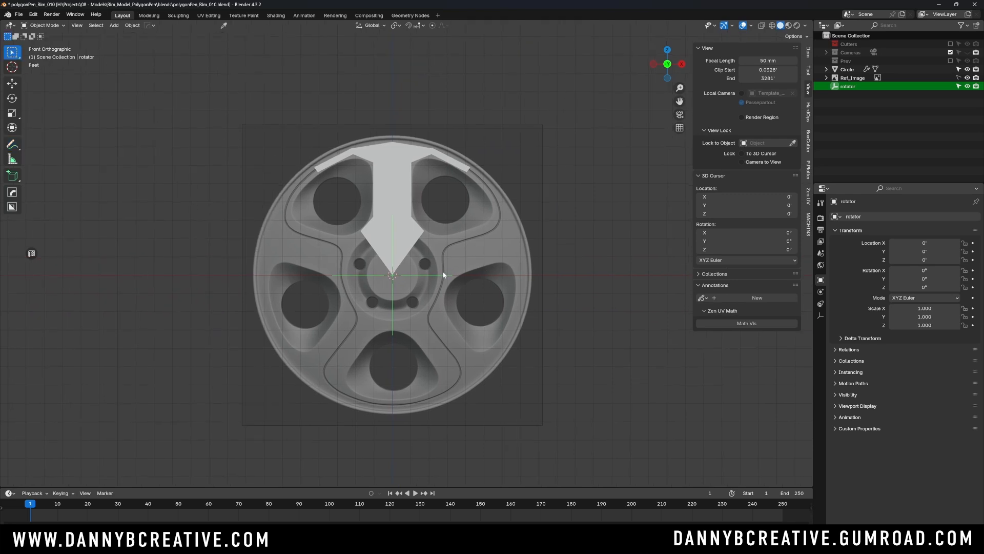
- Rotate the rotator empty by 72° in the front view
text(r)
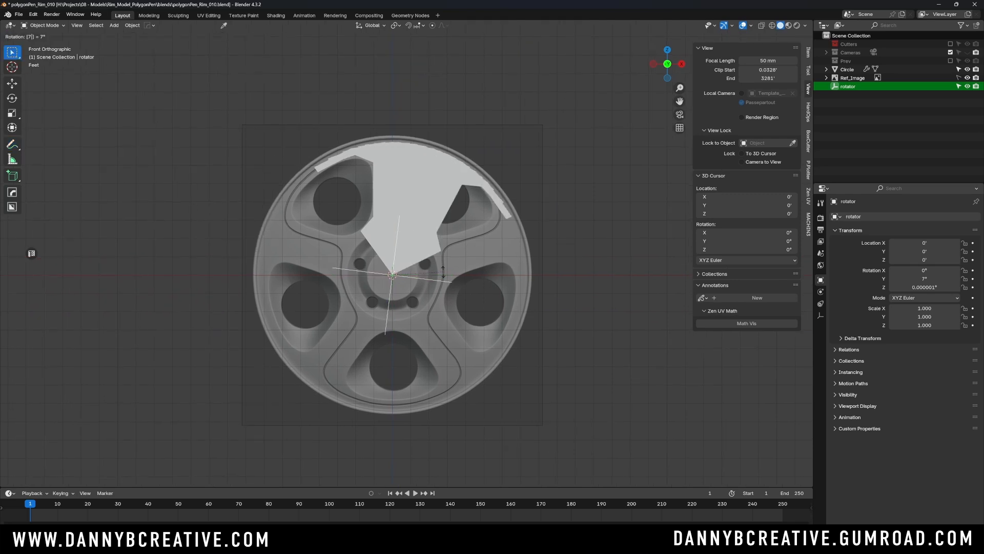
text(72)
key(Return)
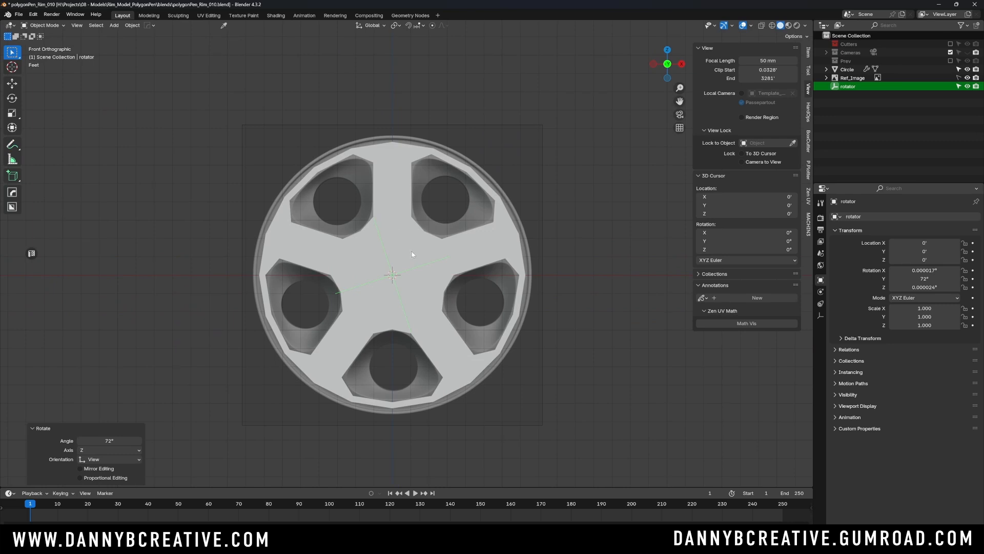
scroll(411, 253, up, 2)
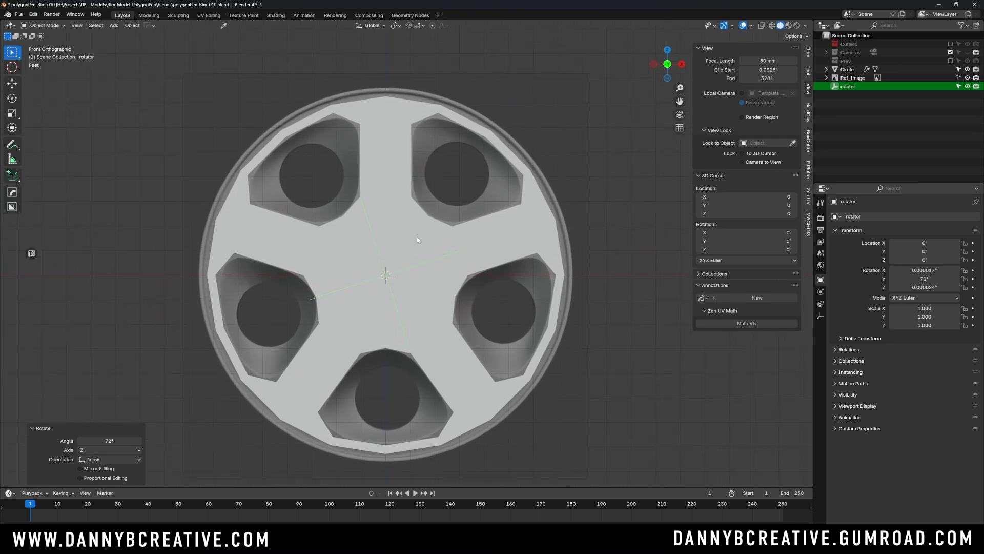
- Add a Subdivision modifier with viewport level 1 to the arrayed rim mesh
scroll(421, 239, down, 1)
click(428, 281)
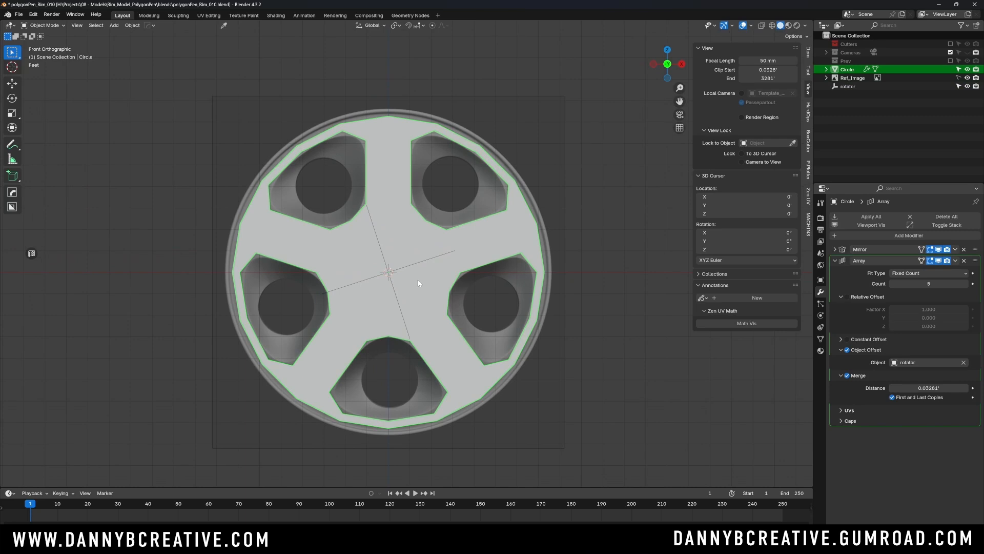
key(ctrl+1)
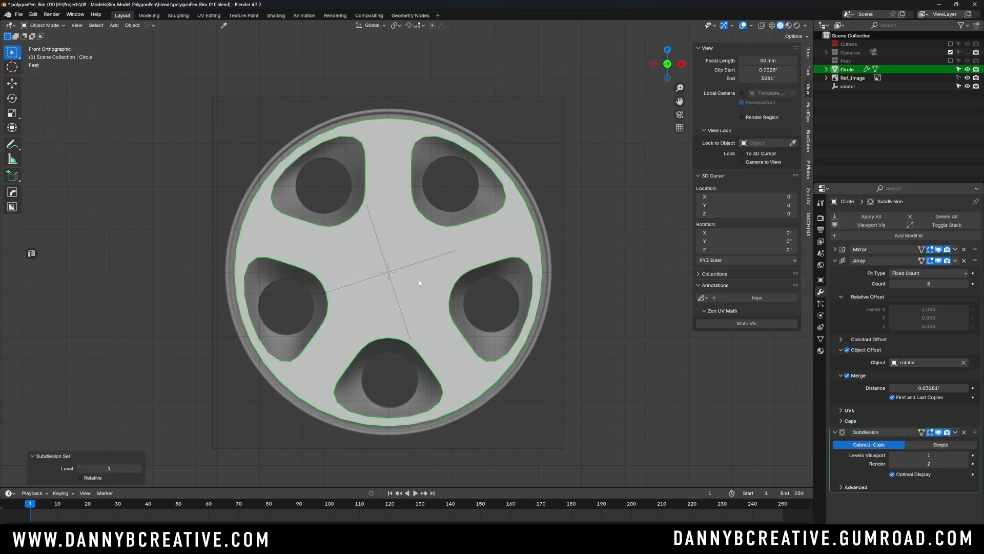
scroll(421, 277, up, 1)
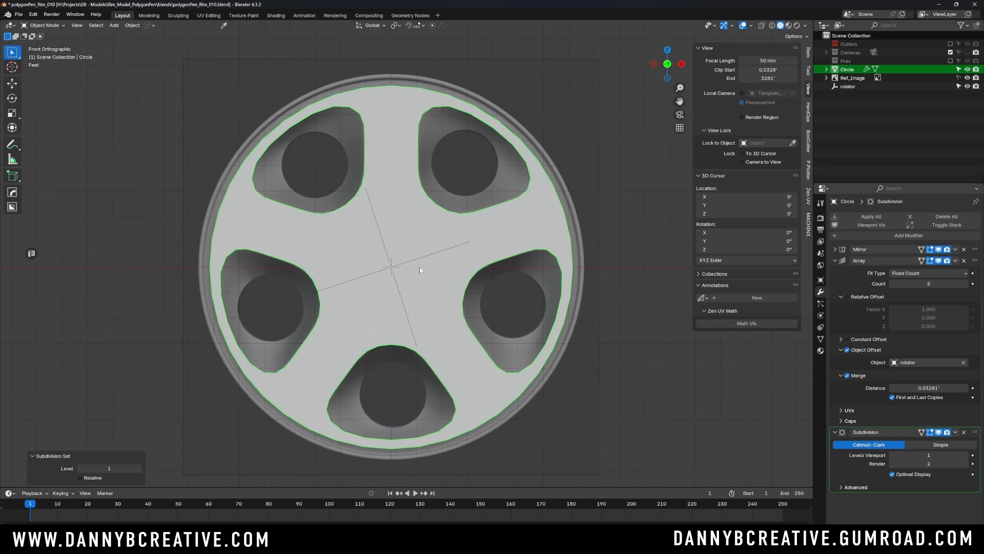
scroll(412, 244, down, 1)
- Turn on the wireframe overlay and deselect the rim mesh in the front view
key(q)
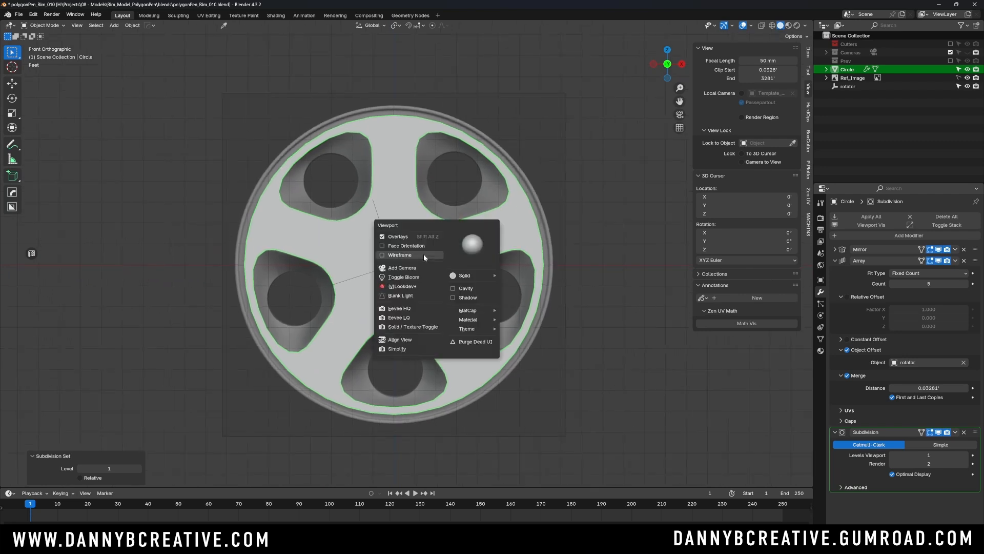
click(420, 256)
shift+middle_drag(421, 260, 422, 266)
ctrl+middle_drag(422, 266, 431, 245)
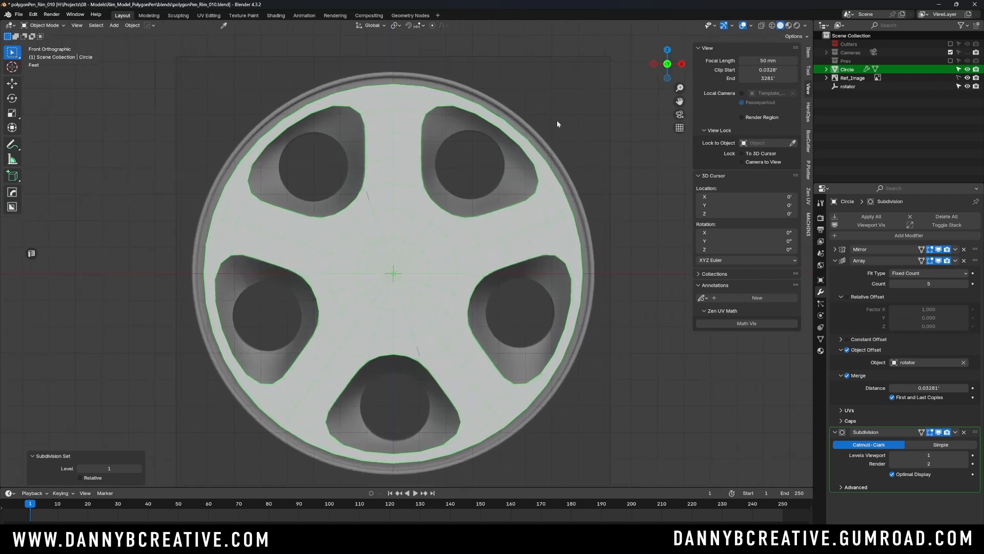
click(557, 121)
middle_drag(527, 198, 493, 248)
mouse_move(493, 248)
shift+middle_down()
mouse_move(446, 225)
mouse_move(467, 225)
mouse_move(413, 236)
mouse_move(506, 228)
mouse_move(442, 235)
mouse_move(443, 252)
mouse_move(506, 150)
mouse_move(475, 217)
shift+middle_up()
click(445, 247)
key(KP_1)
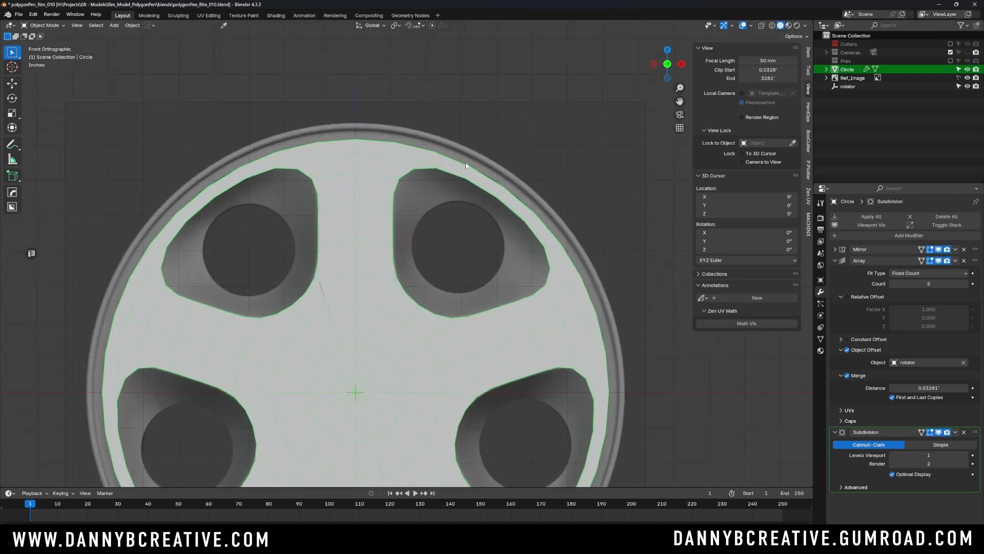
click(489, 122)
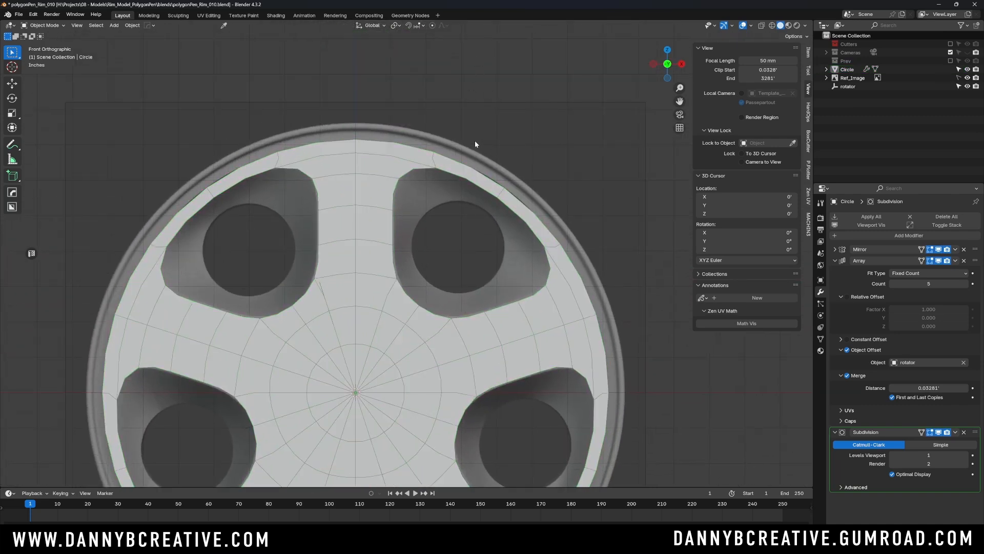
- Collapse the Array modifier's settings and turn off Optimal Display for the Subdivision modifier
scroll(445, 136, up, 3)
shift+middle_drag(445, 136, 432, 193)
scroll(441, 177, up, 2)
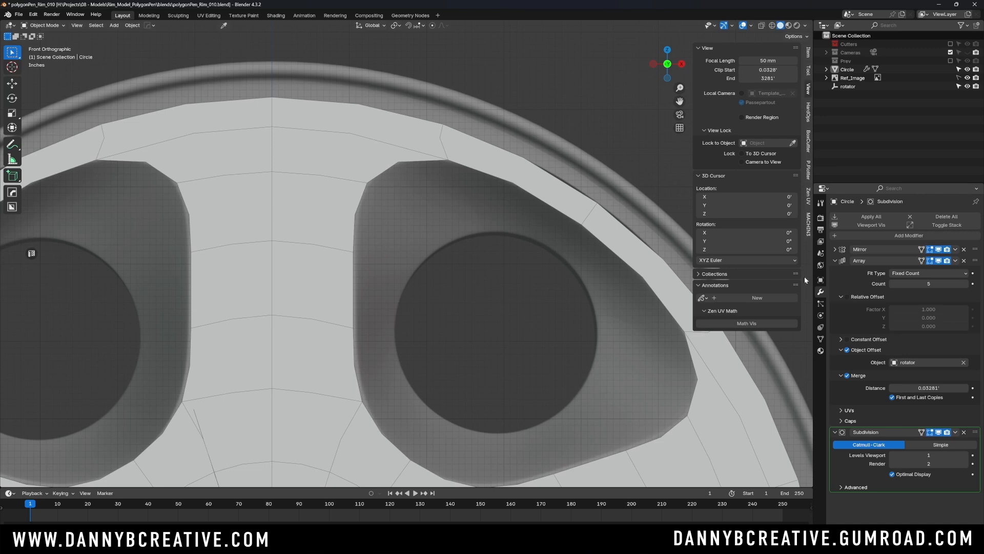
click(834, 260)
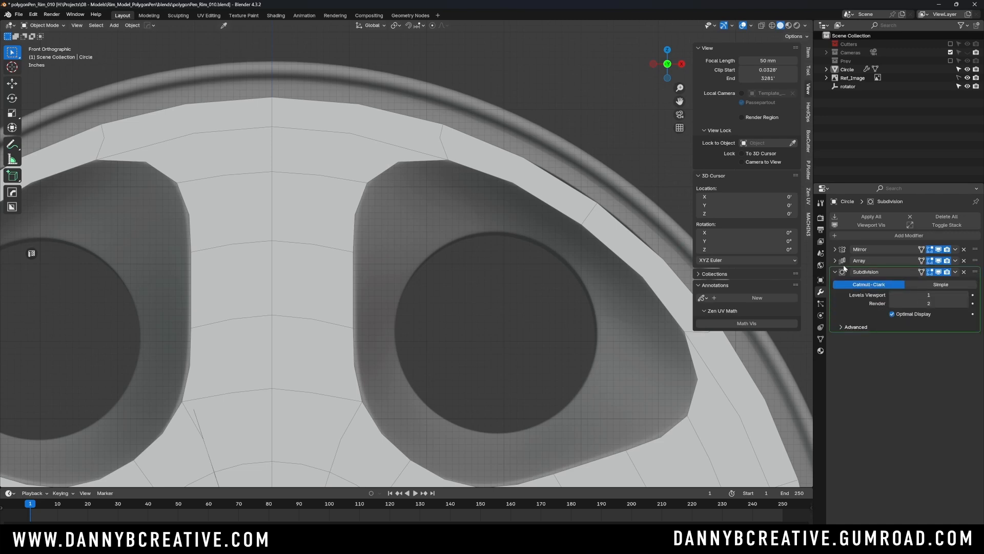
click(892, 314)
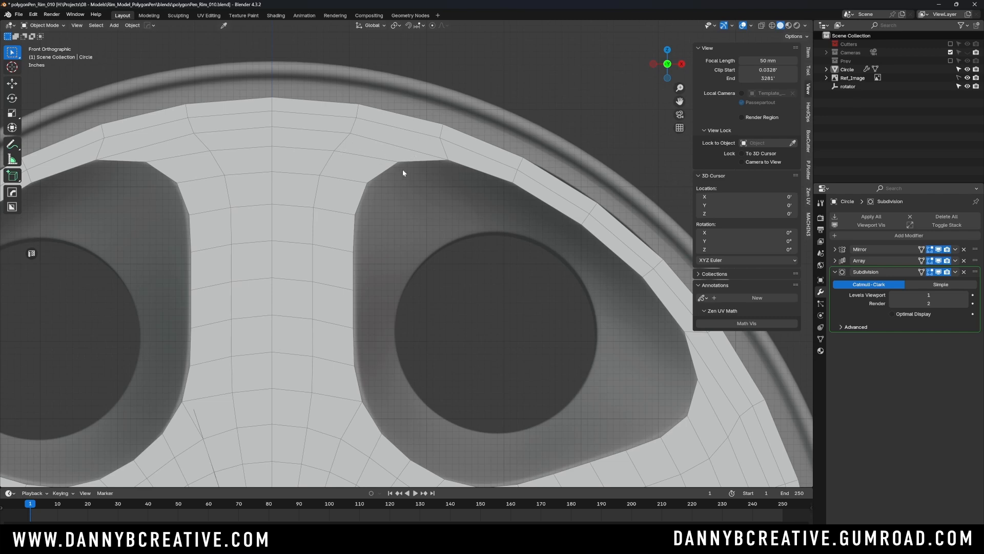
- Dissolve the crosswise edge at the outer end of the upper spoke, return to Object Mode and deselect the mesh
click(930, 273)
click(378, 130)
key(Tab)
click(372, 98)
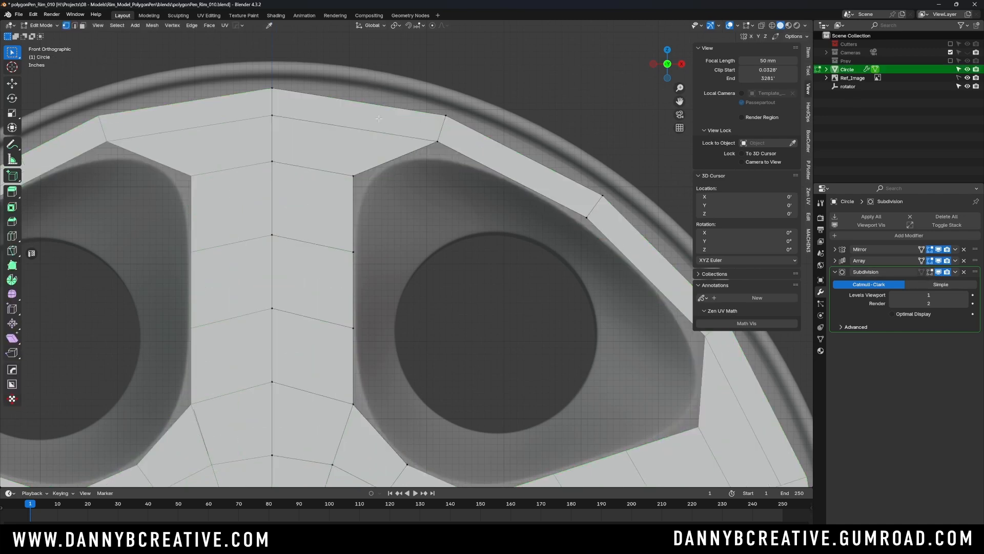
key(Tab)
click(393, 201)
click(386, 134)
key(ctrl+x)
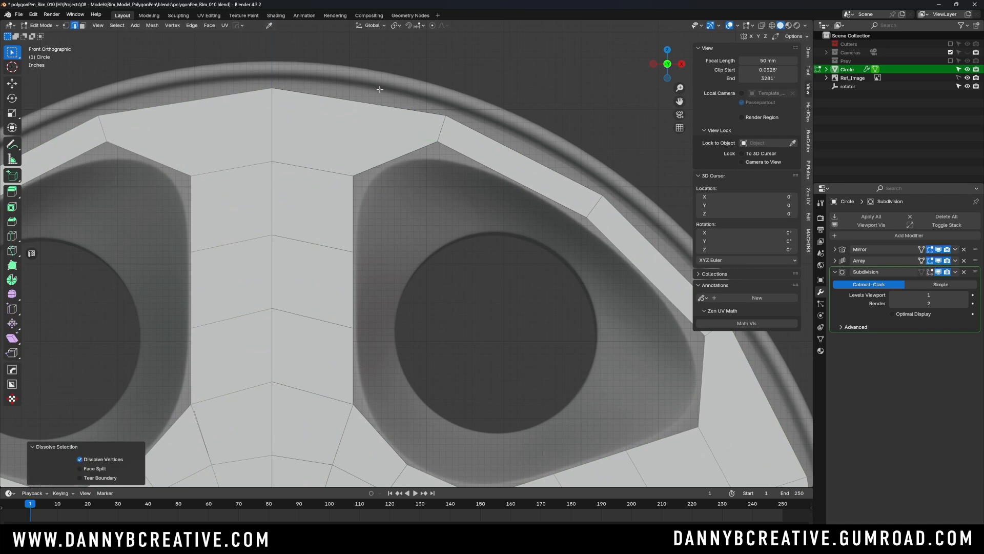
key(ctrl+Tab)
click(380, 46)
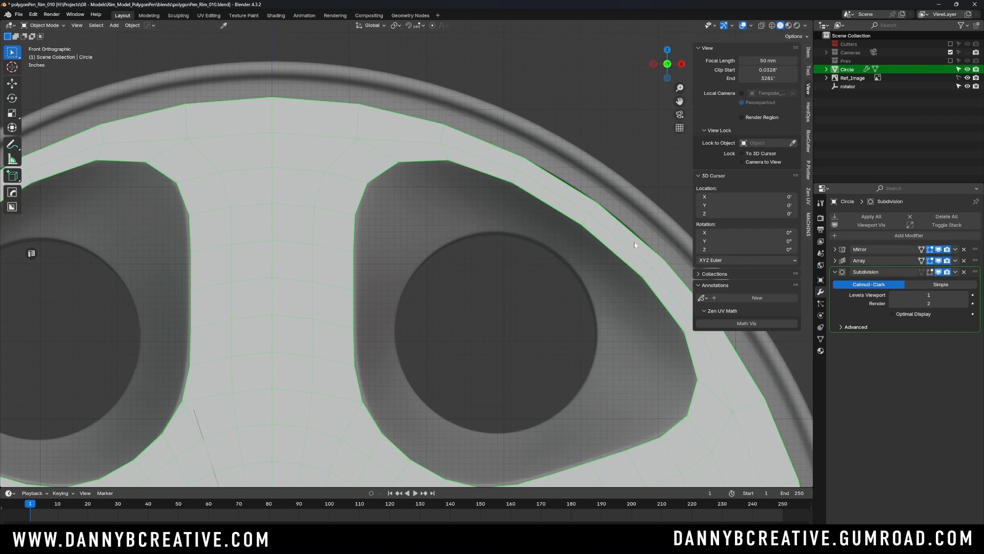
click(547, 109)
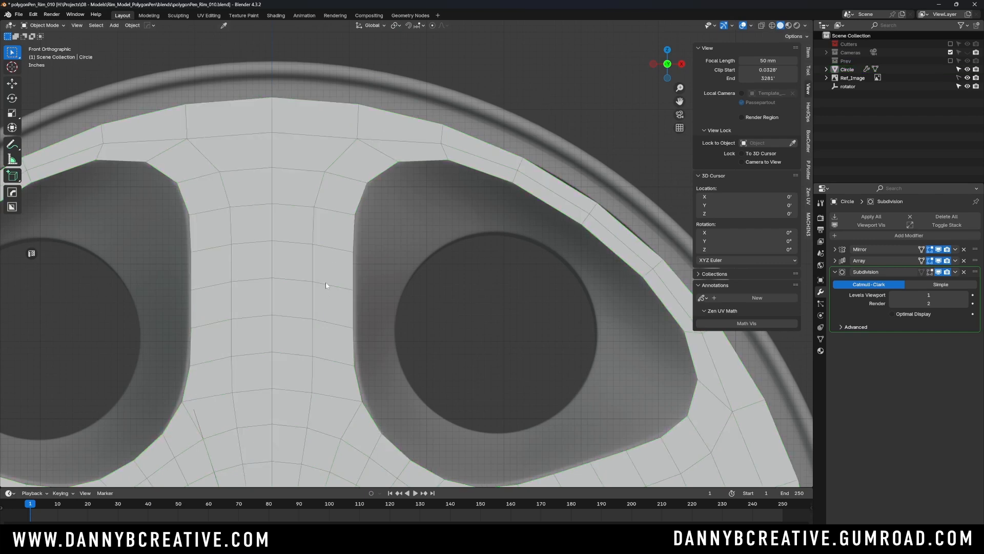
- Turn on X-ray and make the Subdivision modifier display in Edit Mode and on the cage
scroll(306, 199, down, 4)
scroll(317, 217, up, 4)
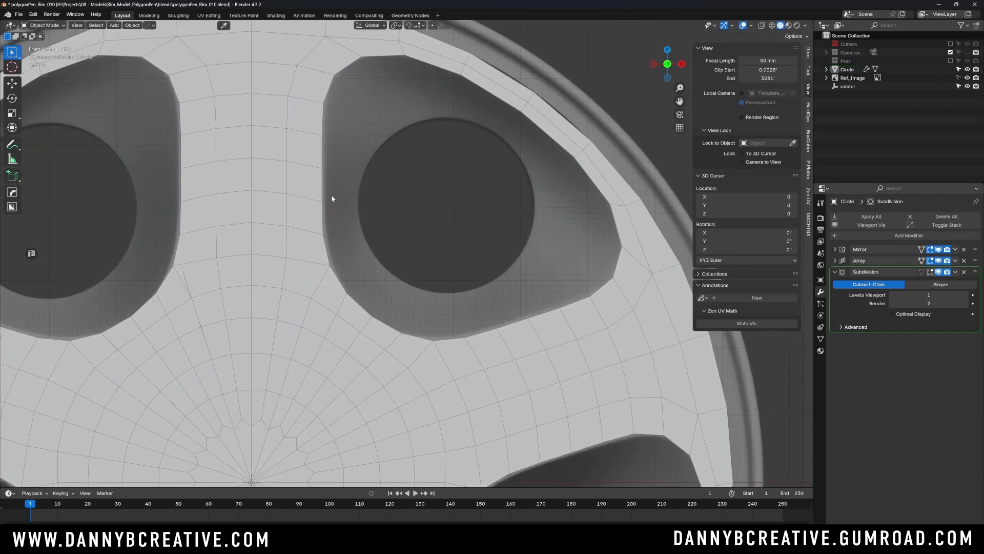
scroll(375, 213, up, 2)
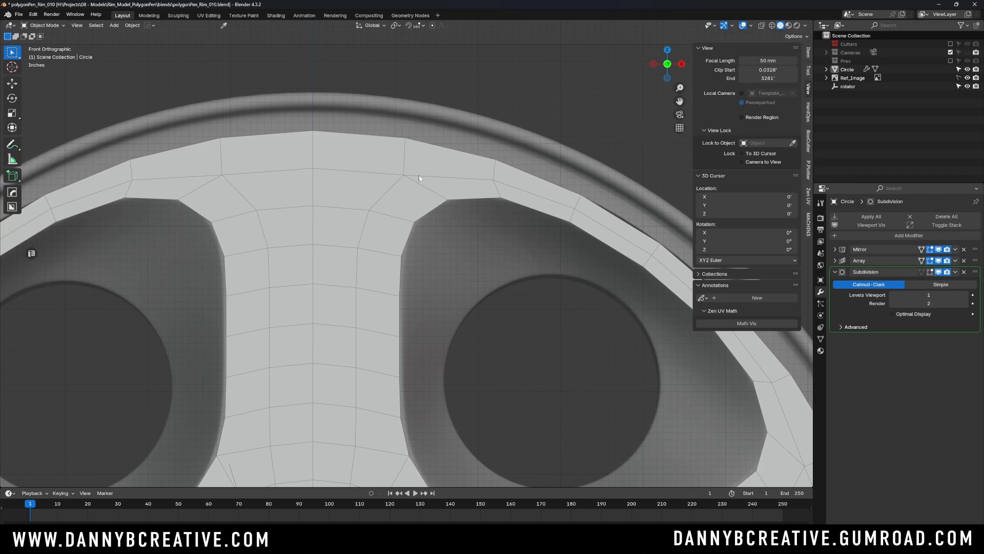
scroll(441, 181, down, 5)
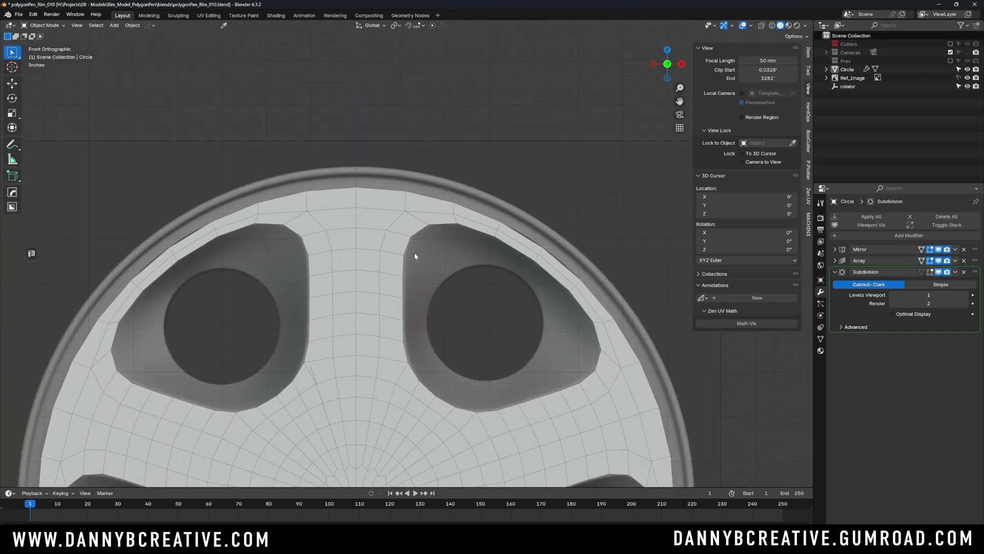
scroll(414, 252, up, 3)
scroll(413, 194, down, 2)
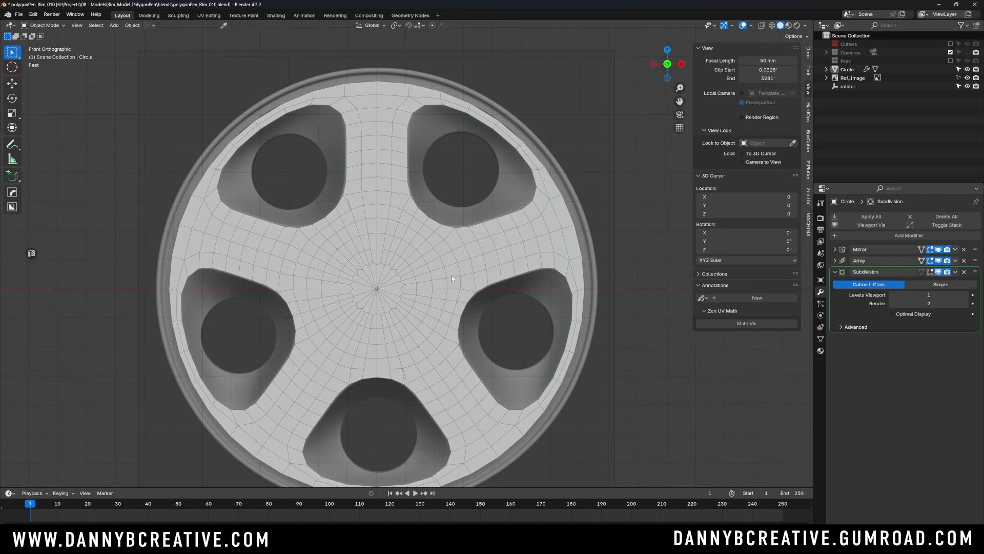
key(alt+z)
scroll(429, 226, up, 4)
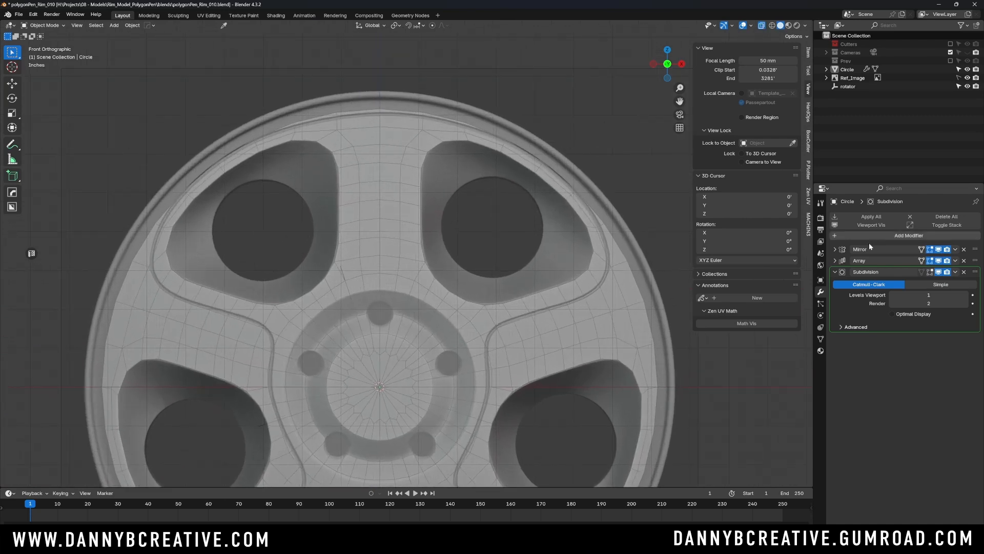
click(930, 273)
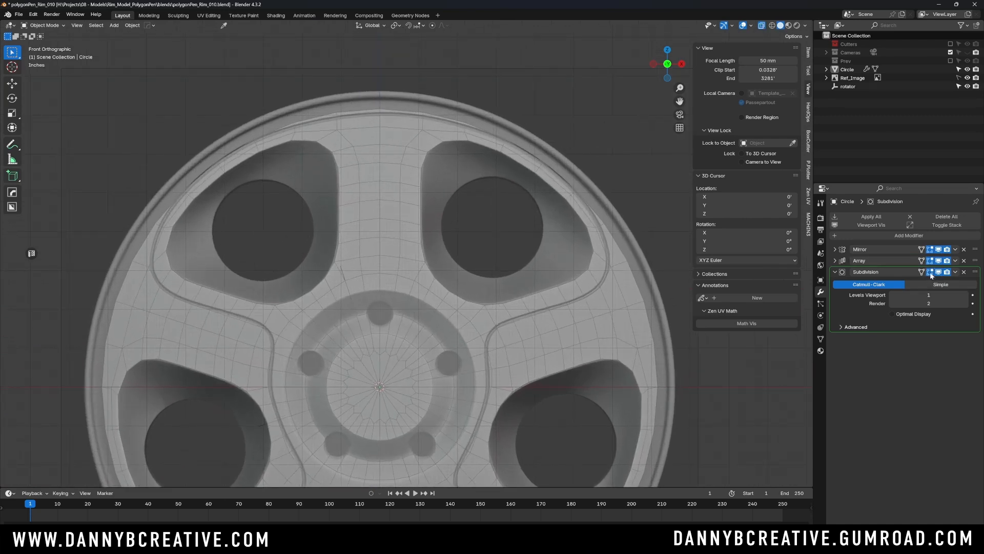
click(922, 272)
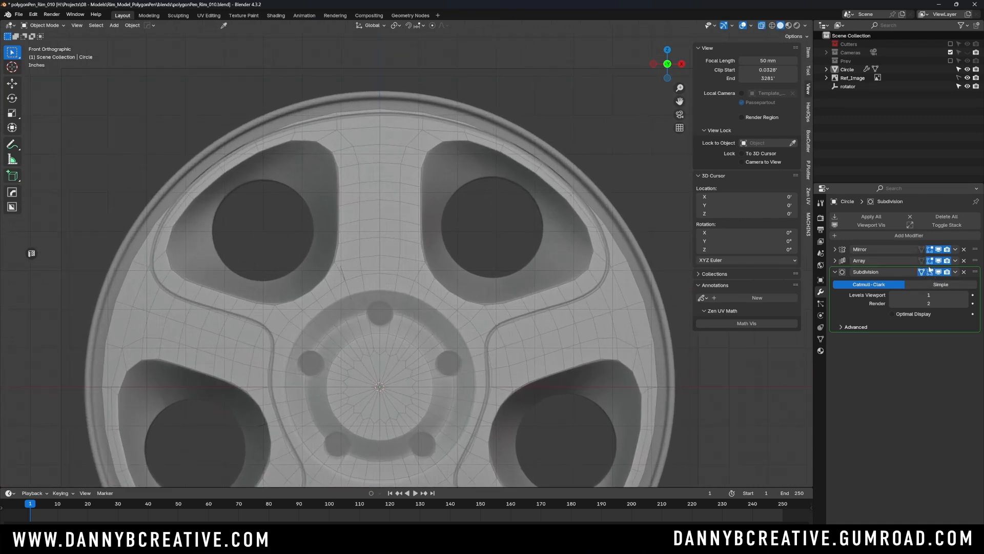
- Scale the rim's outer edge loop by about 1.036 around the 3D Cursor to match the reference image's outer edge
click(388, 161)
key(Tab)
click(409, 79)
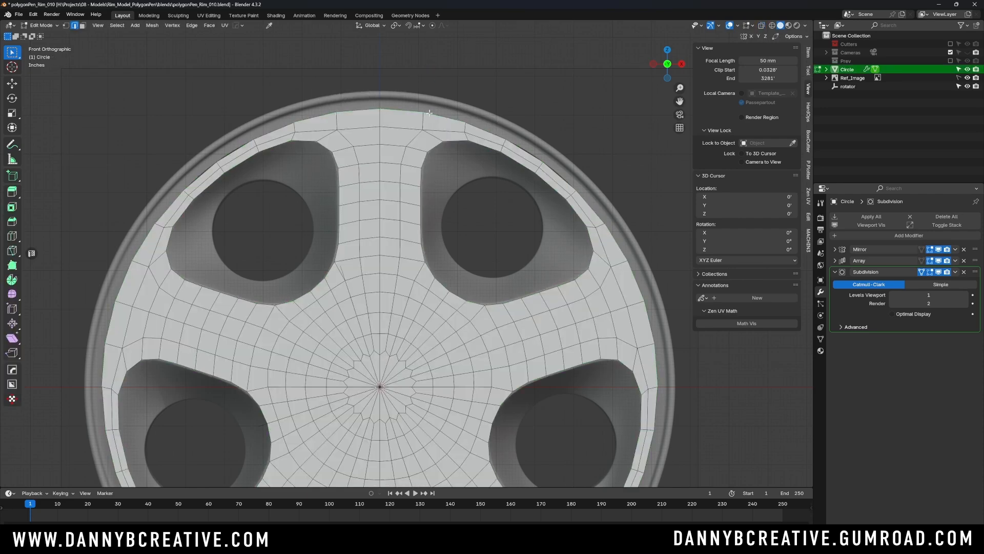
key(alt+z)
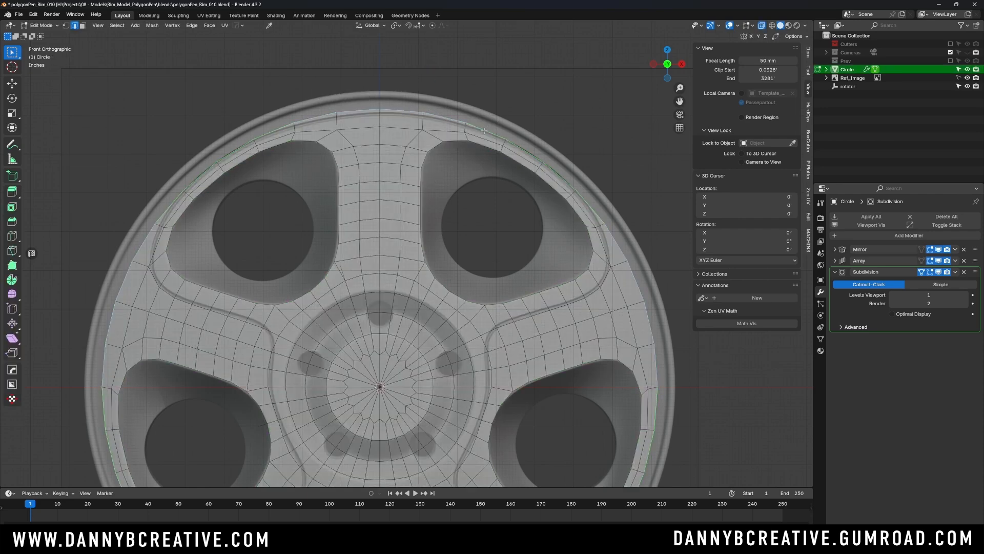
scroll(472, 200, down, 2)
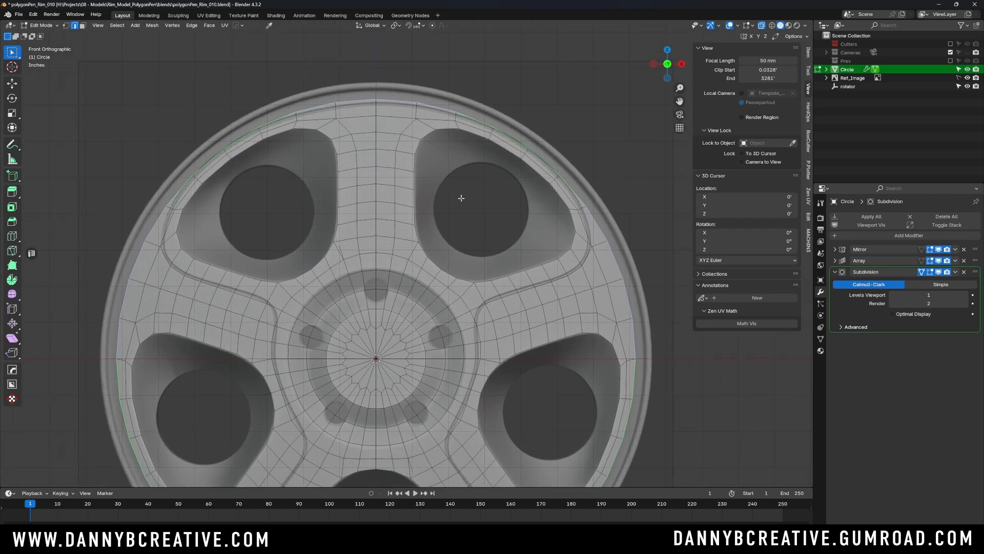
scroll(461, 197, up, 2)
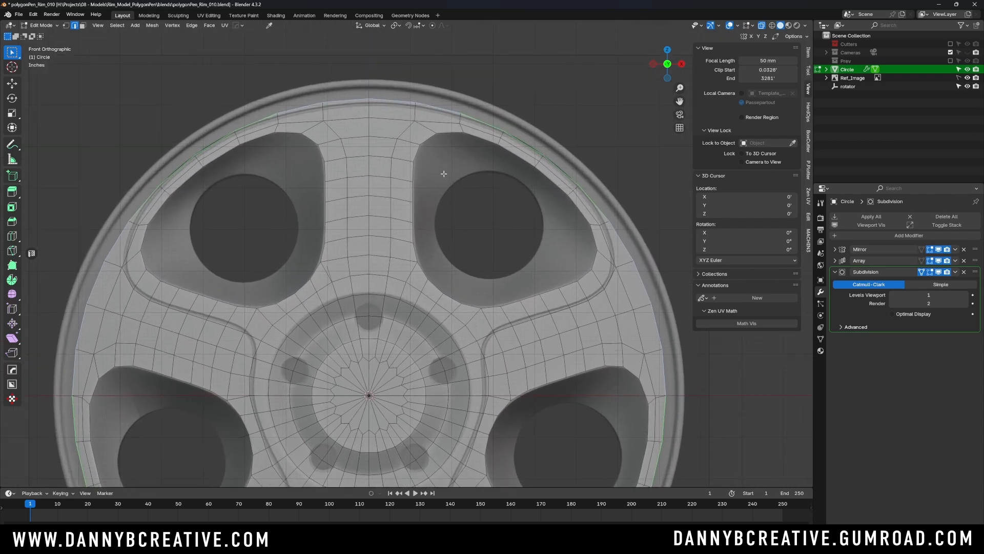
scroll(448, 194, up, 2)
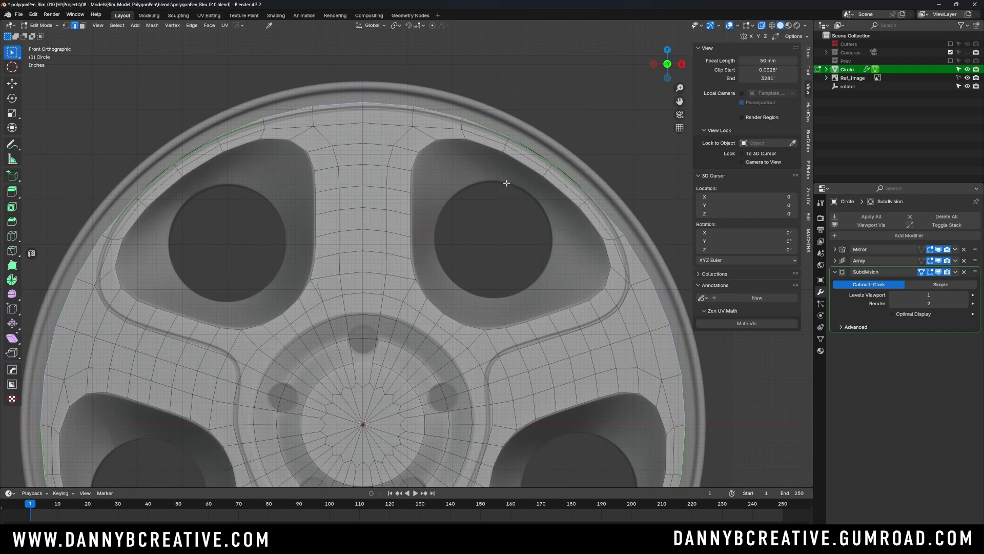
key(period)
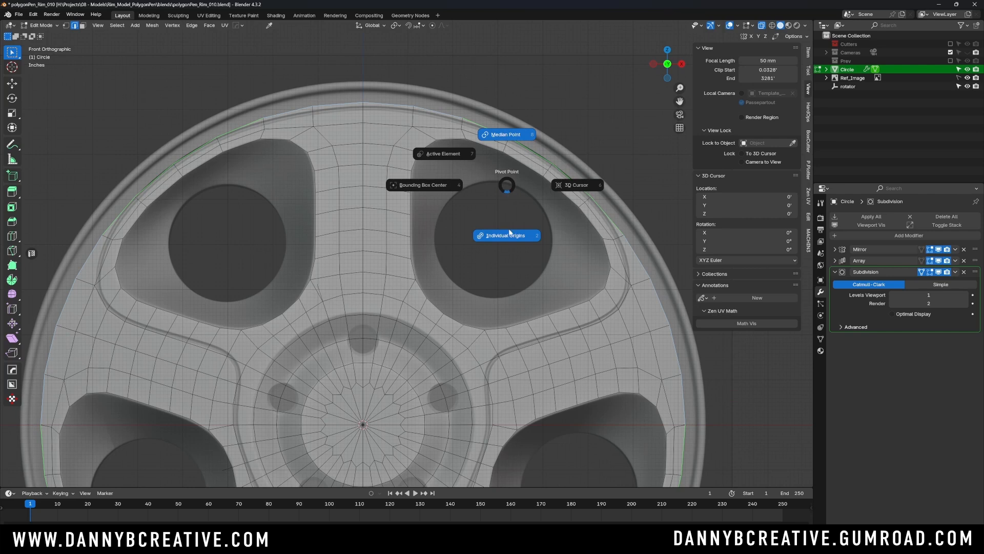
click(563, 186)
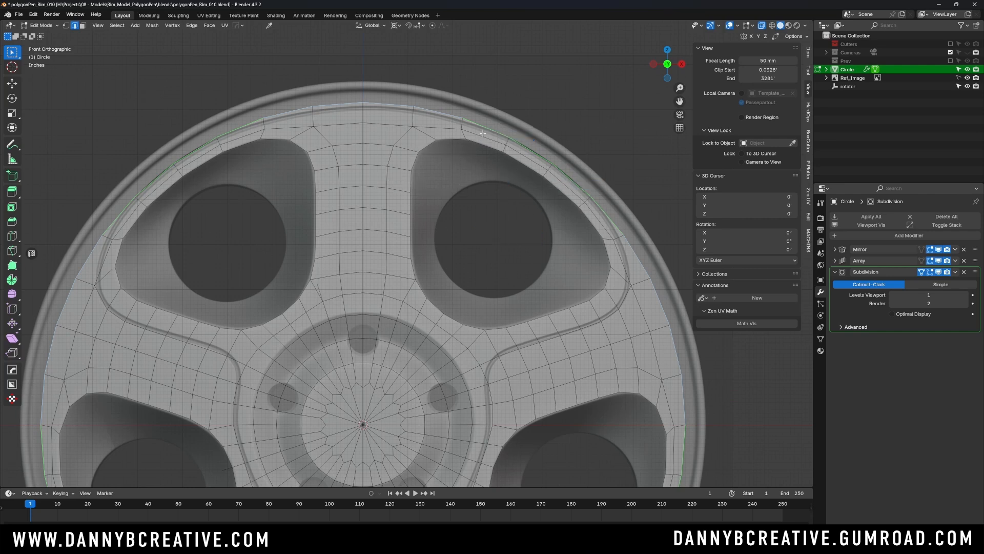
key(s)
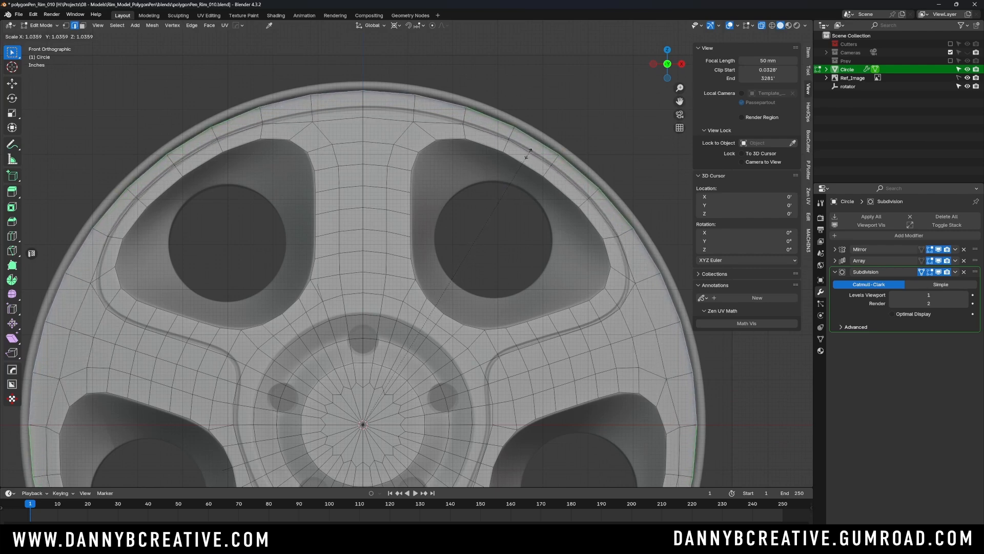
click(528, 154)
- Check the widened edge against the reference image, return to Object Mode and save the file
scroll(605, 242, up, 6)
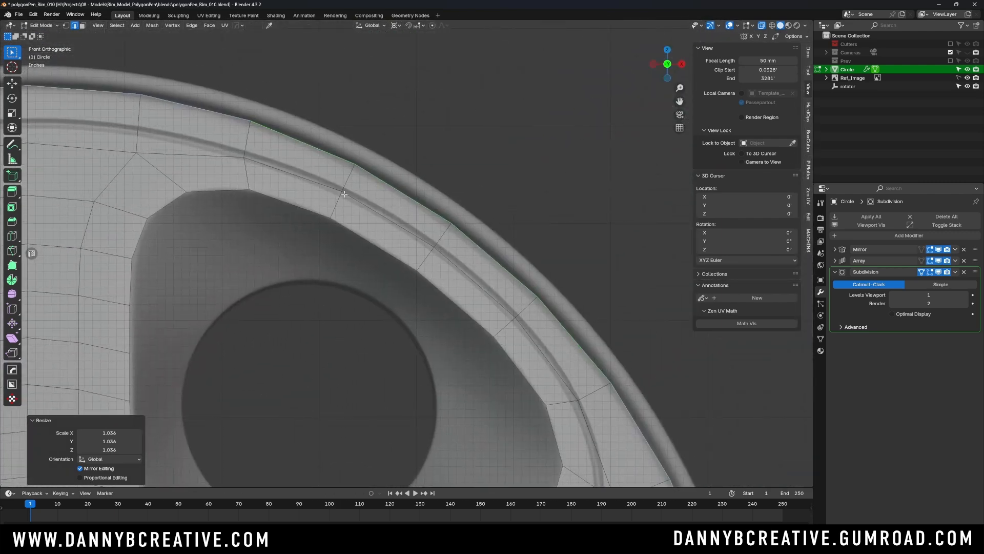
scroll(461, 375, down, 5)
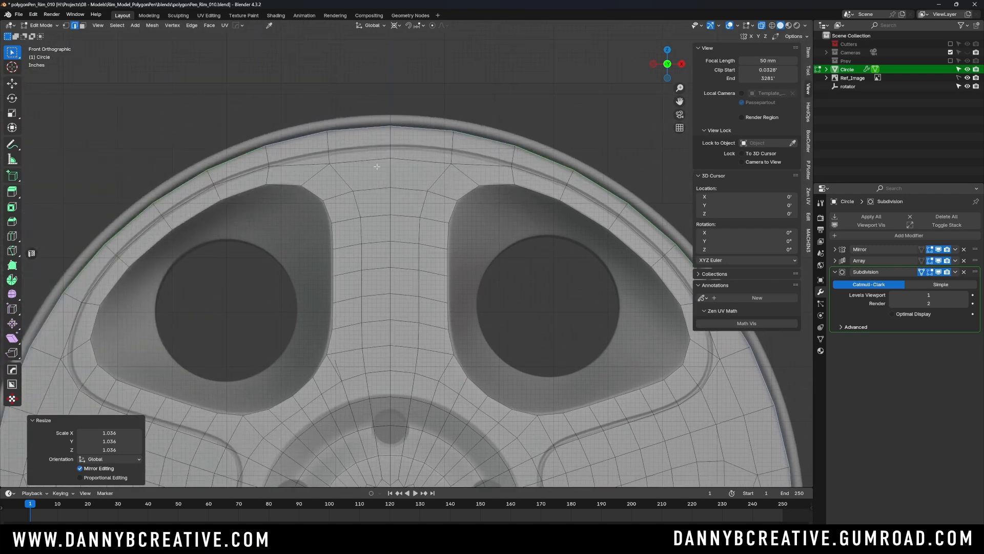
scroll(468, 178, down, 6)
scroll(391, 126, up, 2)
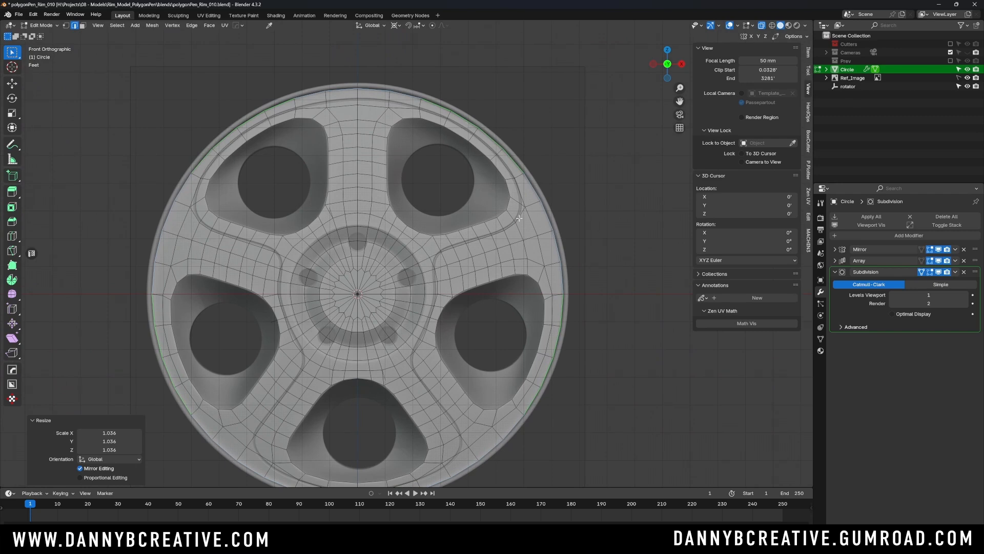
key(ctrl+Tab)
click(431, 141)
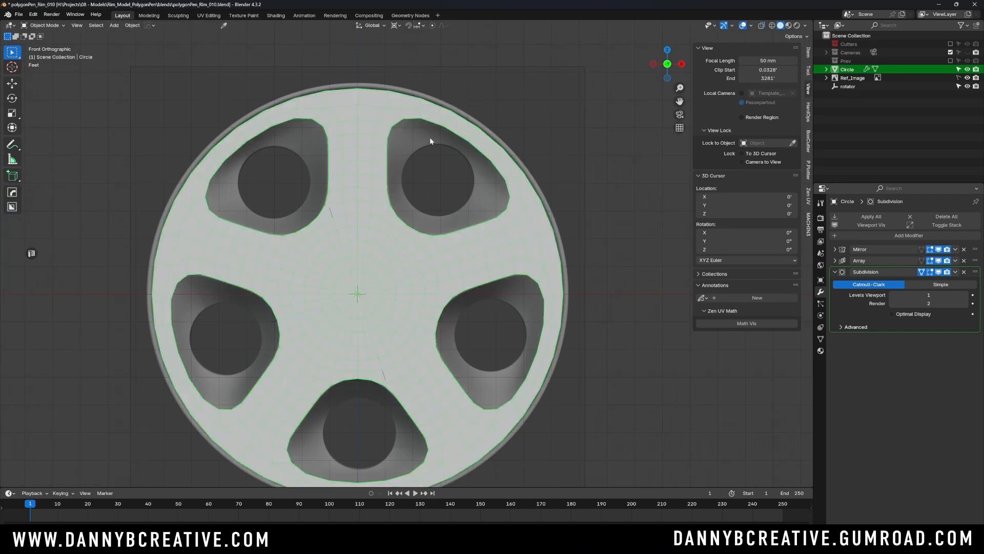
key(ctrl+s)
click(524, 165)
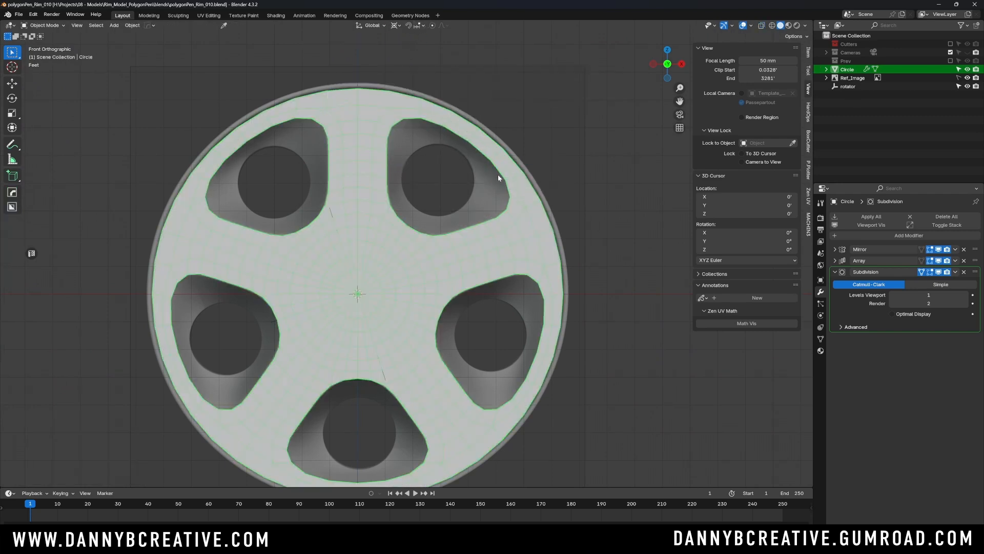
- Apply the Mirror, Array and Subdivision modifiers to the rim mesh
shift+middle_drag(497, 174, 509, 156)
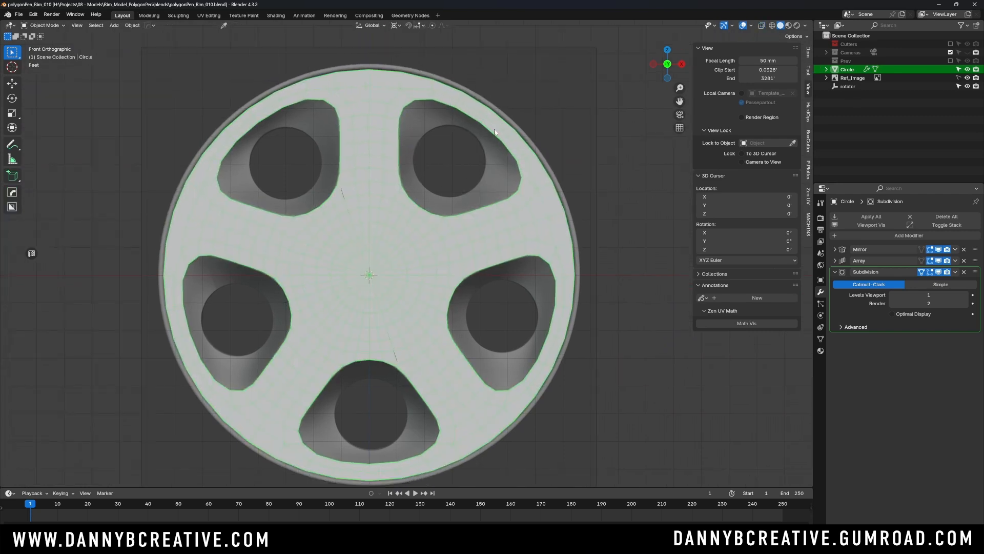
click(836, 274)
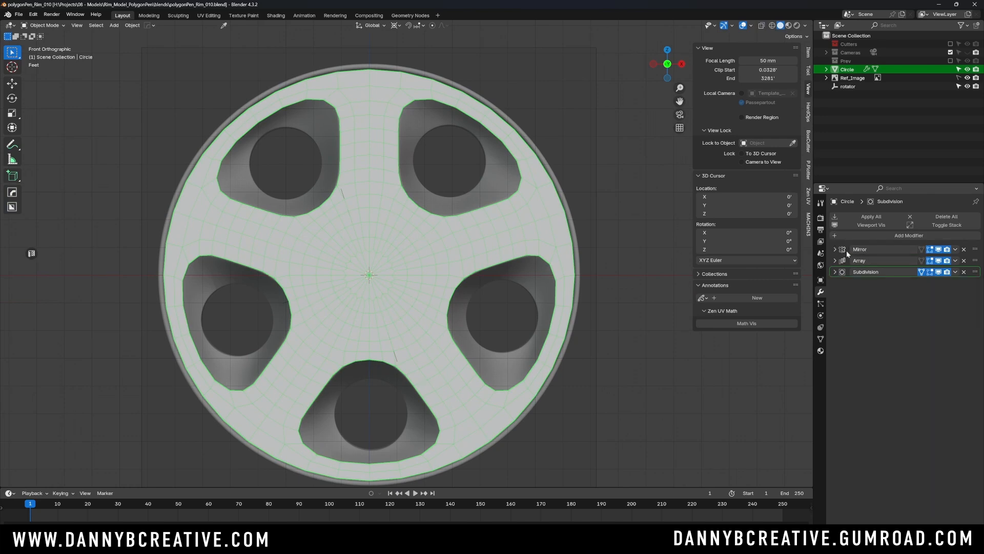
key(ctrl+x)
key(ctrl+x)
key(ctrl+x)
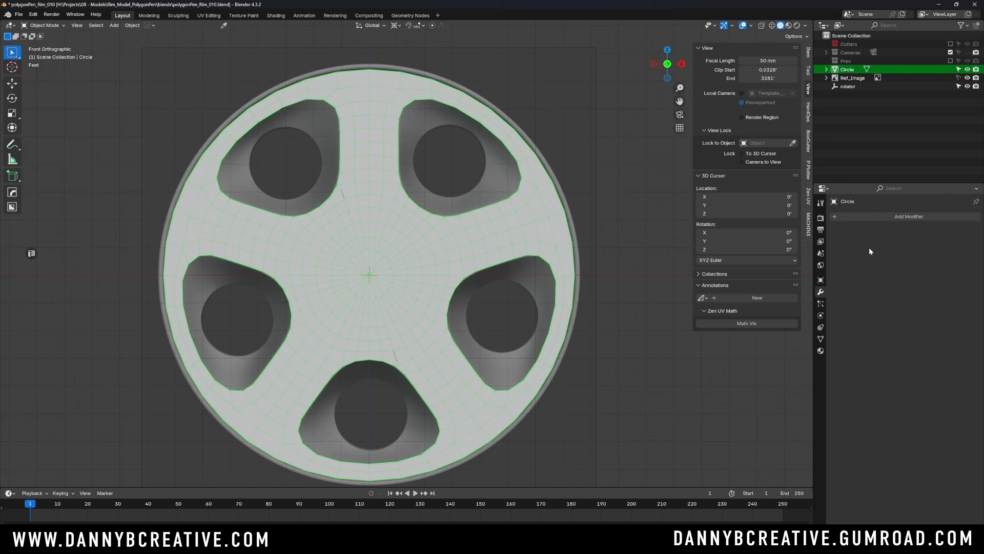
- Check the applied mesh in Edit Mode and perspective, return to Object Mode and save the file
key(Tab)
click(453, 76)
scroll(457, 176, down, 2)
middle_drag(460, 189, 359, 242)
key(Tab)
click(436, 156)
key(ctrl+s)
click(532, 191)
scroll(455, 192, up, 2)
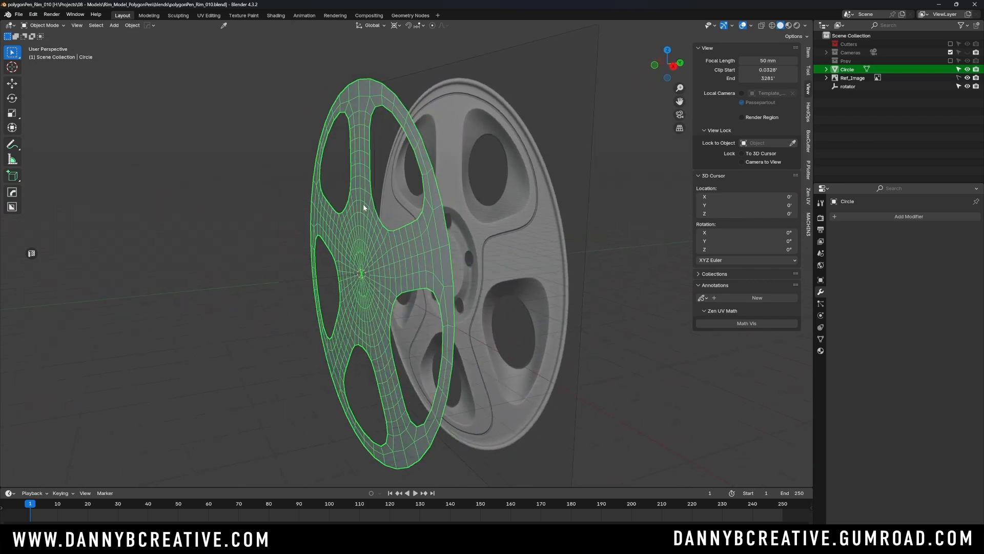
- Go back to the front view and rename the wheel mesh object as rim
middle_drag(363, 204, 404, 241)
middle_drag(375, 278, 439, 238)
key(KP_1)
scroll(428, 234, up, 1)
scroll(455, 250, up, 1)
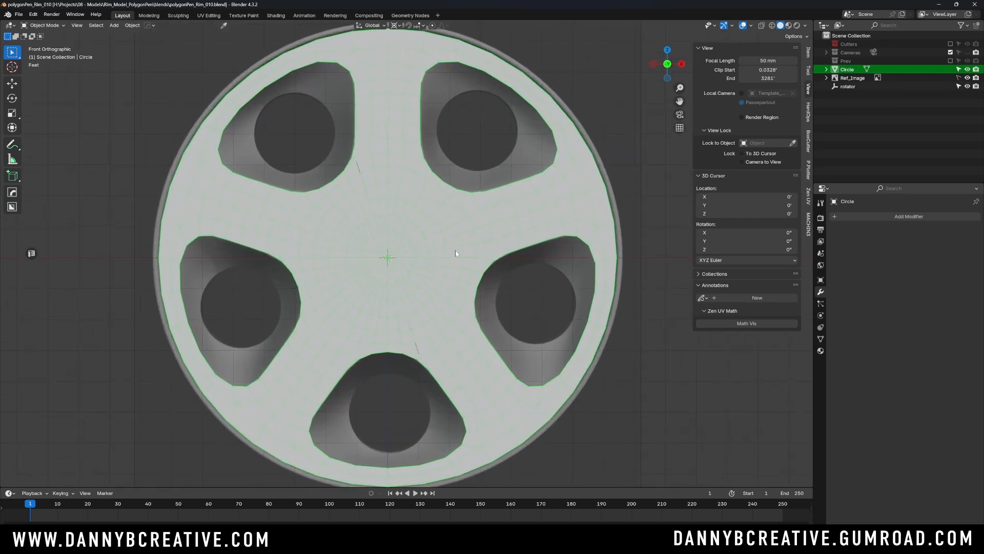
click(635, 238)
click(566, 227)
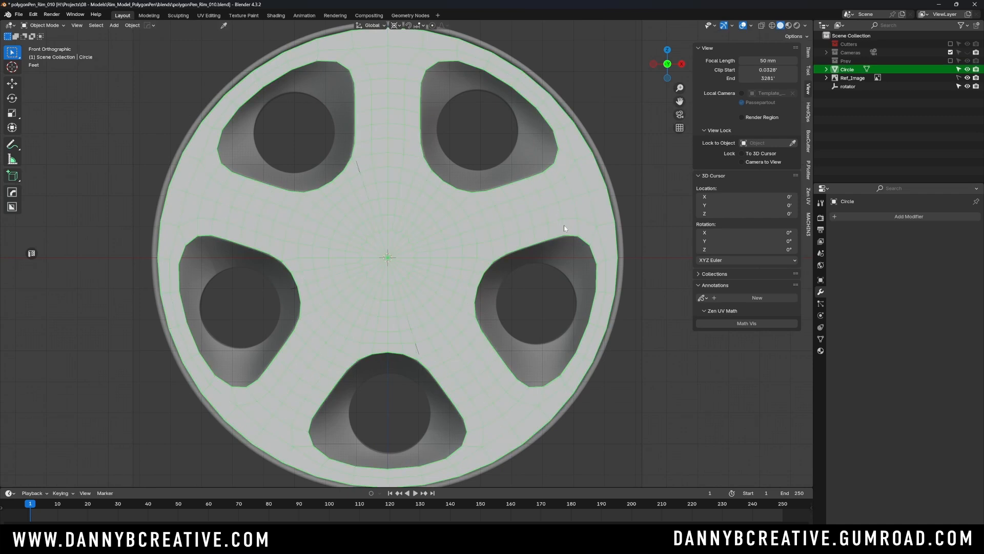
key(F2)
text(rim)
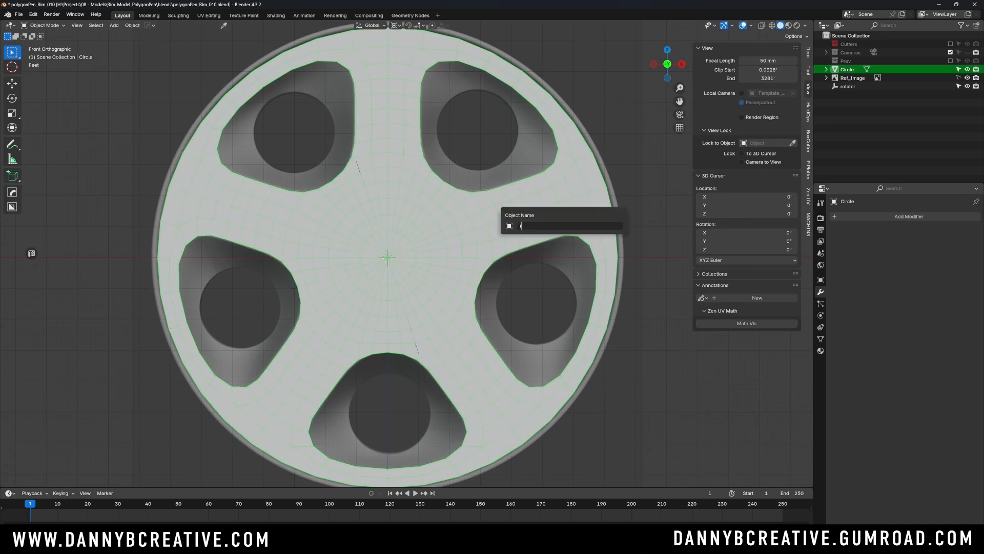
key(Return)
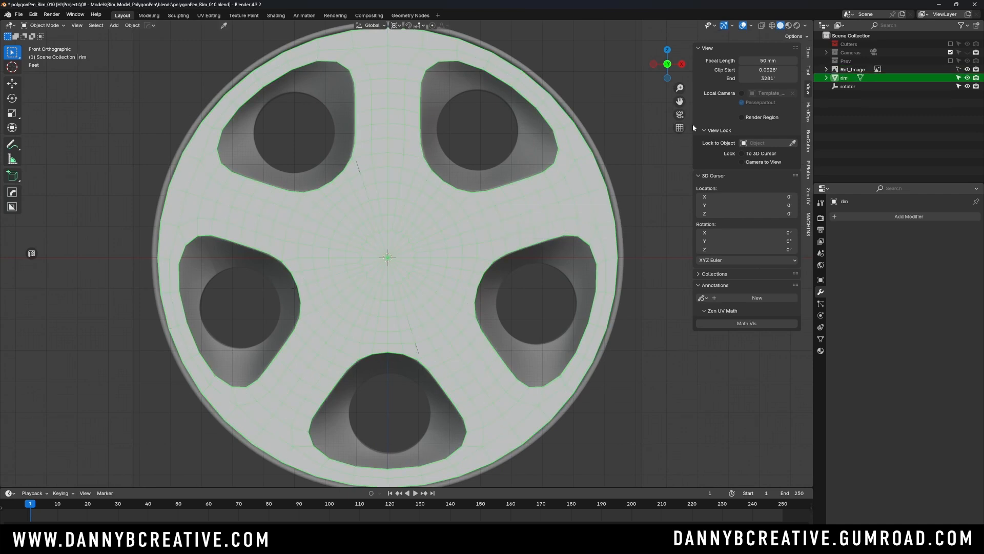
- Hide the rim and add a UV sphere with 64 segments and 32 rings, aligned to the front view
click(967, 77)
scroll(456, 234, down, 1)
key(shift+a)
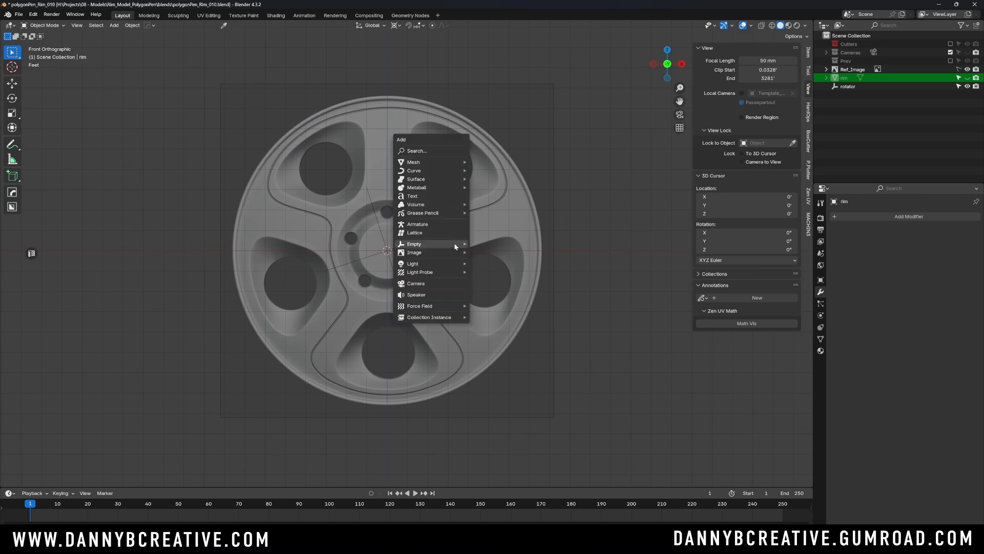
mouse_move(432, 162)
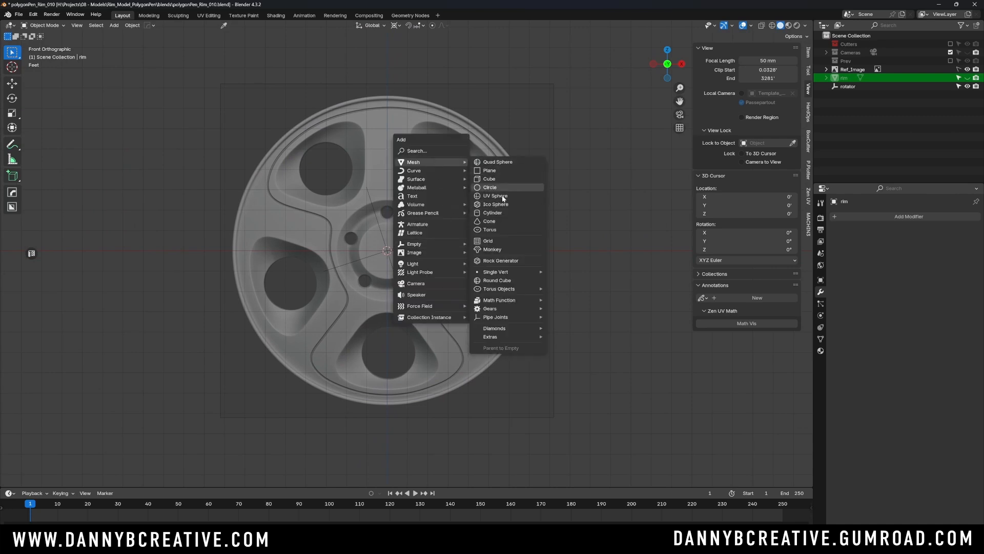
click(503, 200)
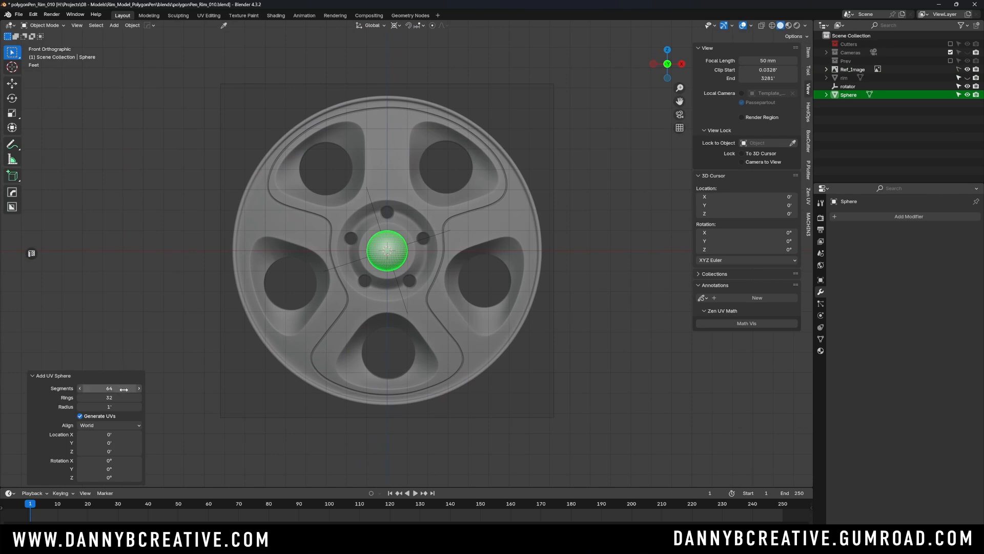
click(107, 425)
click(106, 443)
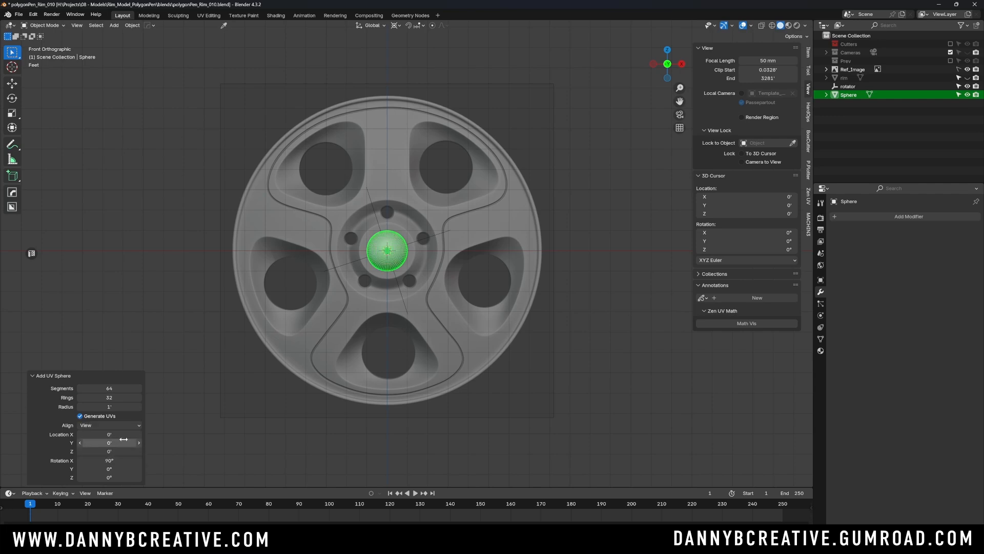
- Scale the sphere up about 8.07 times so it covers the wheel reference, and apply all its transforms
key(s)
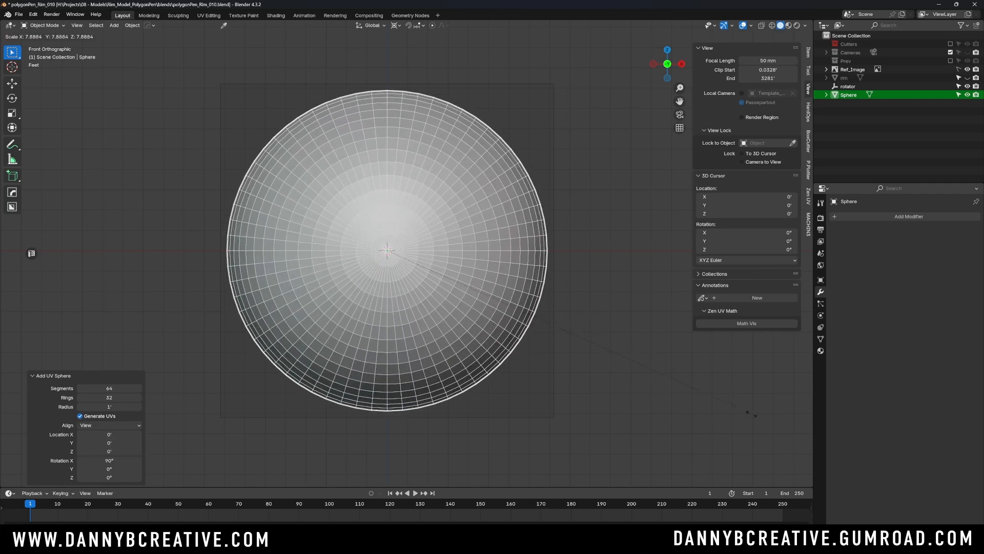
click(757, 425)
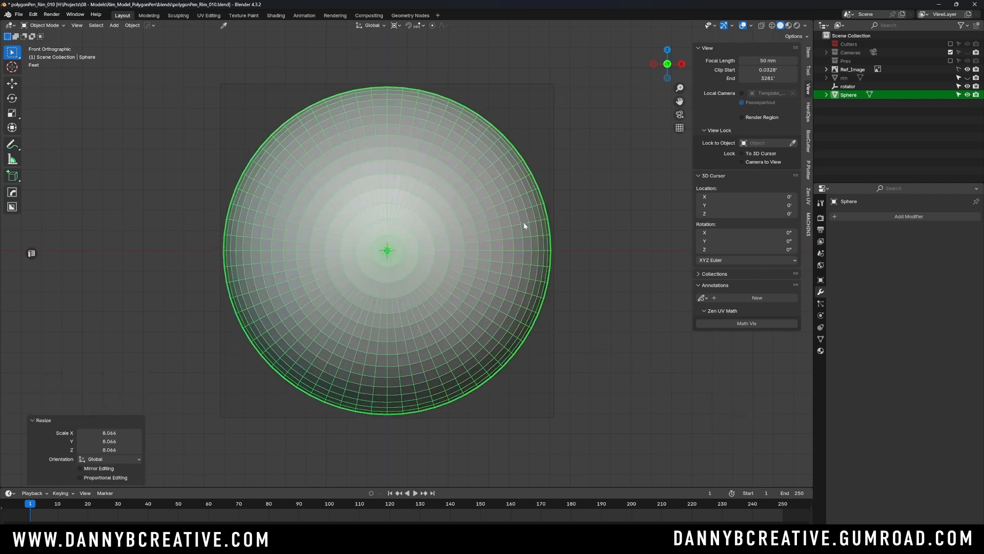
alt+middle_drag(524, 222, 431, 253)
key(ctrl+a)
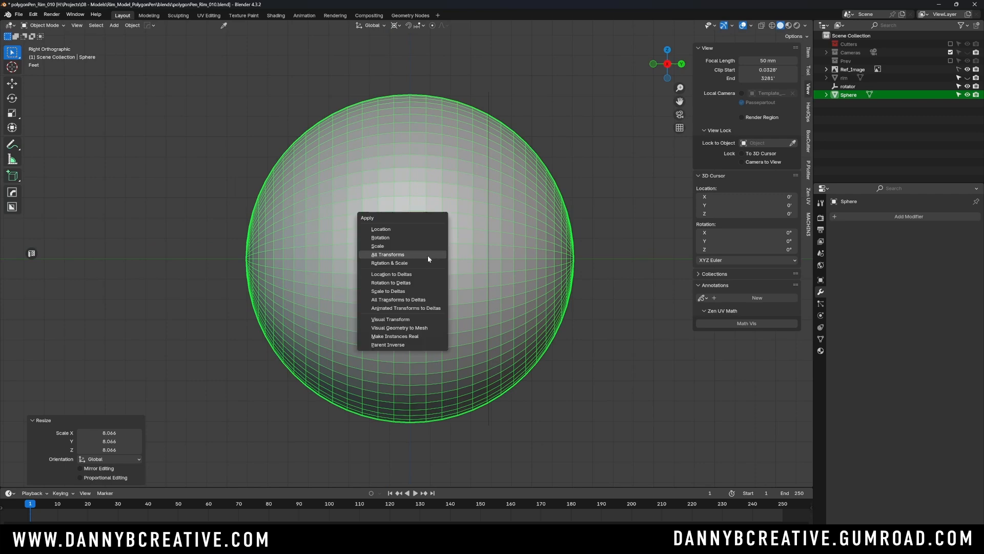
click(428, 256)
- Delete all the sphere's vertices in Edit Mode except a shallow cap at its front end, and return to Object Mode
key(ctrl+Tab)
click(346, 264)
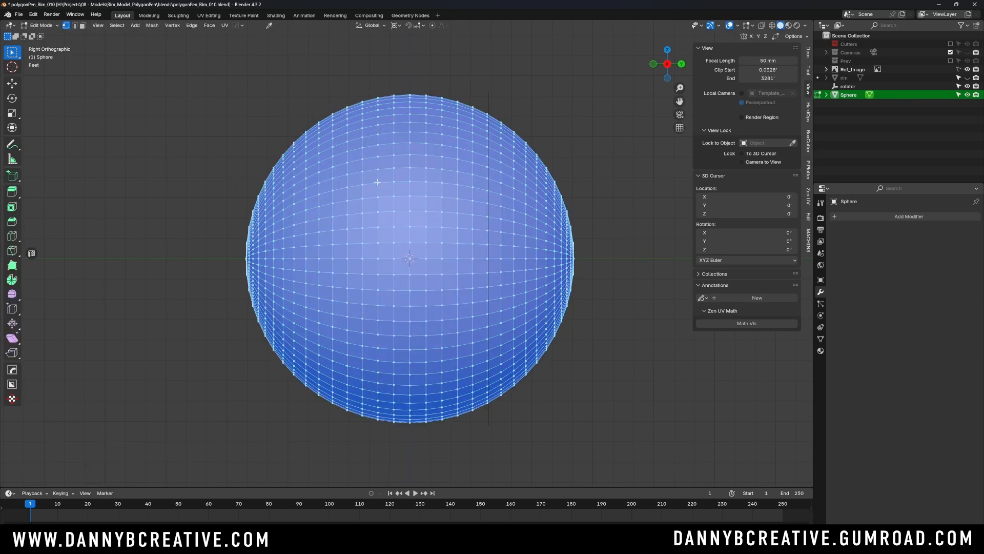
key(alt+z)
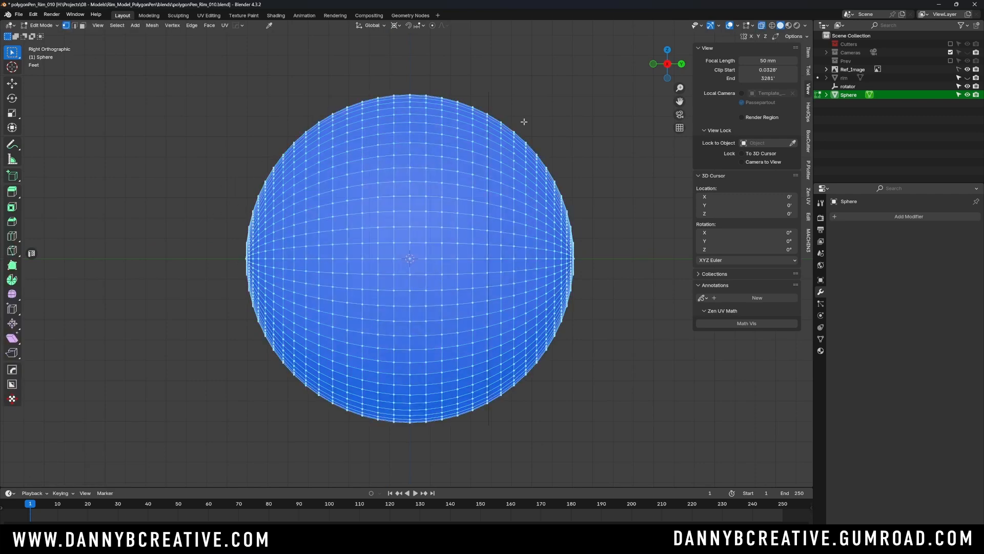
key(alt+a)
drag(180, 145, 260, 405)
drag(202, 183, 261, 383)
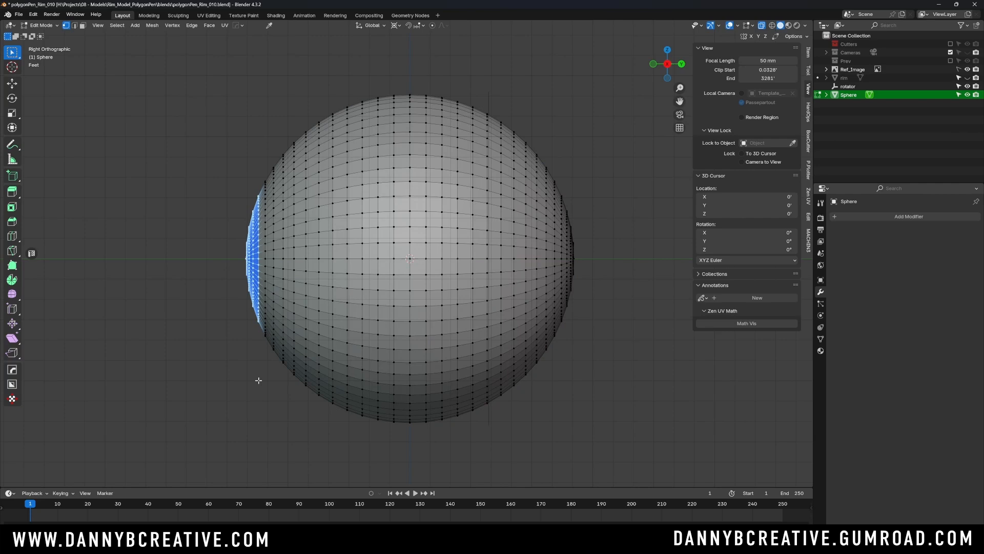
key(ctrl+i)
key(x)
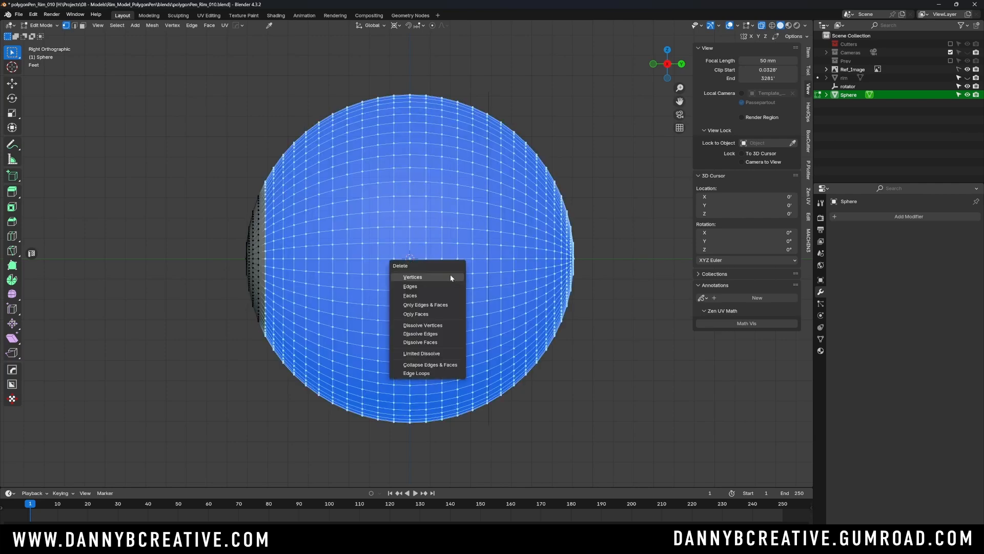
click(447, 275)
key(Tab)
- Set the cap's origin to its geometry and clear its location to centre it on the world origin
shift+middle_drag(354, 221, 395, 225)
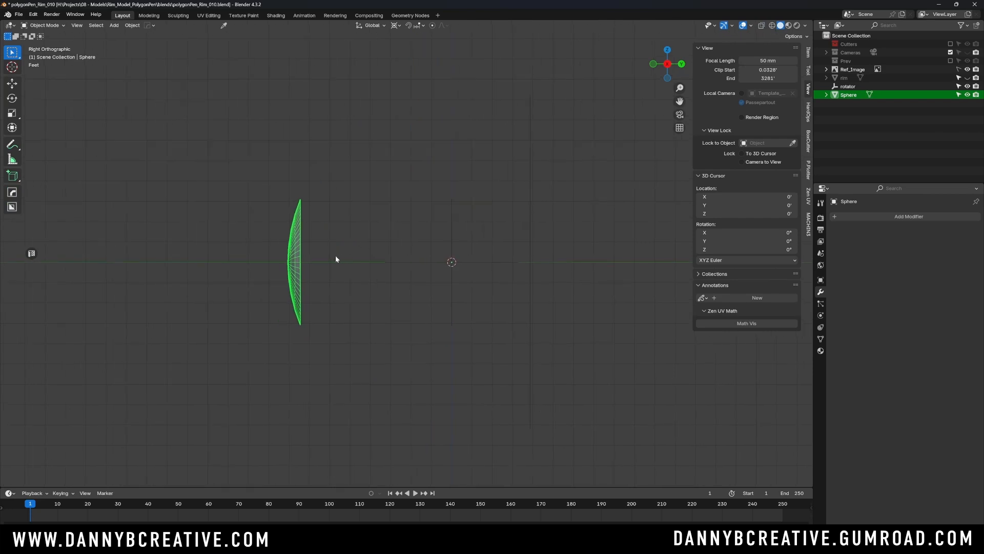
right_click(292, 266)
mouse_move(294, 263)
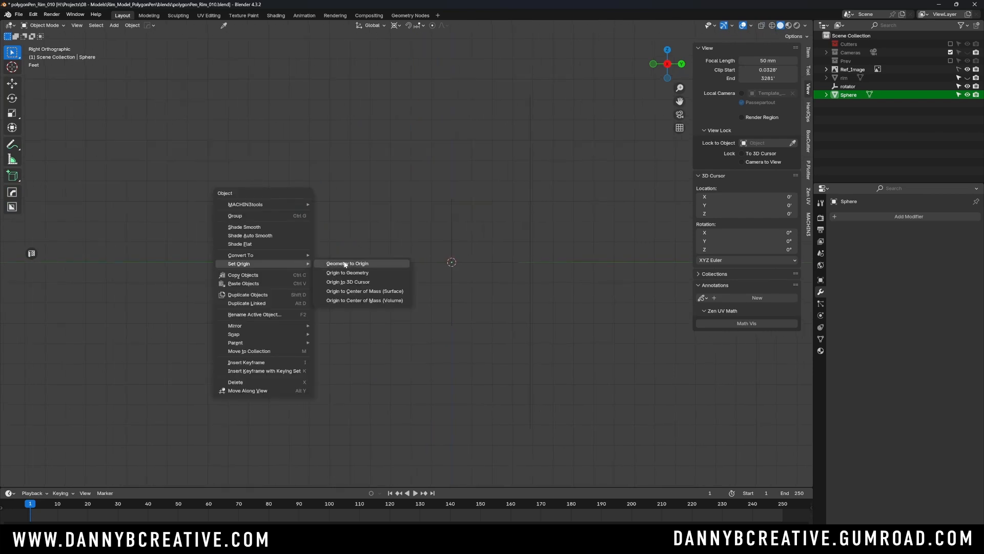
click(367, 273)
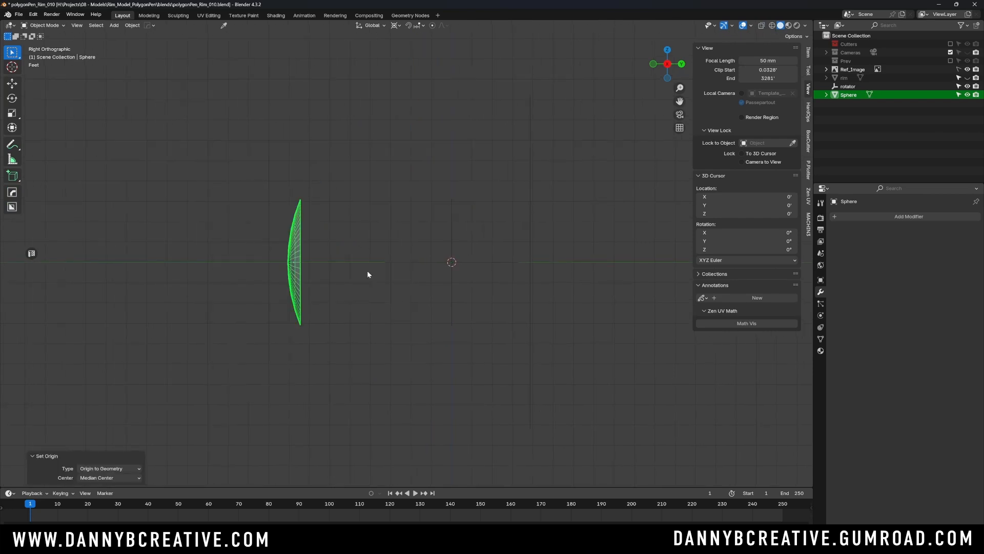
key(alt+g)
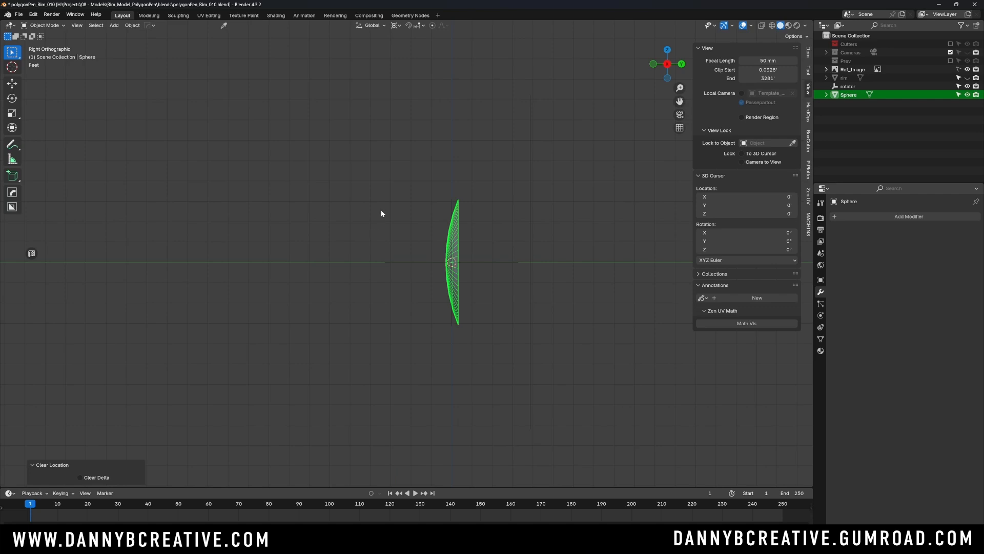
- Scale the cap up about 2.48 times in see-through front view to match the reference wheel's outer edge, and apply the transform
key(KP_1)
scroll(515, 272, down, 3)
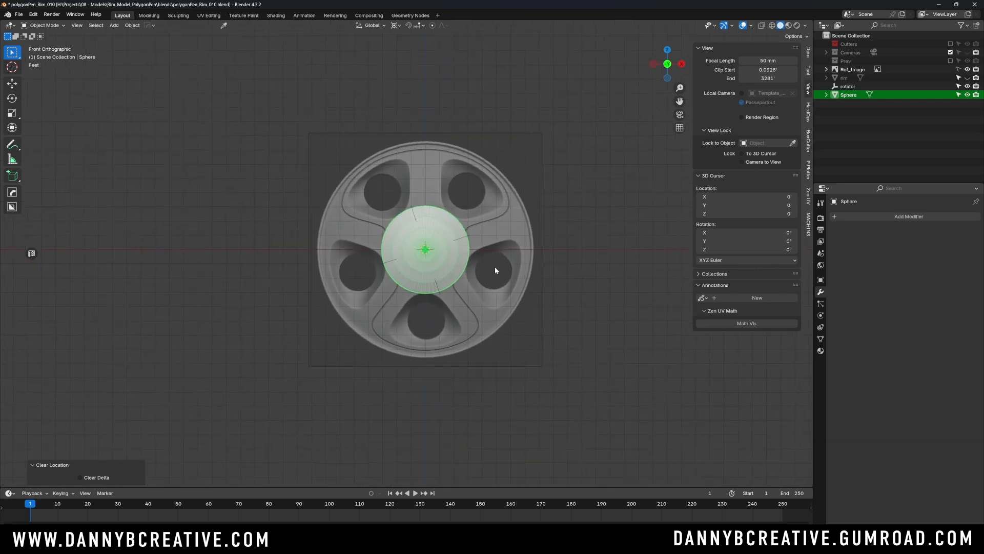
key(alt+z)
scroll(424, 253, up, 1)
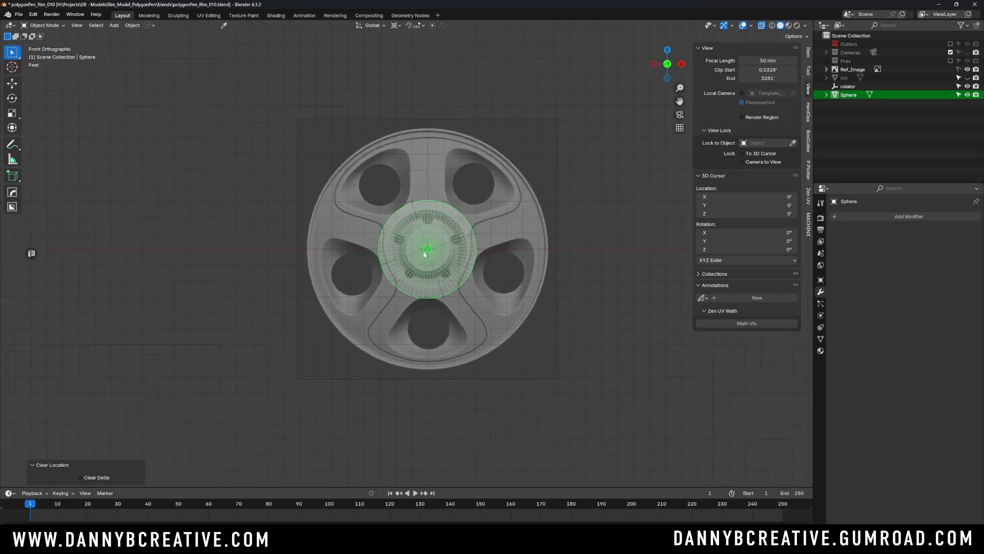
key(s)
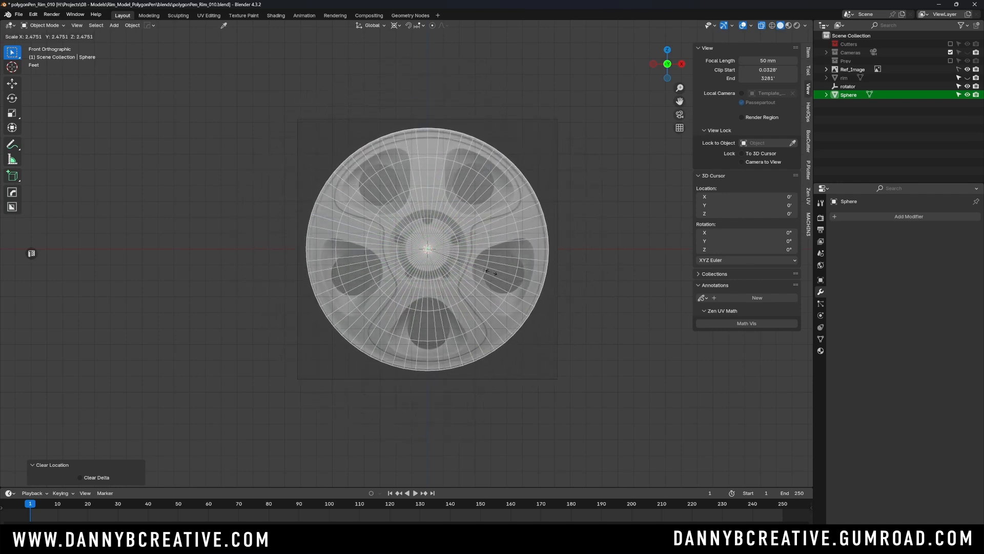
click(493, 273)
middle_drag(493, 273, 487, 228)
key(ctrl+a)
click(492, 229)
key(alt+z)
- Add a level 2 Subdivision modifier to the cap and turn off Optimal Display
middle_drag(554, 224, 534, 207)
key(alt+a)
click(526, 230)
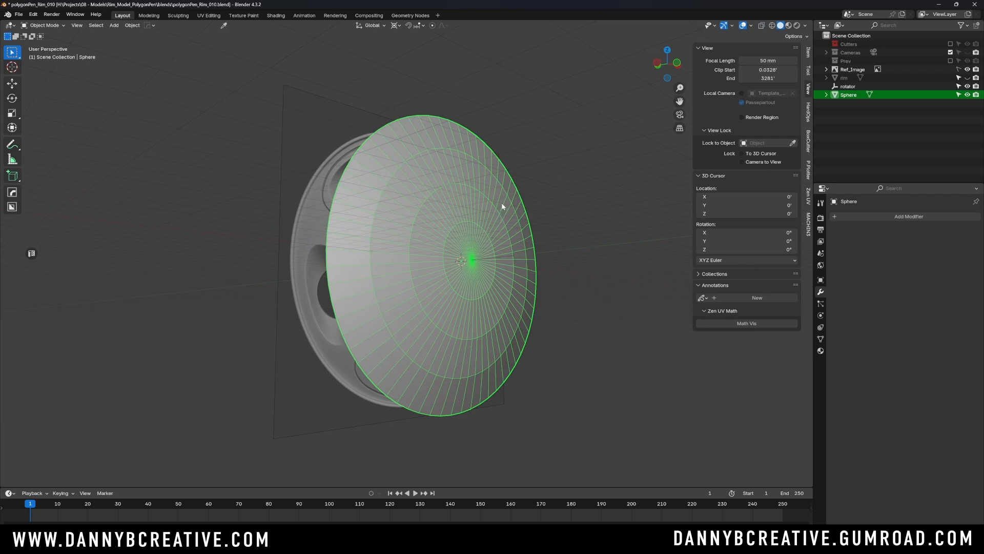
key(ctrl+2)
middle_drag(503, 196, 512, 220)
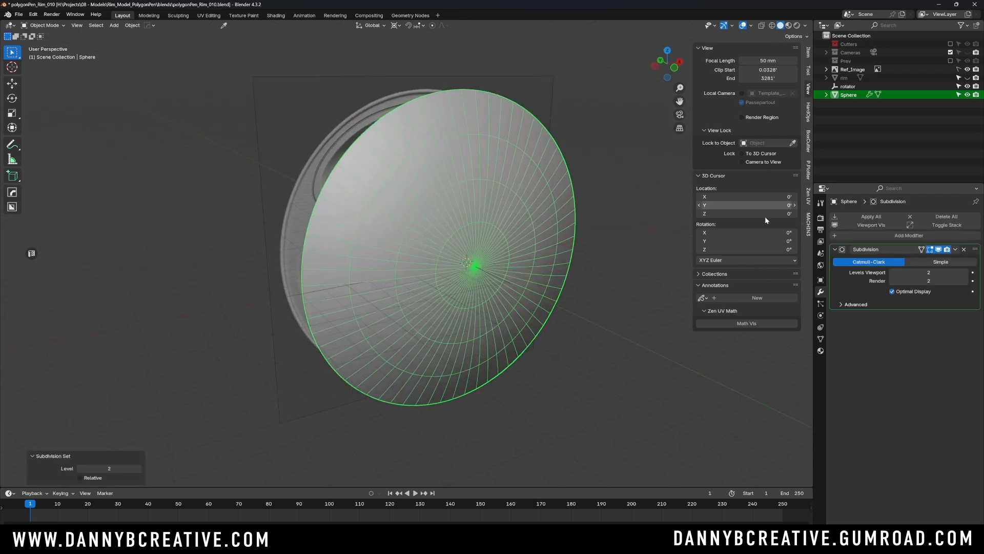
click(892, 291)
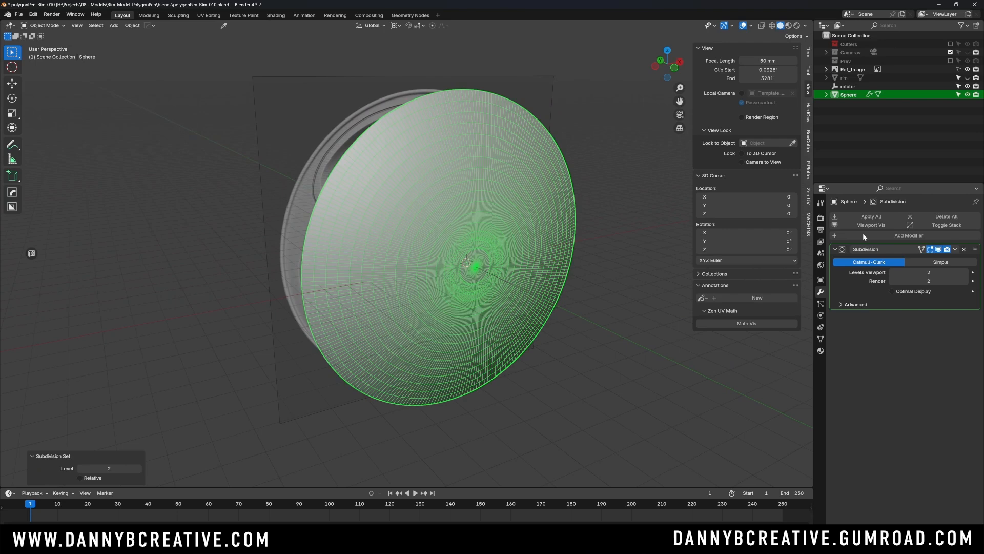
click(612, 182)
middle_drag(612, 182, 549, 233)
click(559, 233)
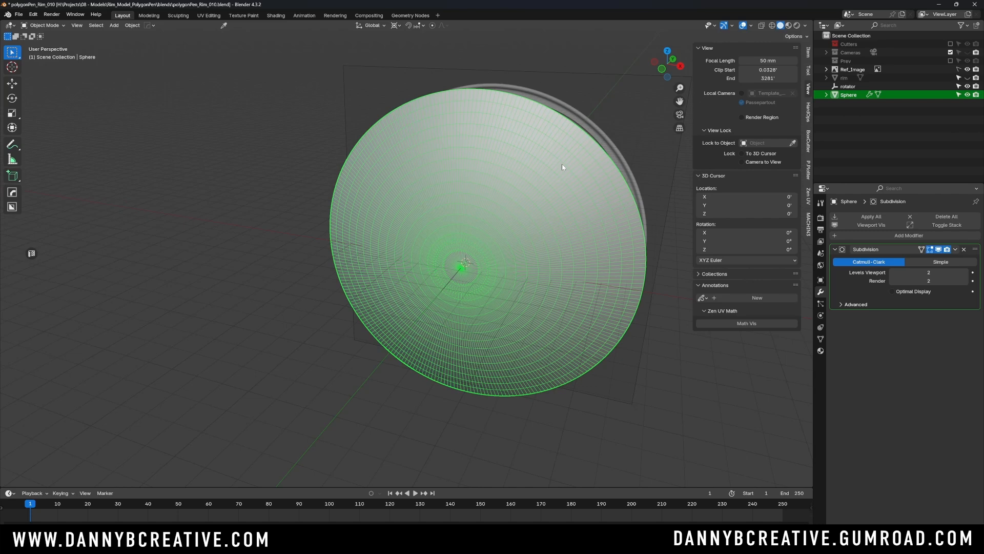
- Flatten the cap in side view by scaling it to about 0.568 along Y, and apply rotation and scale
middle_drag(562, 167, 476, 209)
mouse_move(449, 249)
middle_down()
mouse_move(461, 255)
mouse_move(428, 226)
mouse_move(441, 224)
mouse_move(451, 244)
mouse_move(438, 241)
mouse_move(460, 242)
mouse_move(456, 250)
middle_up()
click(417, 226)
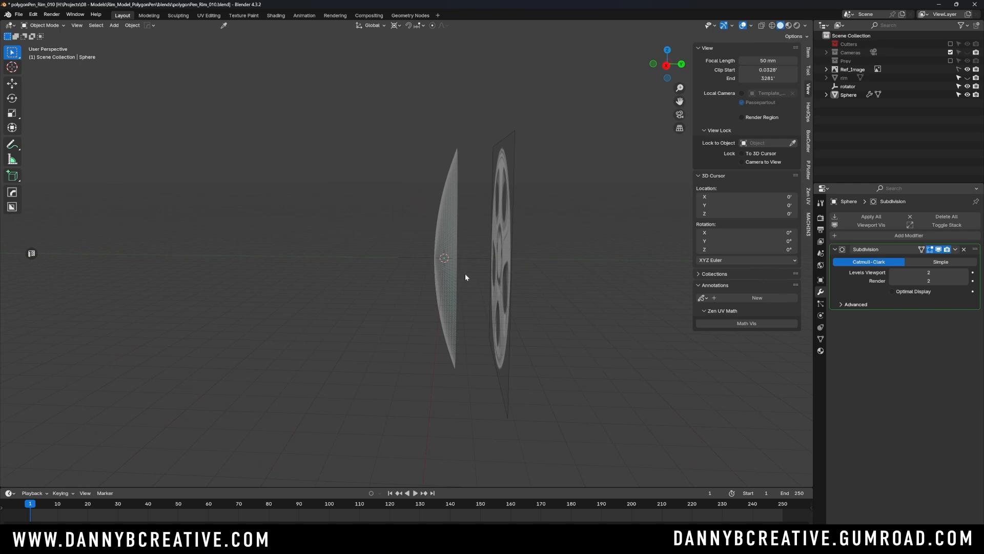
click(451, 252)
key(KP_3)
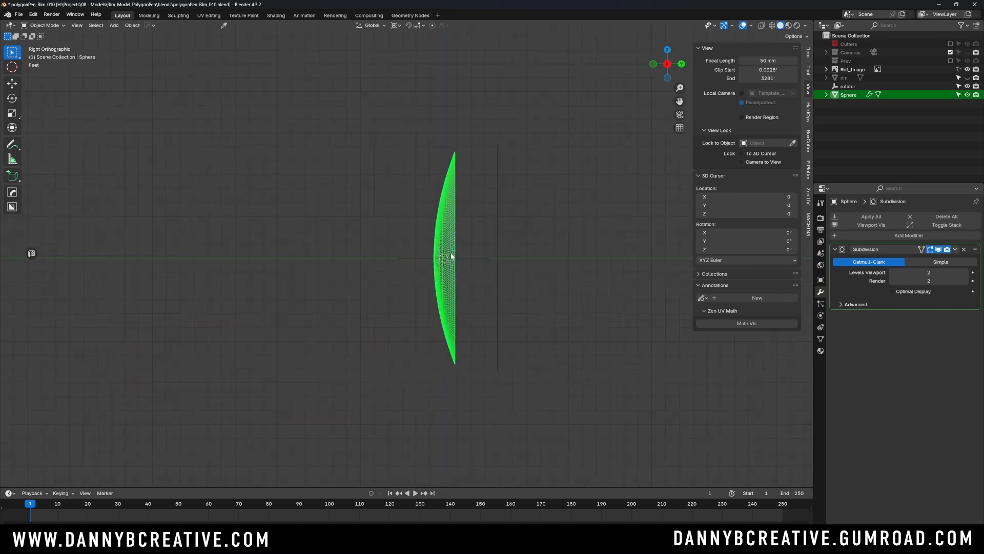
scroll(451, 254, up, 4)
shift+middle_drag(558, 247, 517, 237)
scroll(527, 245, down, 1)
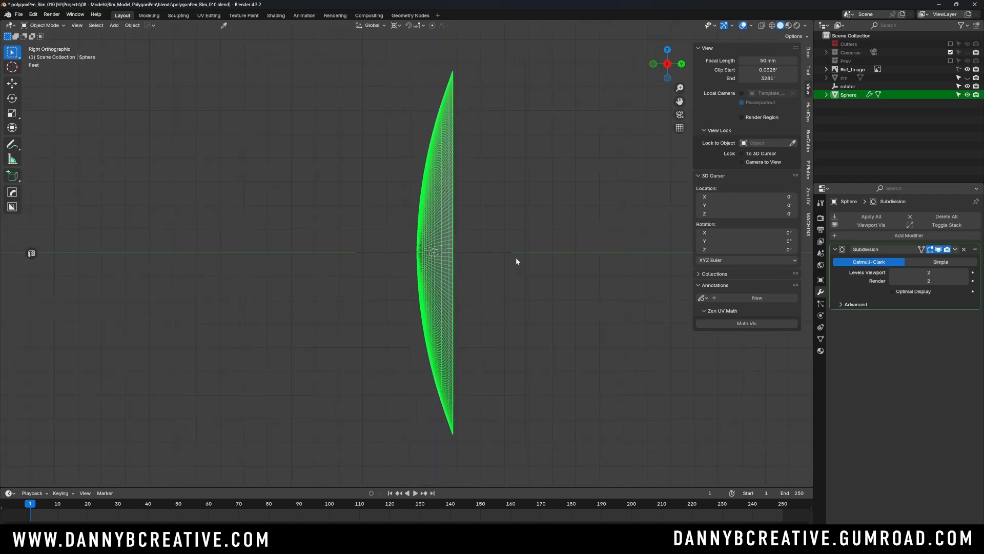
key(s)
key(y)
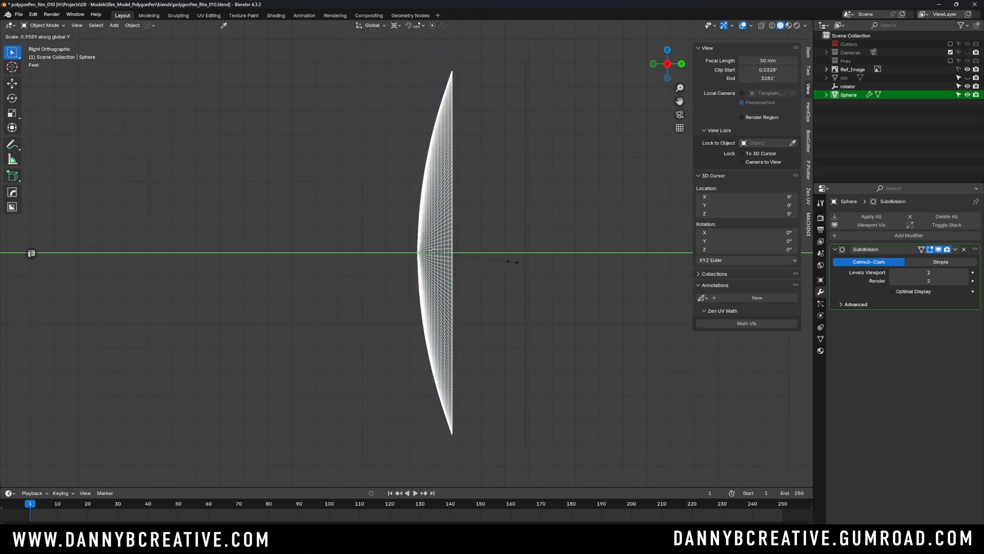
click(479, 263)
key(ctrl+a)
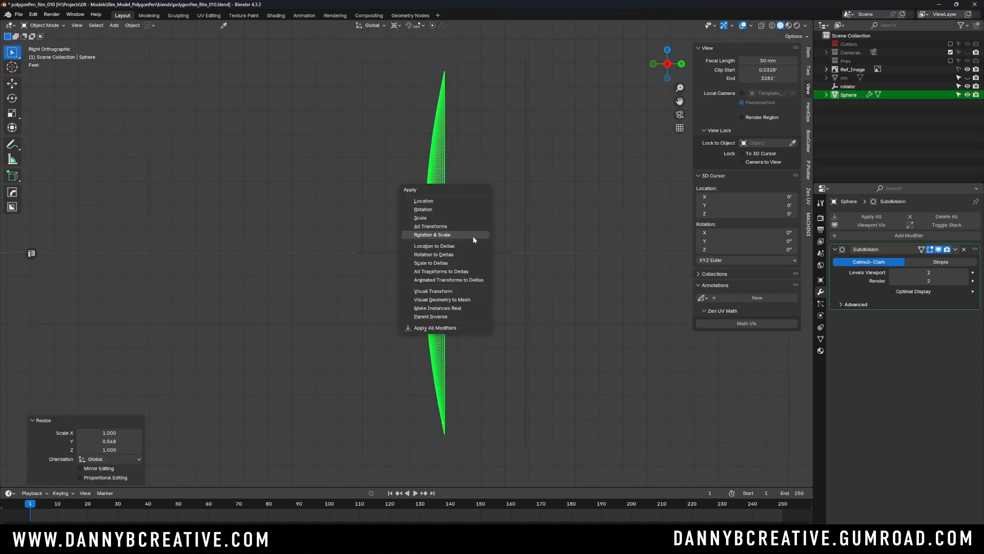
click(473, 236)
- Check the flattened cap in perspective and rename it as rim_wrap
middle_drag(472, 211, 518, 261)
click(385, 263)
click(504, 259)
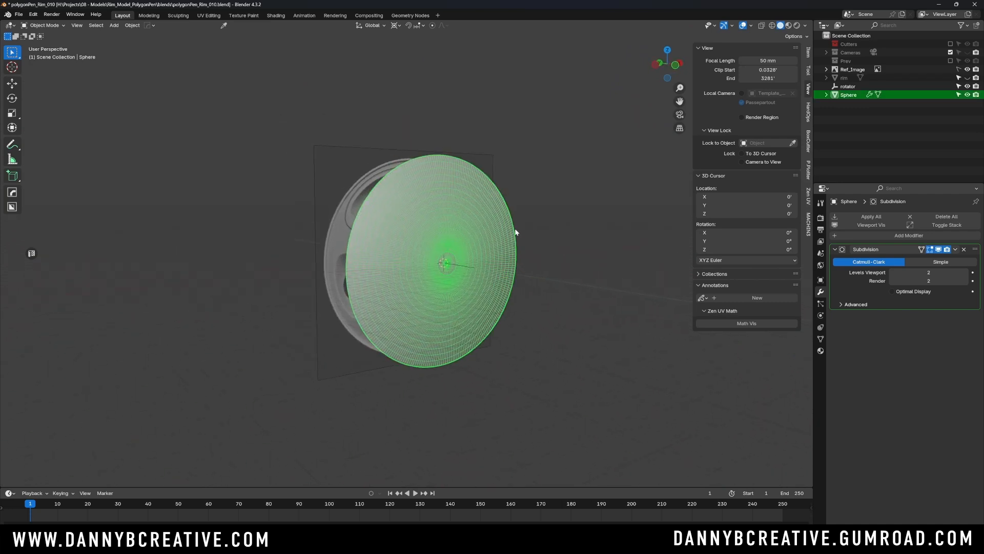
key(F2)
text(rim_)
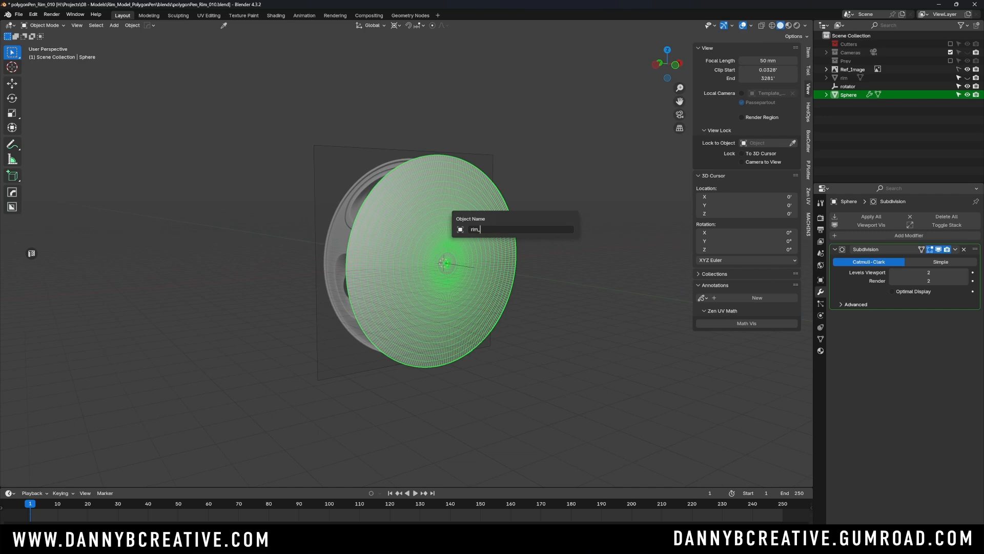
text(wrap)
key(Return)
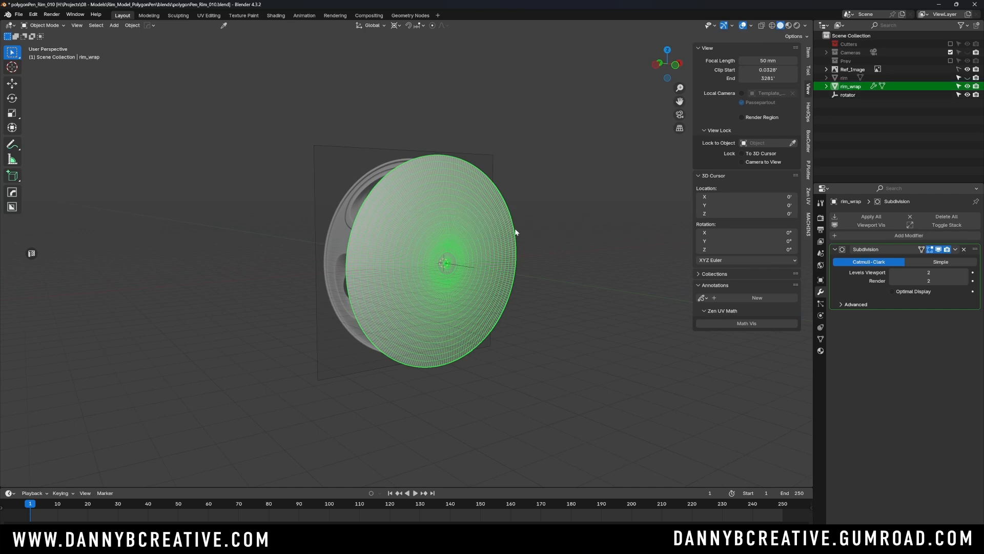
- Hide rim_wrap, show the rim mesh again and return to the front view
click(967, 87)
click(967, 78)
middle_drag(541, 243, 482, 170)
key(KP_1)
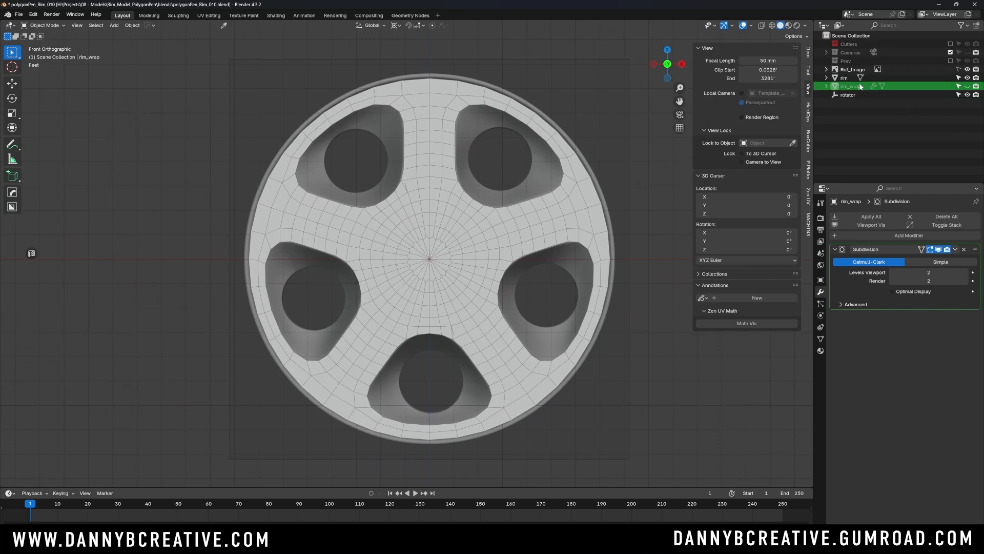
shift+middle_drag(457, 226, 454, 229)
scroll(454, 229, up, 4)
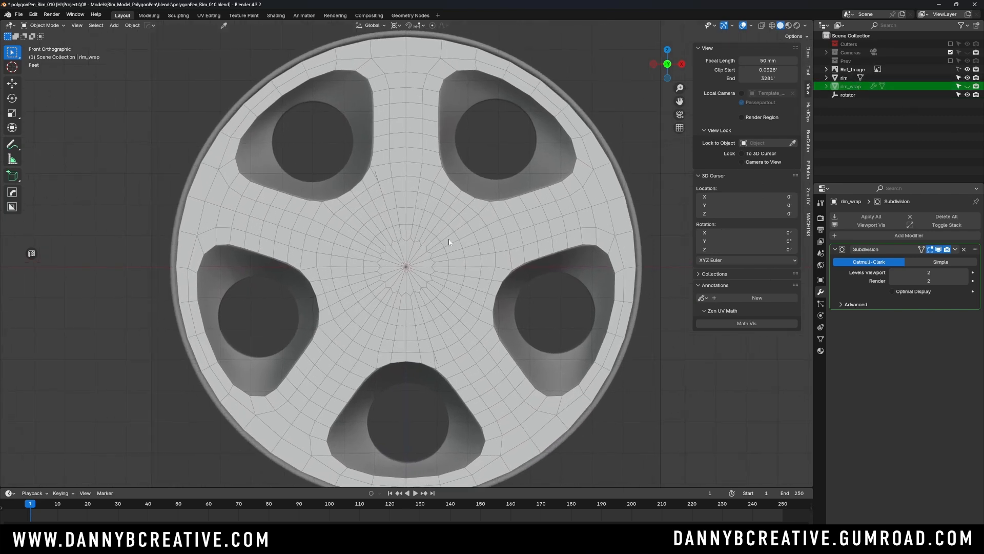
- Add a Shrinkwrap modifier to the rim mesh
click(844, 78)
click(863, 216)
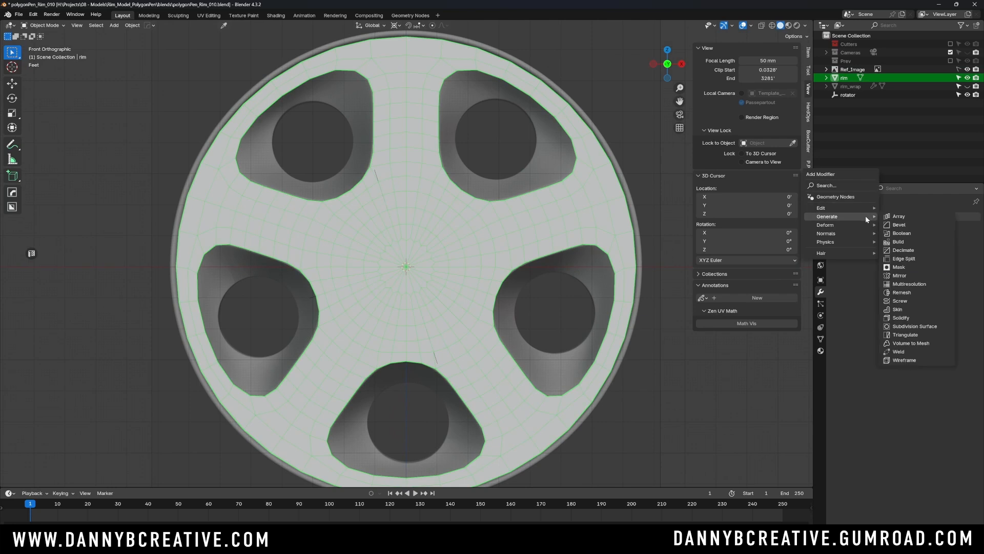
mouse_move(837, 224)
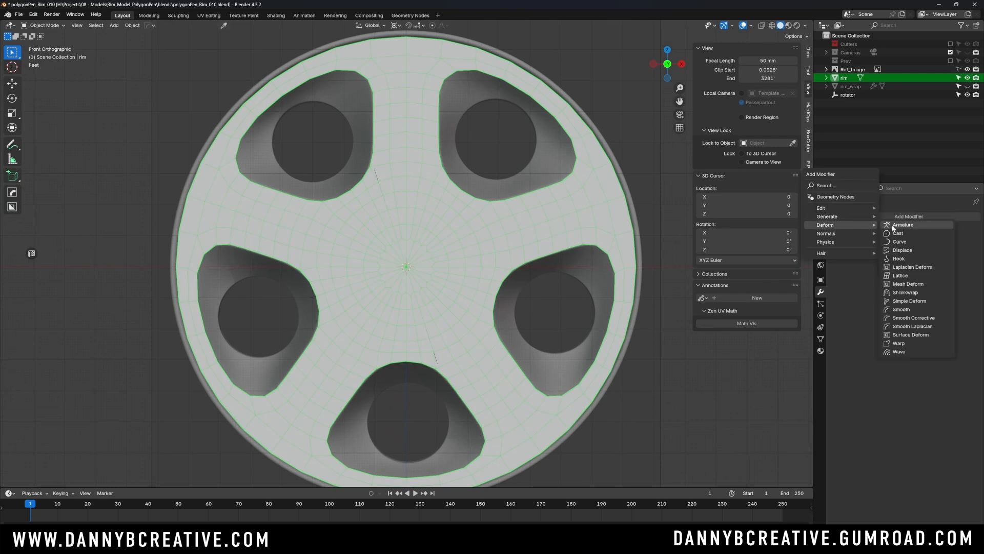
click(913, 292)
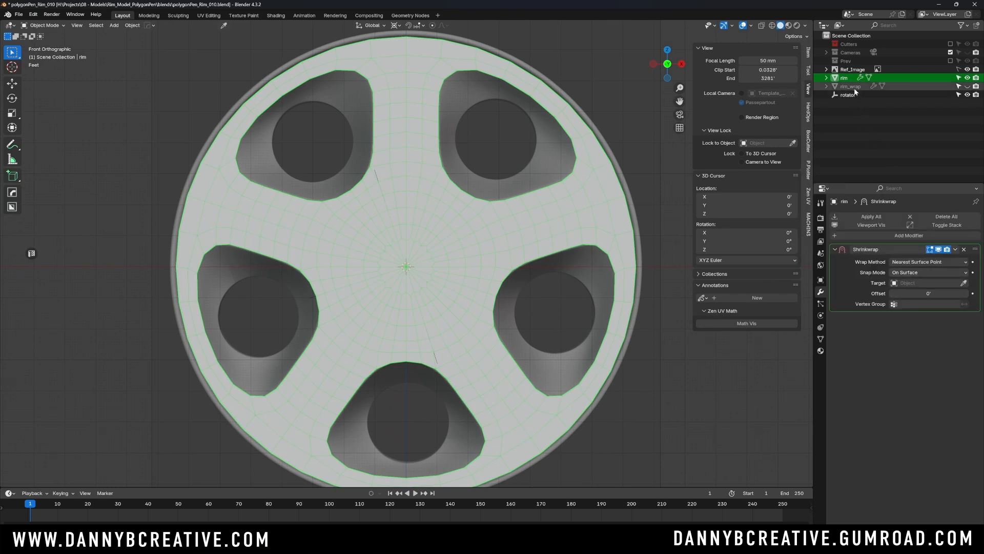
- Set rim_wrap as the Shrinkwrap target and check the wrapped rim mesh from an angle and from the front
drag(854, 88, 925, 286)
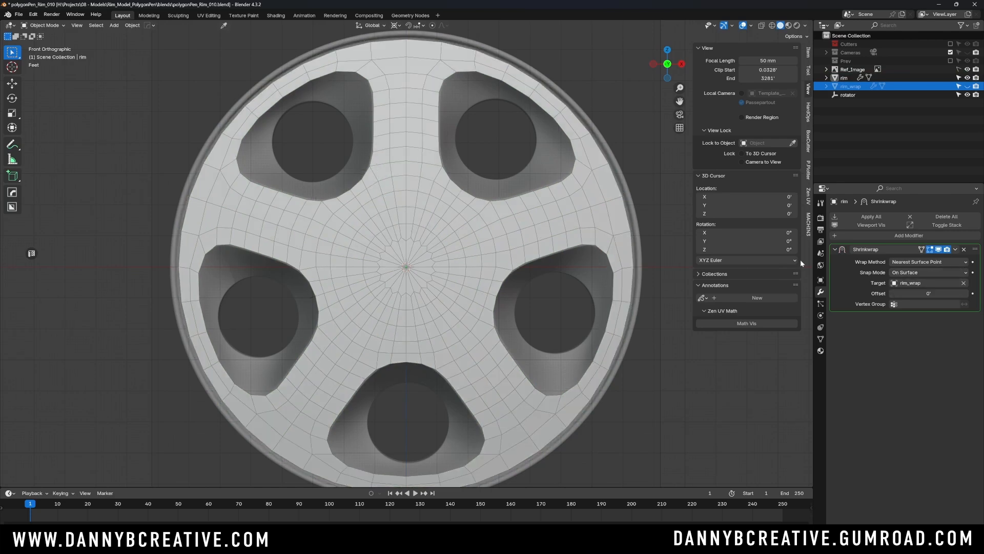
middle_drag(666, 240, 459, 245)
scroll(476, 220, up, 3)
key(KP_1)
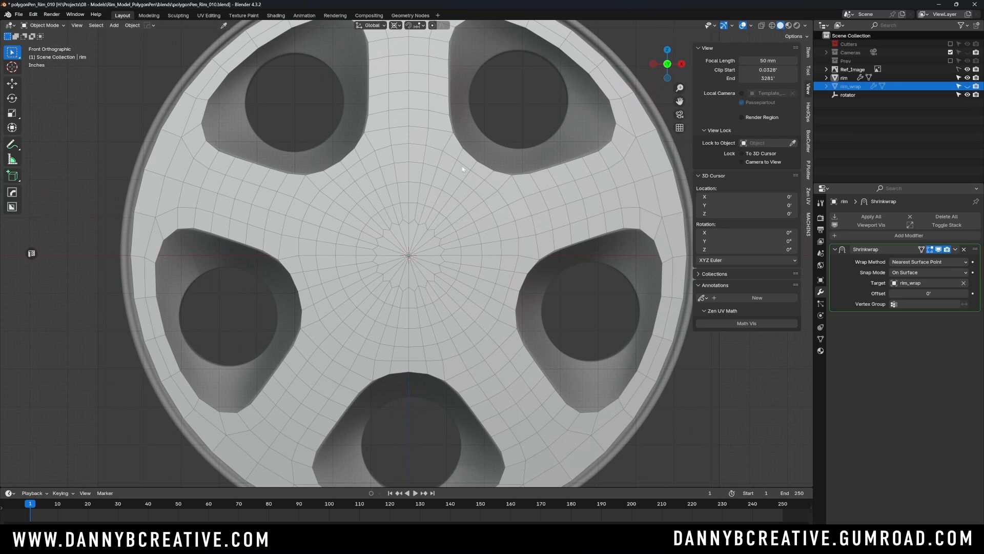
- Annotate freehand circles around the rim mesh's centre vertex and around the 3D cursor at the origin
click(451, 250)
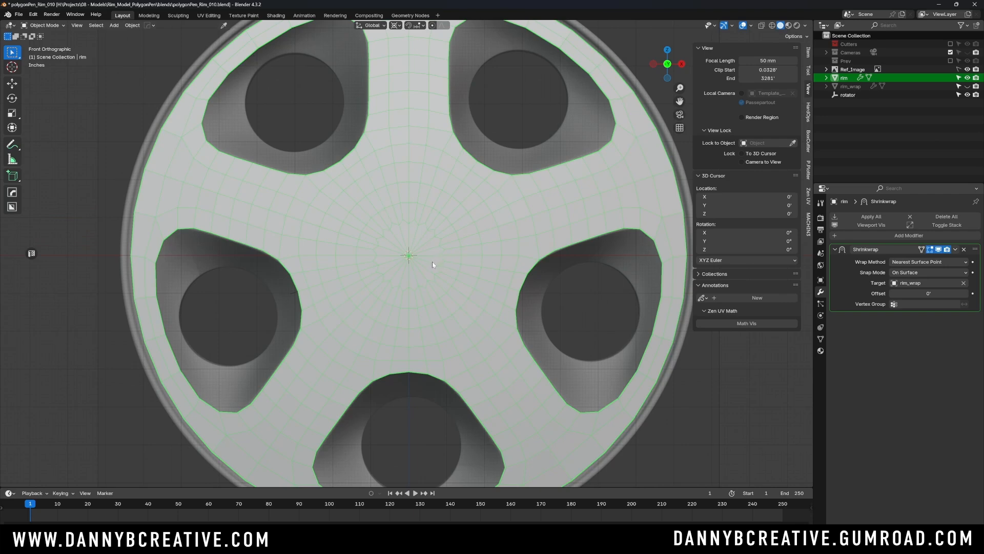
scroll(408, 249, up, 15)
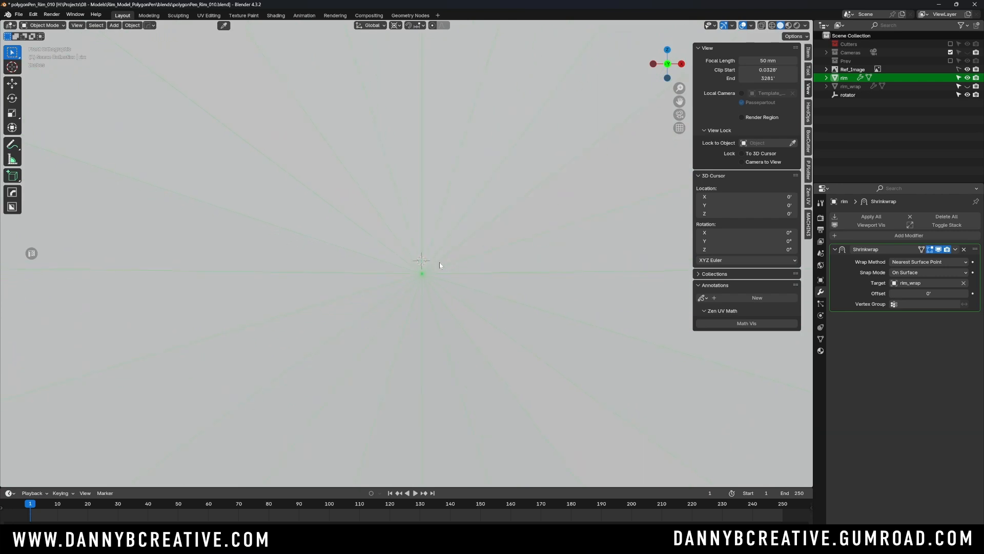
scroll(463, 240, up, 3)
scroll(431, 229, up, 1)
key(alt+a)
click(8, 142)
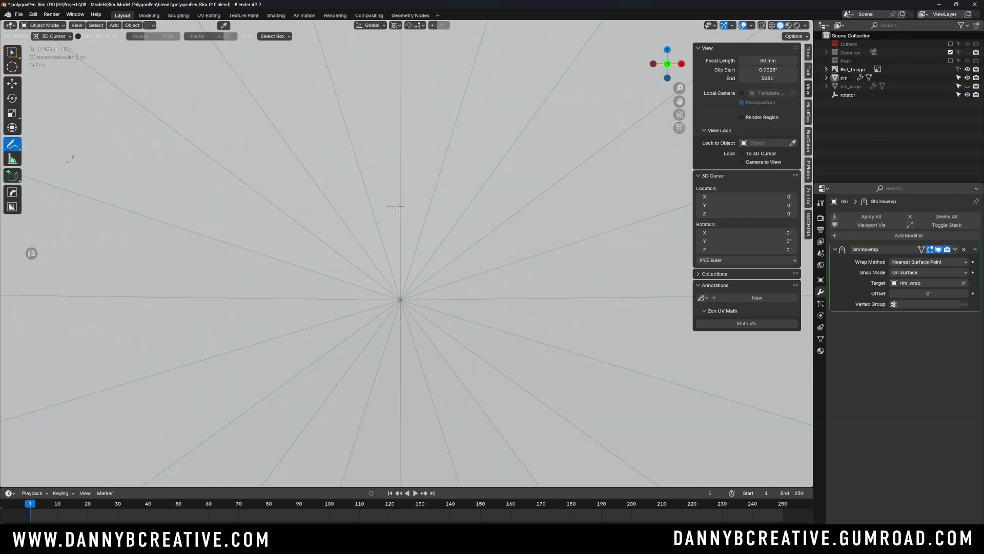
mouse_move(407, 289)
mouse_down()
mouse_move(405, 280)
mouse_move(375, 302)
mouse_move(425, 287)
mouse_move(426, 328)
mouse_move(386, 307)
mouse_move(393, 312)
mouse_up()
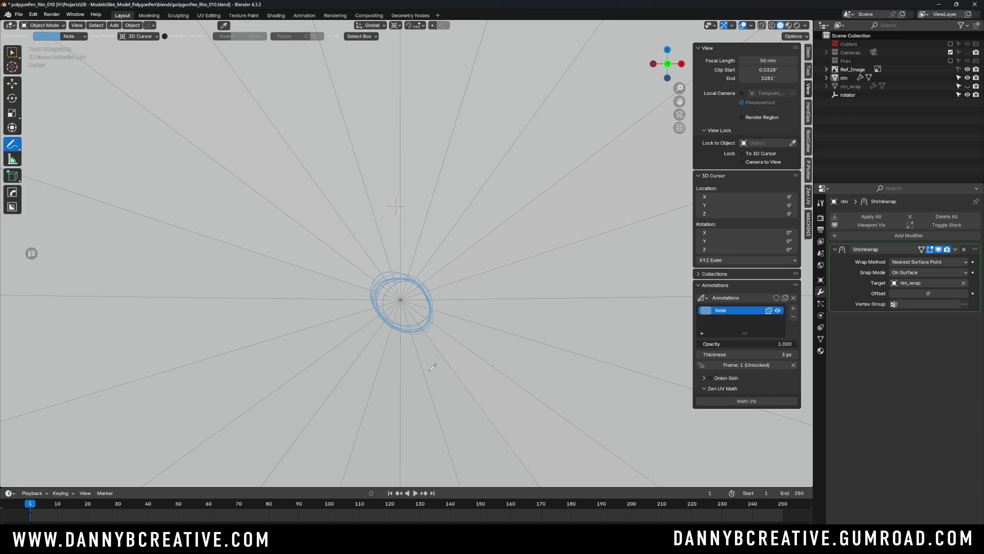
mouse_move(385, 184)
mouse_down()
mouse_move(382, 226)
mouse_move(430, 231)
mouse_move(425, 247)
mouse_up()
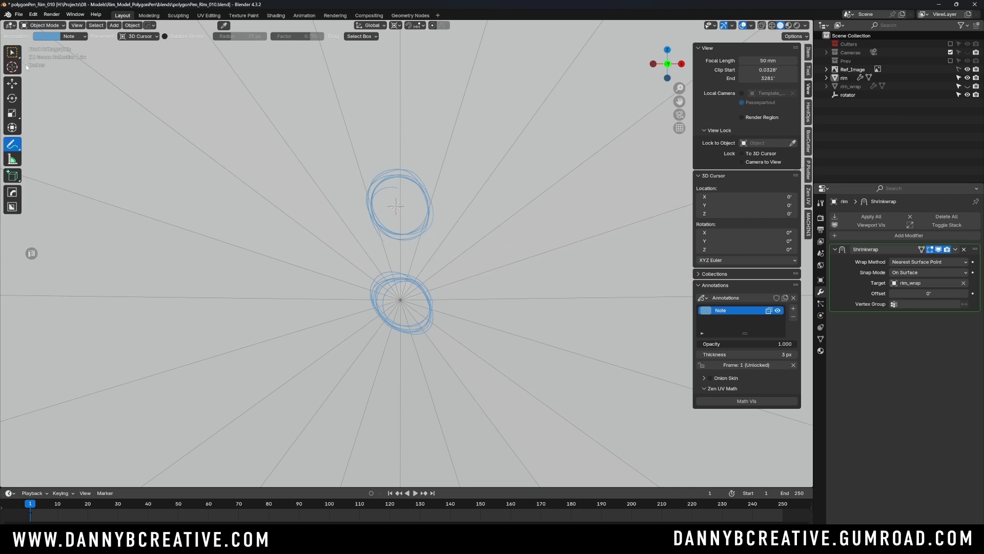
click(13, 52)
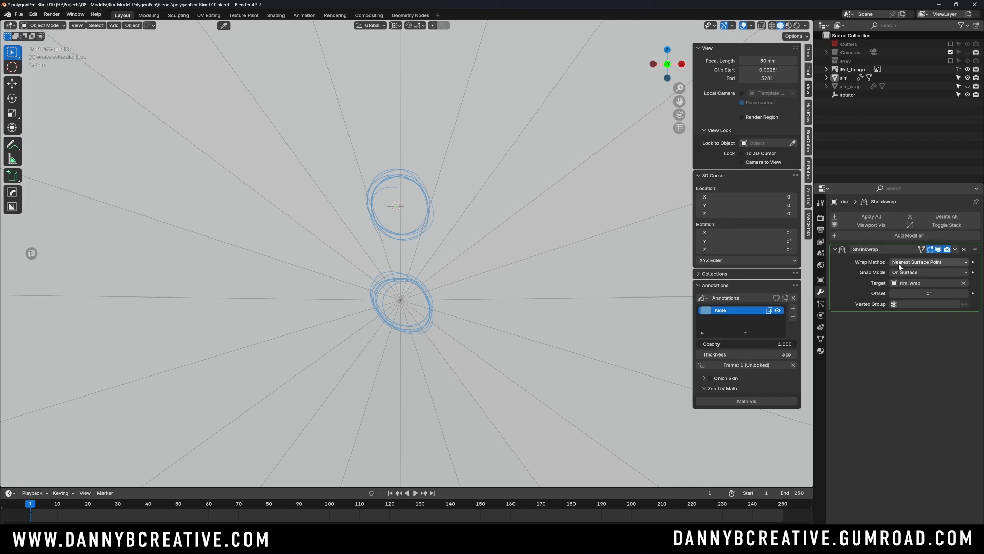
- Set the Shrinkwrap wrap method to Project and compare the mesh centre with the 3D cursor up close
click(930, 262)
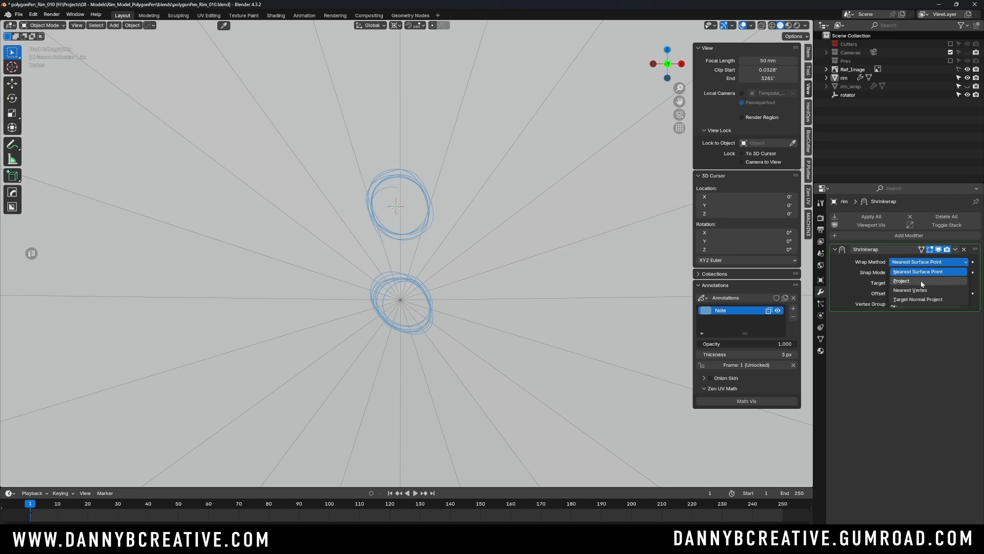
click(921, 282)
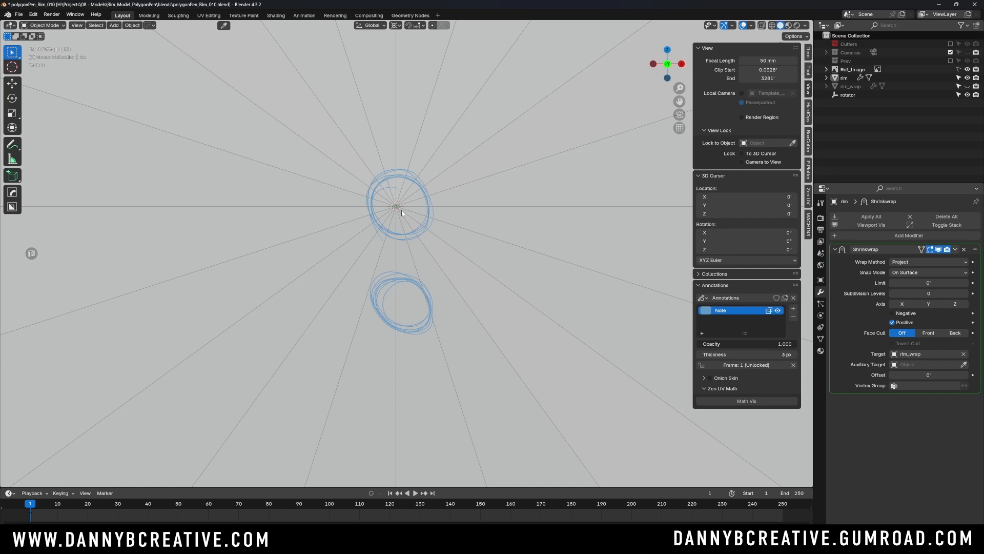
scroll(405, 202, up, 9)
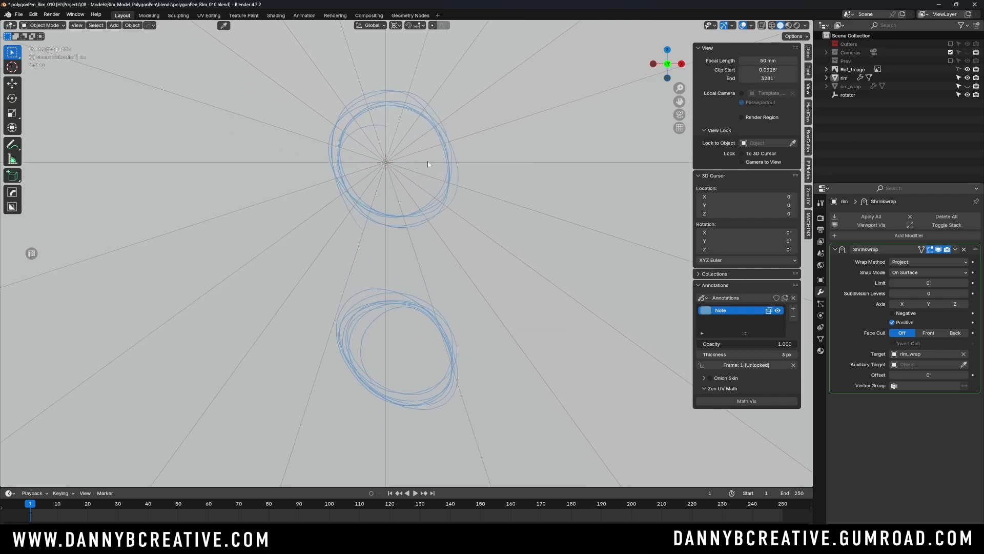
scroll(455, 183, up, 8)
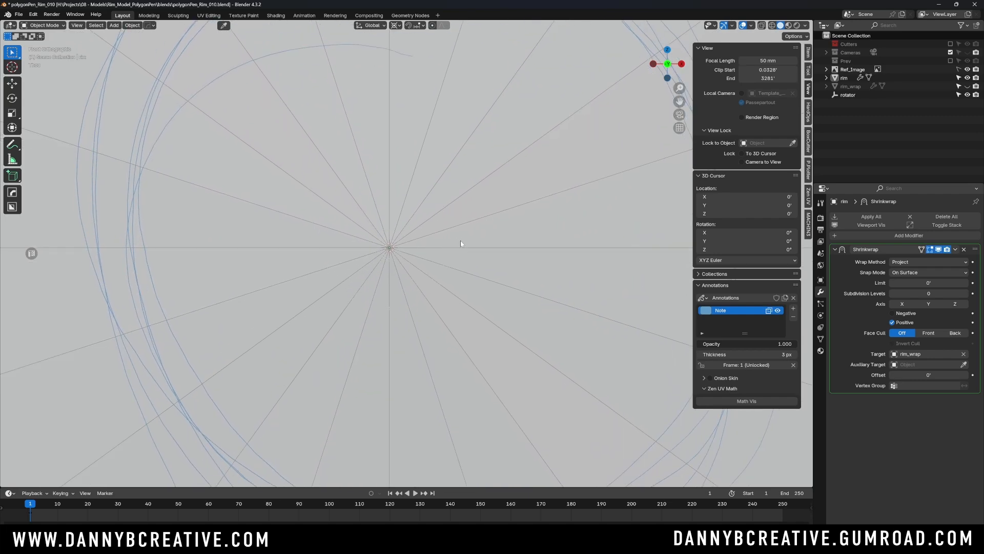
scroll(456, 236, down, 8)
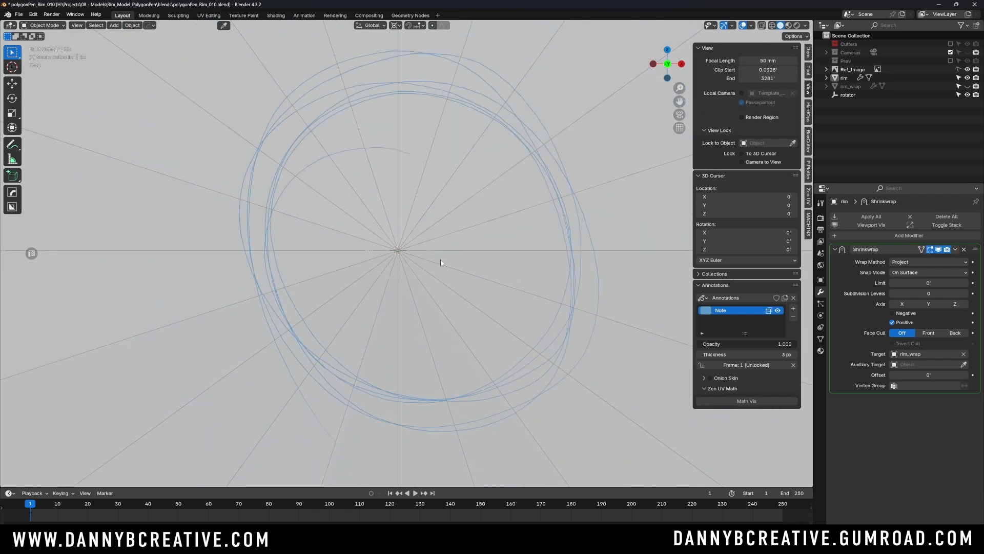
- Delete the annotation note layer and frame the whole rim again
click(793, 317)
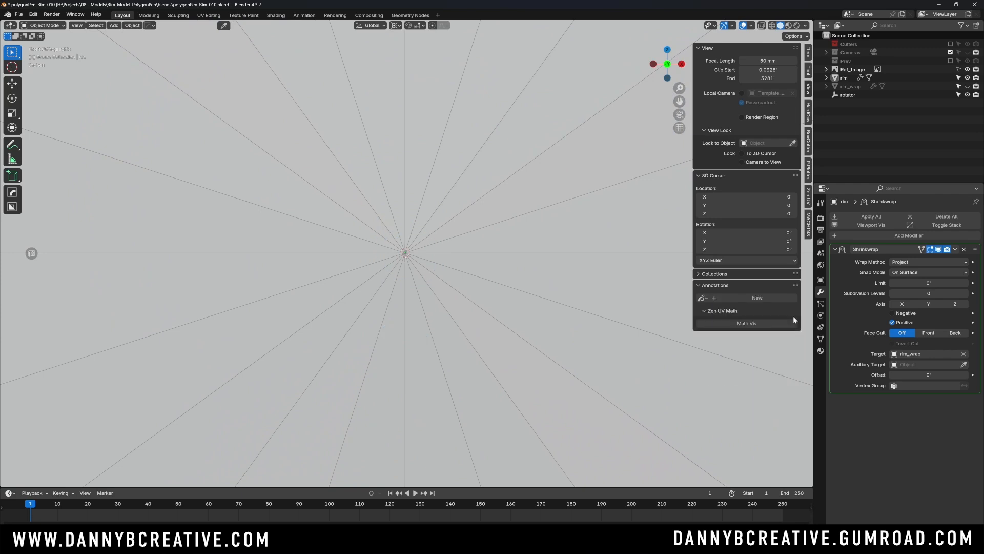
key(f)
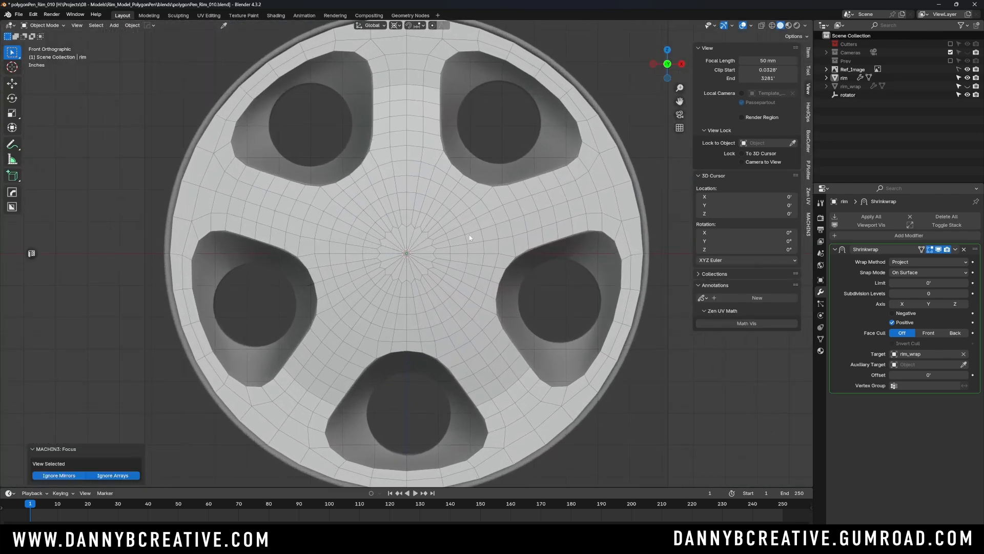
scroll(469, 237, down, 1)
scroll(458, 247, up, 1)
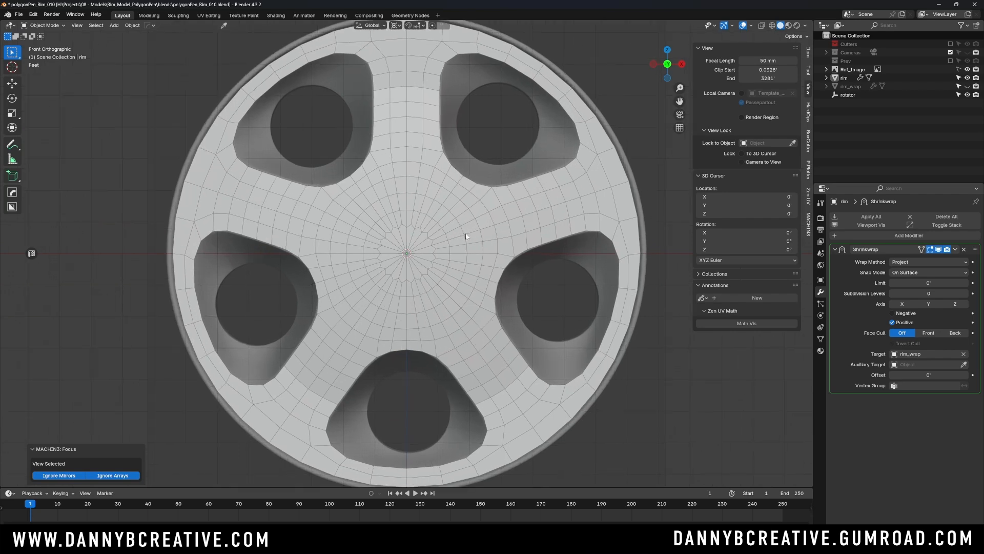
- Enter Edit Mode on the rim with nothing selected and turn off the Shrinkwrap modifier's edit-mode display
key(Tab)
click(477, 275)
key(alt+a)
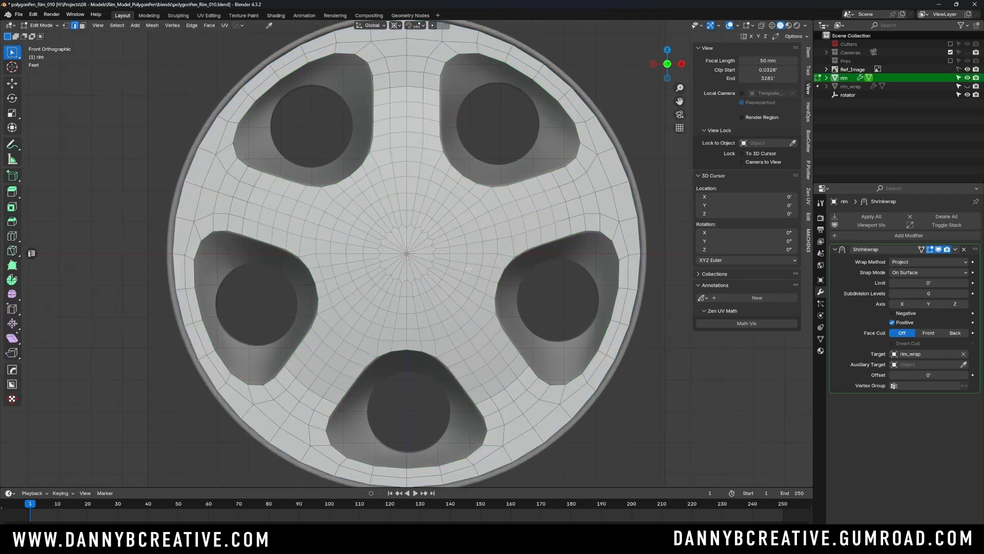
key(ctrl+z)
key(alt+a)
click(929, 250)
- Select the edge loop around the hub just inside the spoke openings and round it with LoopTools Circle
scroll(485, 223, up, 2)
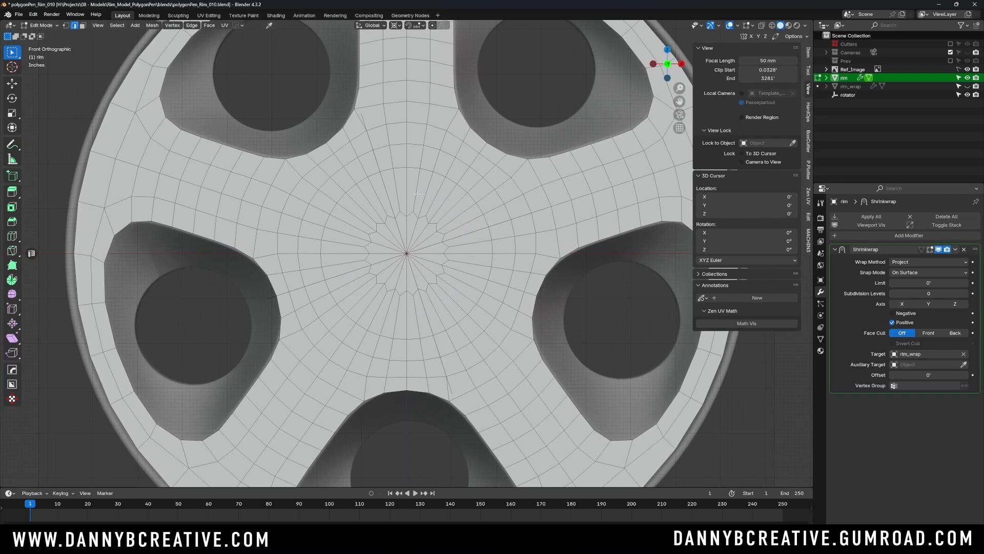
alt+click(463, 161)
alt+click(453, 136)
alt+click(461, 163)
right_click(464, 162)
mouse_move(460, 152)
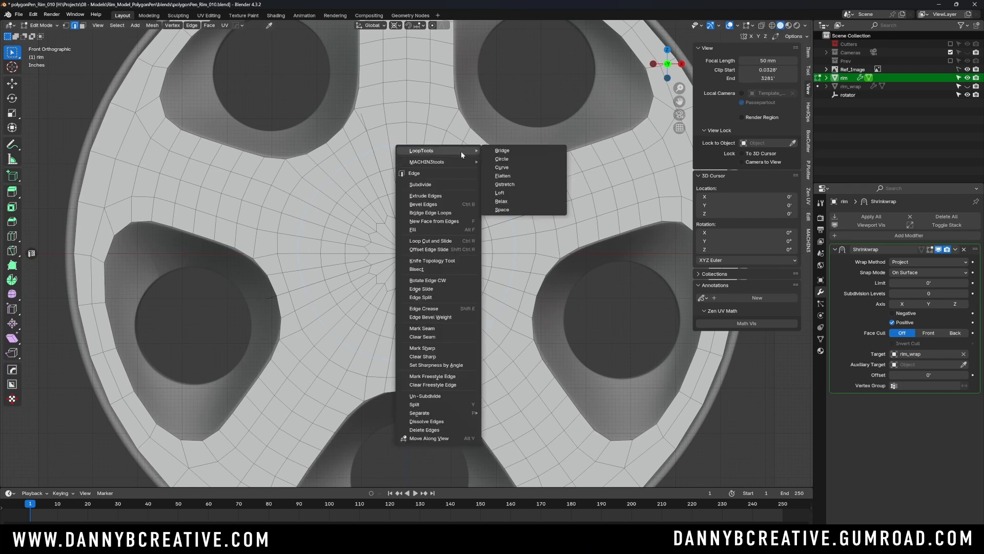
click(502, 158)
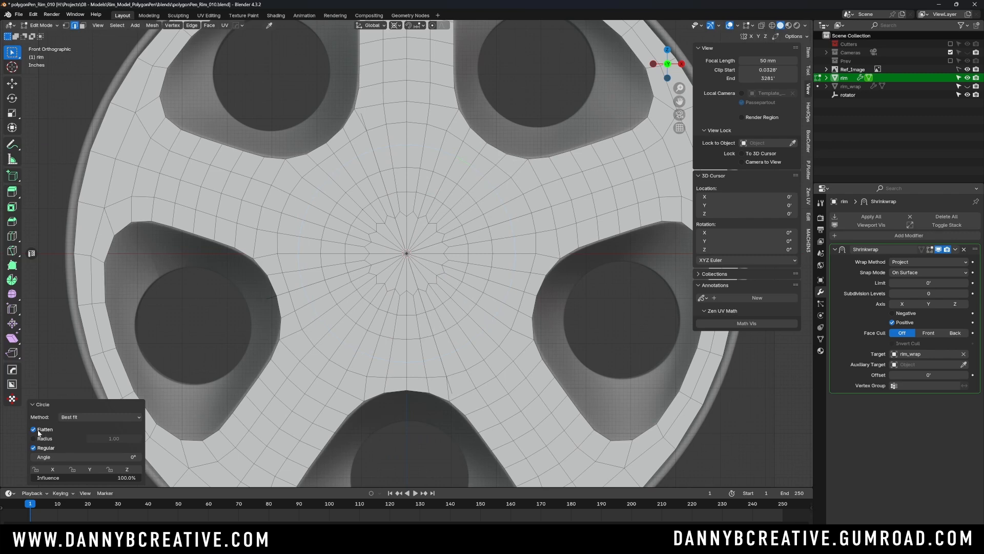
- Round the next two smaller edge loops around the hub with LoopTools Circle and return to Object Mode
alt+click(470, 196)
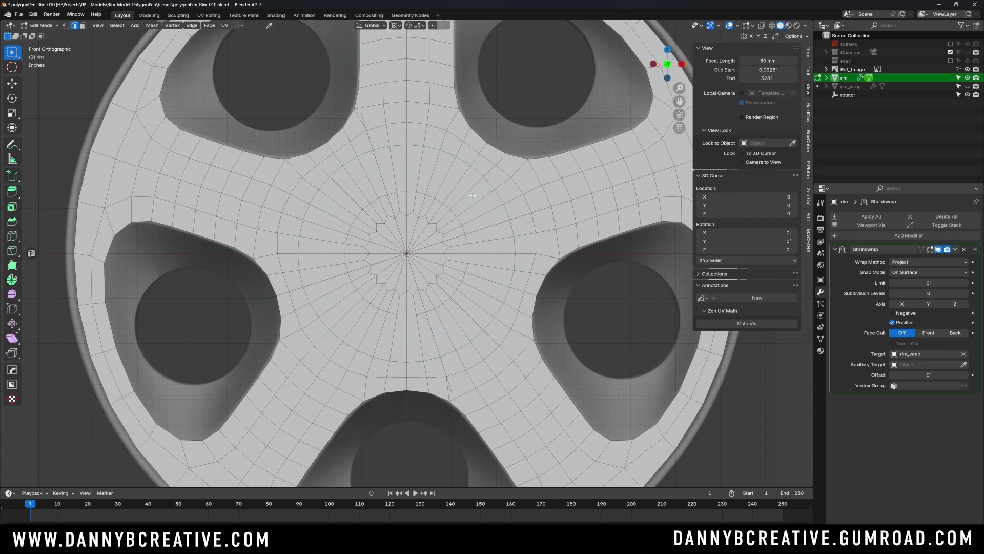
right_click(471, 198)
mouse_move(472, 199)
click(509, 206)
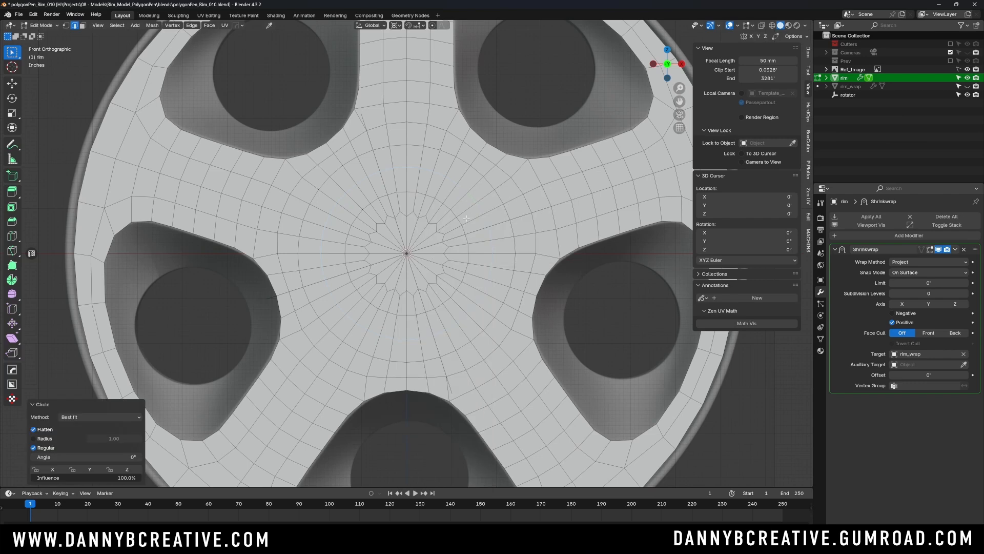
alt+click(459, 219)
right_click(460, 221)
mouse_move(461, 222)
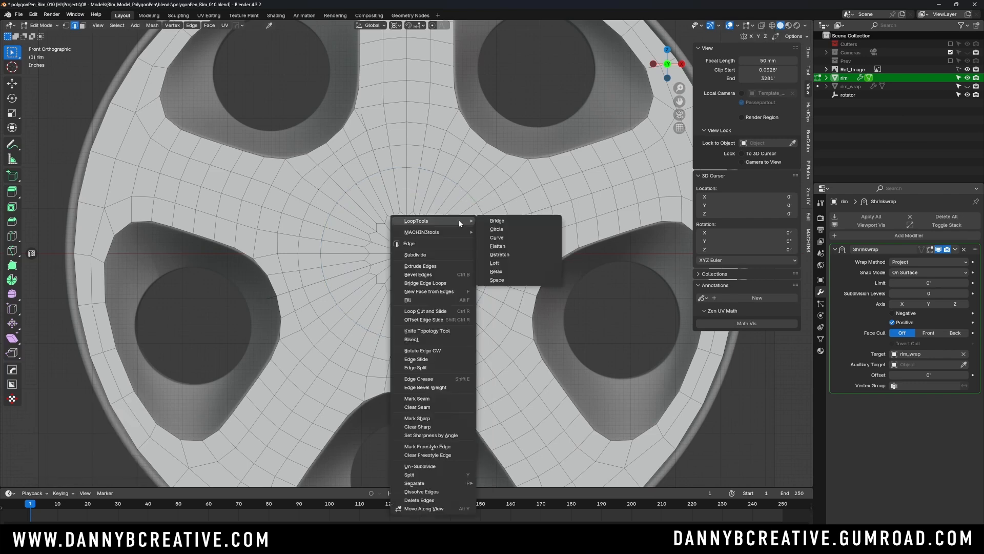
click(501, 230)
ctrl+middle_drag(482, 159, 488, 174)
key(Tab)
- Move the rim mesh about 0.48 ft along global Y toward the reference wheel so it projects fully onto rim_wrap
click(487, 105)
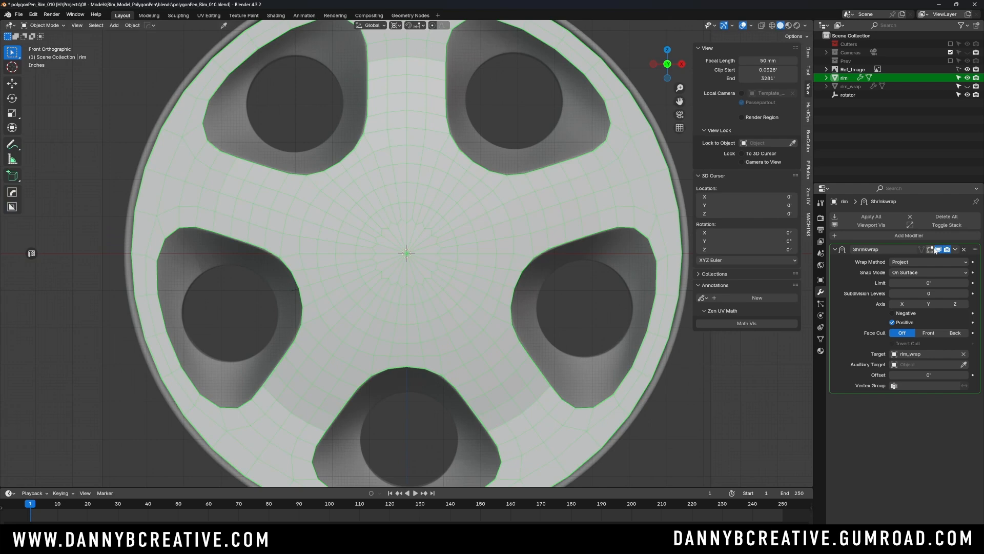
click(660, 122)
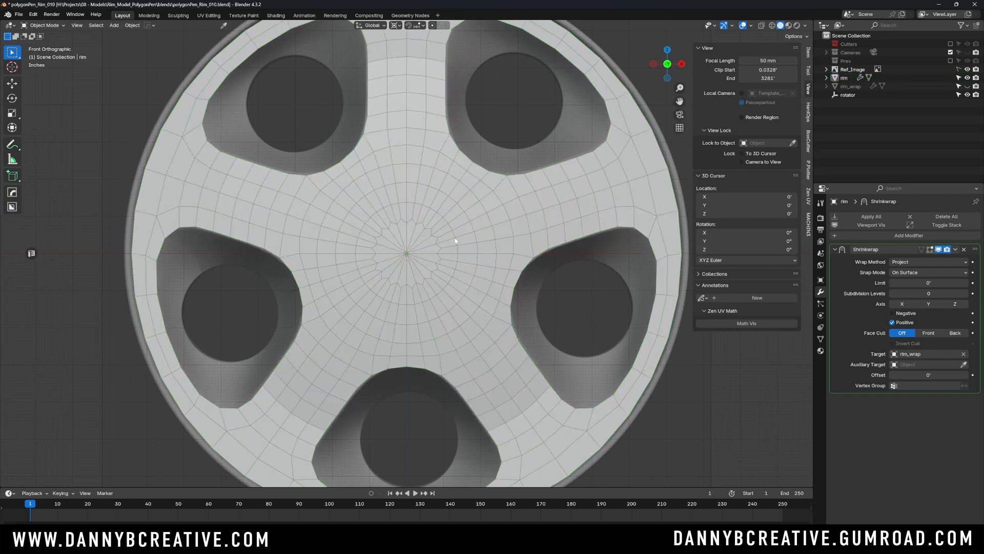
middle_drag(454, 212, 412, 236)
click(412, 240)
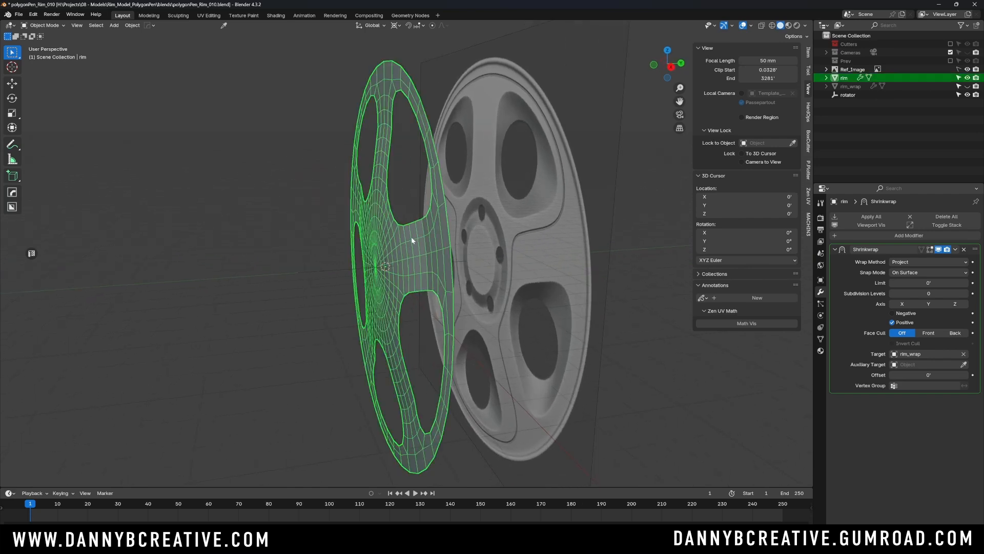
key(g)
key(y)
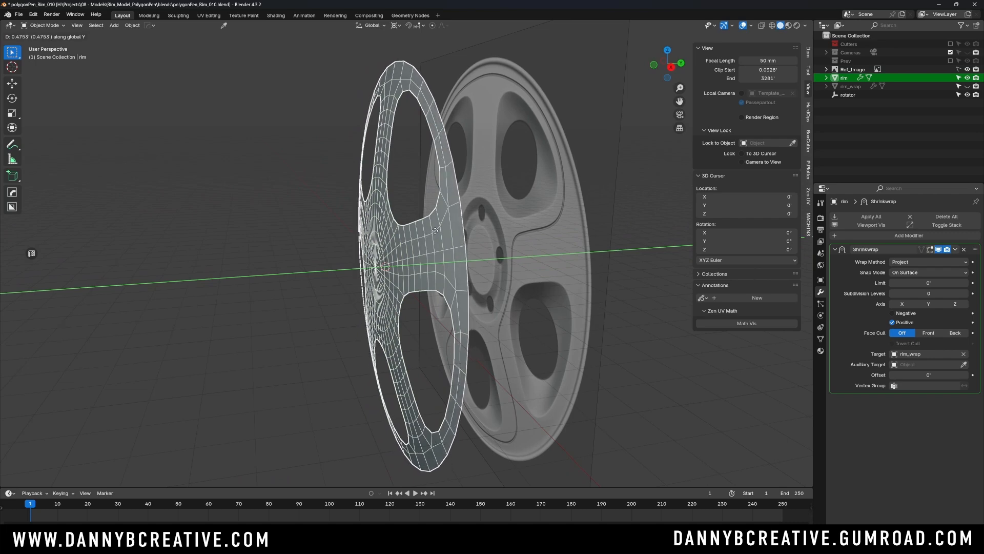
click(425, 218)
middle_drag(425, 218, 543, 201)
click(514, 222)
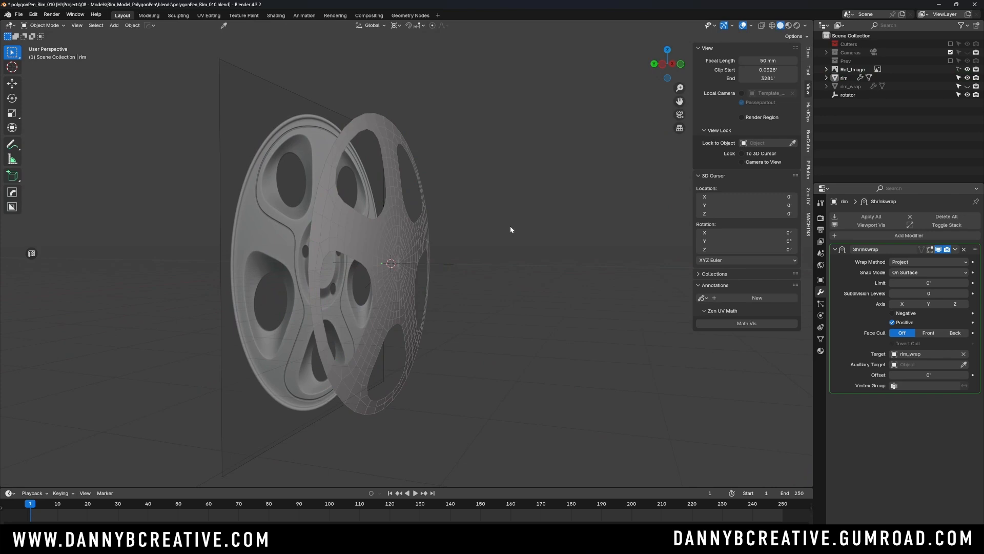
- Turn off the wireframe overlay and shade the rim mesh smooth, checking the curved surface in perspective
key(alt+v)
click(510, 226)
middle_drag(447, 223, 423, 231)
click(423, 232)
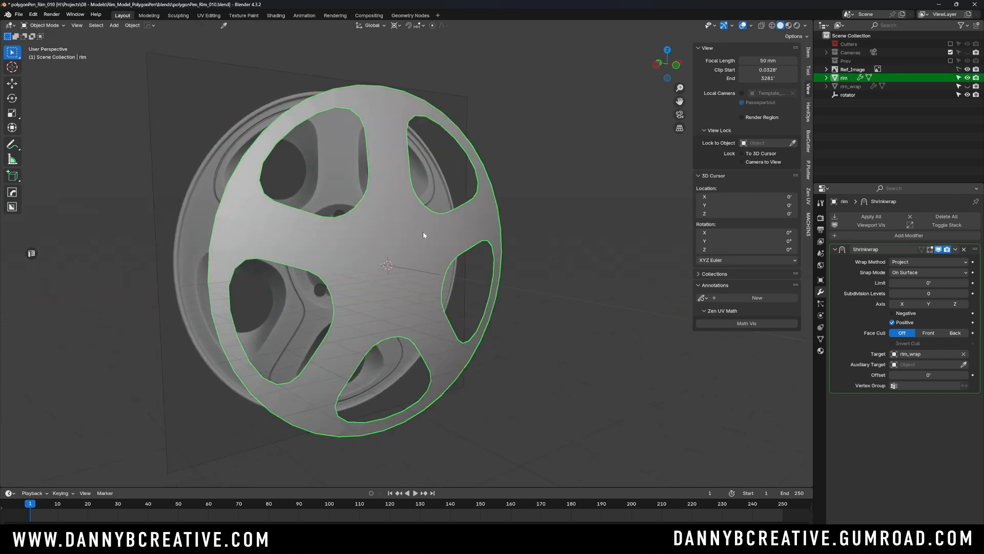
right_click(417, 230)
mouse_move(414, 229)
click(400, 195)
middle_drag(411, 195, 467, 226)
click(477, 214)
click(467, 228)
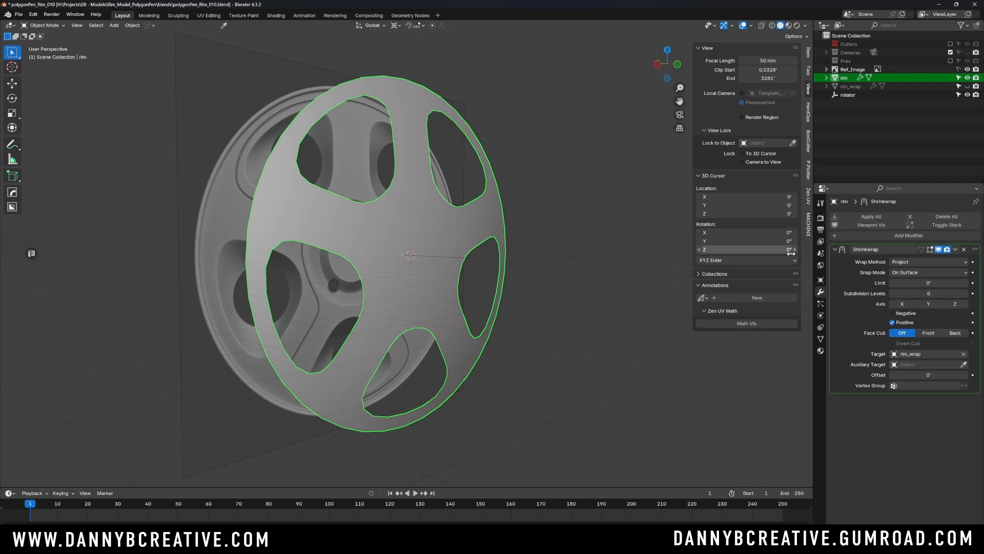
- Apply the Shrinkwrap modifier to the rim mesh and return to the front view
click(955, 249)
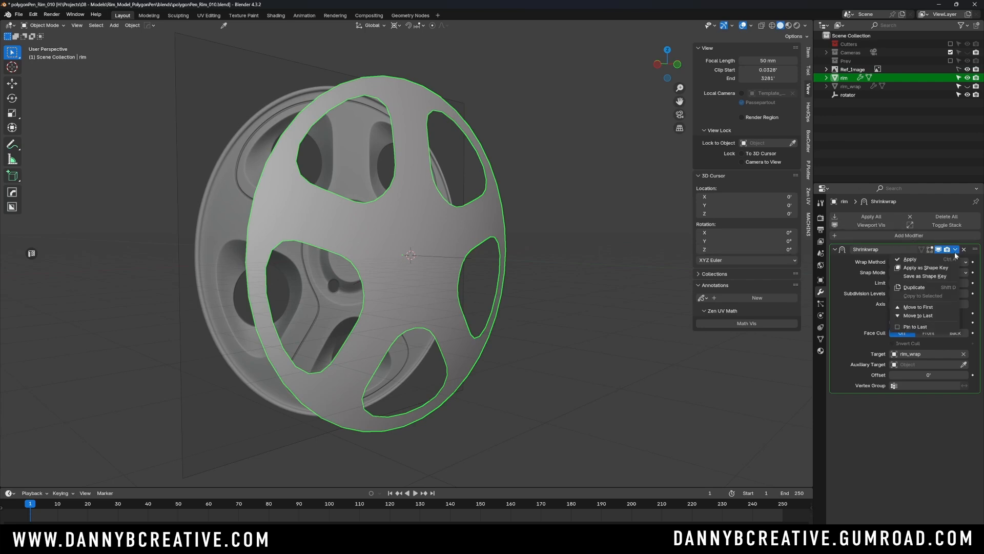
click(950, 258)
key(KP_1)
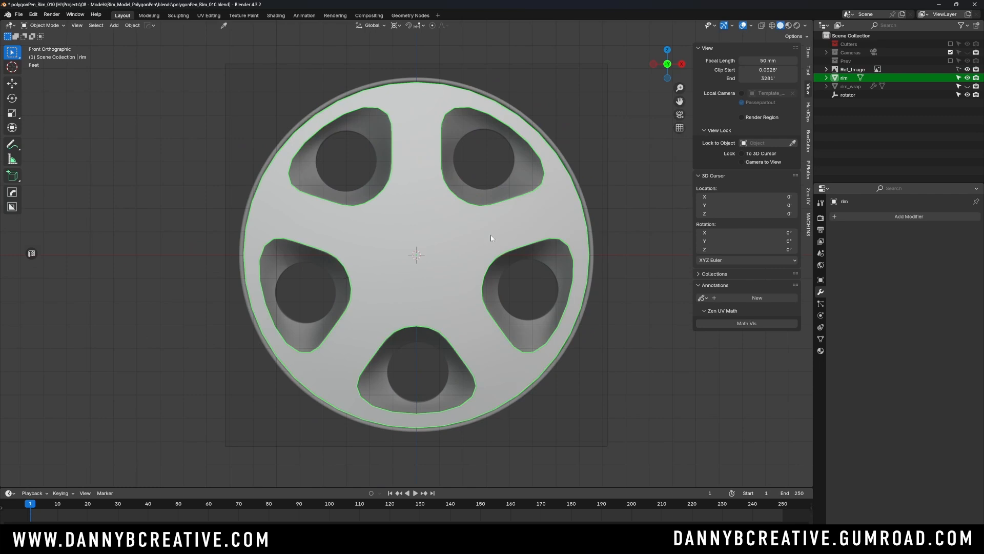
- Add a level 1 Subdivision modifier to the rim, show its wireframe and review it in perspective and front views
key(ctrl+1)
key(q)
click(489, 236)
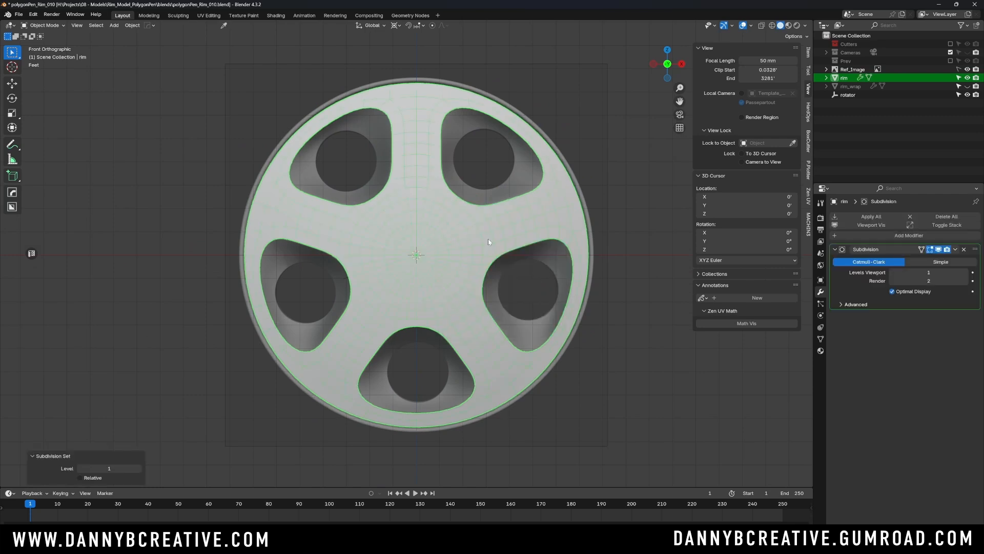
middle_drag(448, 183, 423, 241)
scroll(462, 241, up, 2)
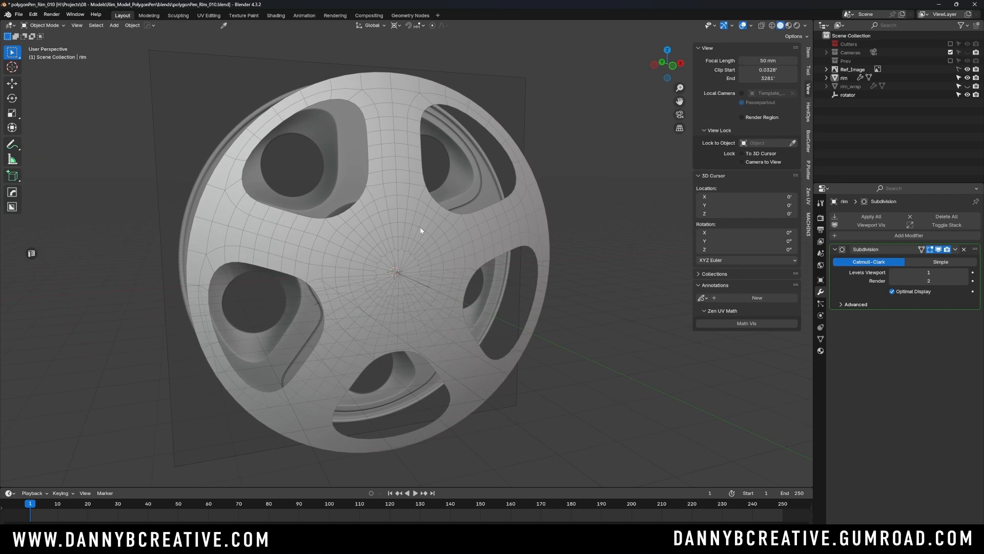
mouse_move(389, 215)
middle_down()
mouse_move(373, 226)
mouse_move(374, 218)
middle_up()
key(KP_1)
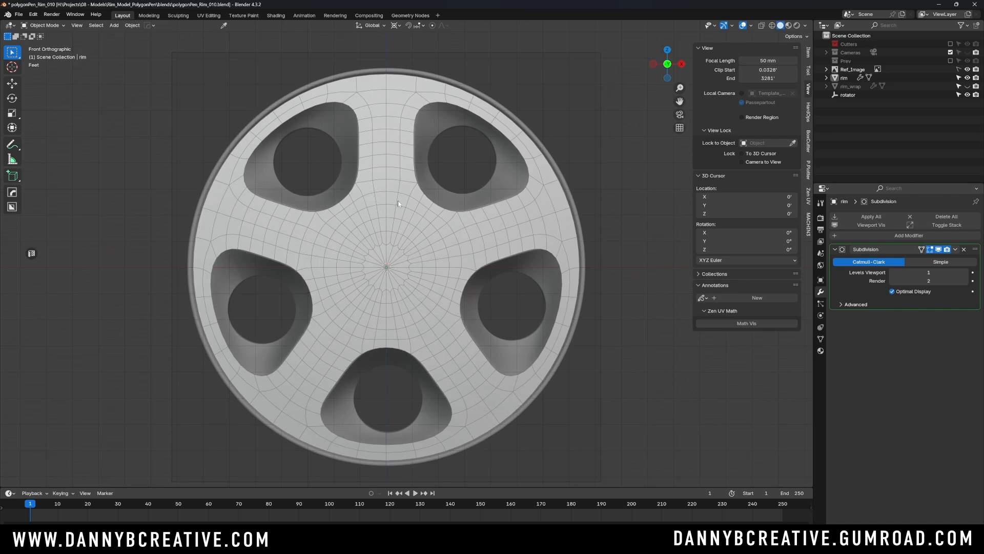
- Turn on X-ray shading in the front view and compare the subdivided rim mesh with the reference wheel's hub and spoke outlines
scroll(399, 189, up, 1)
scroll(419, 229, down, 1)
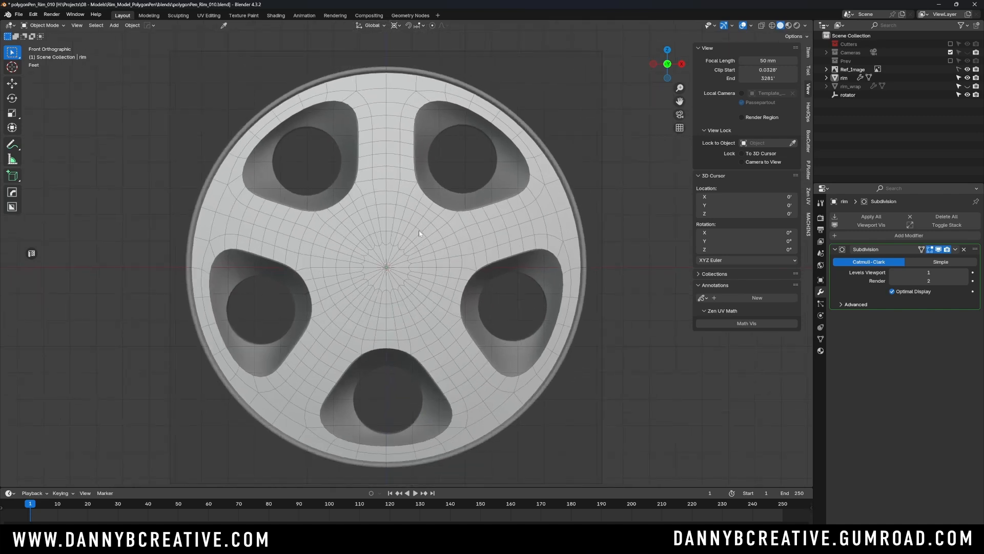
key(alt+v)
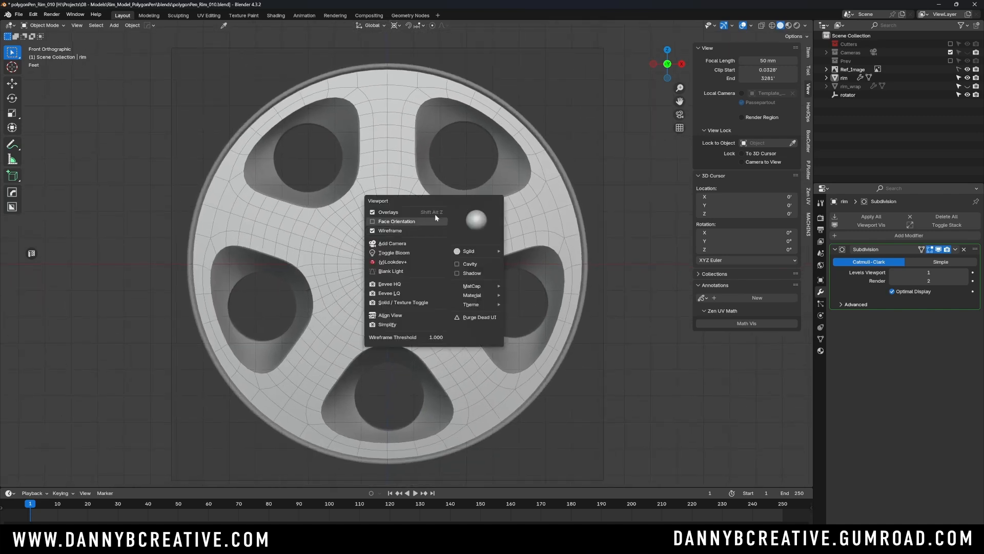
key(alt+z)
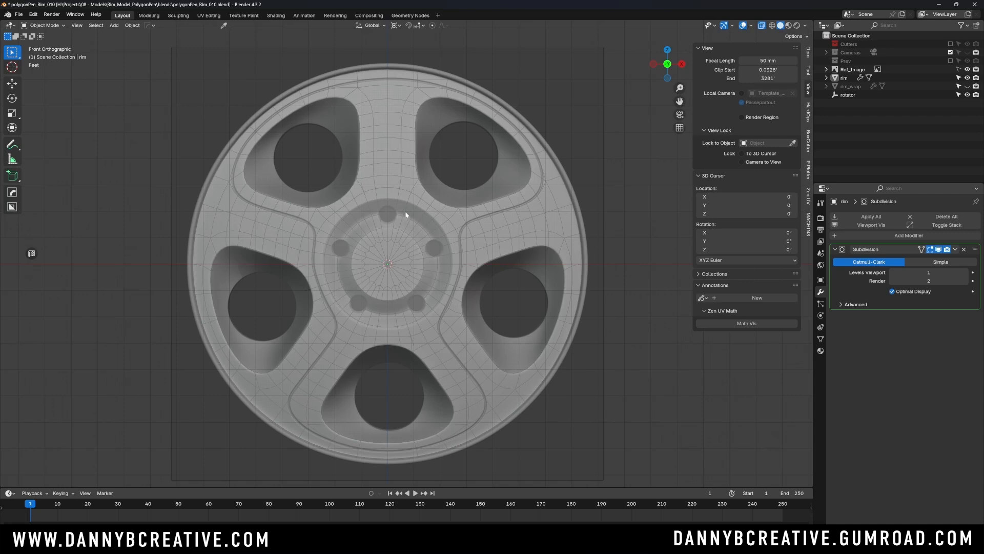
scroll(406, 214, up, 1)
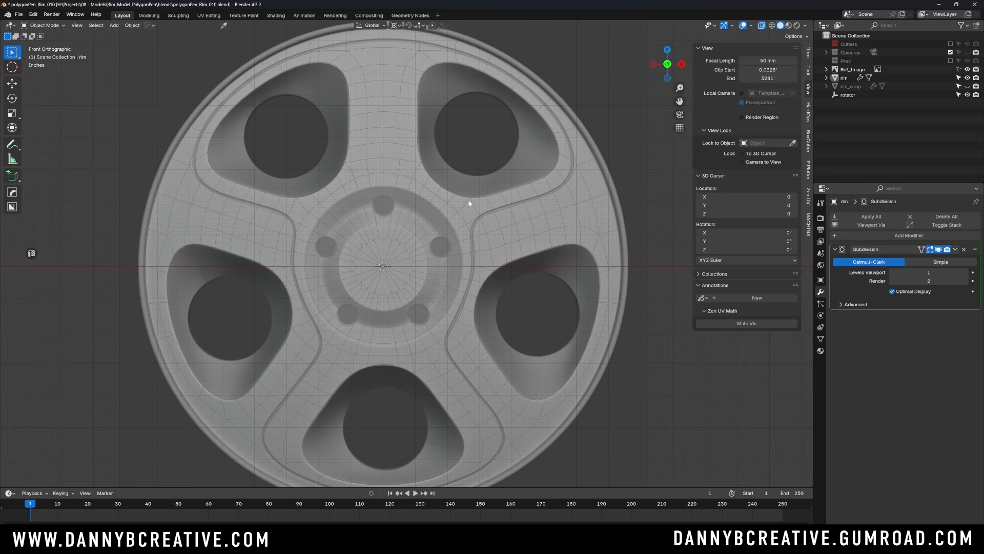
- Select the rim with X-ray off, enter Edit Mode and disable the Subdivision modifier's display in Edit Mode
click(485, 157)
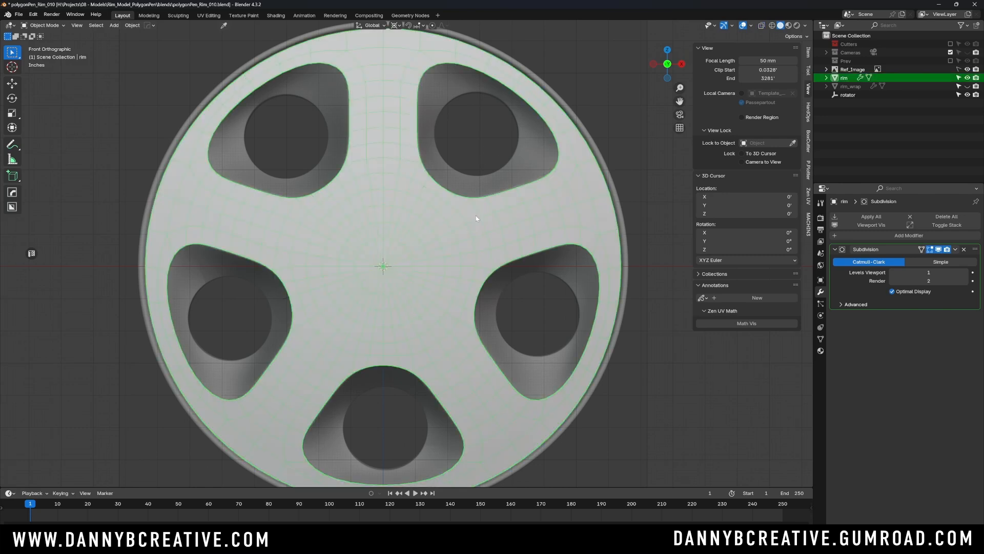
scroll(469, 235, down, 2)
scroll(454, 242, up, 3)
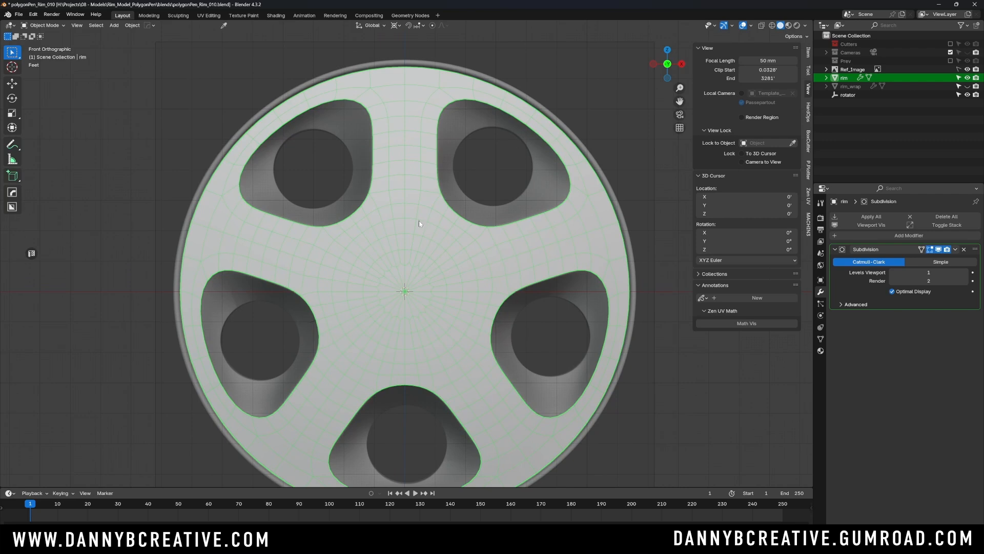
key(Tab)
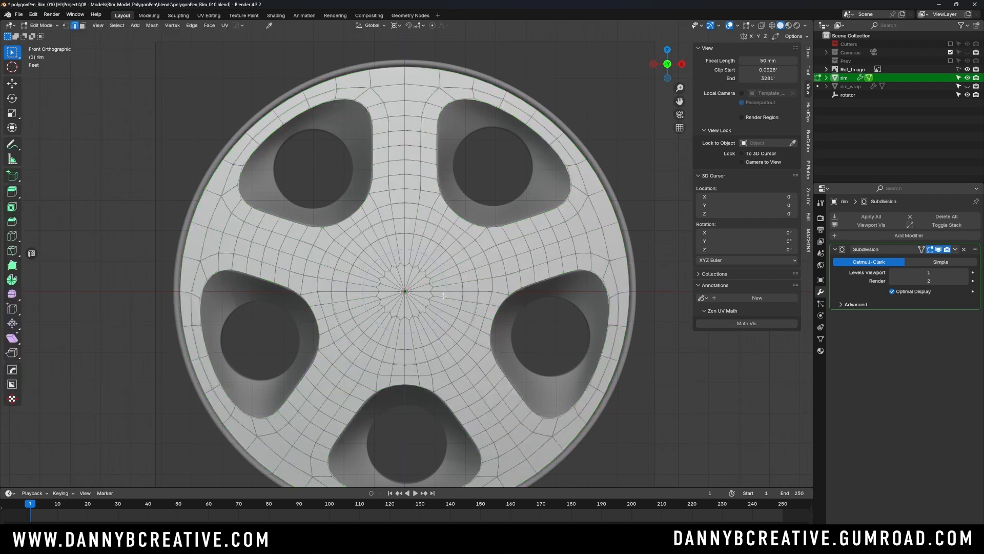
click(921, 249)
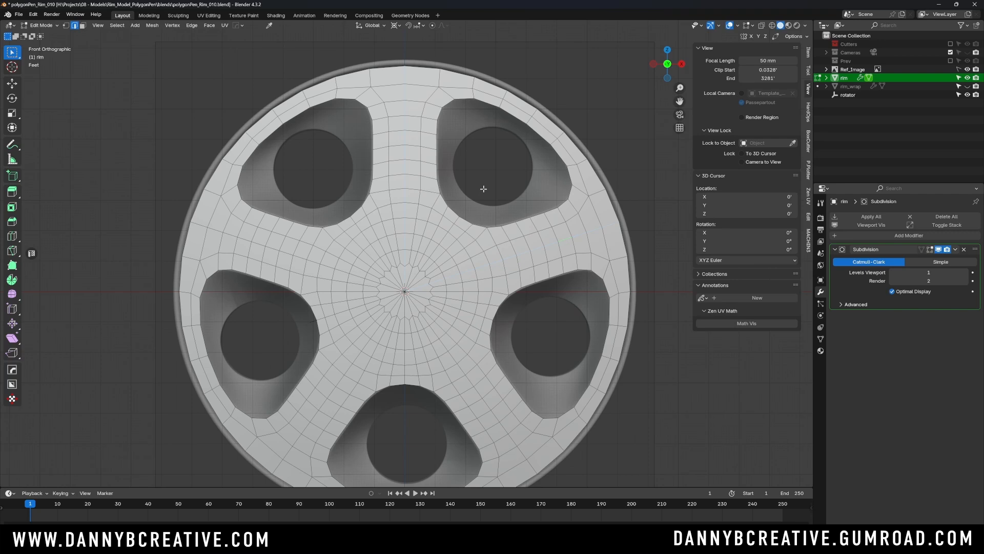
- Rip the rim's upper-right one-fifth wedge free in place, delete the faces of the remaining mesh, and return to Object Mode
key(g)
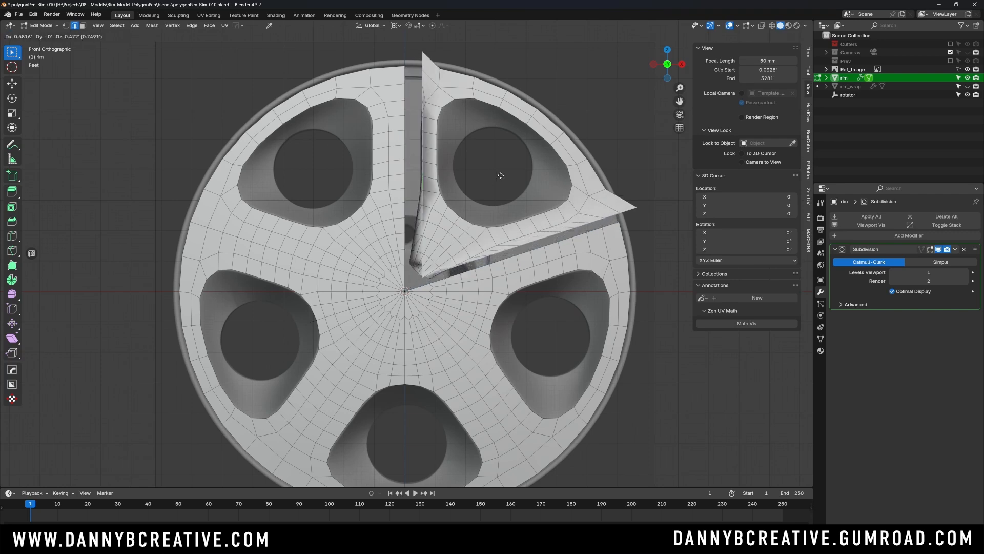
key(Escape)
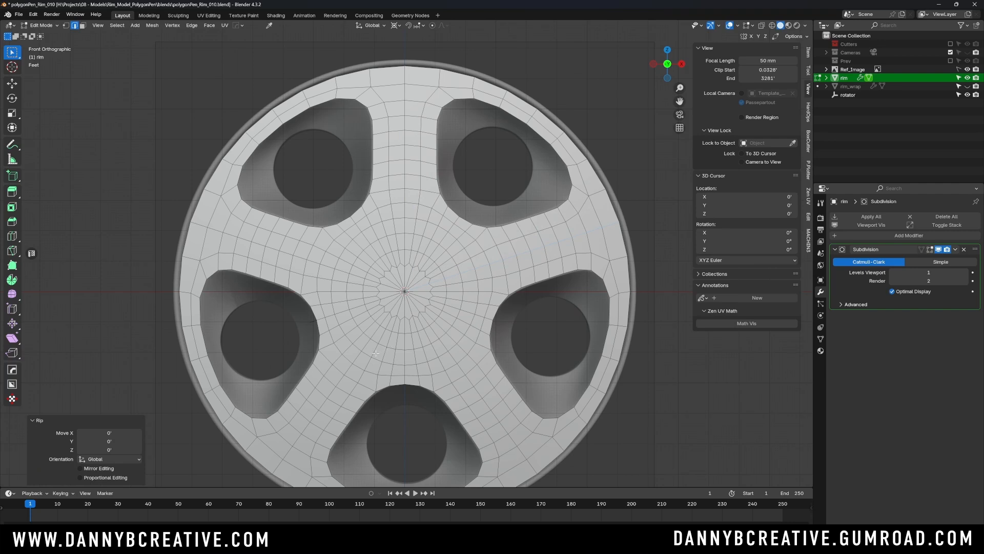
key(l)
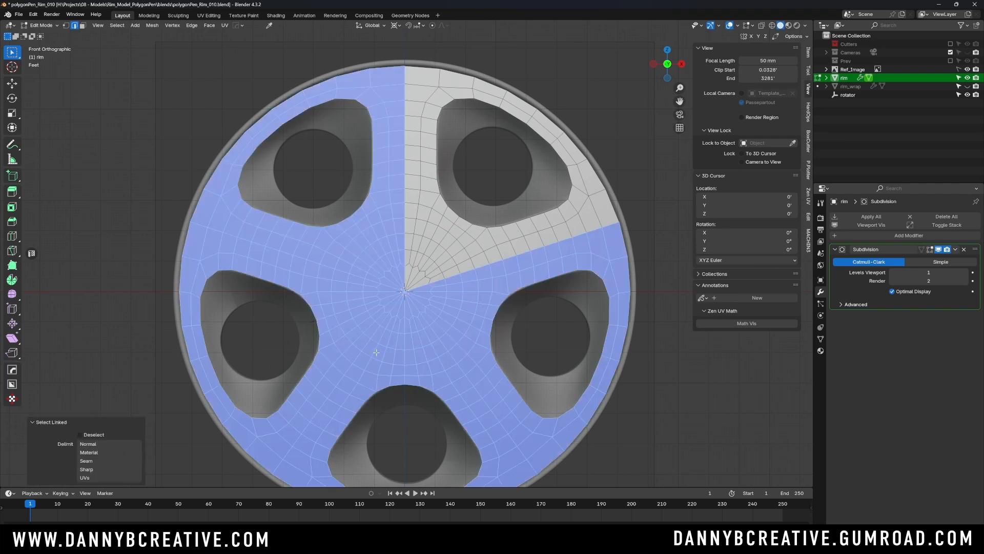
key(x)
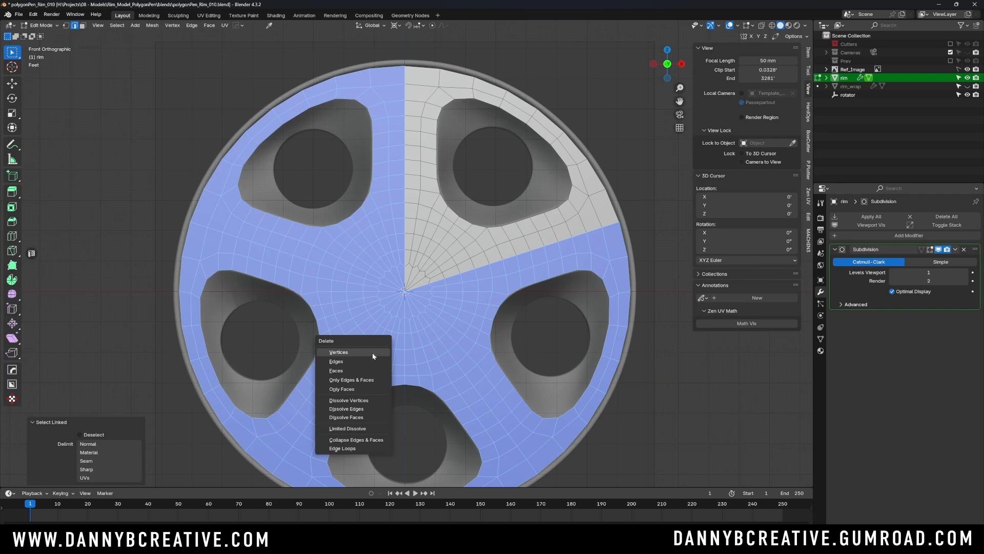
click(362, 370)
key(Tab)
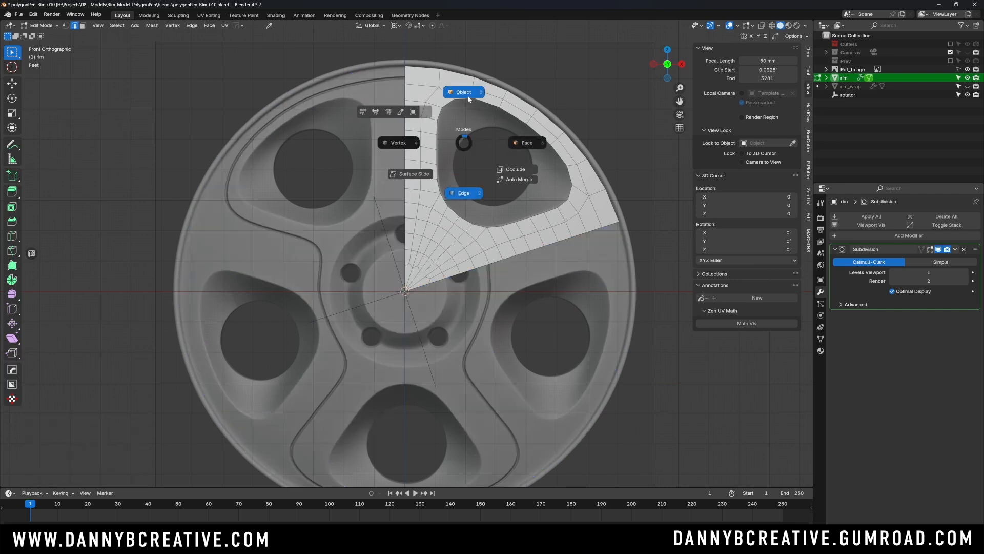
click(463, 93)
- Add an Array modifier to the remaining rim wedge, with Relative Offset disabled and Object Offset enabled
scroll(527, 164, down, 3)
middle_drag(527, 165, 530, 193)
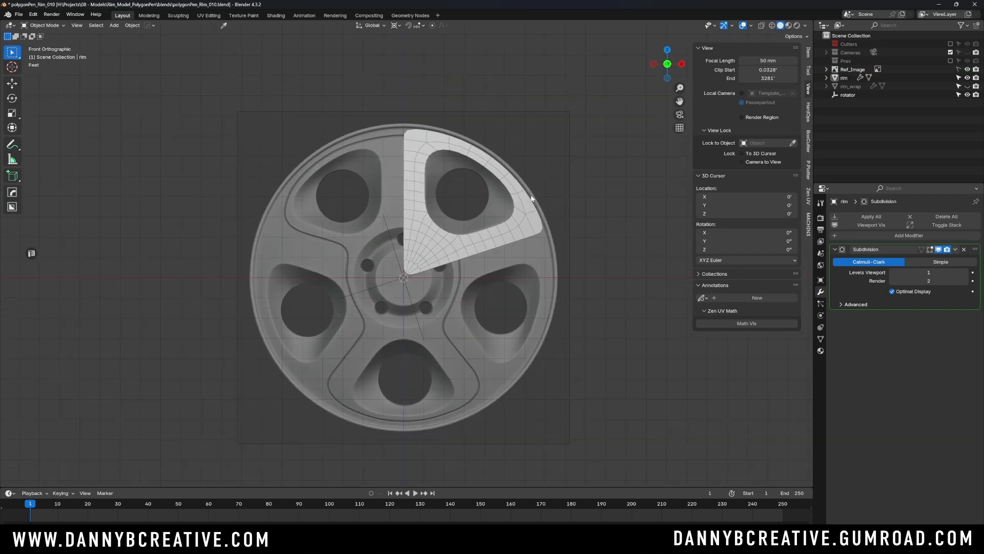
scroll(513, 205, up, 2)
click(495, 241)
click(833, 249)
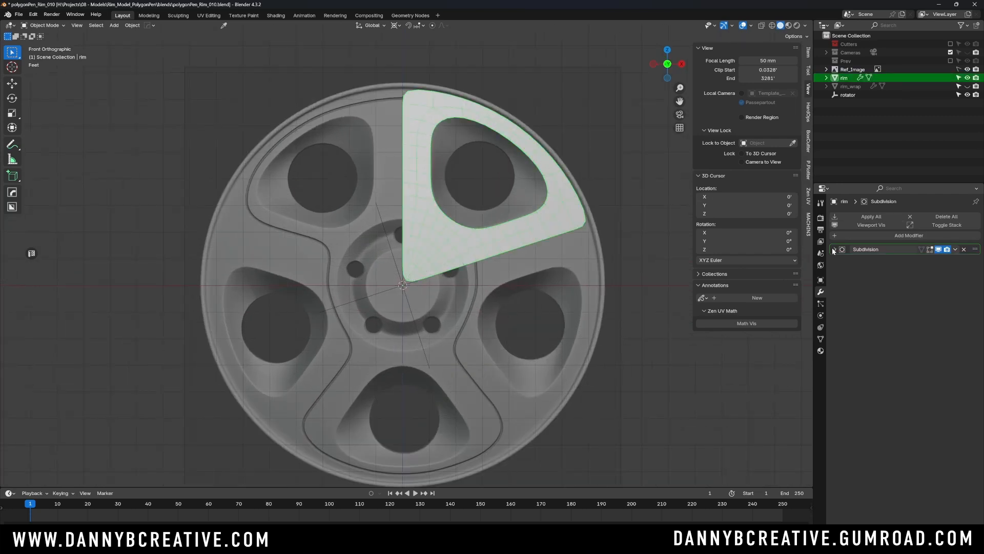
click(859, 235)
mouse_move(859, 229)
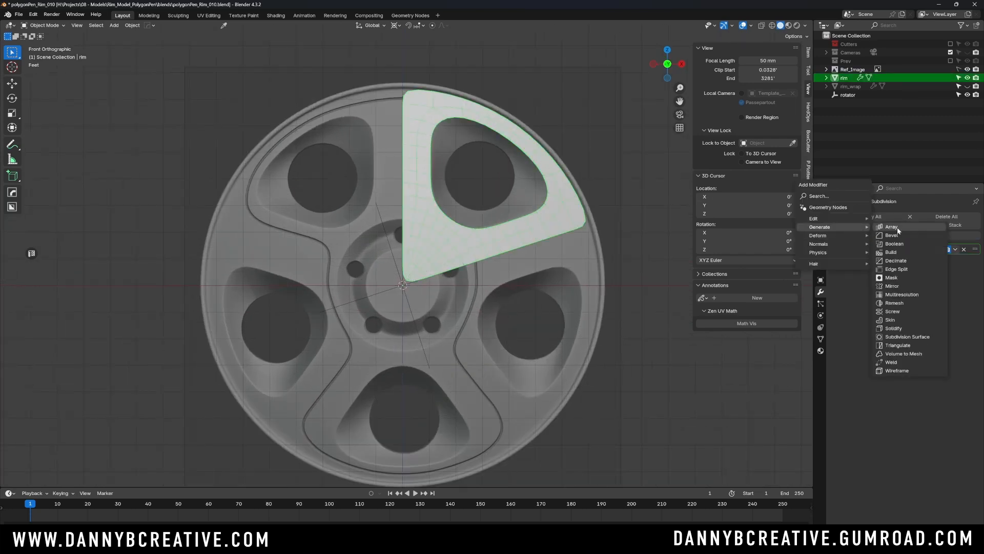
click(898, 230)
click(847, 297)
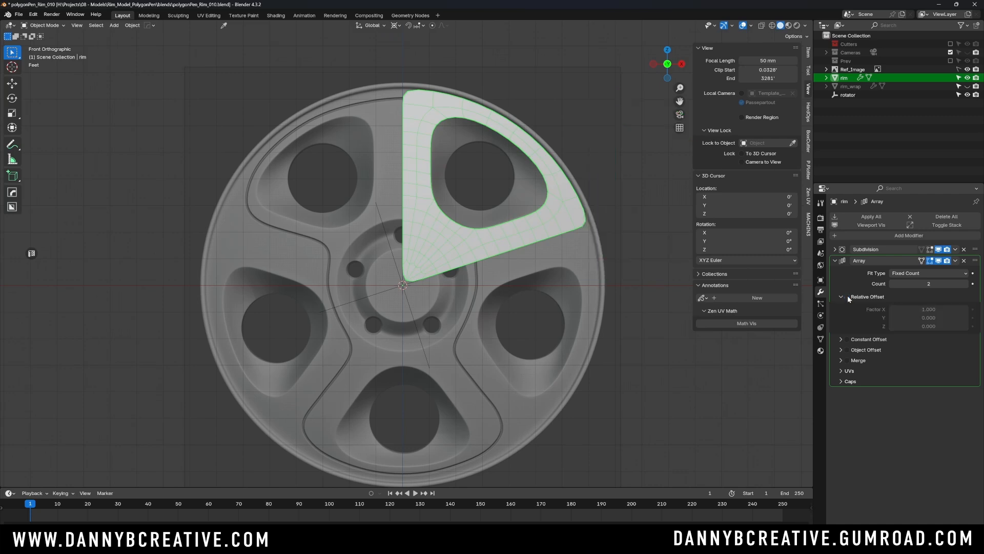
click(846, 350)
click(841, 350)
- Enable Merge on the Array modifier, including First and Last Copies
click(846, 375)
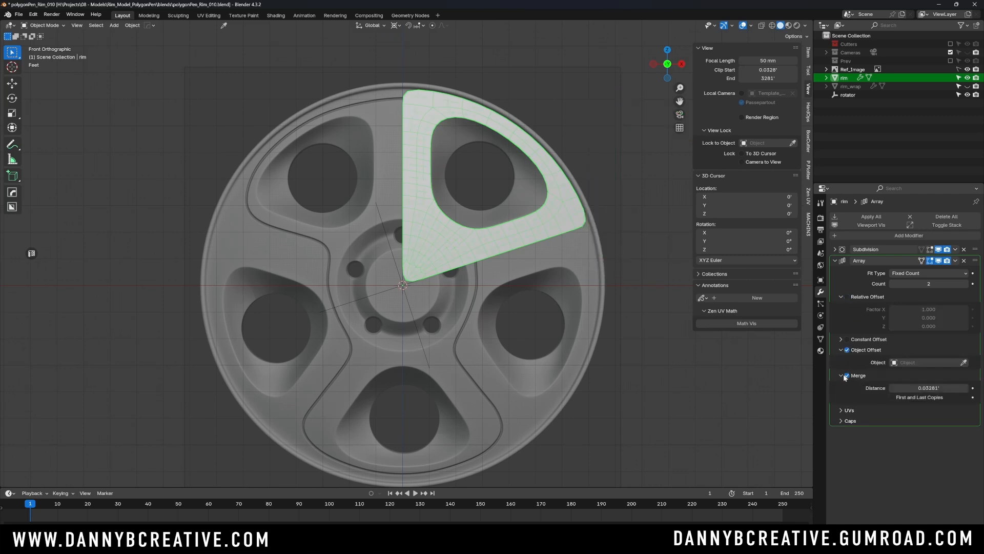
click(841, 375)
click(843, 376)
click(897, 401)
- Set the array count to 5 and assign the rotator empty as its offset object
click(923, 283)
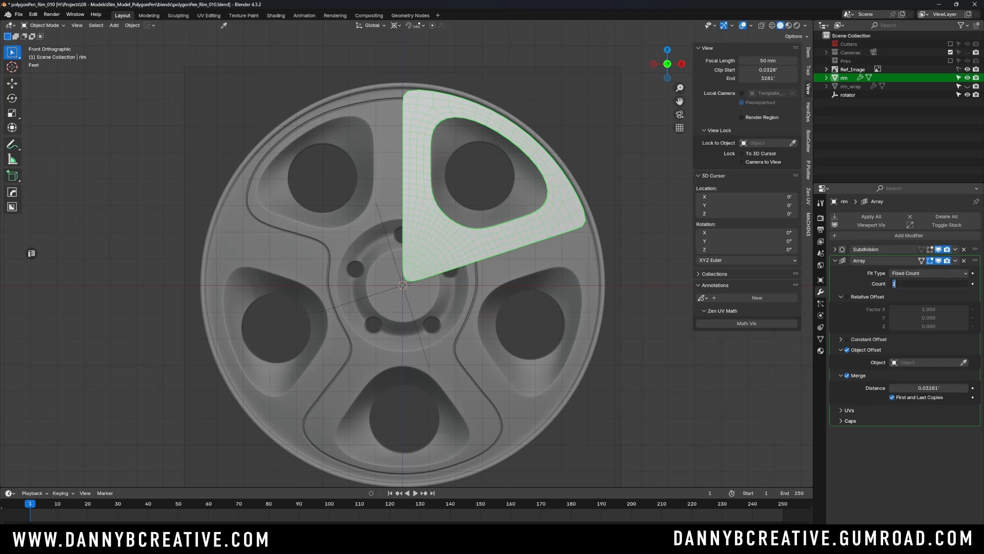
text(5)
key(Return)
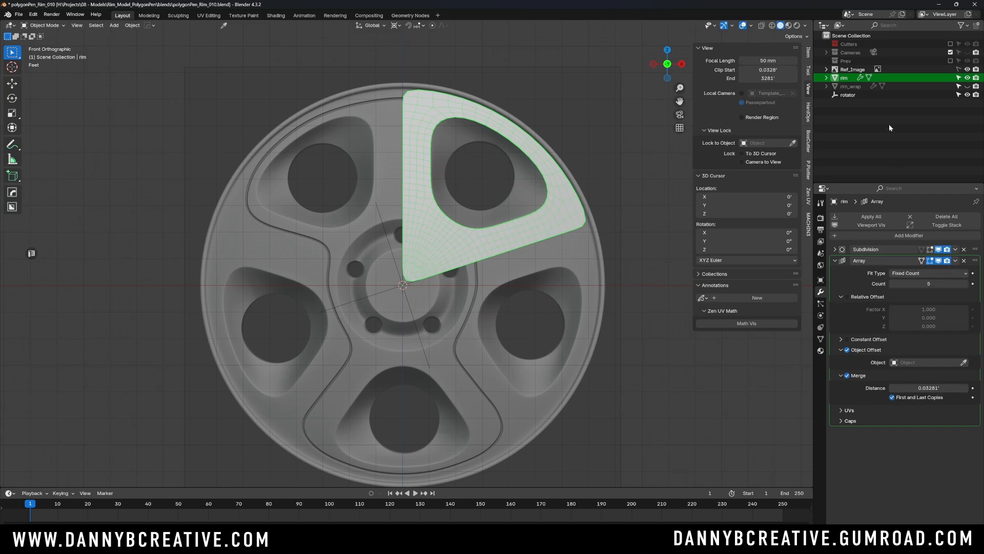
drag(848, 95, 931, 363)
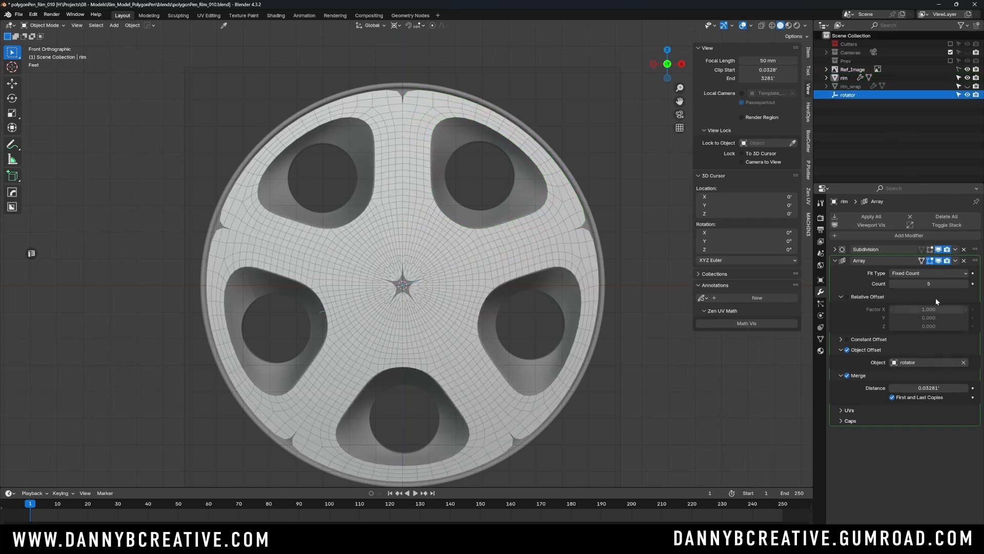
- Move the Array modifier above Subdivision in the rim's modifier stack and check the array settings
click(835, 260)
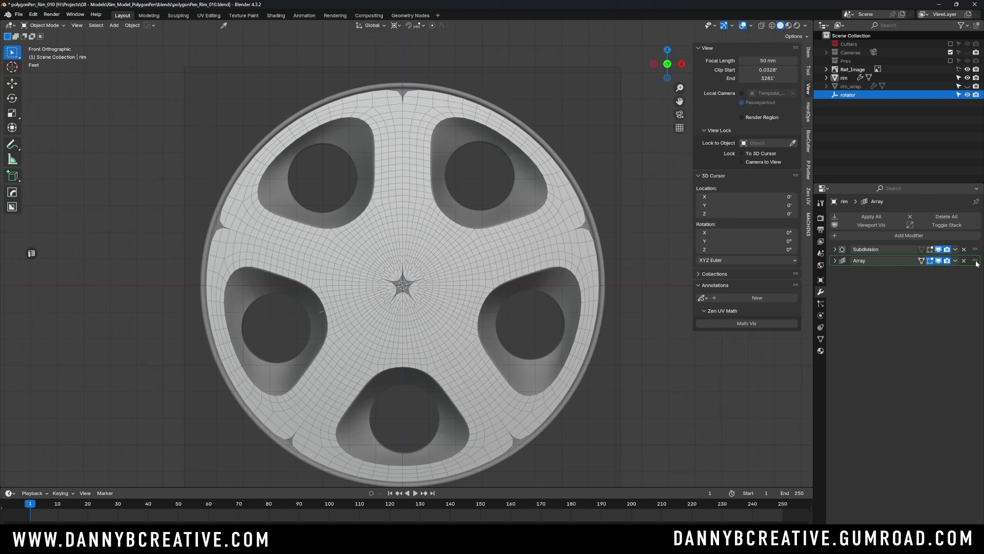
drag(975, 260, 975, 249)
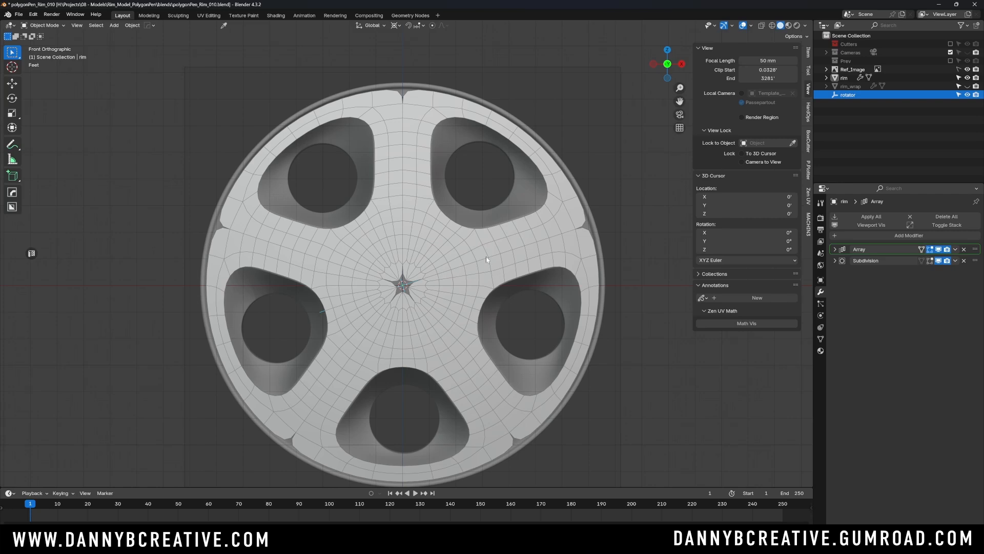
click(834, 249)
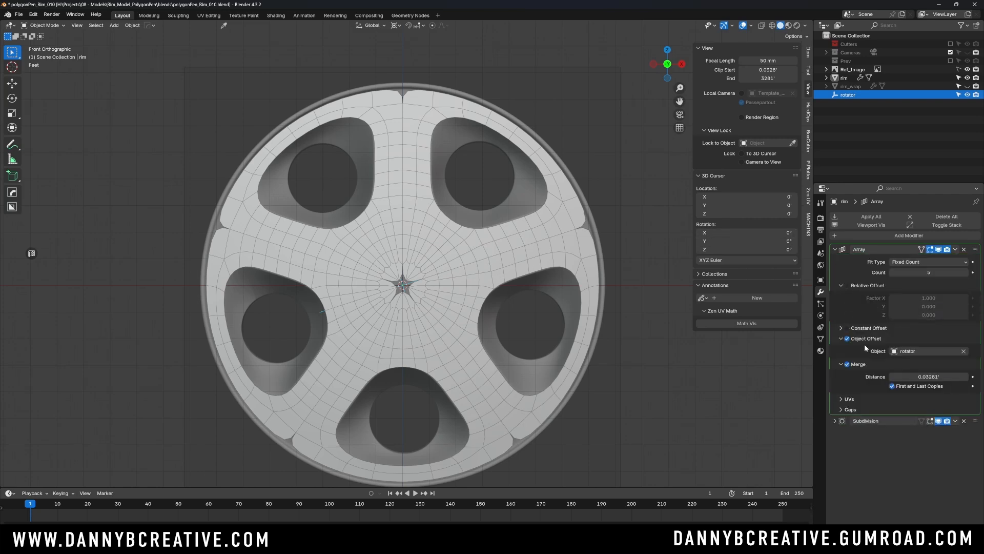
click(834, 248)
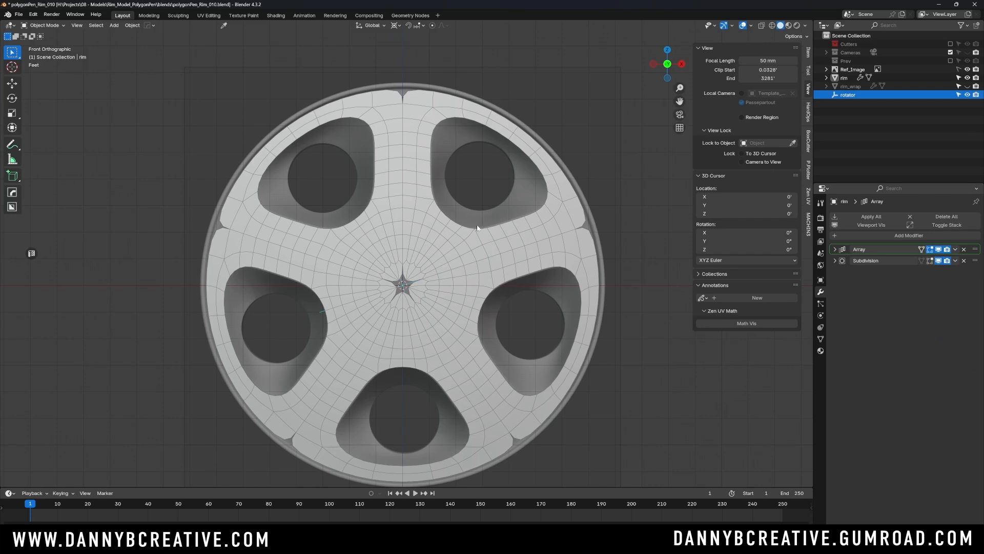
- Select the rim in a perspective view and apply all its transforms to straighten the array
ctrl+middle_drag(477, 225, 447, 250)
click(452, 256)
click(497, 262)
click(444, 256)
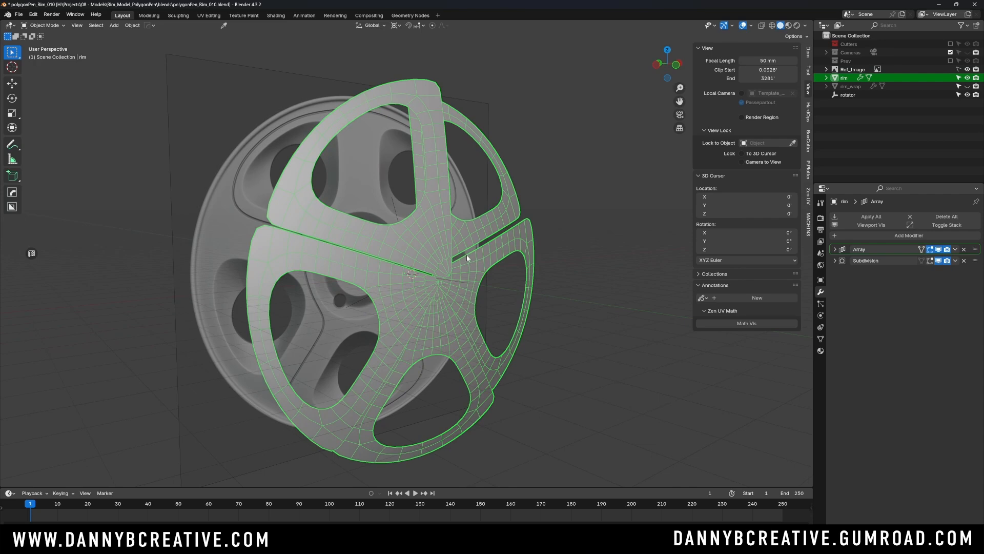
key(ctrl+a)
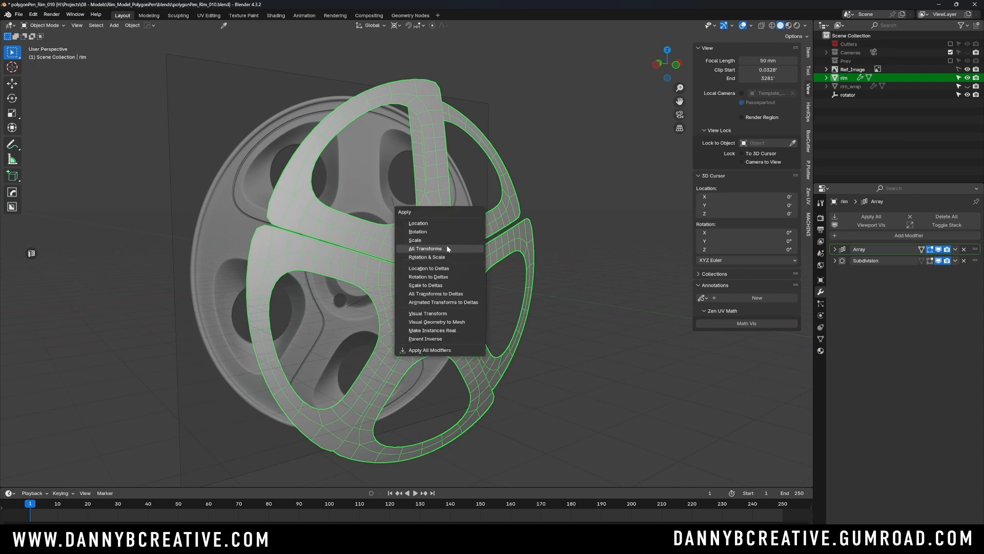
click(446, 248)
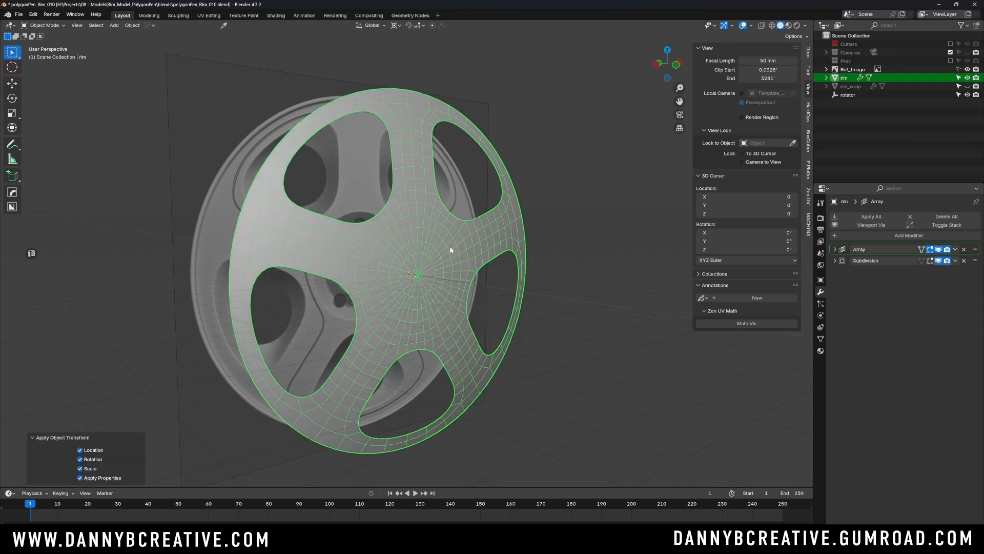
- Edit the rim's edges in front view, select the boundary loop of the upper-right opening and try moving it
mouse_move(450, 246)
middle_down()
mouse_move(505, 245)
mouse_move(431, 243)
middle_up()
key(KP_1)
key(Tab)
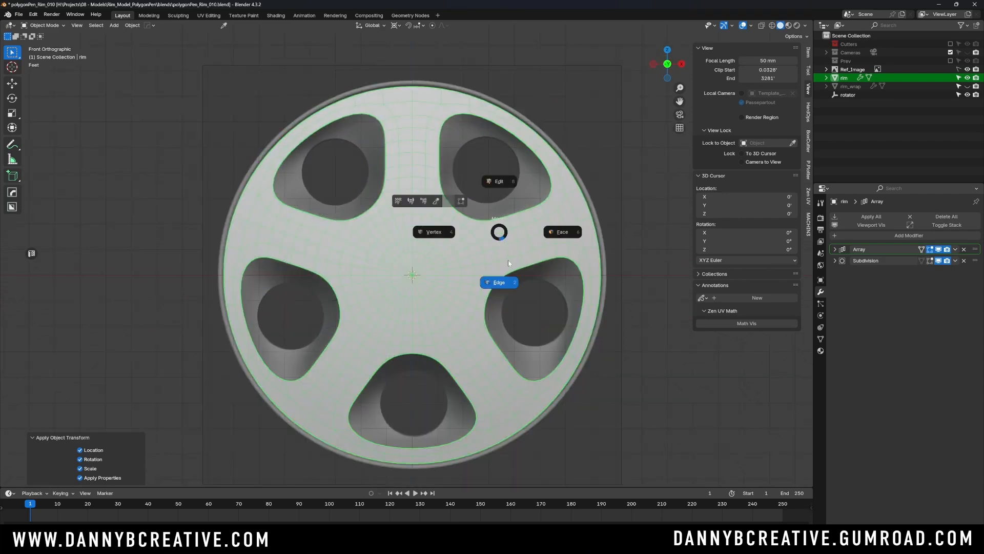
click(505, 274)
shift+middle_drag(471, 210, 448, 240)
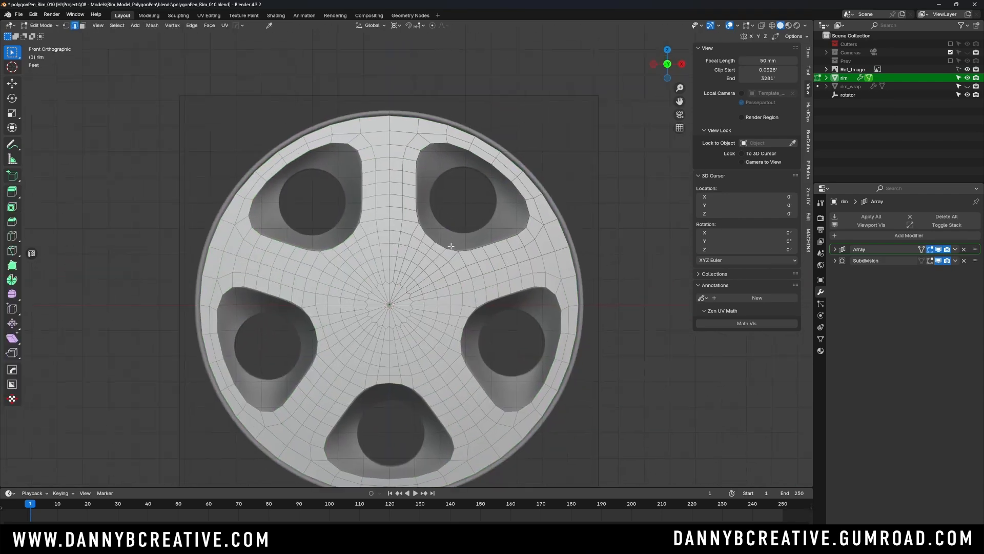
key(g)
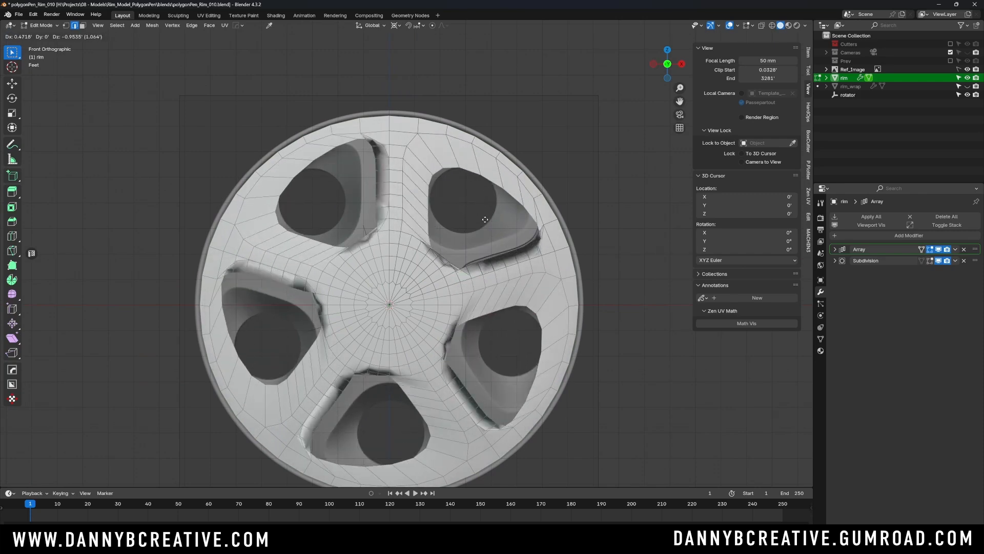
right_click(477, 210)
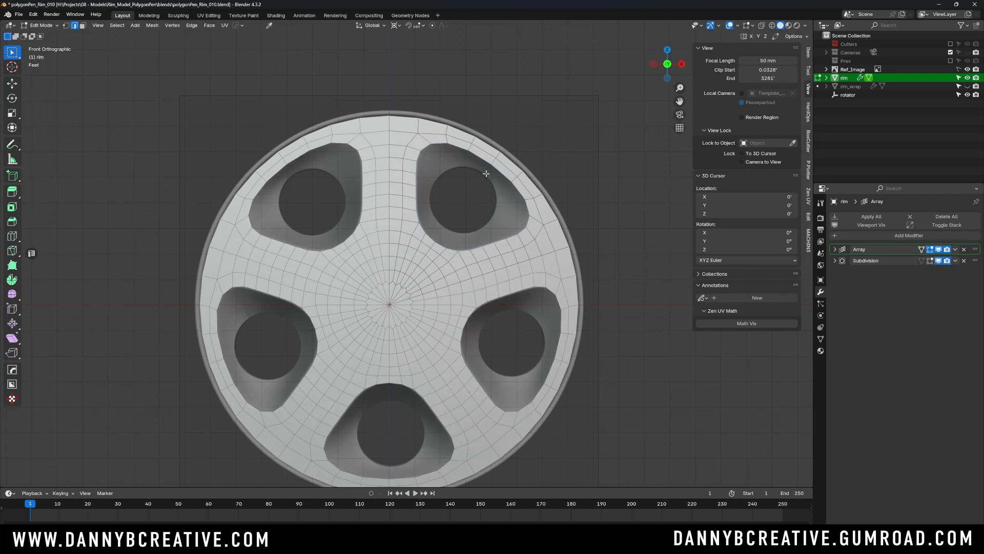
- Extrude the upper-right opening's boundary edge loop in place
scroll(477, 211, up, 5)
shift+middle_drag(499, 172, 474, 184)
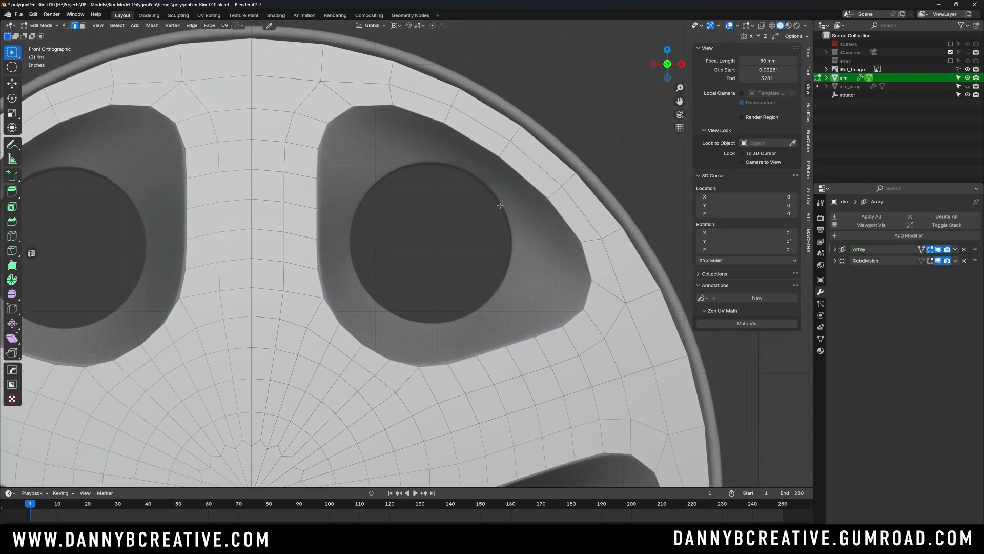
key(e)
right_click(531, 189)
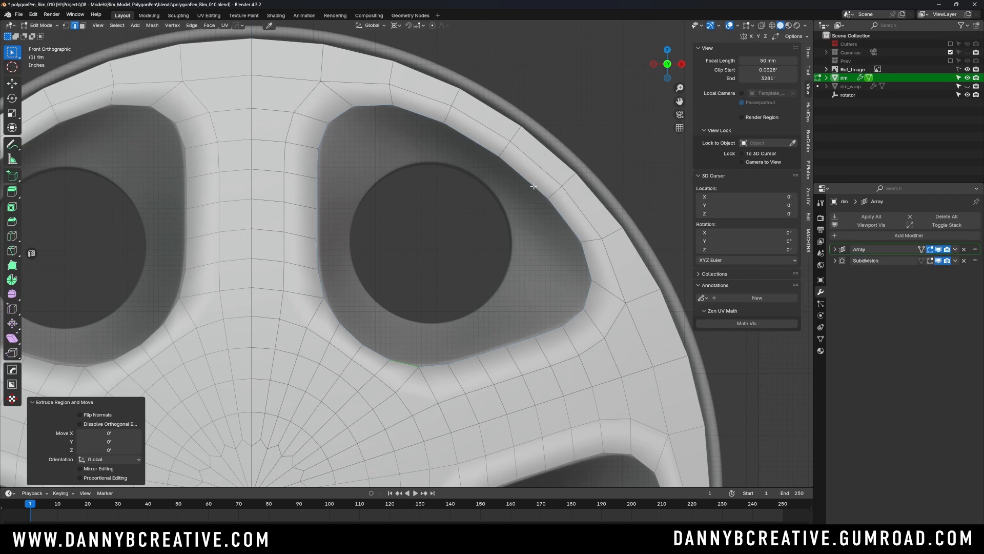
- Set the pivot to Median Point and scale the extruded edge loop inward to 0.640
key(s)
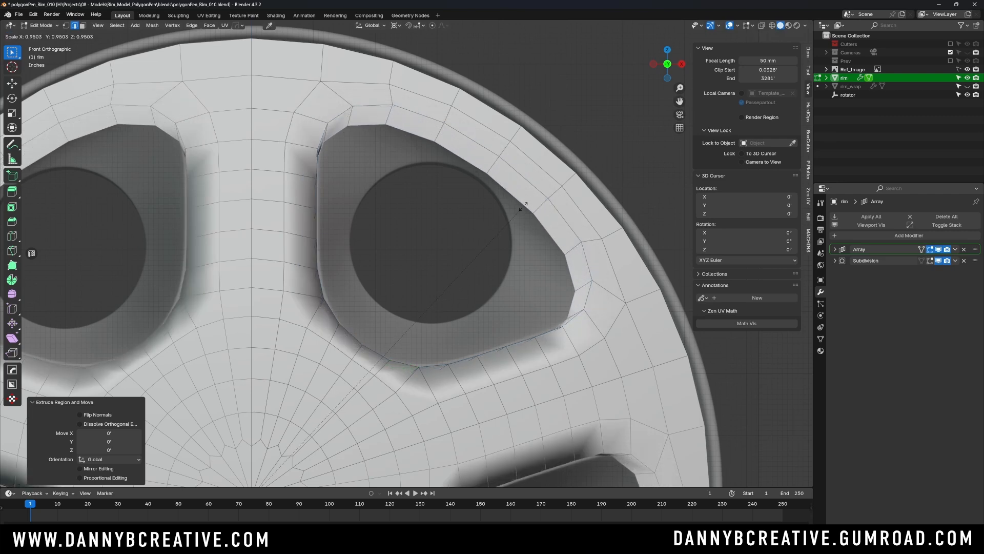
right_click(520, 219)
key(period)
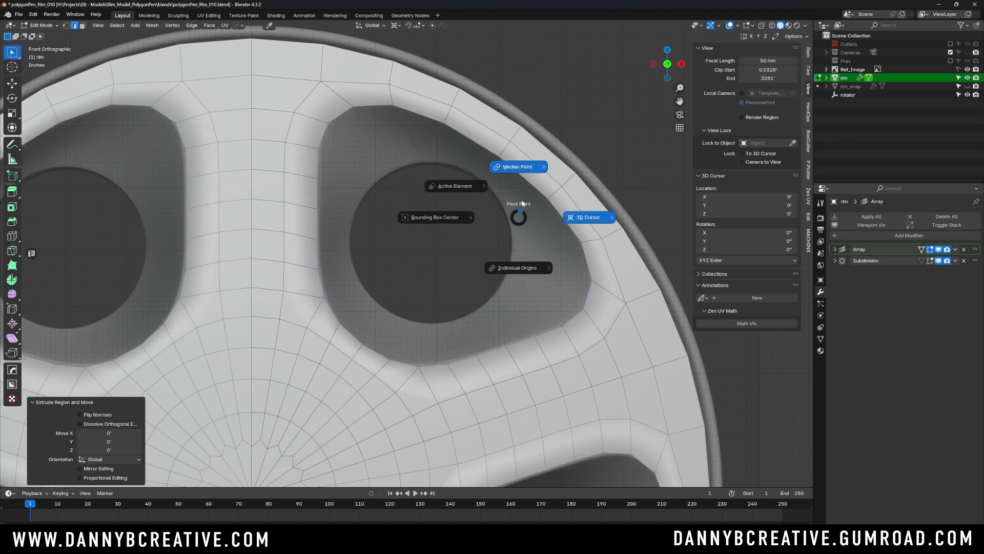
click(524, 168)
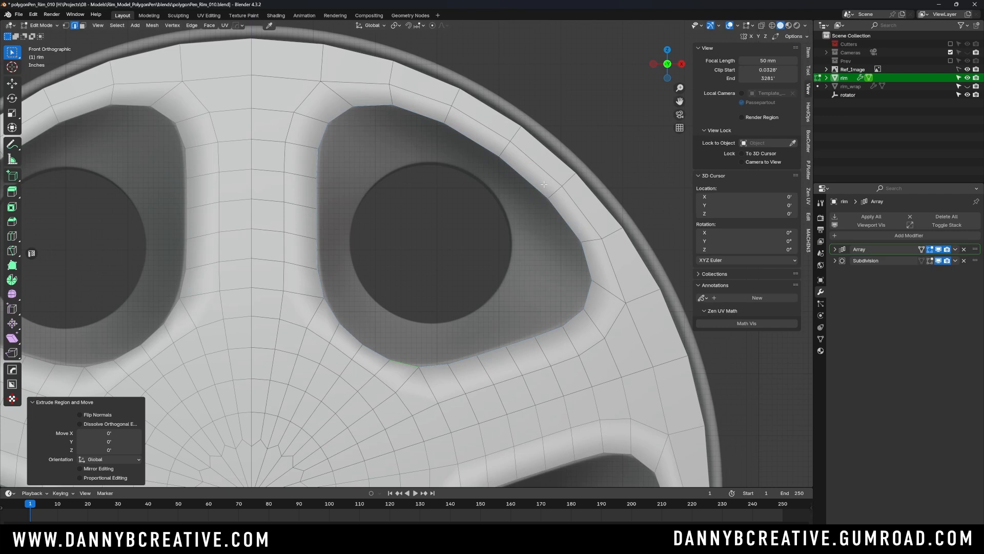
key(period)
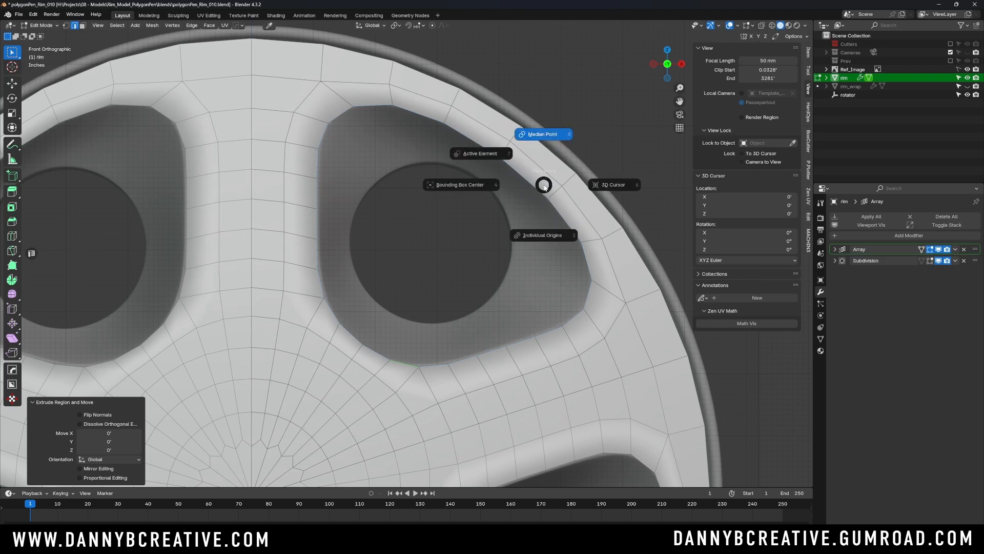
click(550, 137)
key(s)
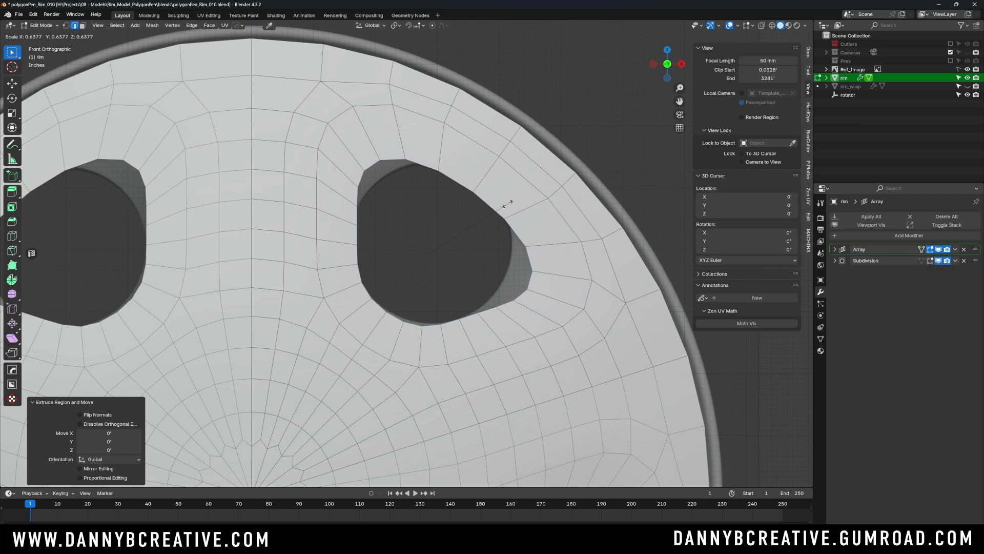
click(503, 171)
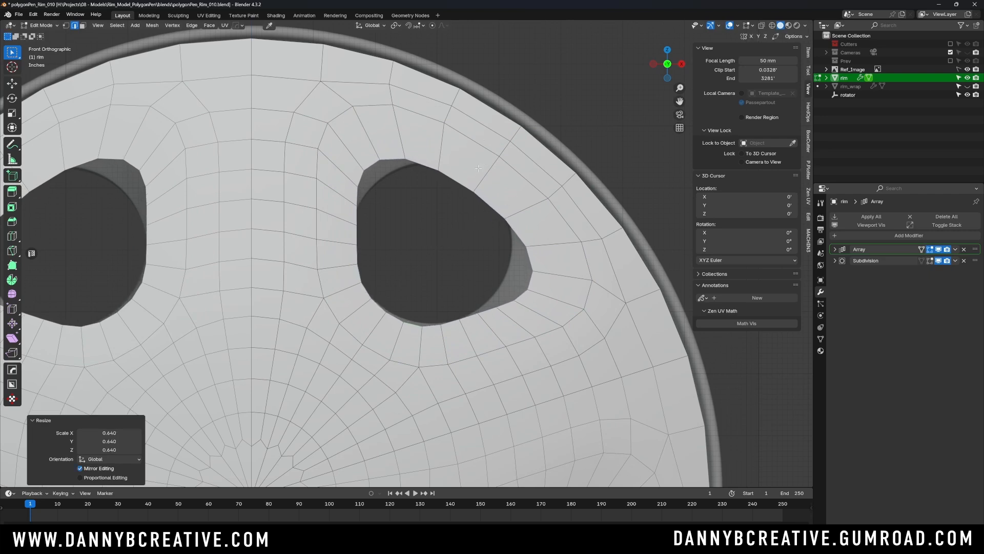
- Shape the scaled inner edge loop into a regular circle with LoopTools Circle
right_click(487, 202)
mouse_move(478, 188)
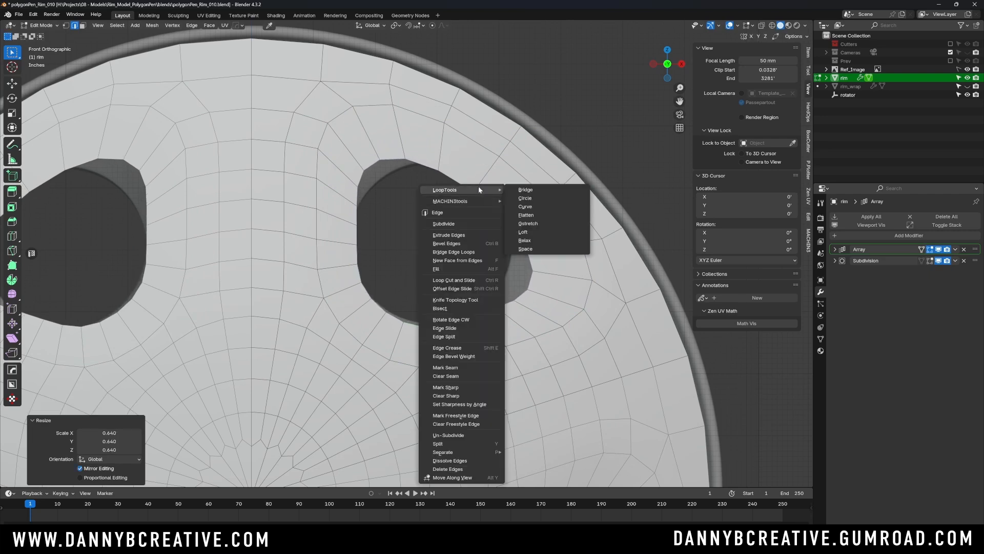
click(536, 198)
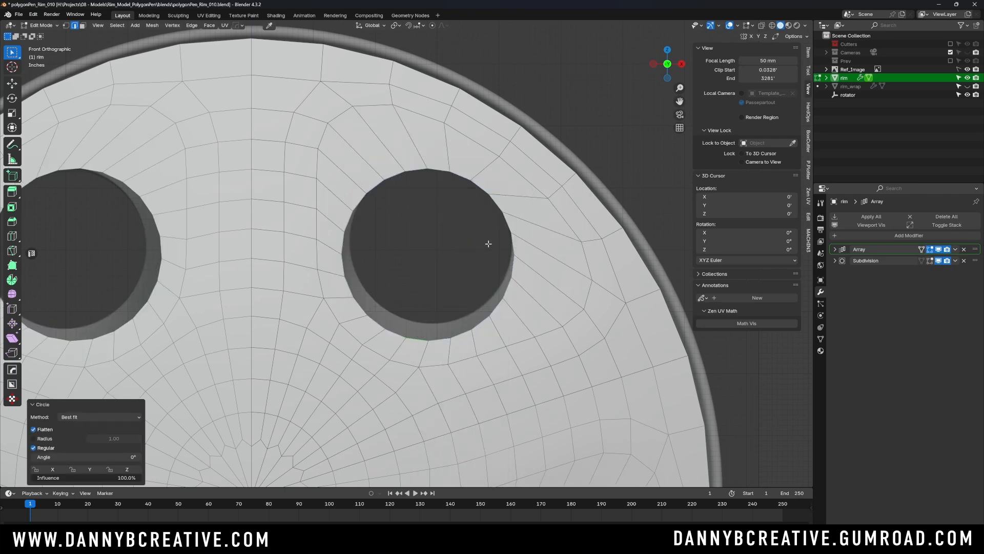
- With X-ray on, move the upper-right circular edge loop over the reference hole, about 0.033' in X and 0.174' in Z
key(alt+z)
key(g)
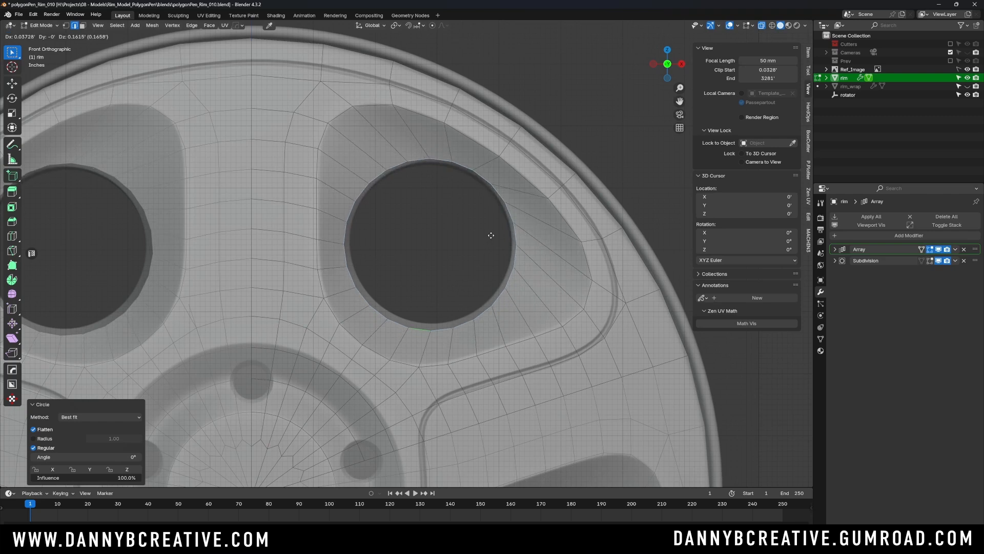
click(490, 233)
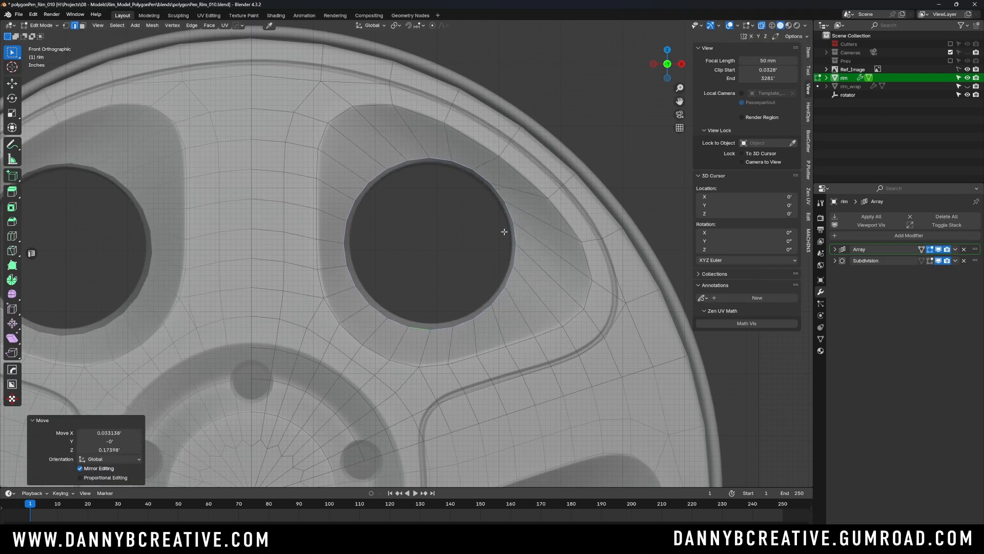
- Scale the upper-right hole's edge loop to 0.941 and nudge it about 0.008' in X to match the reference hole
key(s)
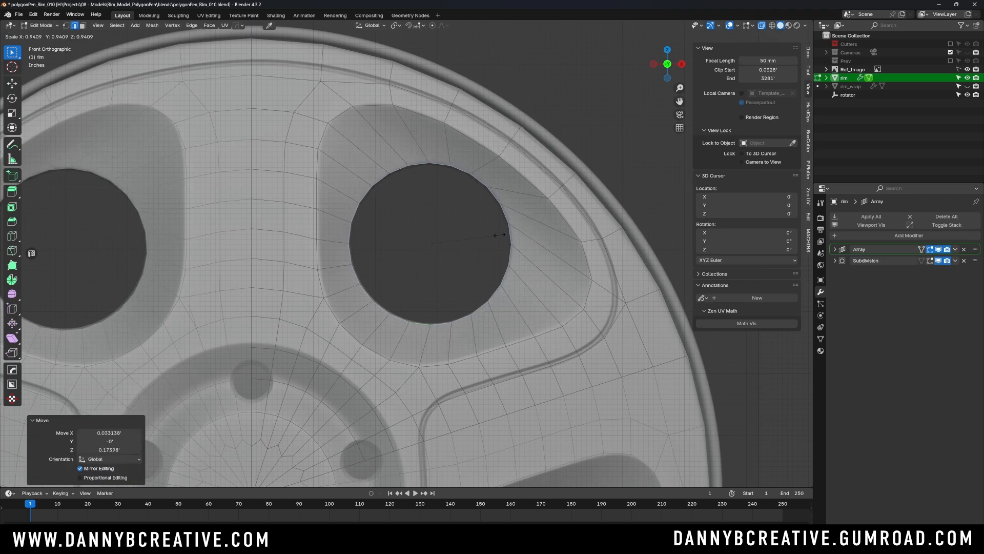
click(496, 235)
key(g)
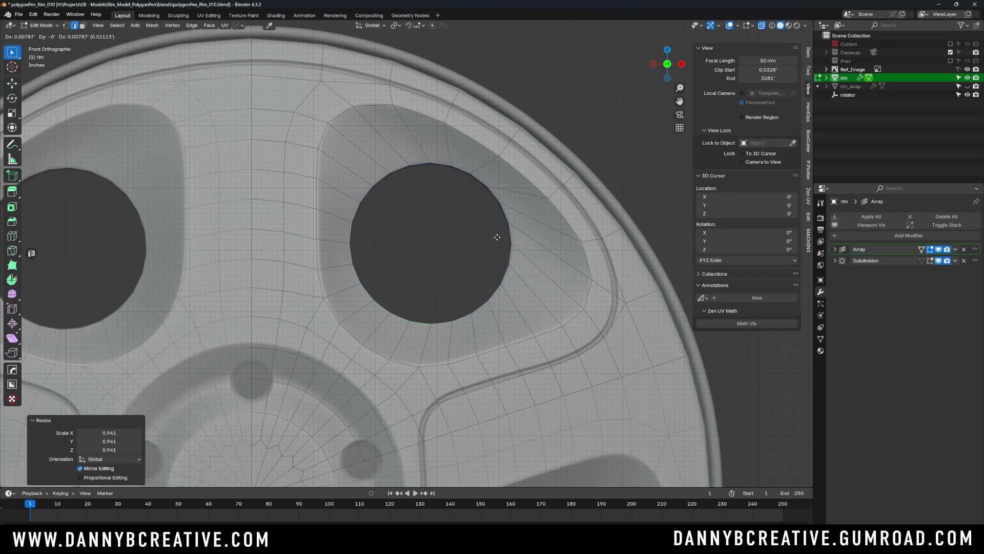
click(497, 237)
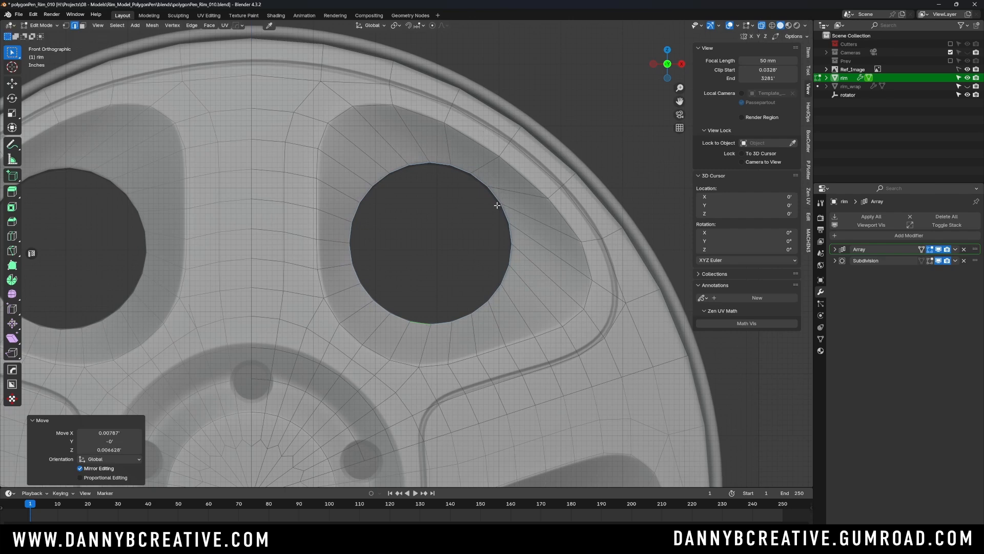
key(alt+z)
scroll(499, 221, down, 2)
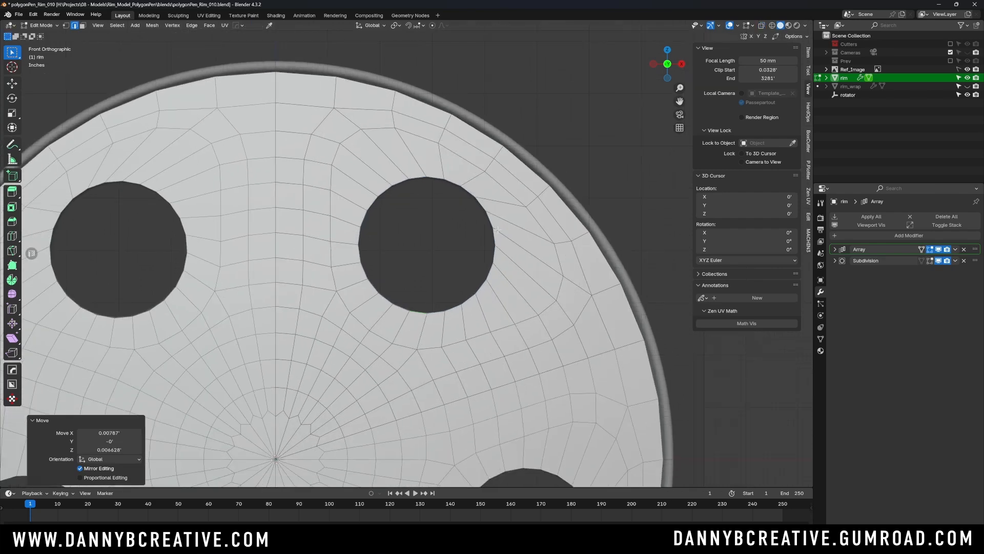
- Rotate the upper-right hole's edge loop by about 8.56° and then by -3.86° to even out the surrounding edge flow
scroll(495, 194, up, 1)
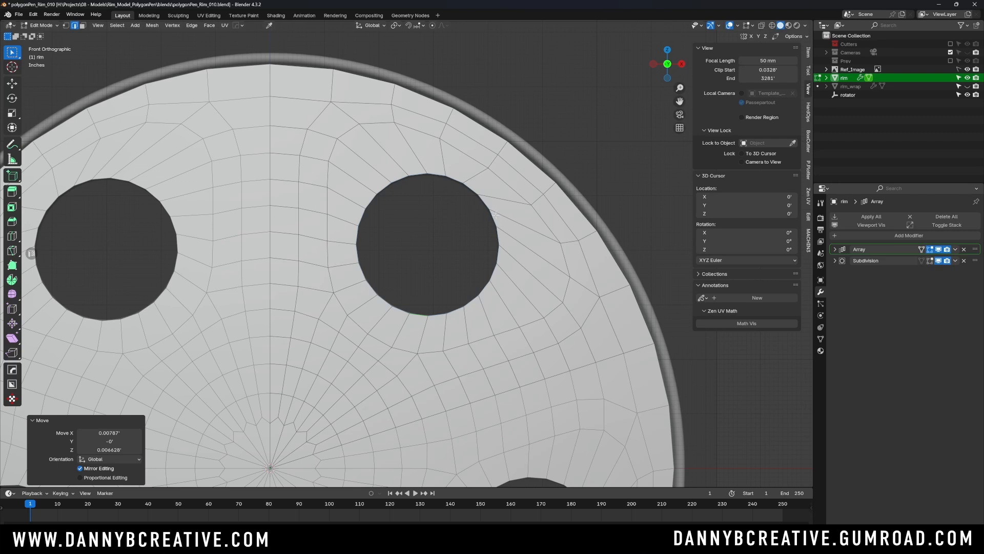
key(r)
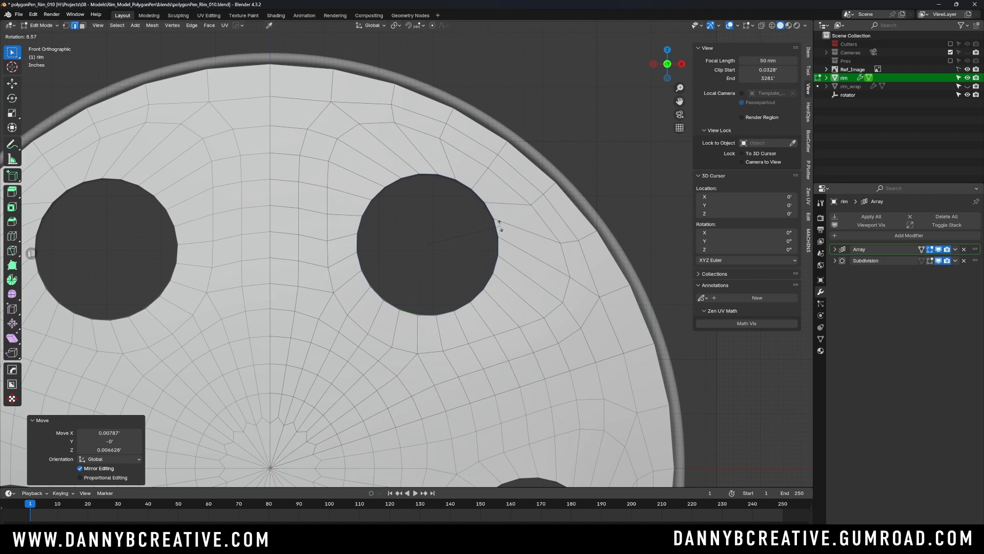
click(500, 225)
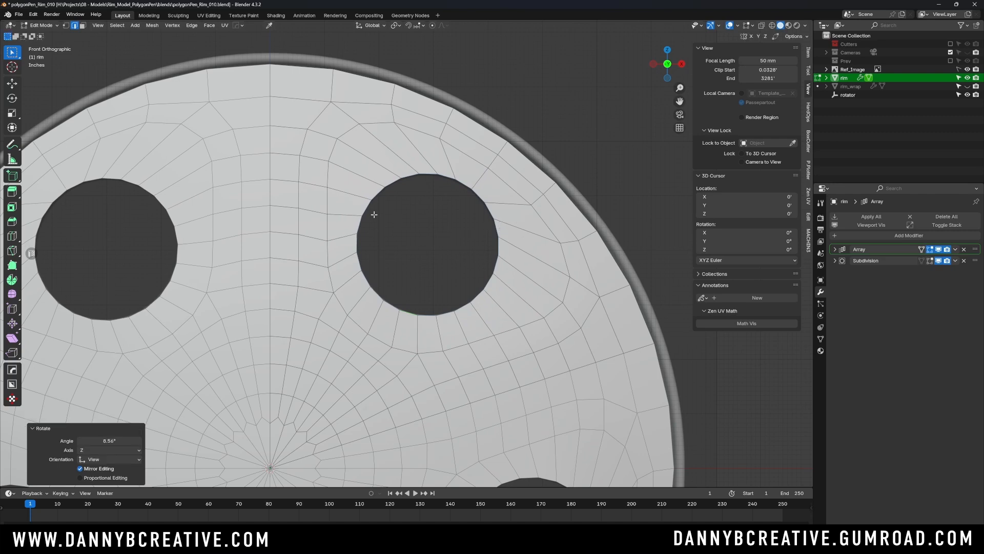
key(r)
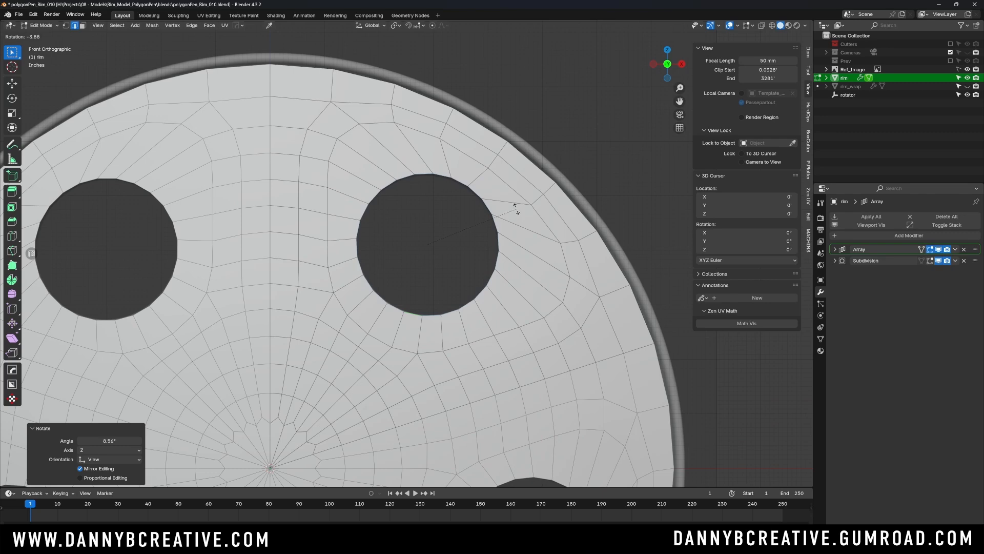
click(515, 209)
- Check the hole loop against the reference in X-ray, scale it to 0.986 and shift it about 0.018' in X
key(alt+z)
scroll(507, 211, up, 1)
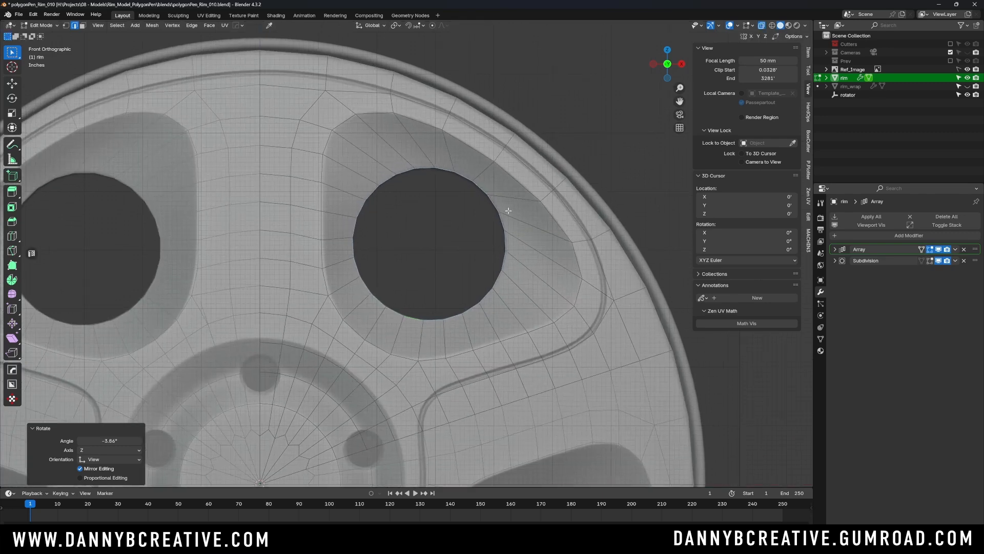
key(s)
click(511, 214)
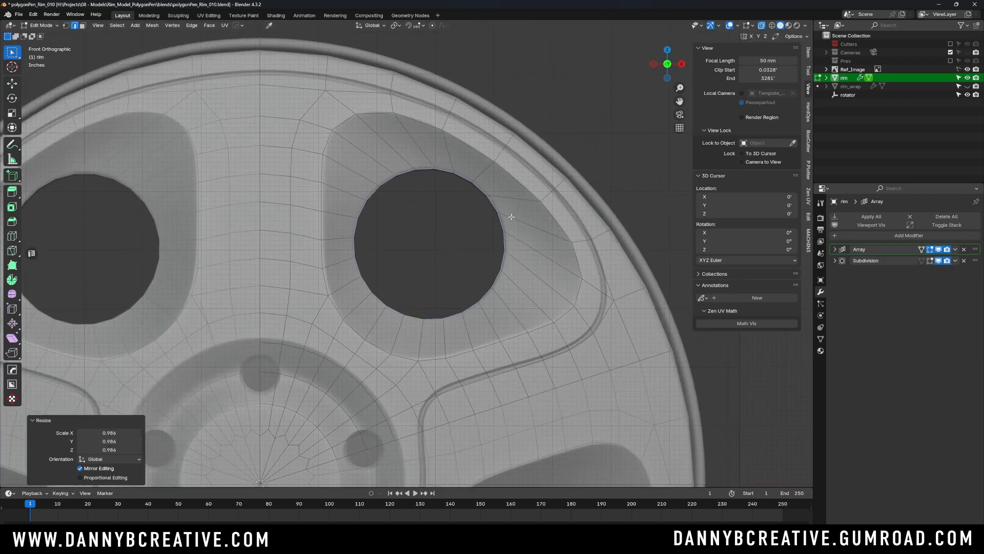
key(g)
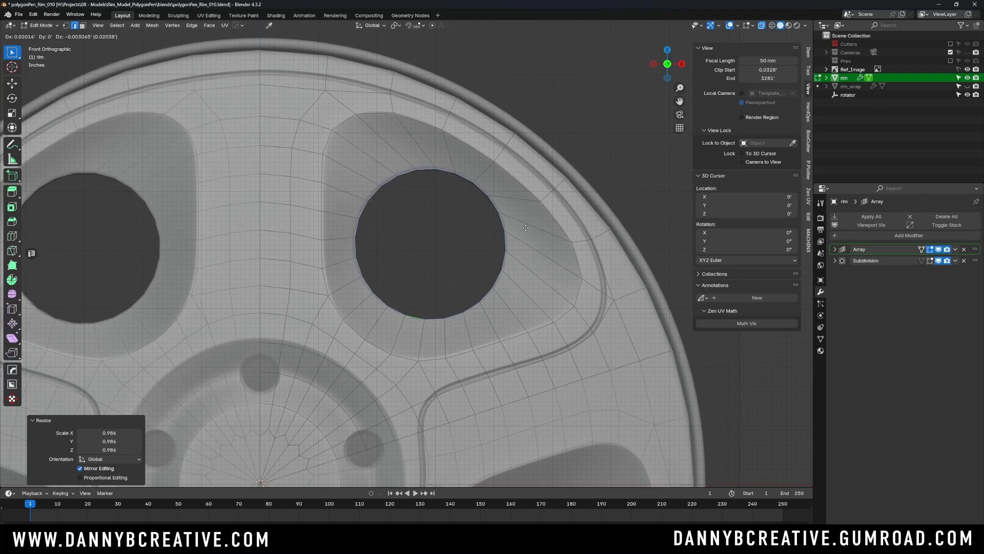
click(523, 220)
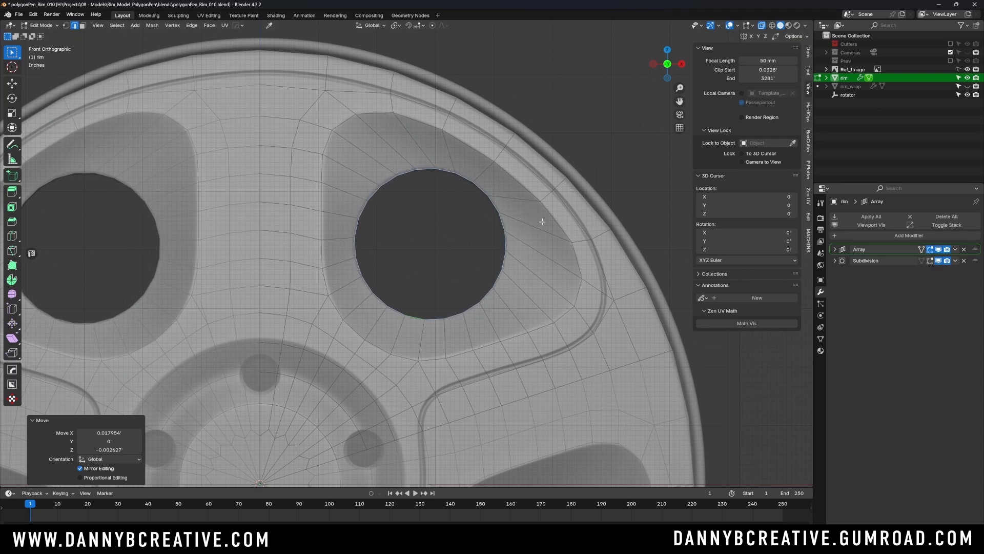
- Rotate the upper-right hole's edge loop by about 0.41°
key(r)
click(543, 223)
scroll(533, 225, down, 5)
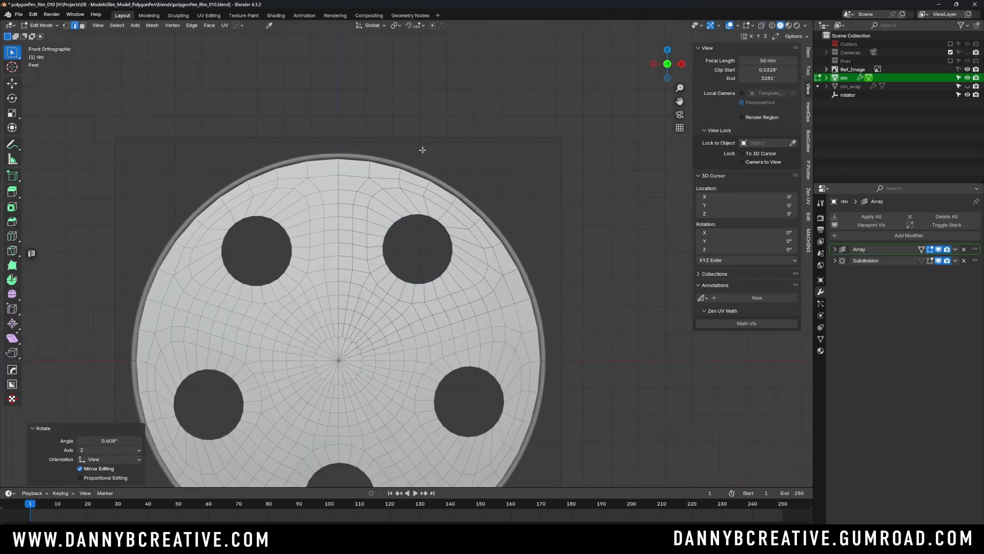
- Move the hole's edge loop about 0.844' along Y to push the opening into the rim
middle_drag(422, 150, 437, 238)
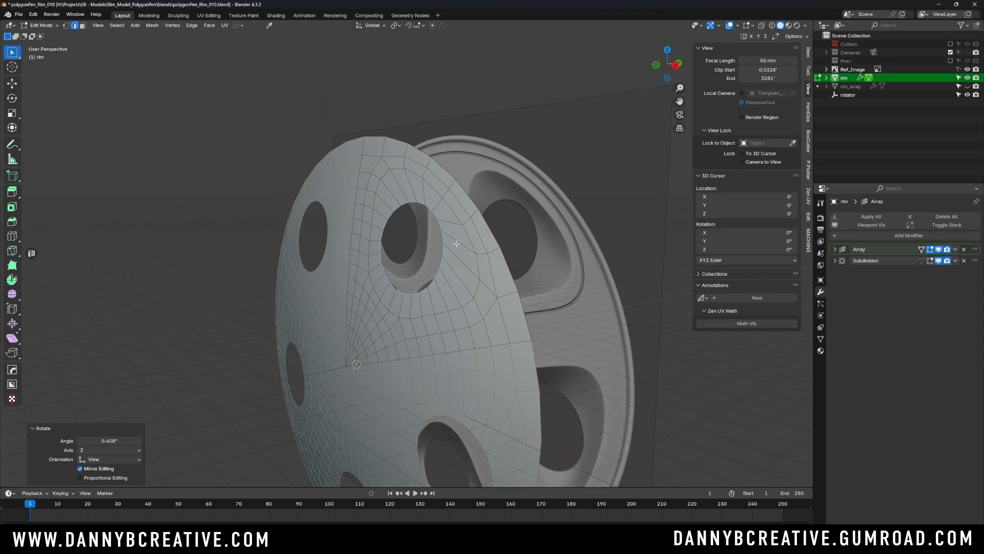
key(g)
key(y)
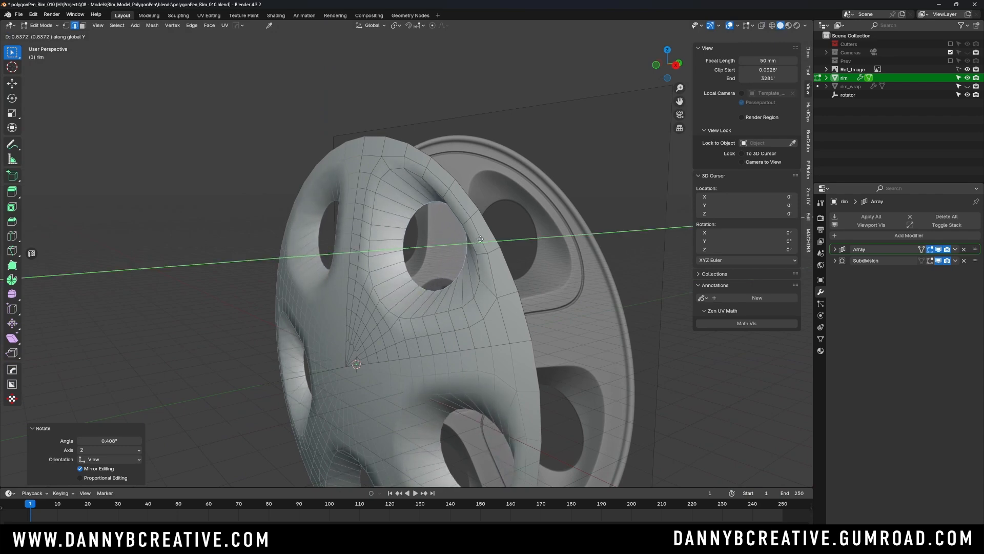
click(493, 223)
- Flatten the recessed hole loop by scaling it to 0 along Y in the right orthographic view
scroll(495, 220, up, 2)
middle_drag(495, 221, 438, 214)
key(KP_7)
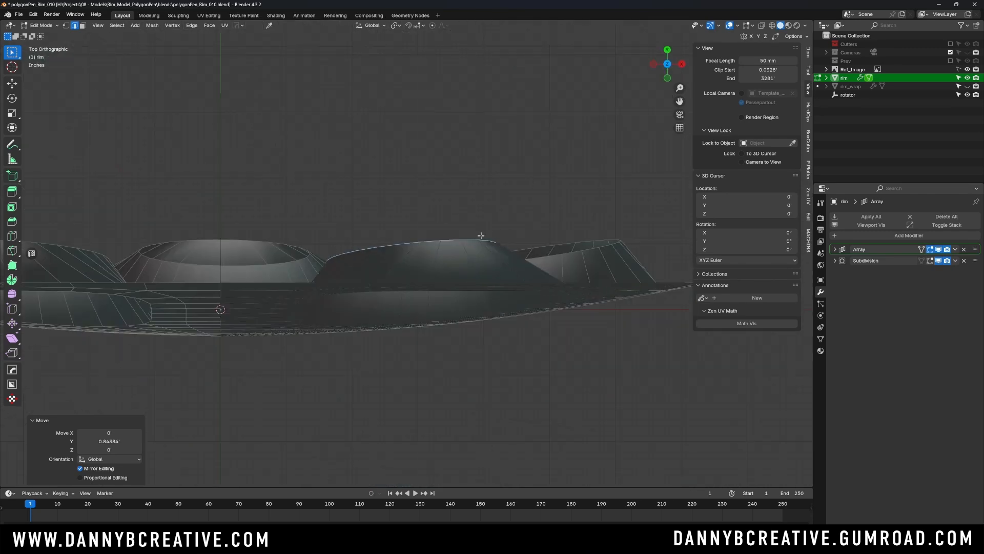
key(KP_3)
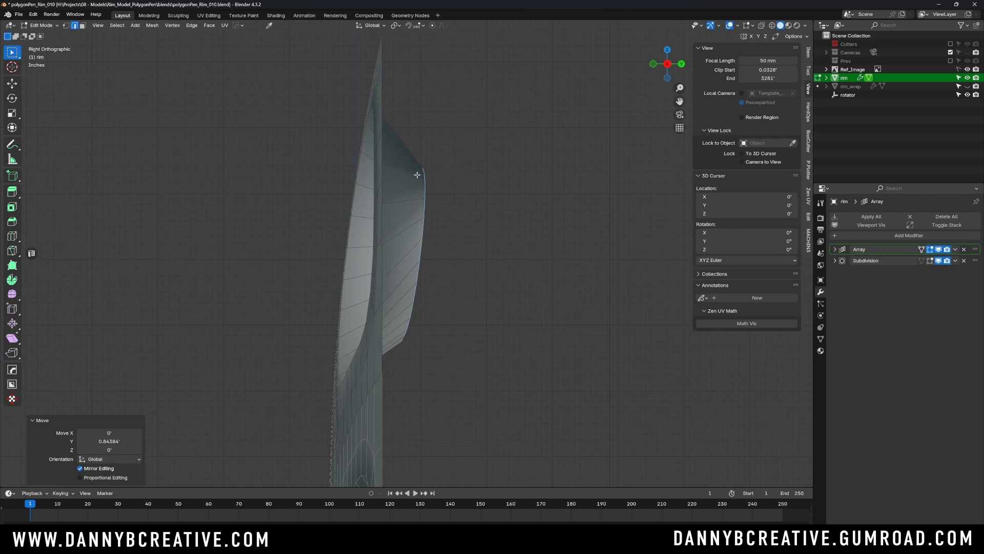
scroll(421, 183, down, 4)
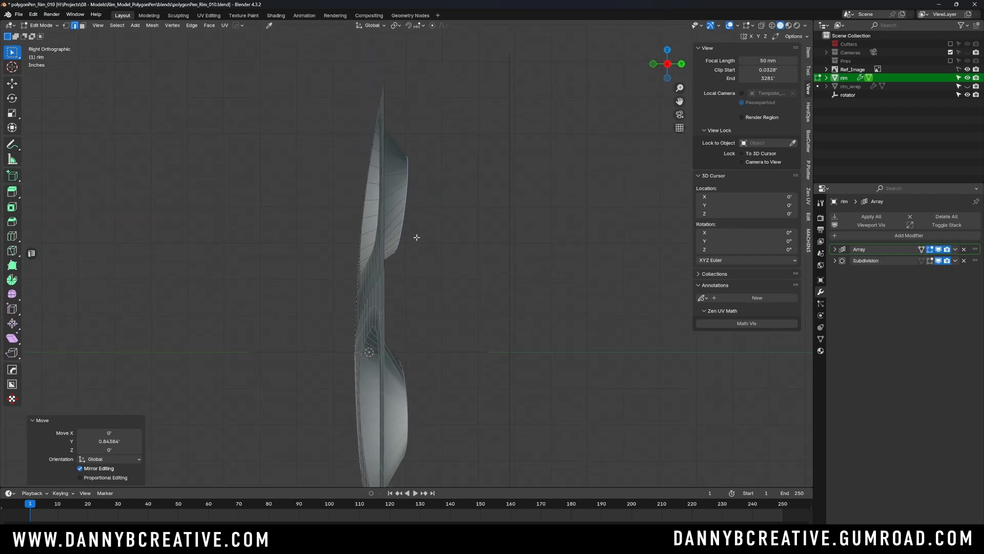
scroll(420, 221, up, 1)
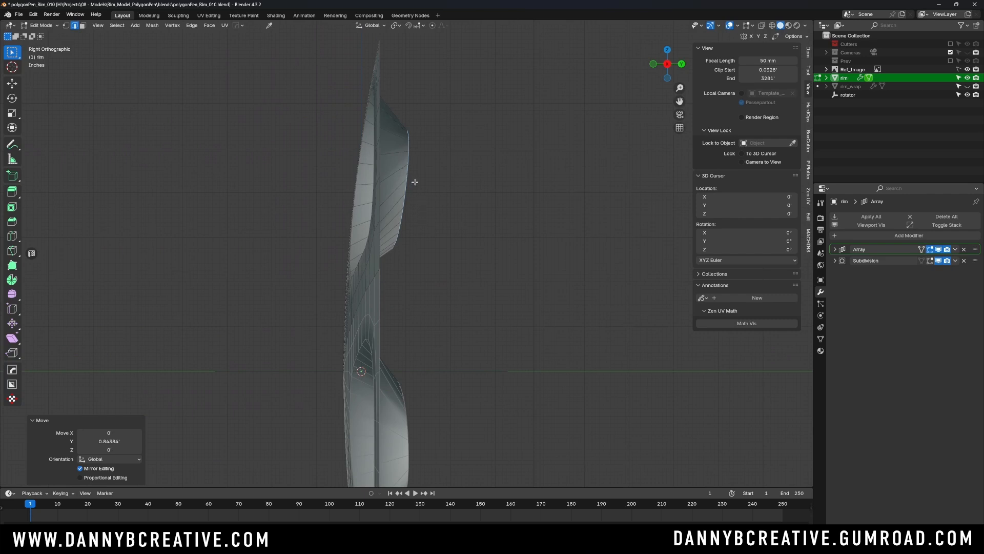
key(s)
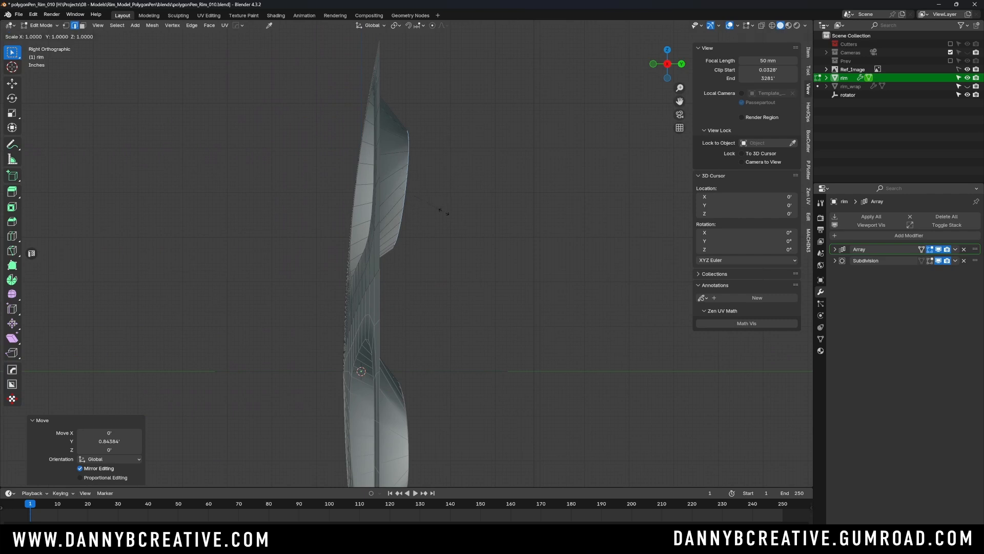
key(y)
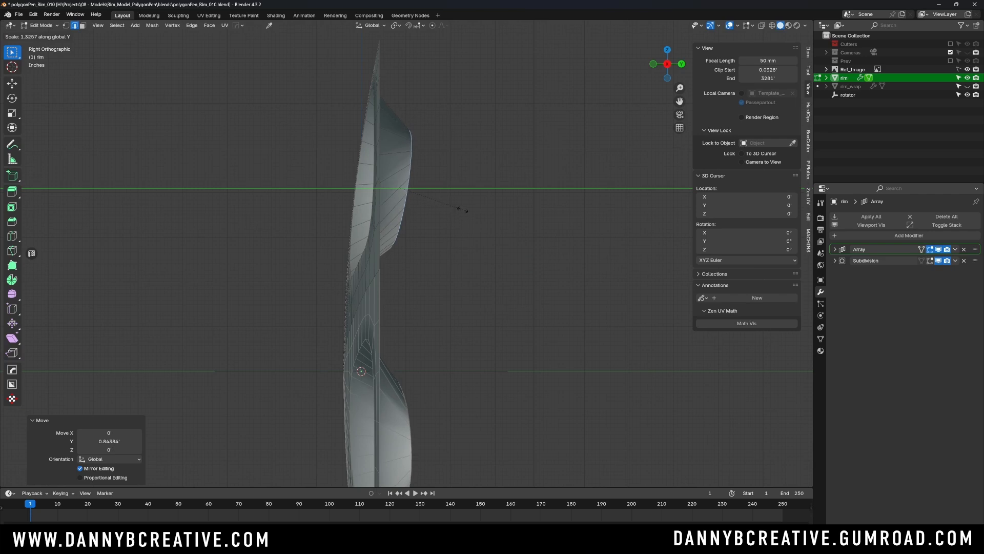
text(0)
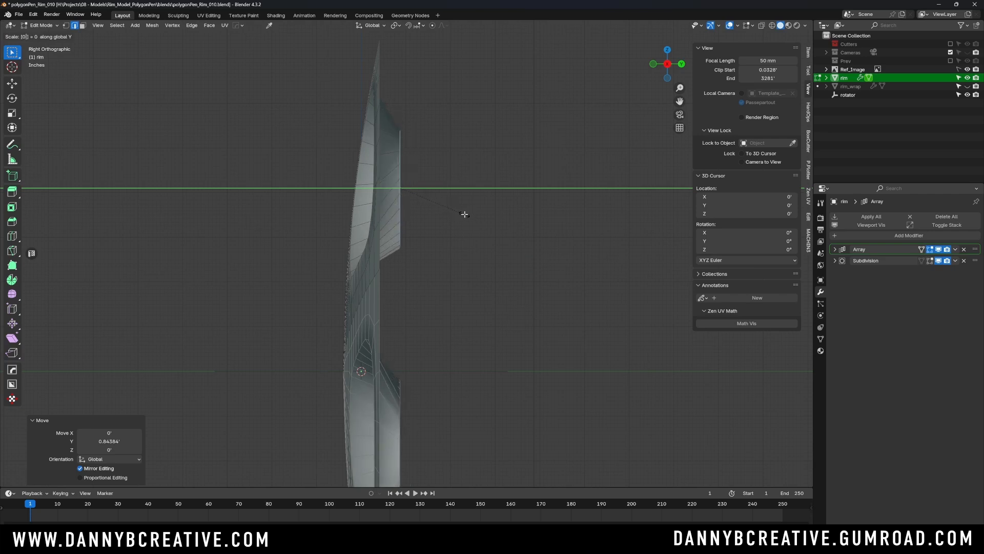
key(Return)
- Move the flattened hole loop farther along Y to deepen the recess behind the rim face
middle_drag(426, 191, 401, 221)
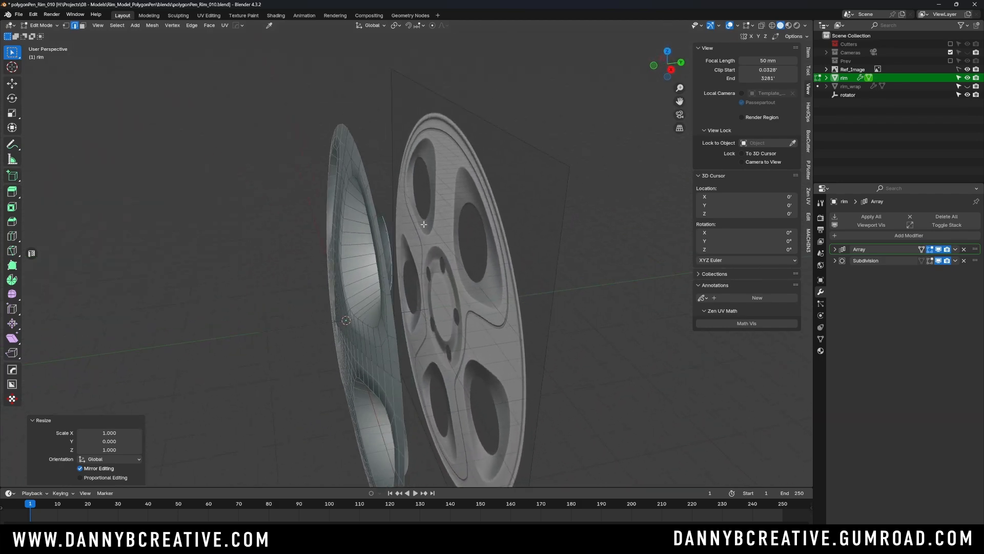
key(g)
key(y)
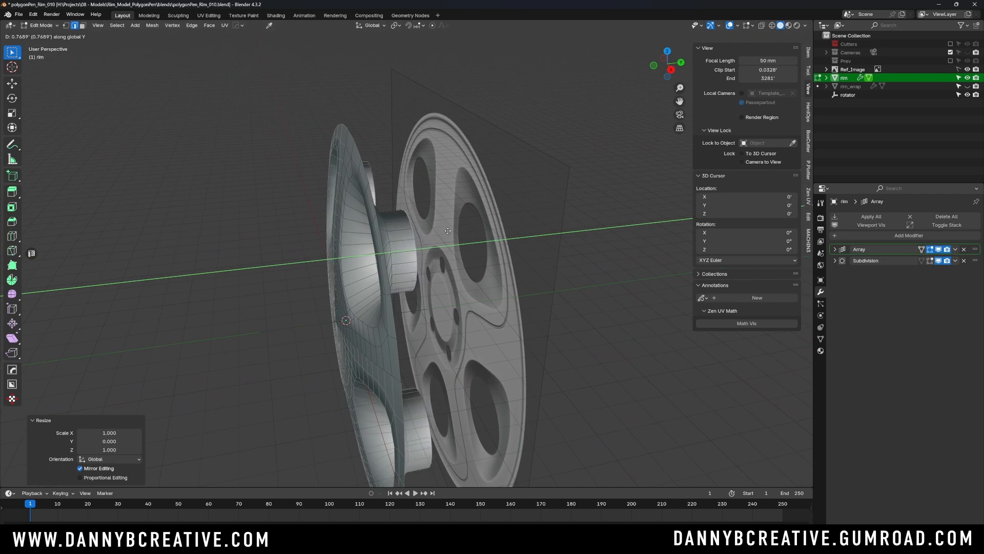
click(447, 217)
- Return to Object Mode, apply smooth shading to the rim and deselect it
key(Tab)
click(447, 200)
scroll(445, 219, down, 2)
mouse_move(445, 220)
middle_down()
mouse_move(473, 204)
mouse_move(446, 228)
mouse_move(442, 248)
mouse_move(459, 212)
middle_up()
key(q)
click(448, 249)
scroll(439, 221, up, 1)
click(598, 194)
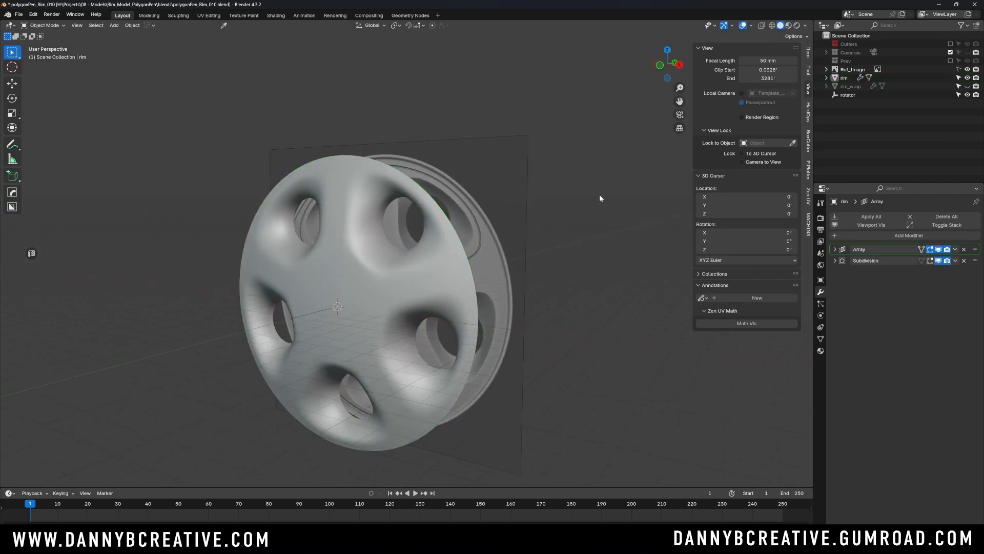
click(968, 86)
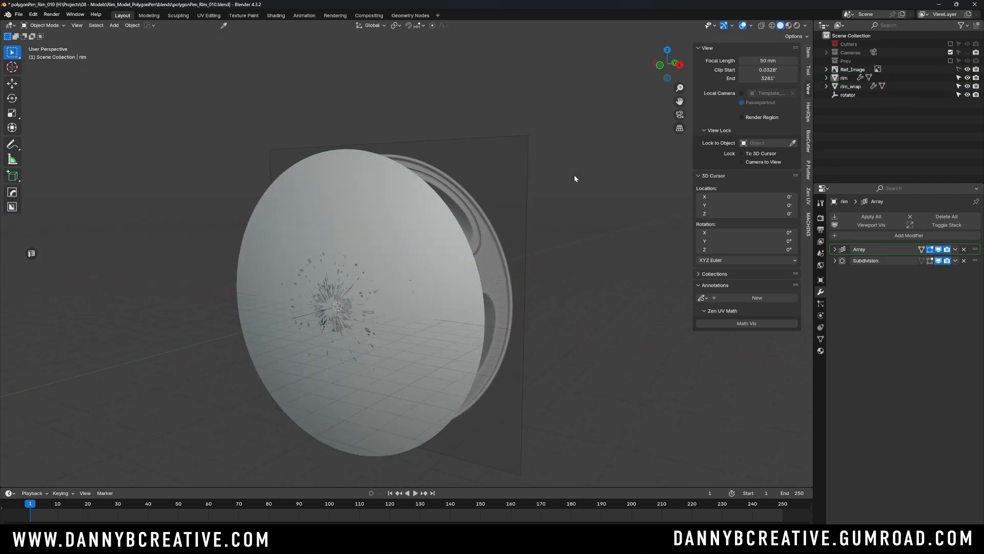
click(967, 86)
click(967, 69)
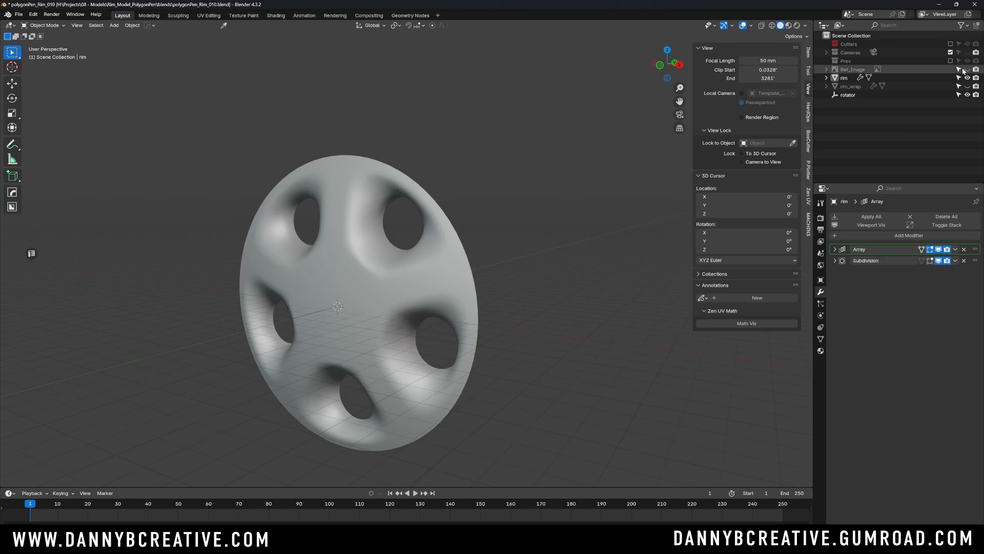
click(967, 69)
- Disable perspective display for Ref_Image so it shows only in orthographic views, and make it unselectable
click(460, 213)
click(820, 315)
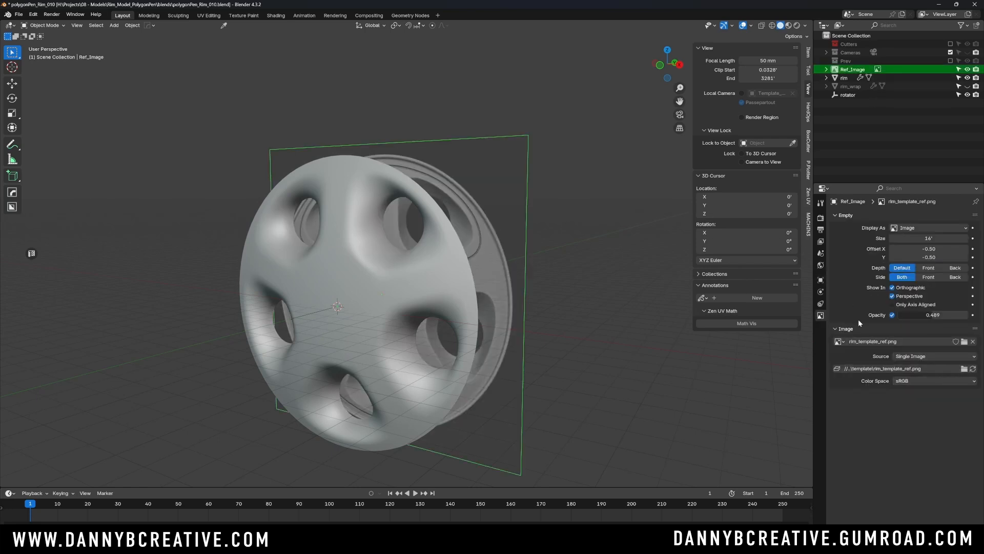
click(893, 296)
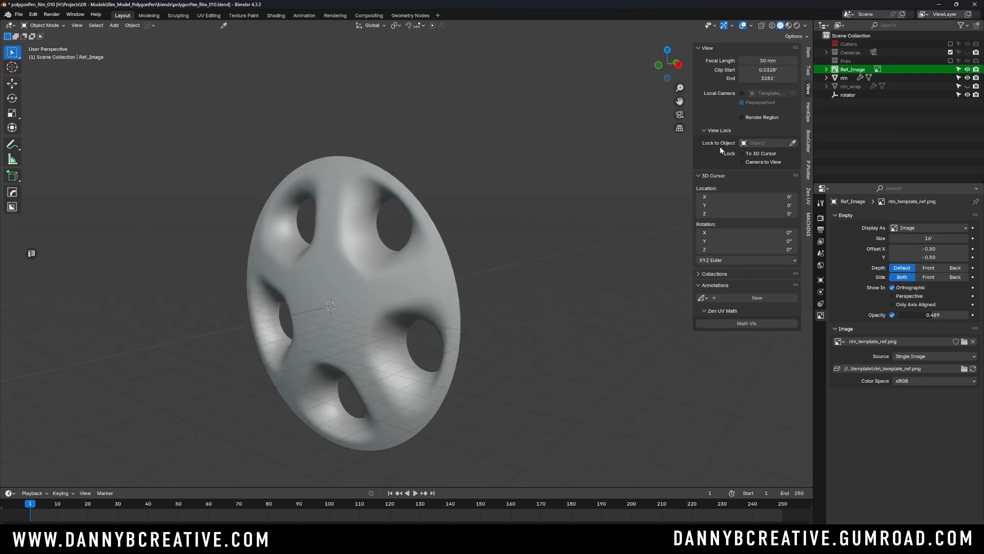
click(957, 70)
key(KP_1)
shift+middle_drag(402, 214, 451, 175)
middle_drag(451, 174, 405, 225)
- Edit the rim mesh and add one centred loop cut around the inner wall of the recessed spoke opening
click(406, 224)
key(Tab)
click(408, 132)
middle_drag(408, 131, 461, 171)
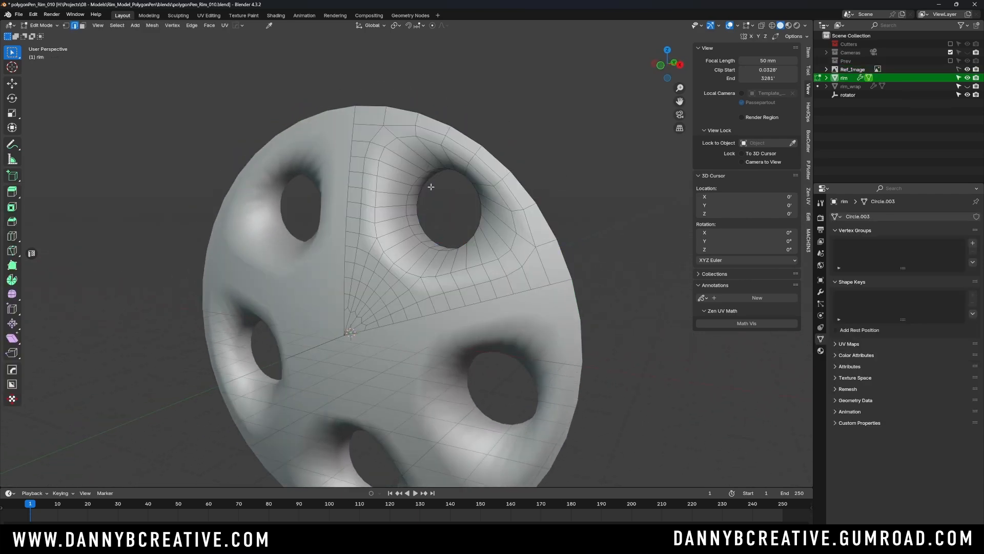
scroll(430, 184, up, 3)
key(Tab)
click(405, 292)
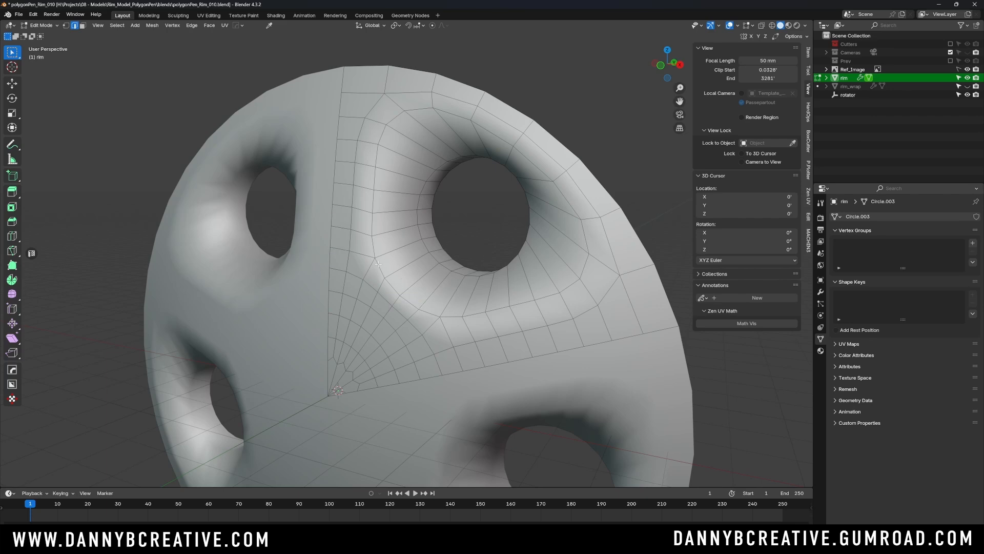
alt+click(447, 264)
middle_drag(447, 264, 484, 169)
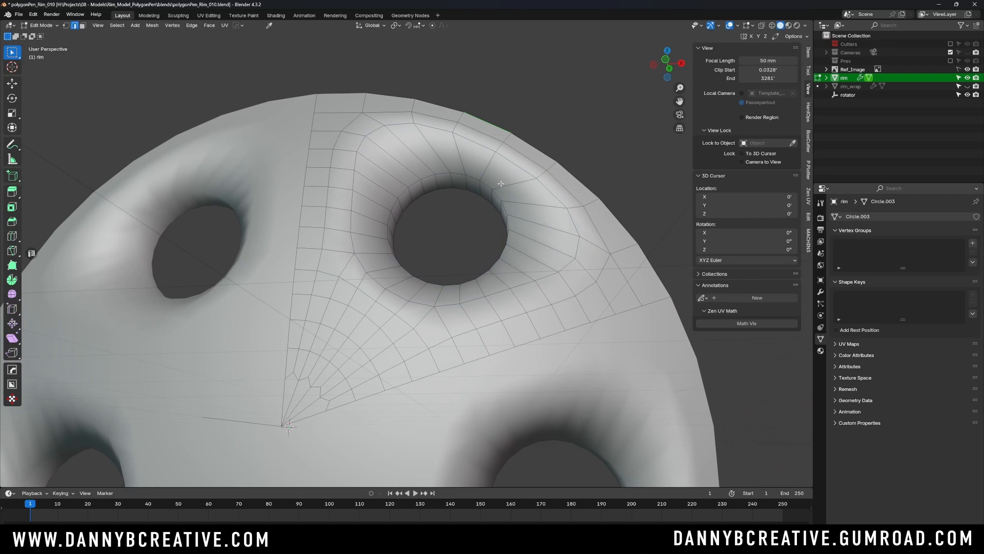
key(ctrl+r)
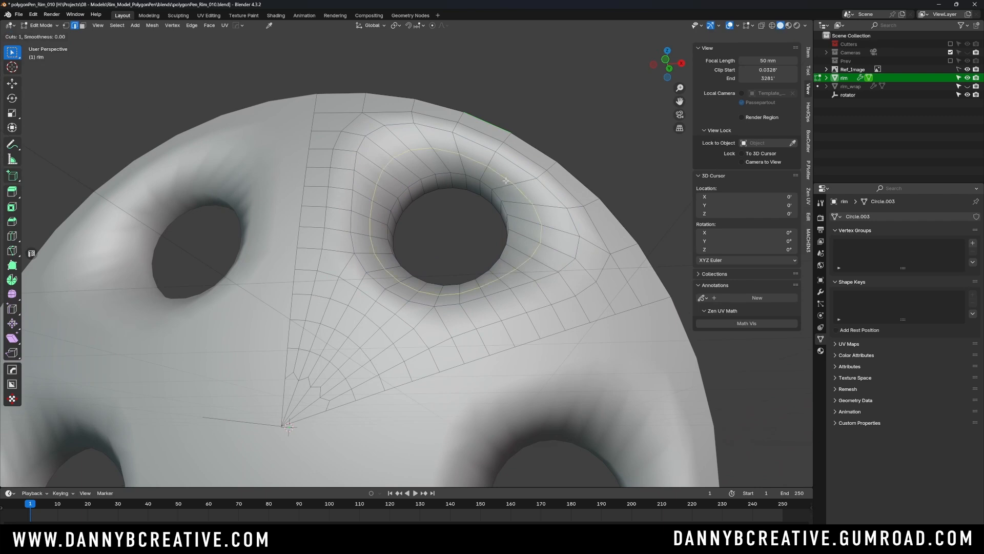
click(507, 181)
right_click(503, 183)
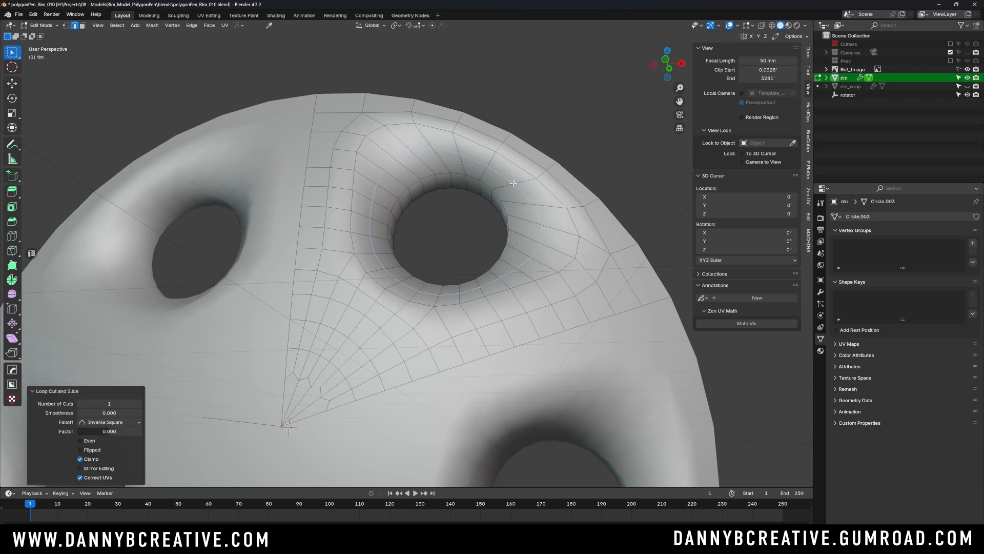
- Move the new loop about 0.08' along global Y, then inspect the smoothed opening in Object Mode
middle_drag(504, 182, 507, 204)
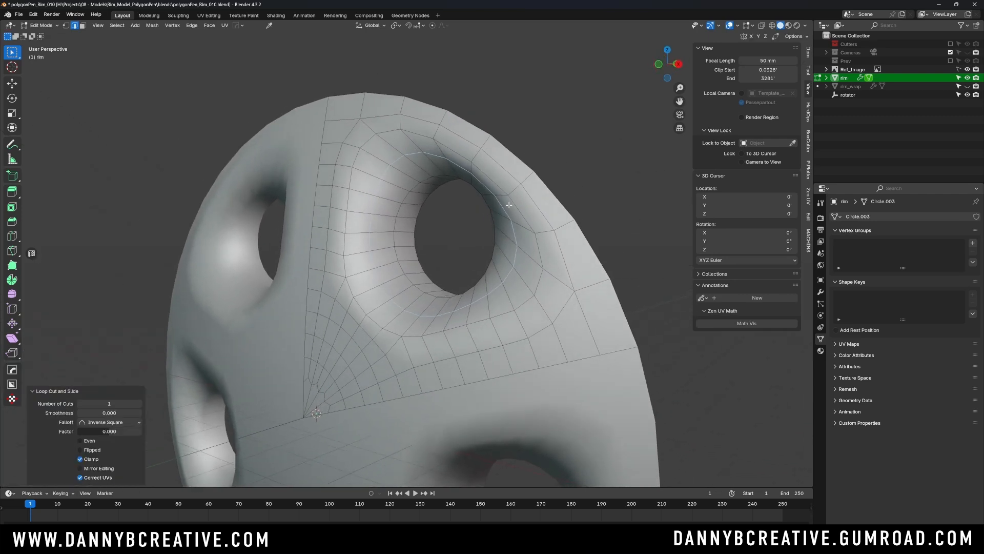
key(g)
key(y)
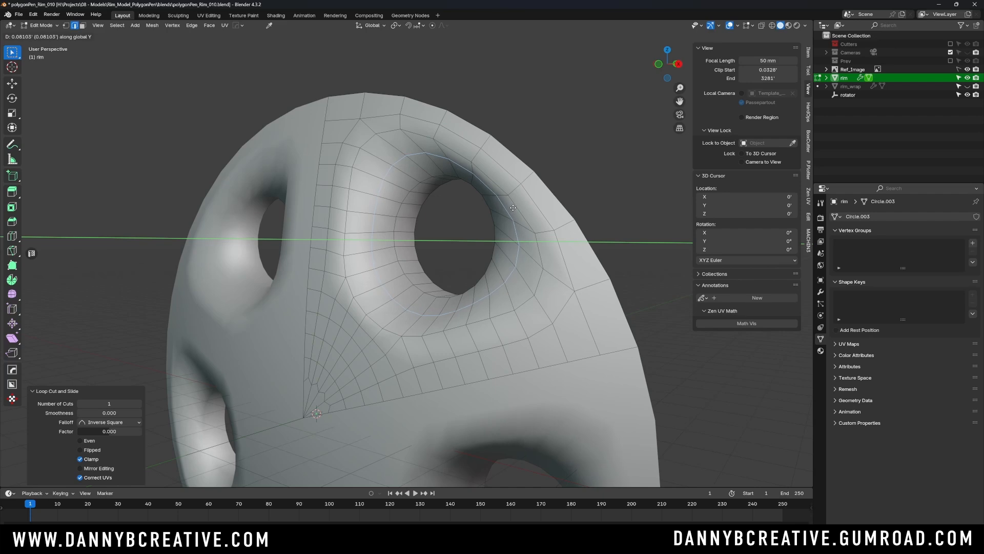
click(512, 208)
middle_drag(512, 207, 556, 189)
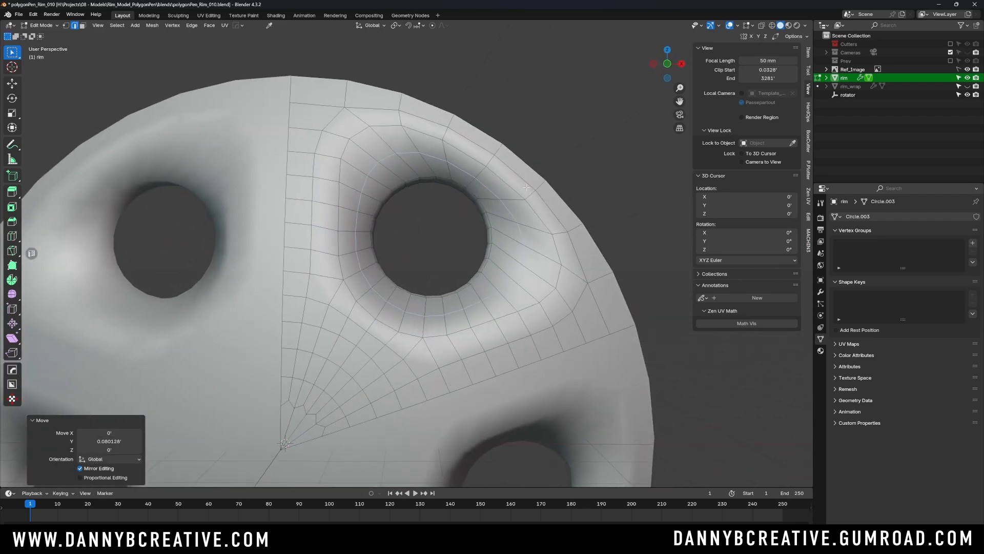
key(Tab)
scroll(490, 181, down, 2)
middle_drag(490, 181, 411, 220)
scroll(414, 216, up, 3)
scroll(421, 203, down, 1)
- Bevel the opening's outer edge loop and its round hole loop together by about 0.07', with 2 segments and profile 1
key(Tab)
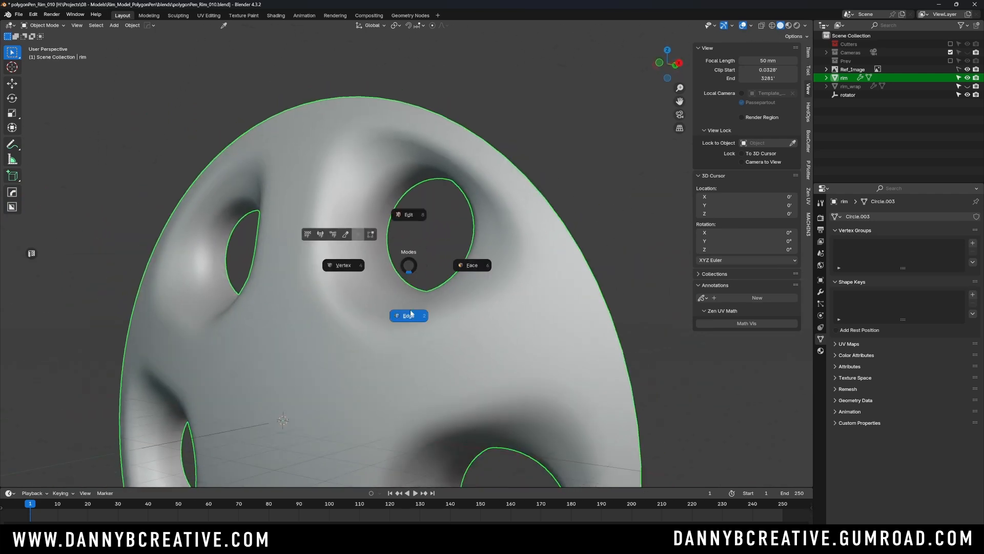
click(410, 313)
alt+click(327, 273)
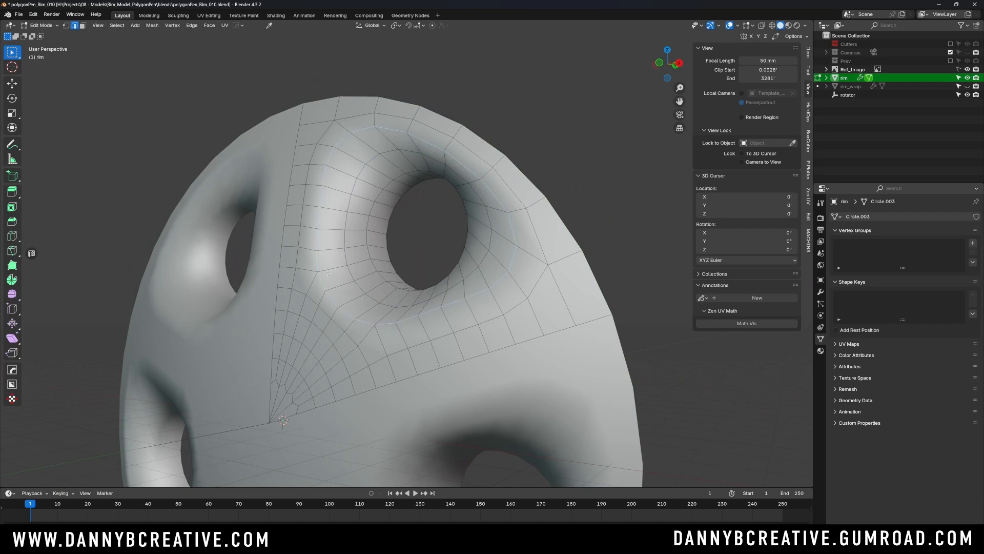
alt+shift+click(367, 241)
mouse_move(384, 241)
middle_down()
mouse_move(385, 295)
mouse_move(391, 239)
mouse_move(383, 244)
mouse_move(396, 234)
middle_up()
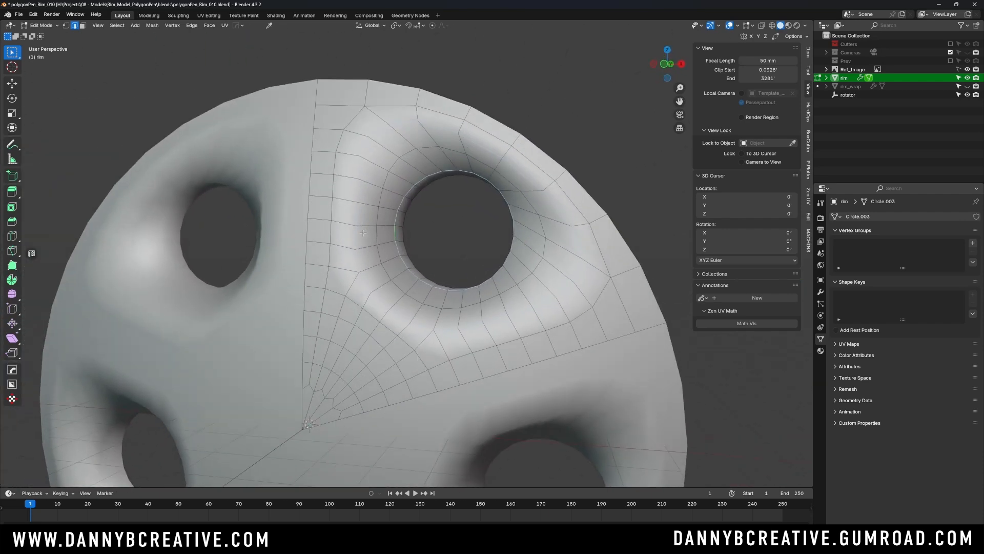
key(ctrl+b)
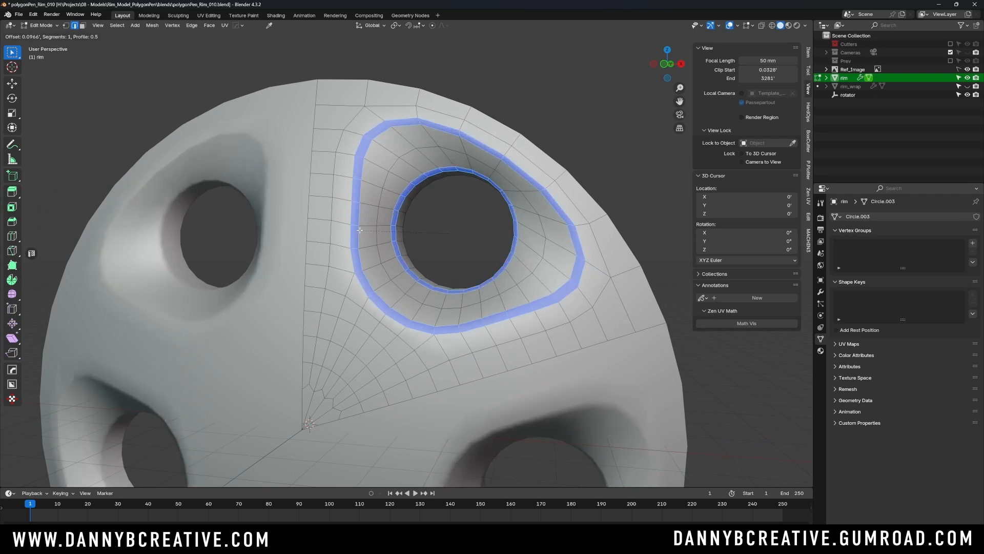
scroll(361, 230, up, 1)
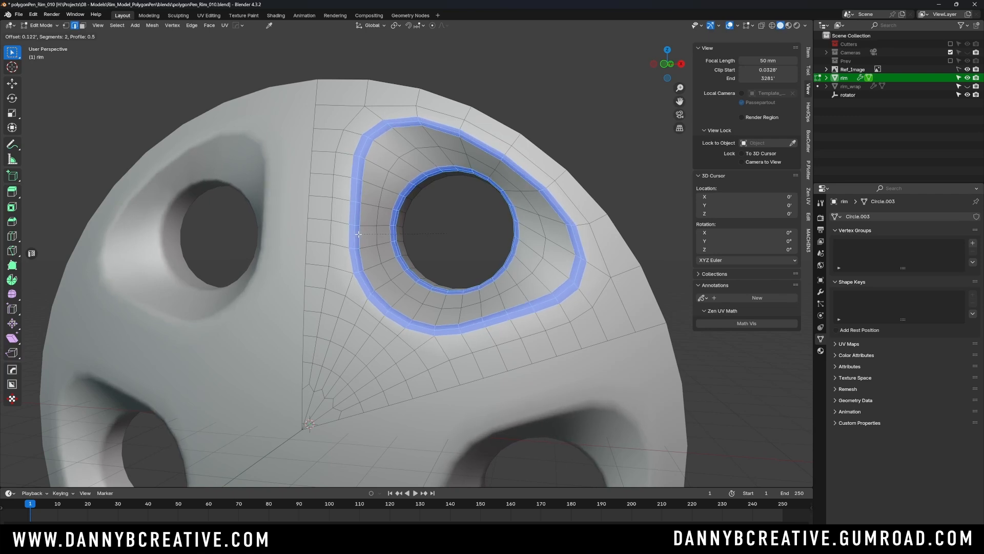
key(p)
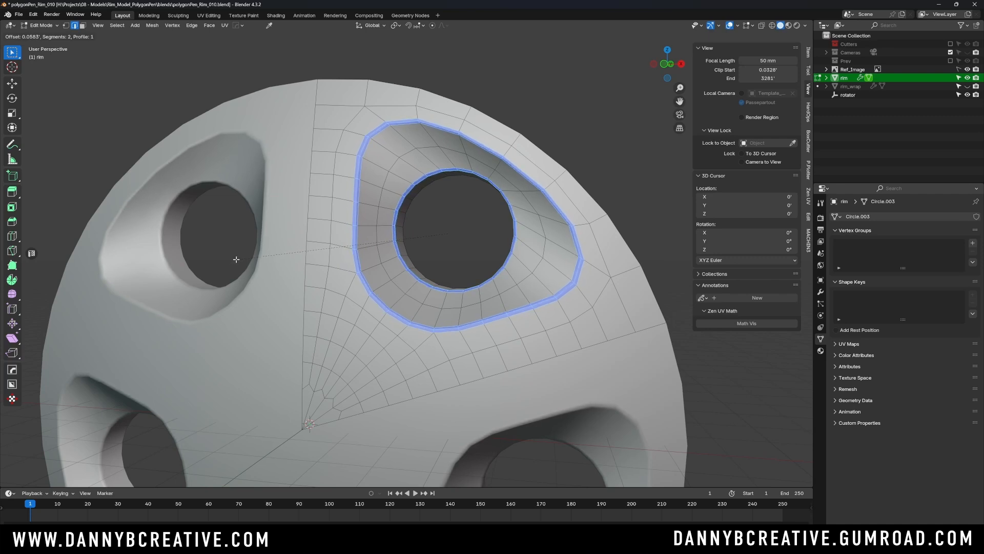
click(235, 259)
- Disable Loop Slide for the bevel around the spoke opening
shift+middle_drag(291, 306, 304, 259)
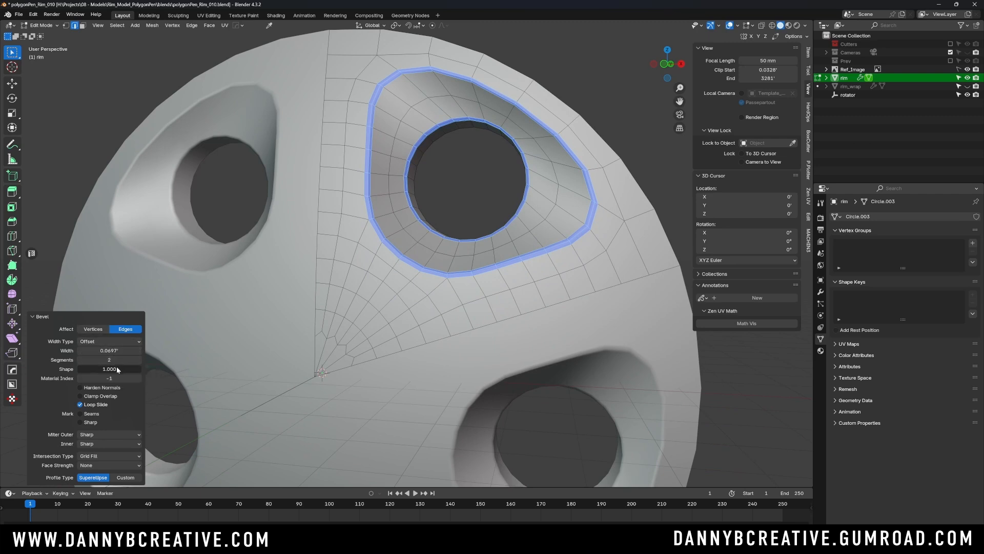
scroll(466, 204, up, 4)
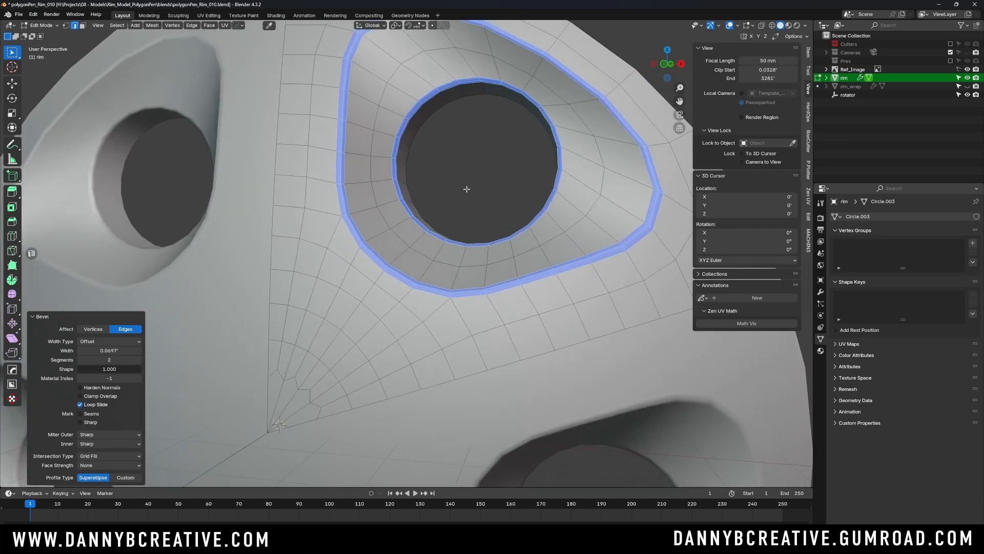
mouse_move(428, 231)
middle_down()
mouse_move(410, 225)
mouse_move(417, 220)
mouse_move(382, 286)
mouse_move(304, 330)
mouse_move(387, 274)
mouse_move(398, 246)
mouse_move(417, 234)
middle_up()
middle_drag(462, 190, 461, 182)
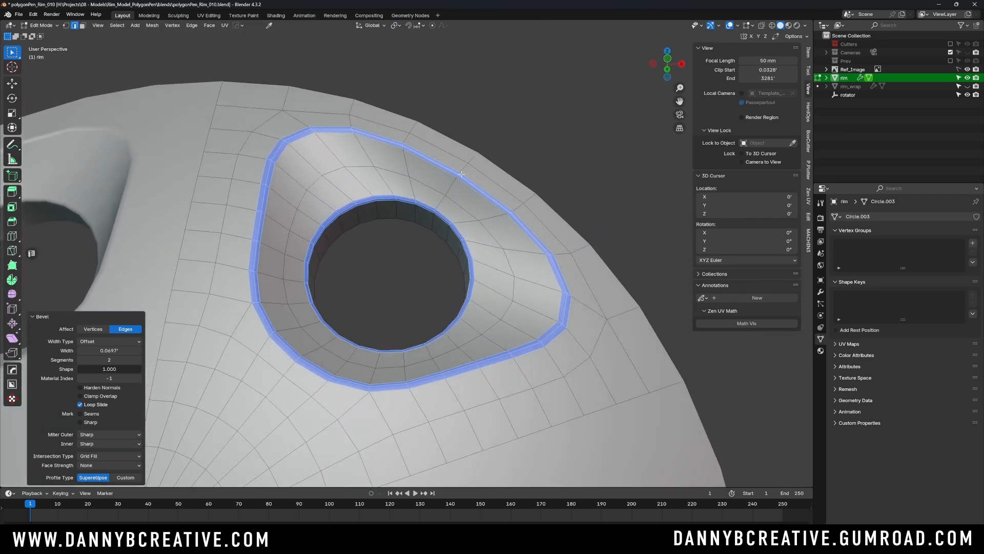
middle_drag(463, 175, 322, 308)
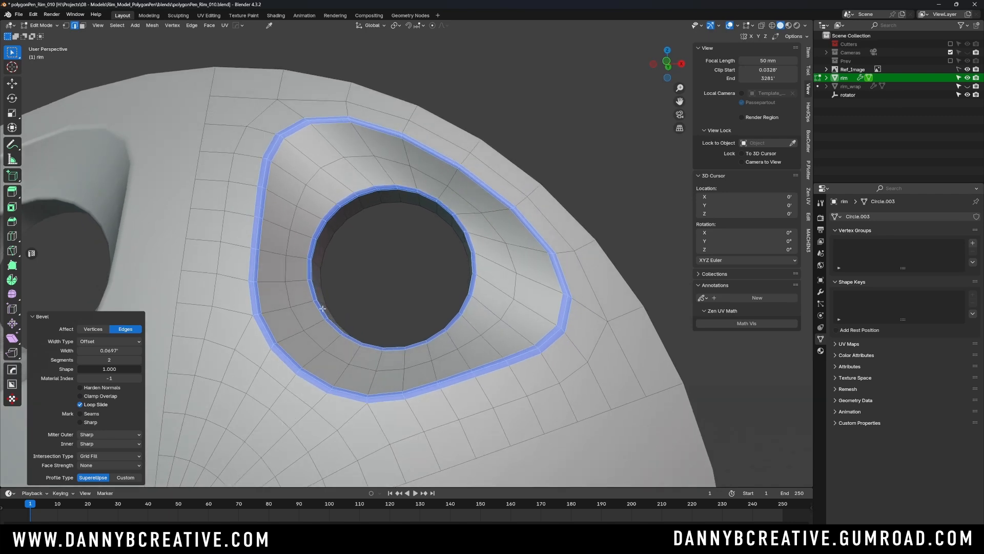
click(81, 405)
middle_drag(425, 244, 384, 257)
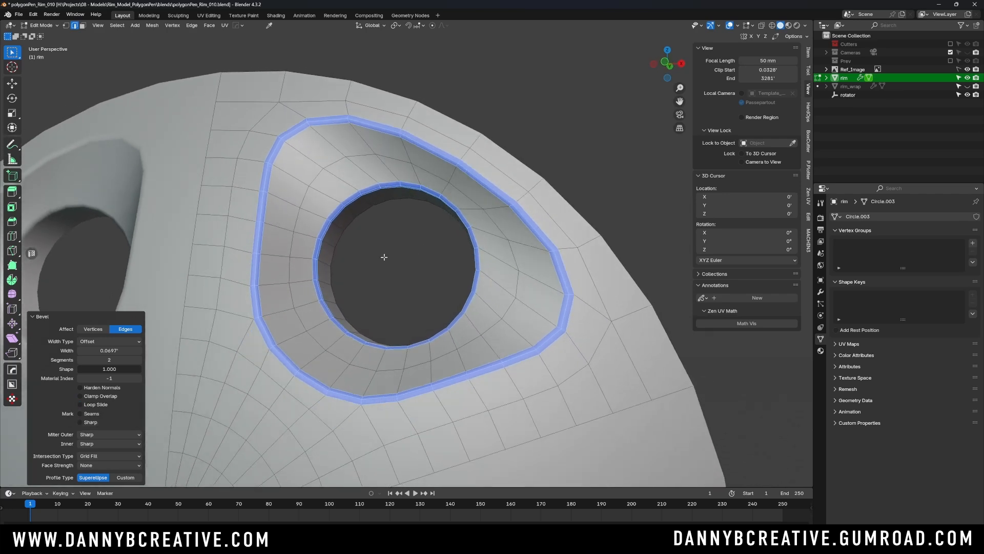
click(80, 404)
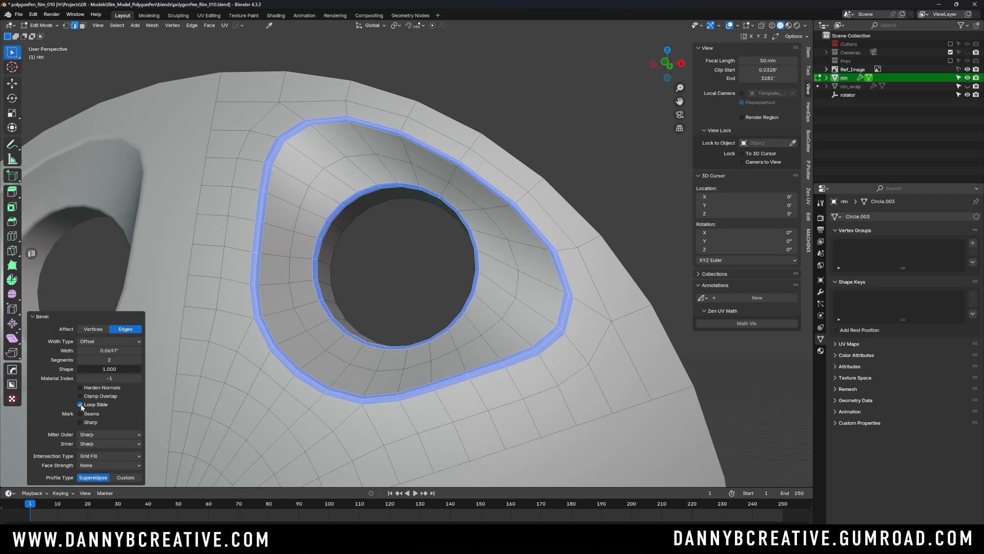
click(80, 405)
middle_drag(418, 216, 479, 193)
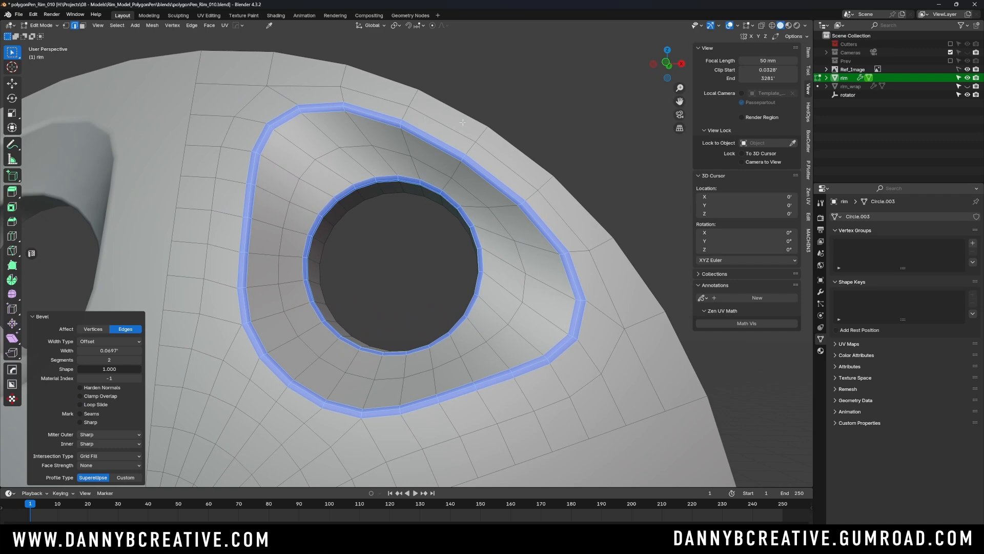
- Compare the bevelled corners up close with Loop Slide enabled and disabled, leaving it disabled
middle_drag(463, 121, 496, 232)
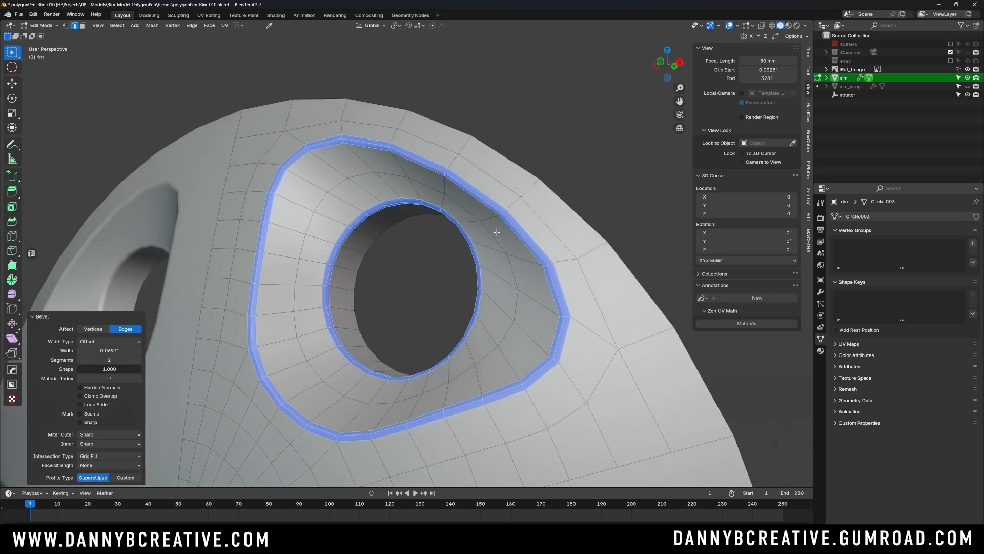
scroll(496, 232, up, 5)
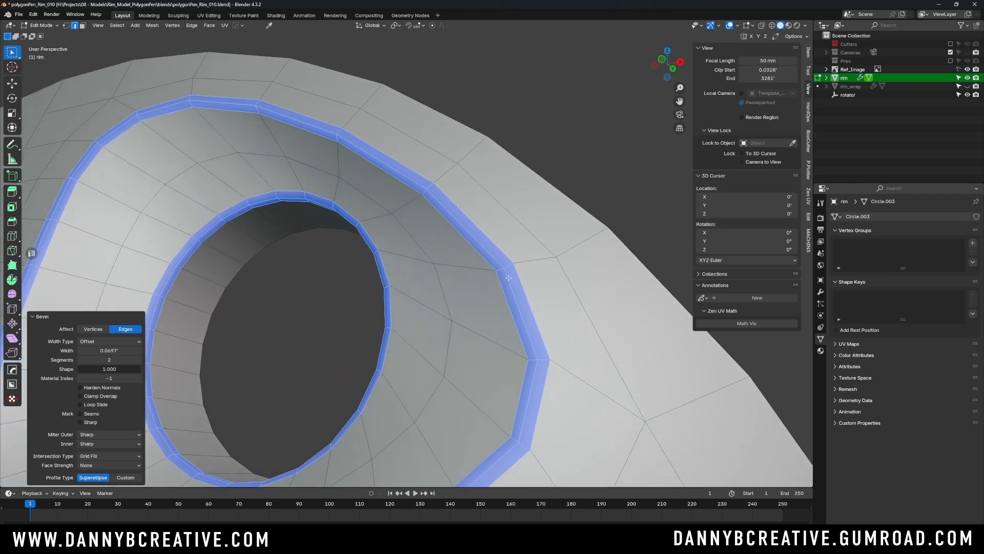
scroll(515, 262, up, 1)
scroll(565, 263, up, 4)
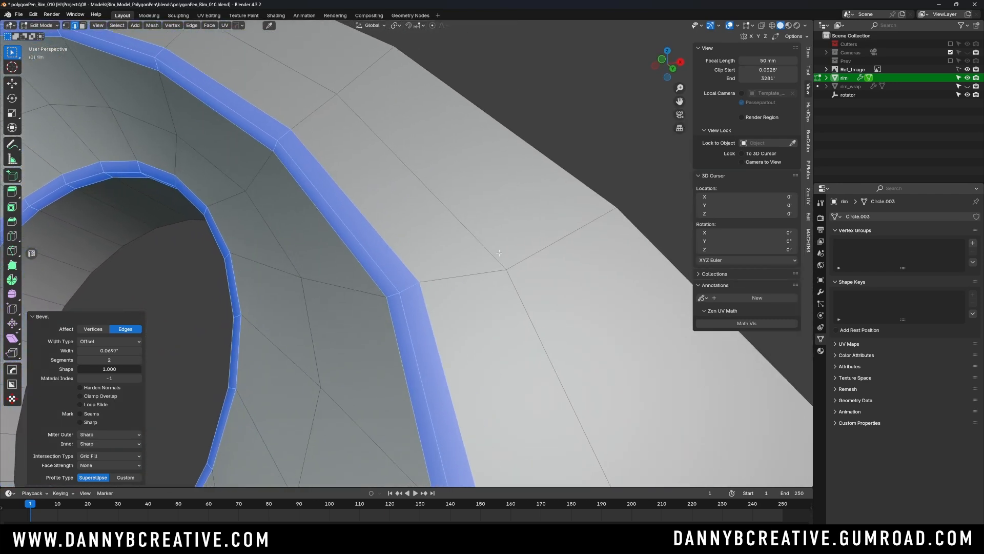
middle_drag(499, 252, 444, 304)
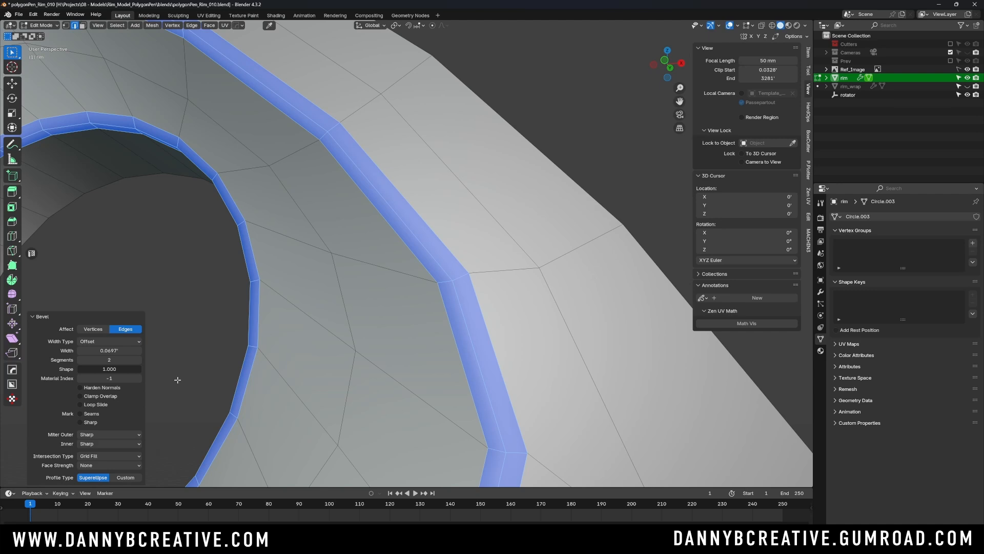
click(80, 405)
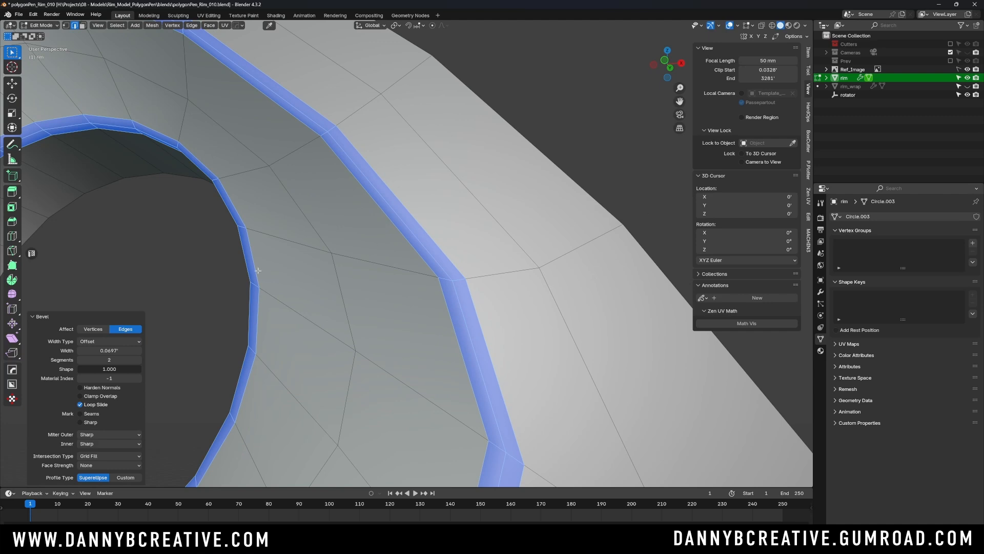
click(81, 404)
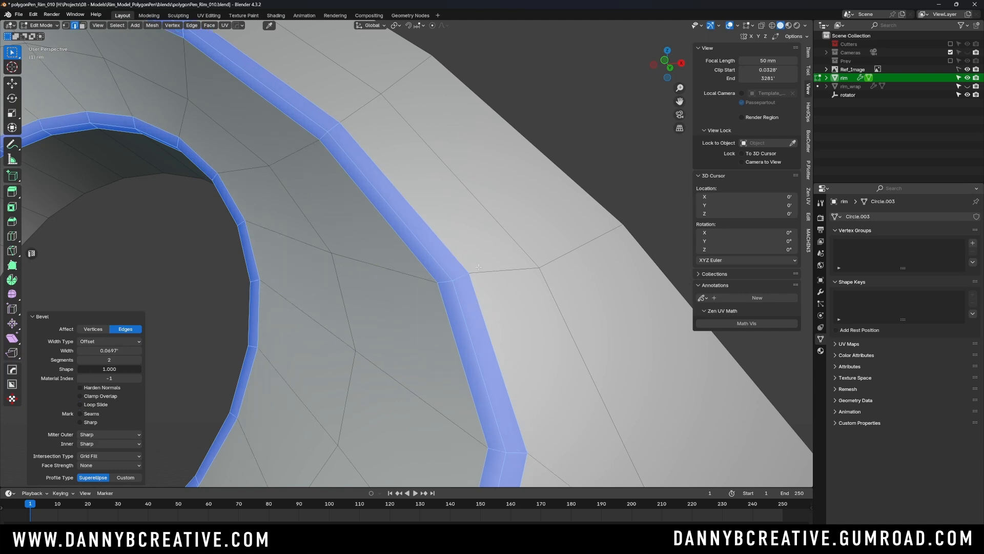
- Return to Object Mode, deselect the rim and save the file
scroll(479, 263, down, 6)
mouse_move(480, 262)
middle_down()
mouse_move(463, 272)
mouse_move(505, 246)
mouse_move(464, 268)
mouse_move(494, 252)
mouse_move(475, 250)
middle_up()
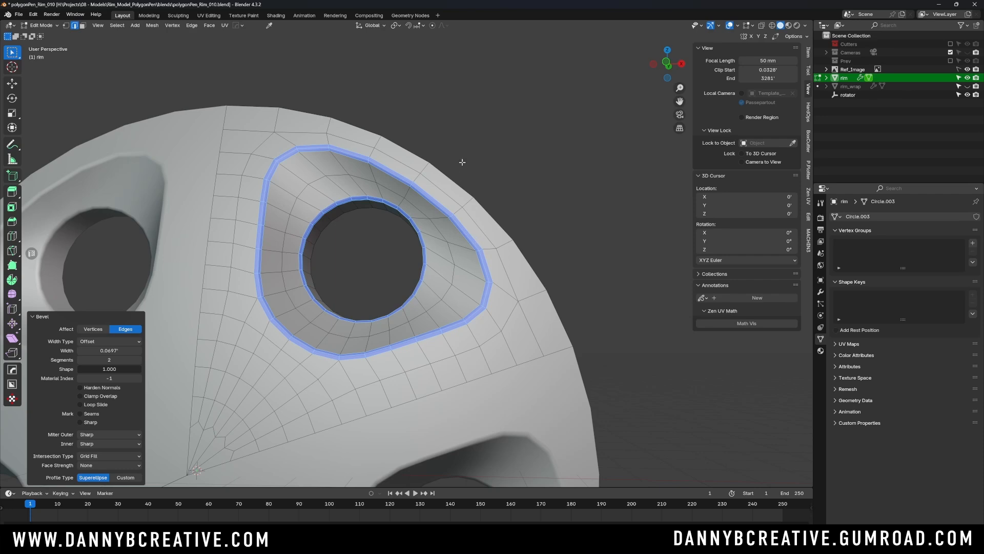
middle_drag(451, 197, 475, 222)
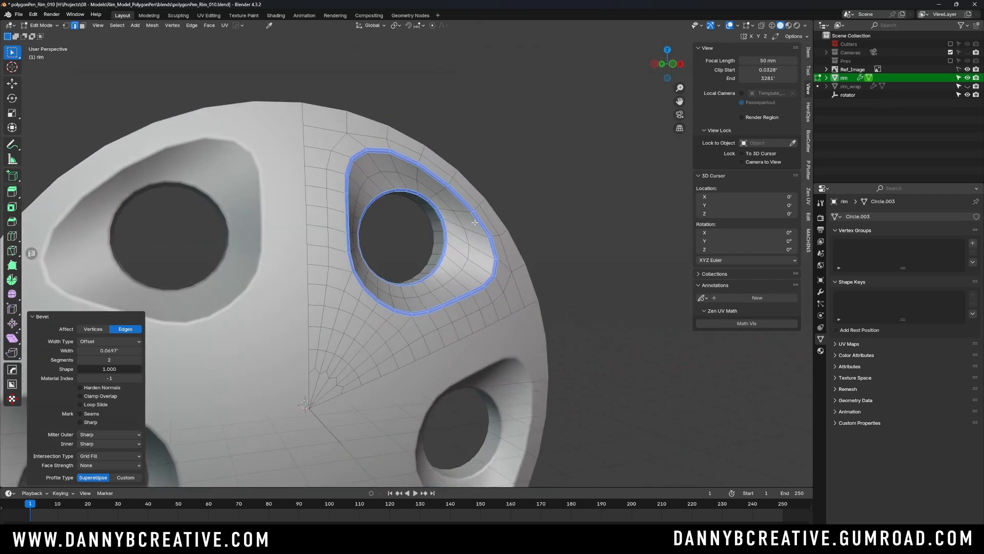
key(Tab)
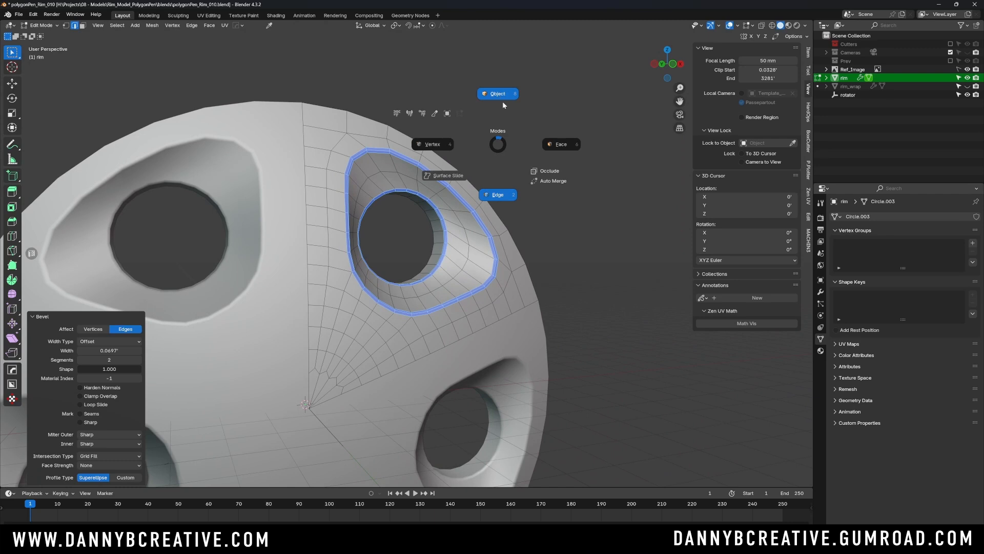
click(502, 105)
click(528, 170)
scroll(487, 205, down, 4)
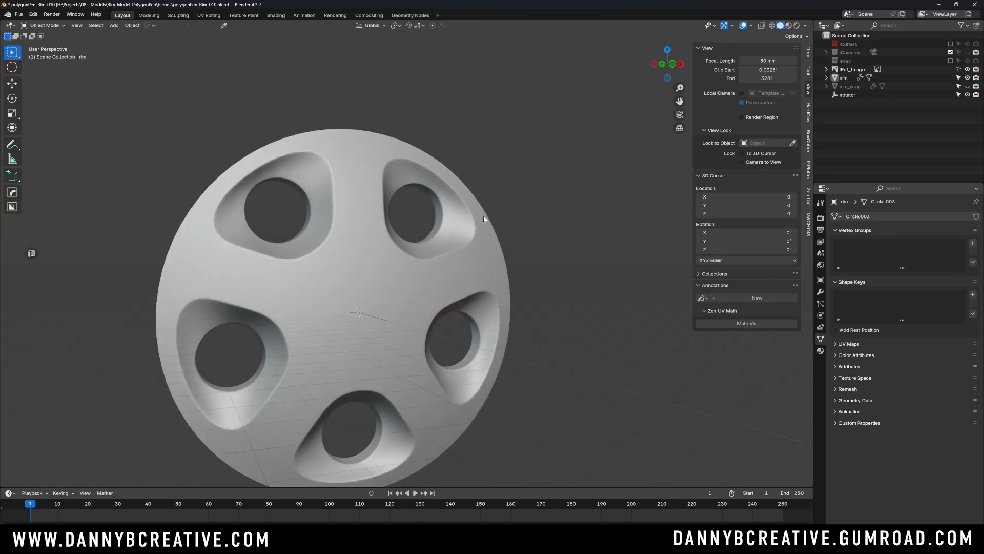
middle_drag(484, 216, 466, 242)
key(ctrl+s)
click(481, 244)
- Frame the rim in the front orthographic view and enable X-ray in Edit Mode to compare its wedge with the reference
key(KP_1)
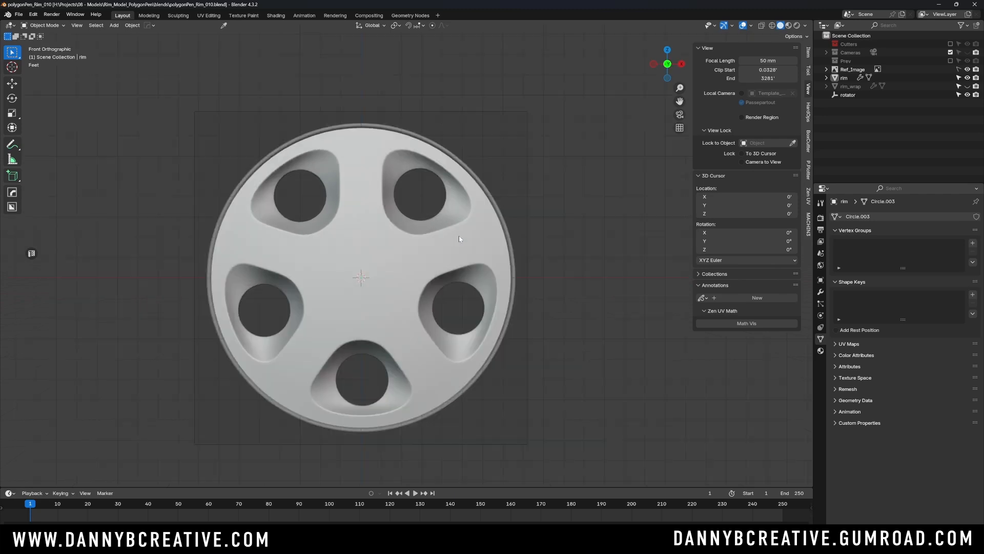
scroll(406, 284, up, 2)
click(406, 284)
key(KP_Decimal)
key(Tab)
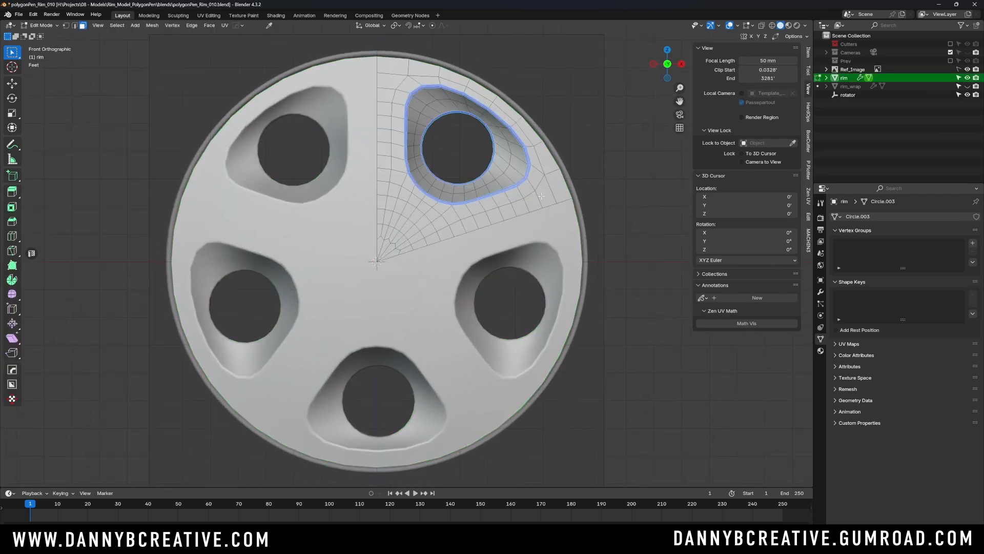
key(alt+z)
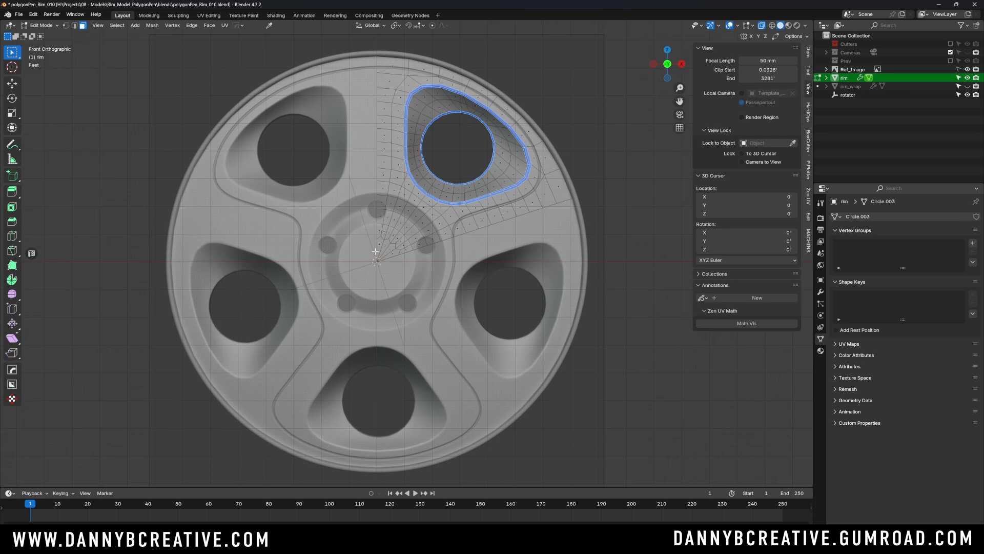
- Return to Object Mode and apply the rim's Array modifier, keeping the Subdivision modifier in the stack
key(Tab)
click(409, 122)
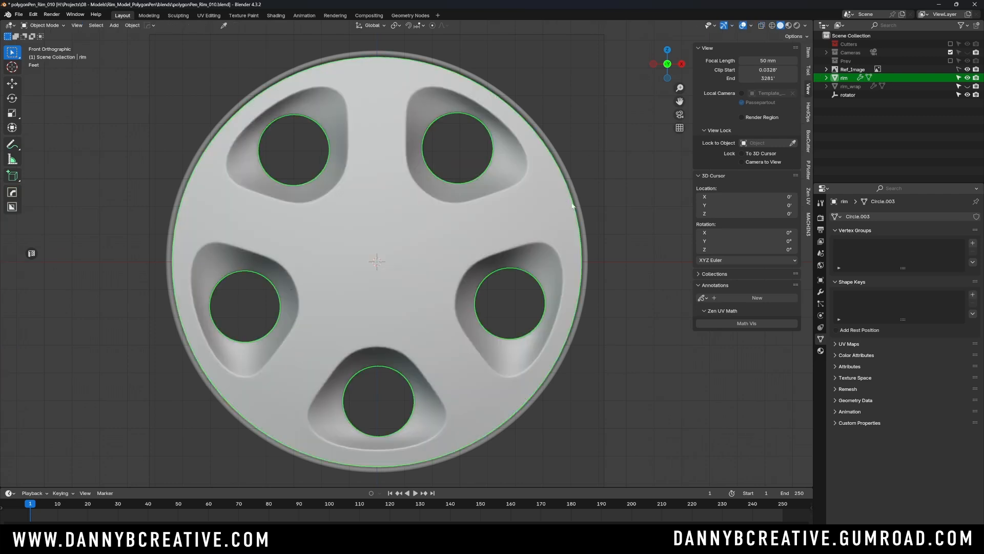
click(820, 291)
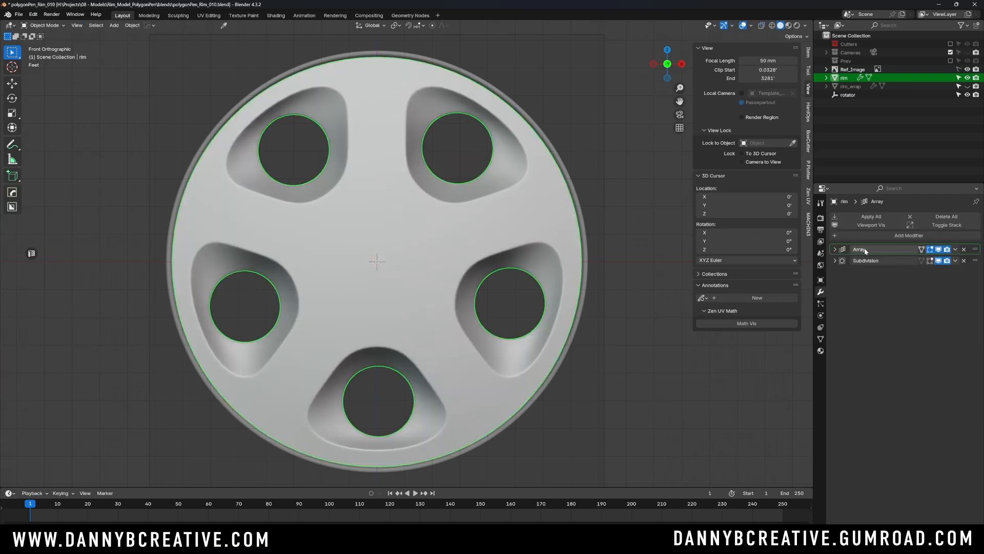
key(ctrl+a)
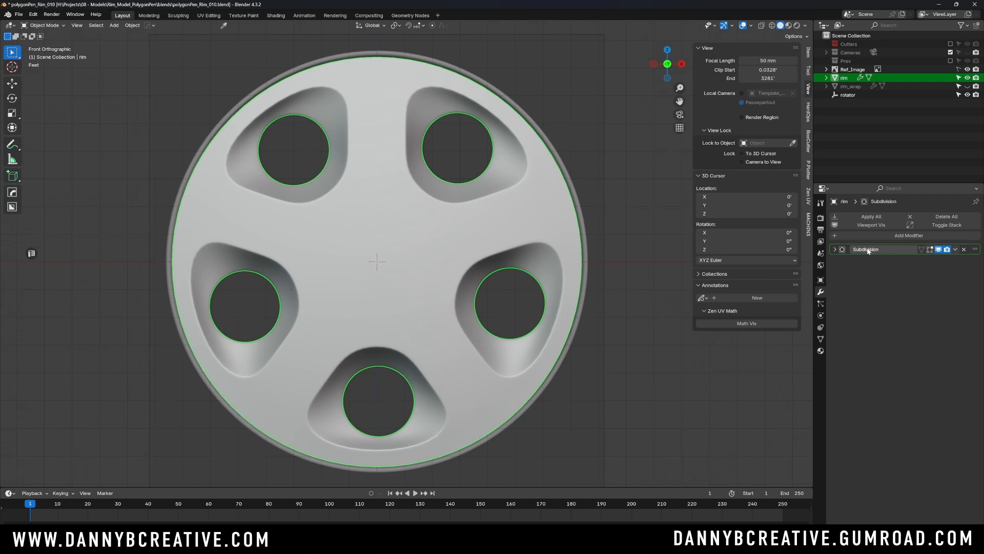
key(ctrl+z)
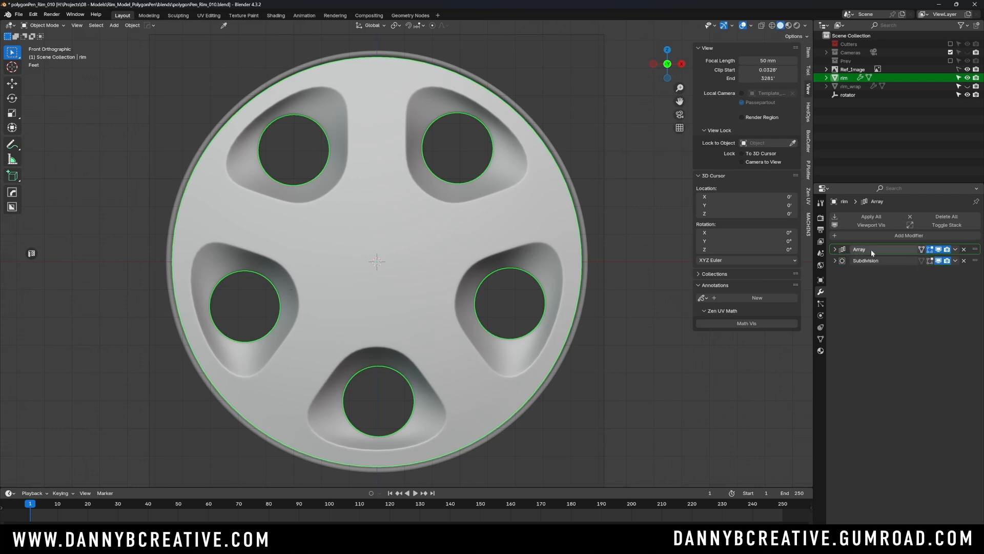
click(955, 249)
key(ctrl+a)
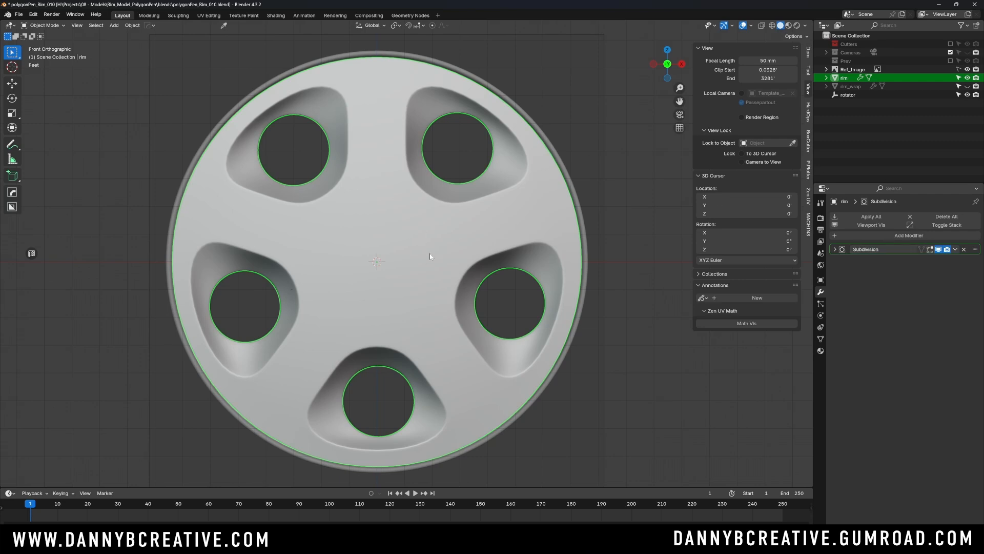
- Enter Edit Mode on the rim, enable X-ray, clear the selection and switch to edge selection
key(Tab)
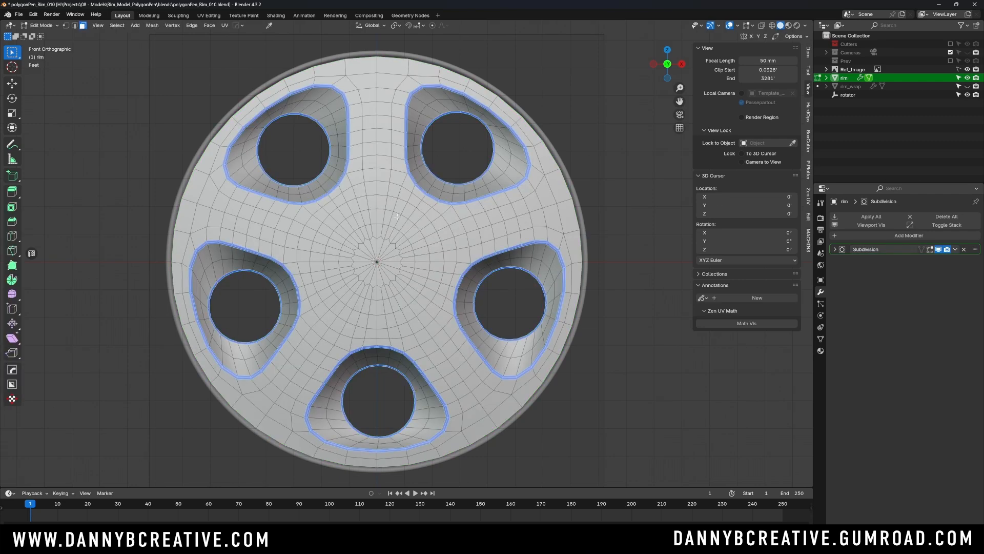
key(alt+z)
key(alt+a)
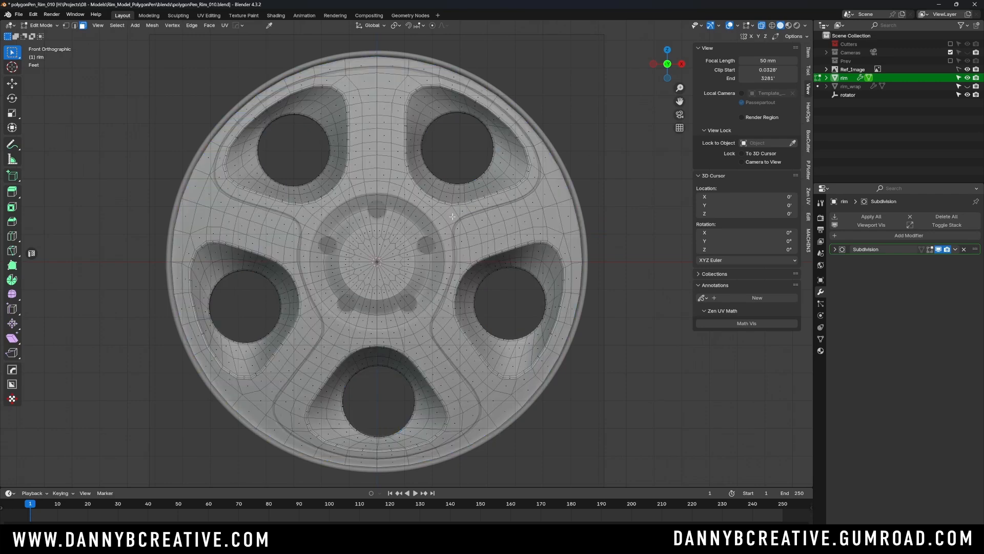
scroll(412, 237, up, 4)
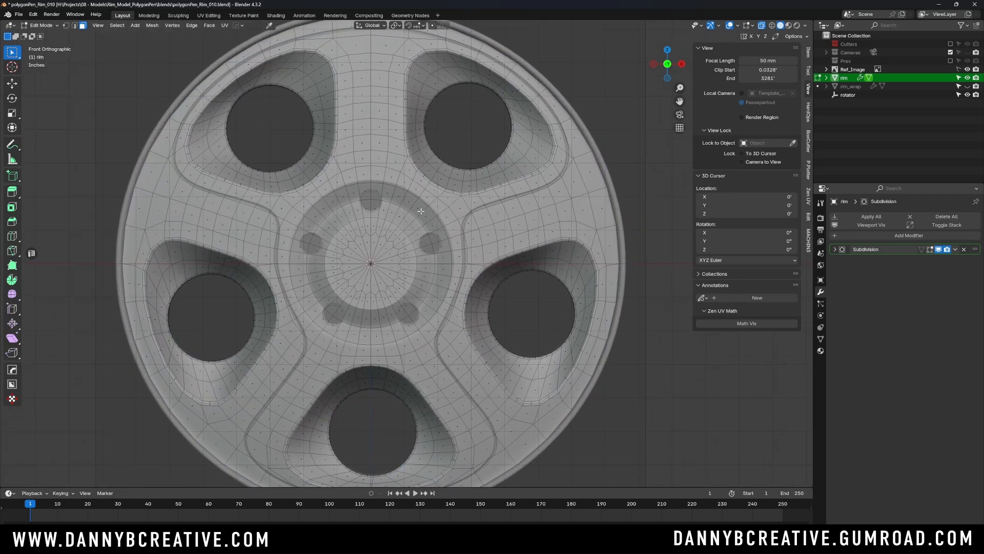
key(Tab)
click(453, 282)
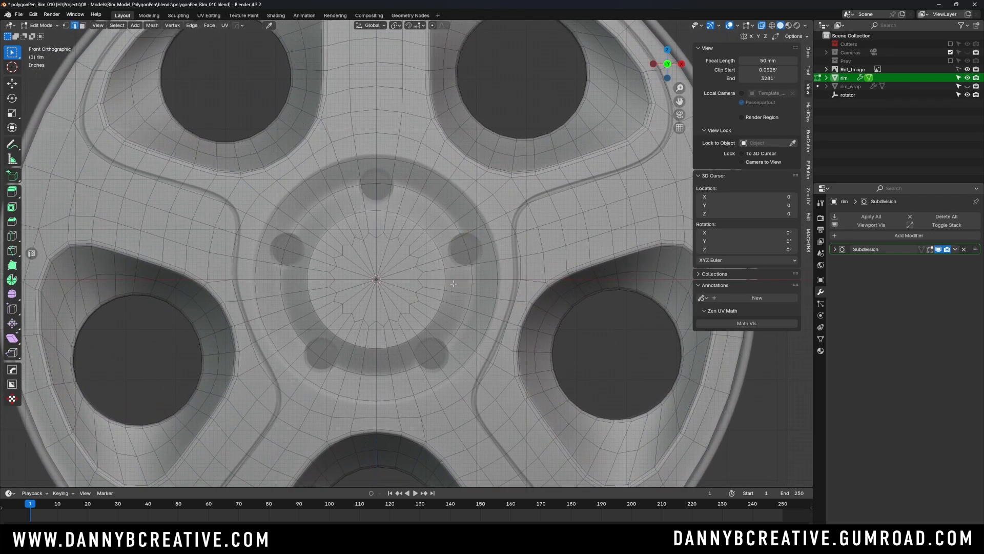
- Select the circular edge loop around the central hub and move it inward along Y by about 0.3'
alt+click(463, 242)
scroll(441, 215, down, 2)
middle_drag(450, 236, 424, 254)
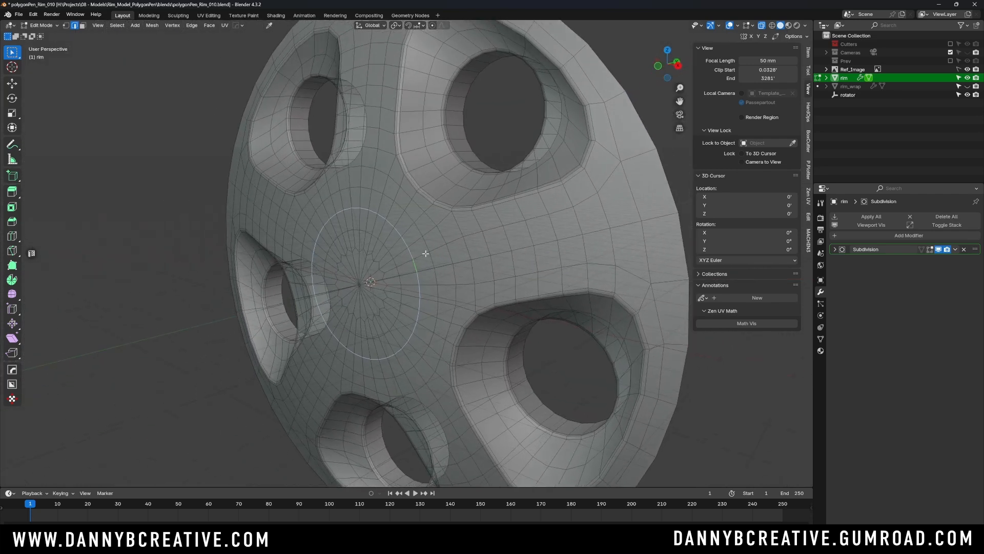
key(g)
key(y)
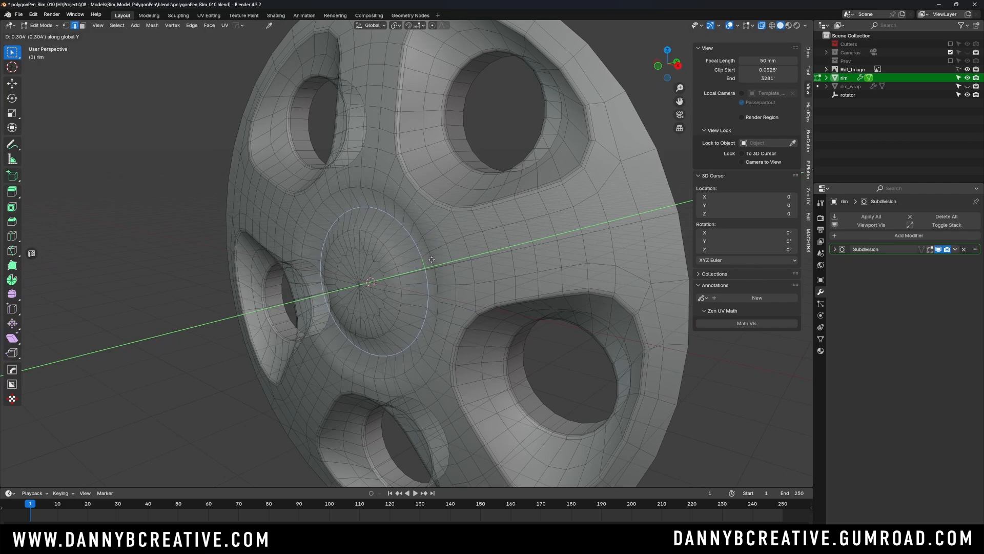
click(434, 259)
- Check the hub recess's shading in Object Mode and return to Edit Mode in the front orthographic view with X-ray
middle_drag(434, 258, 391, 201)
key(Tab)
click(466, 158)
scroll(448, 211, down, 2)
scroll(409, 211, up, 2)
key(KP_1)
key(Tab)
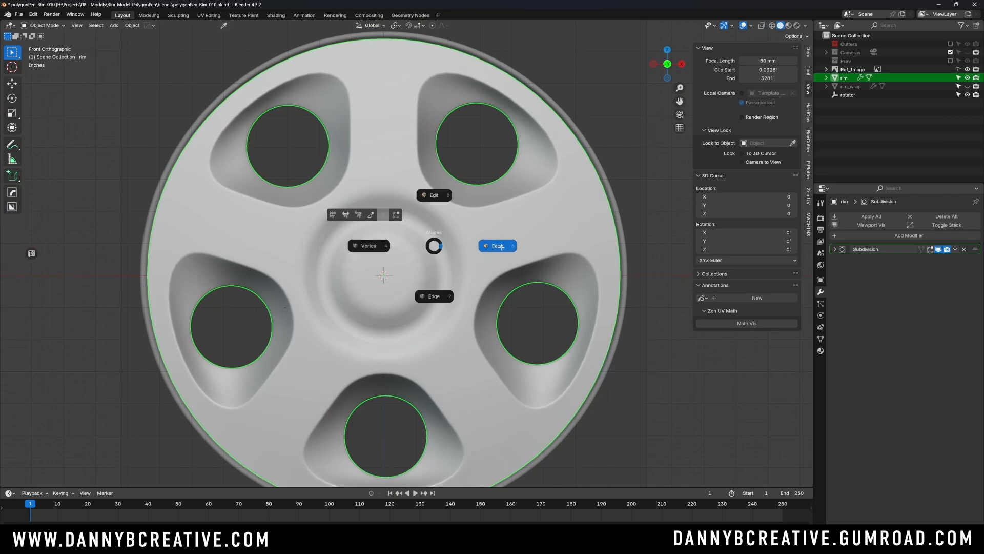
click(486, 245)
key(alt+z)
shift+middle_drag(400, 246, 445, 234)
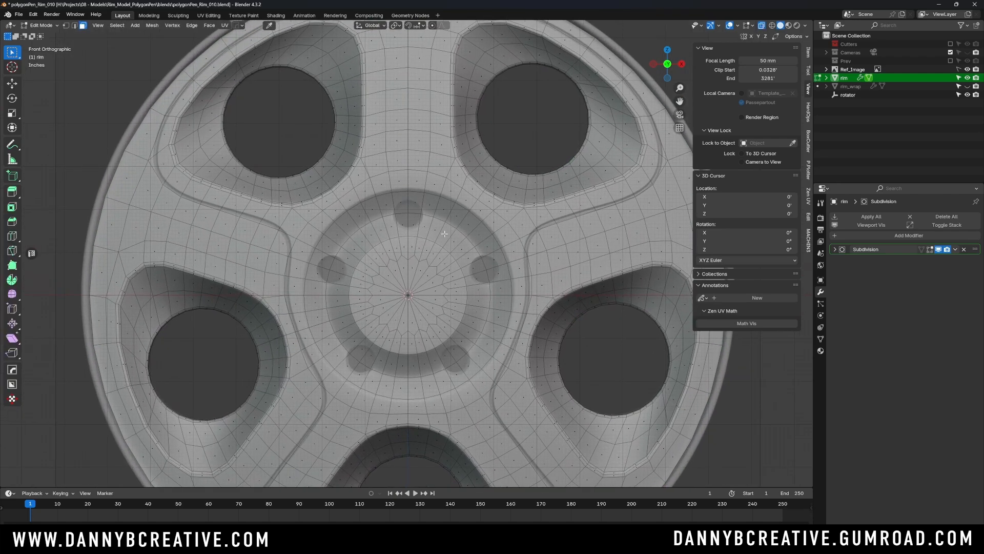
- Select the edge loop running through the lug hole centres and bevel it with 2 segments and an offset of about 0.44'
alt+click(431, 218)
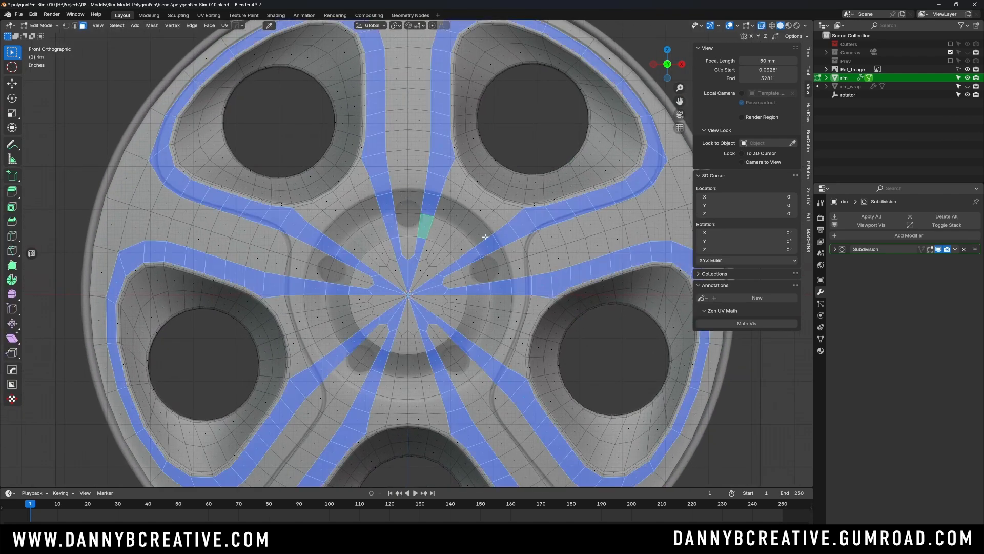
key(Tab)
click(479, 259)
alt+click(468, 236)
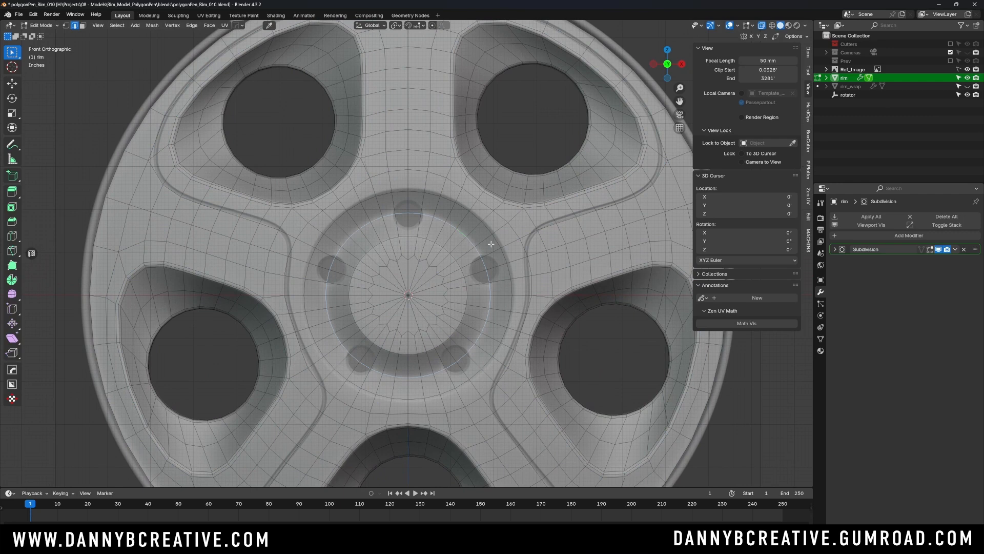
key(ctrl+b)
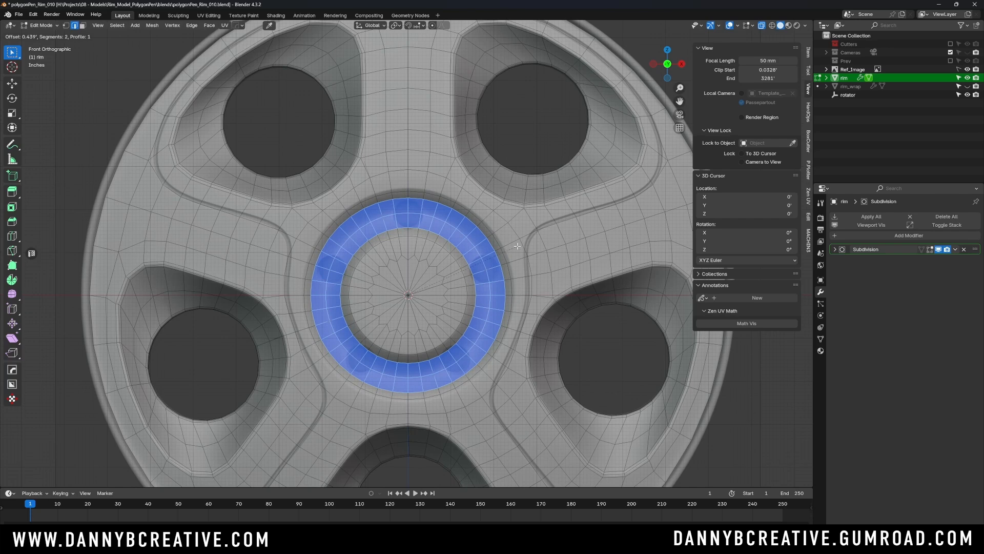
click(517, 246)
- Return to Object Mode and examine the bevelled hub ring from an angle, toggling the wireframe overlay on and off
key(Tab)
click(481, 82)
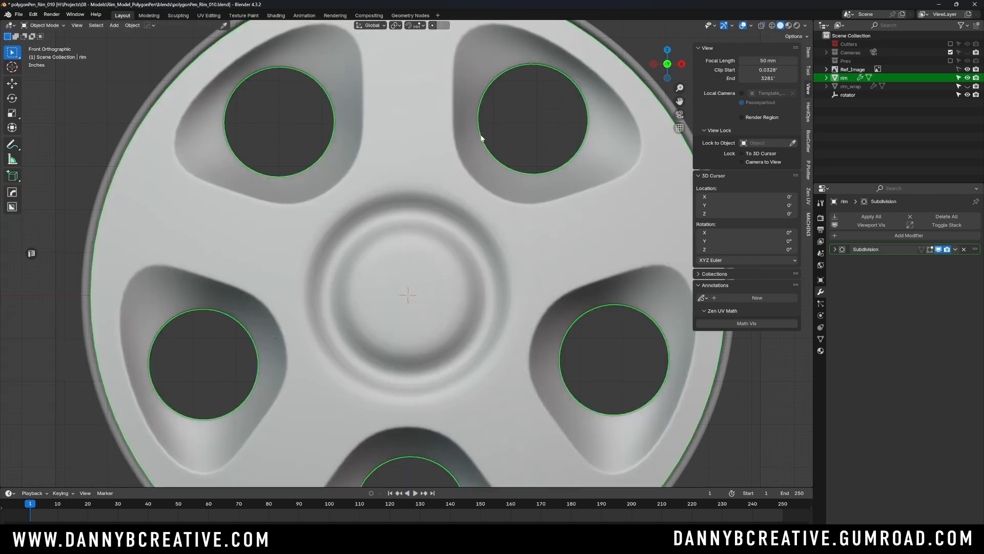
ctrl+middle_drag(480, 139, 446, 229)
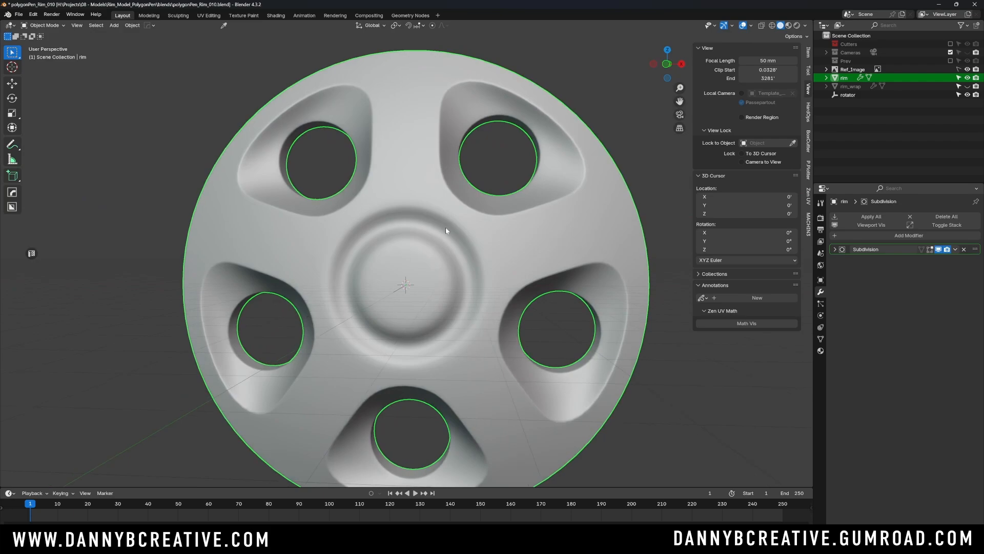
key(alt+v)
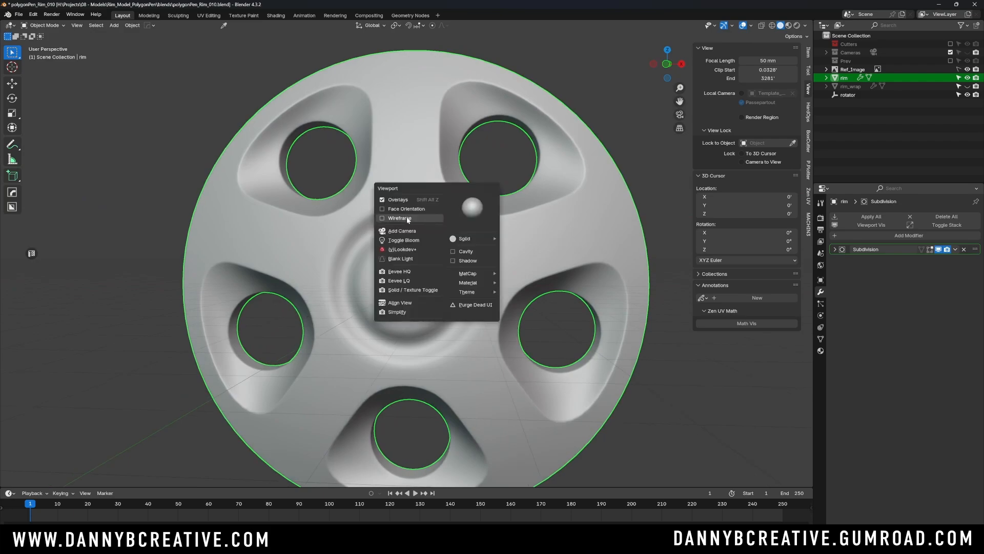
click(408, 219)
middle_drag(405, 230, 439, 235)
key(alt+v)
click(463, 232)
- Switch to vertex selection in the front orthographic view with X-ray enabled and clear the selection at the upper lug hole
key(Tab)
click(470, 211)
key(KP_1)
key(Tab)
click(380, 200)
key(alt+z)
ctrl+middle_drag(440, 235, 433, 202)
scroll(442, 195, up, 5)
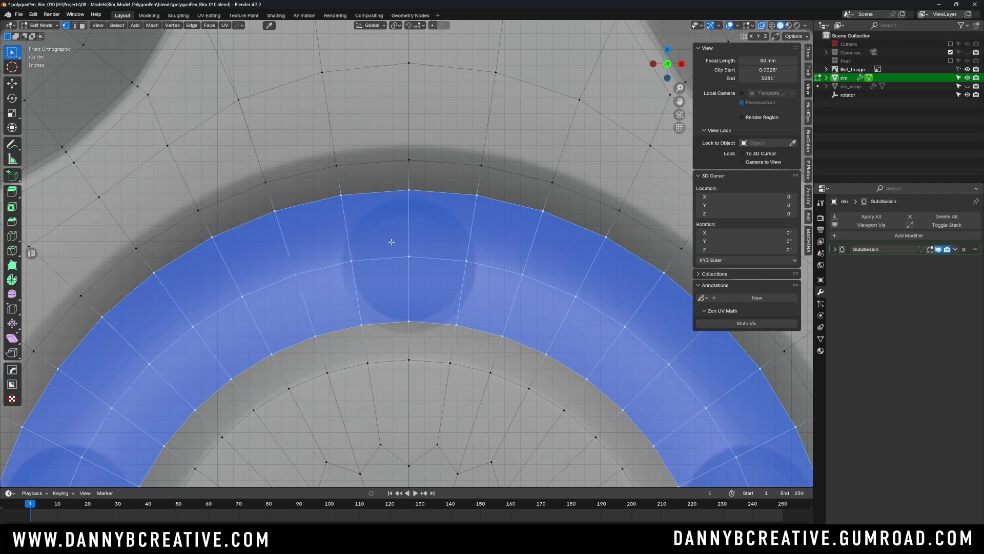
key(alt+a)
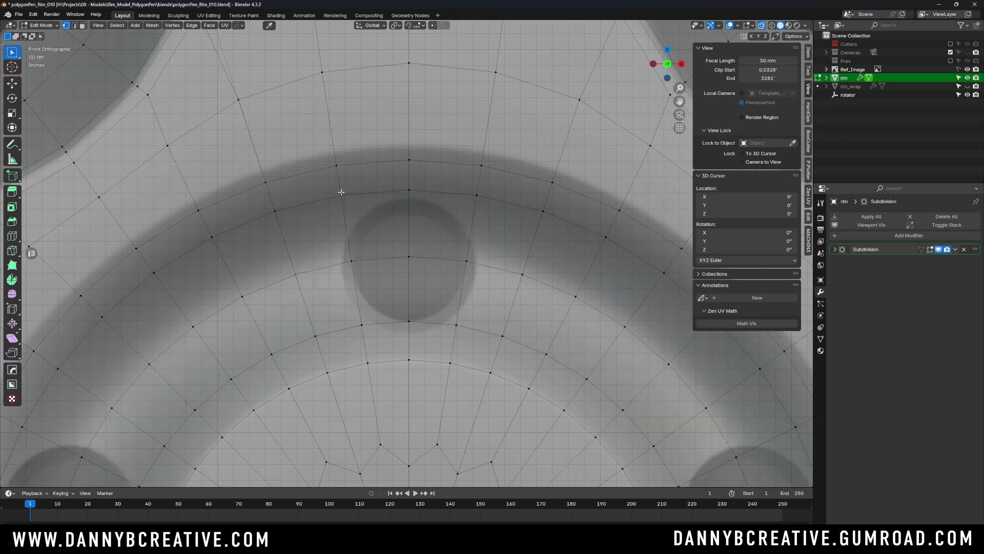
- Compare the vertices around the upper lug hole and the neighbouring holes with the reference, selecting the hole's central vertex
click(465, 260)
click(353, 263)
click(410, 256)
scroll(414, 200, down, 2)
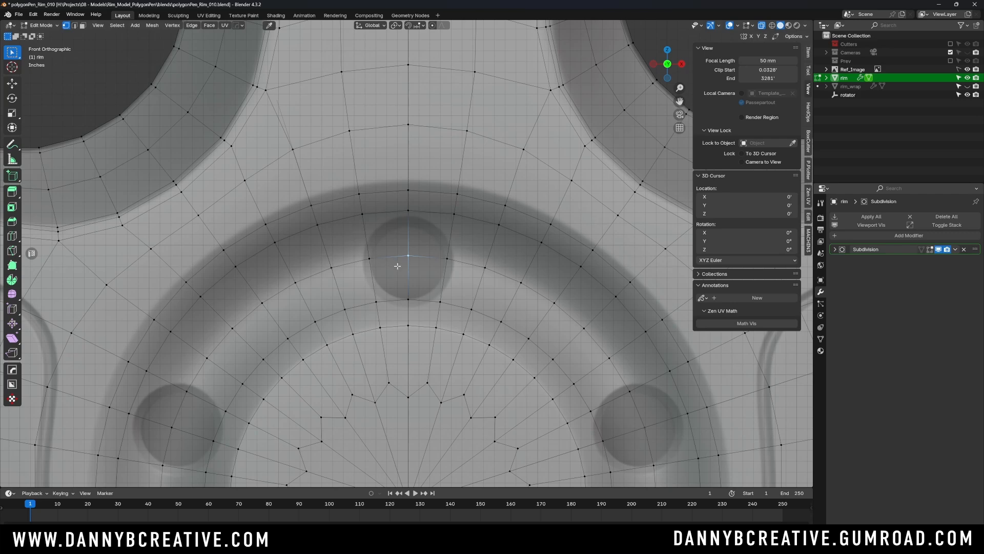
scroll(397, 266, down, 1)
shift+middle_drag(397, 266, 411, 172)
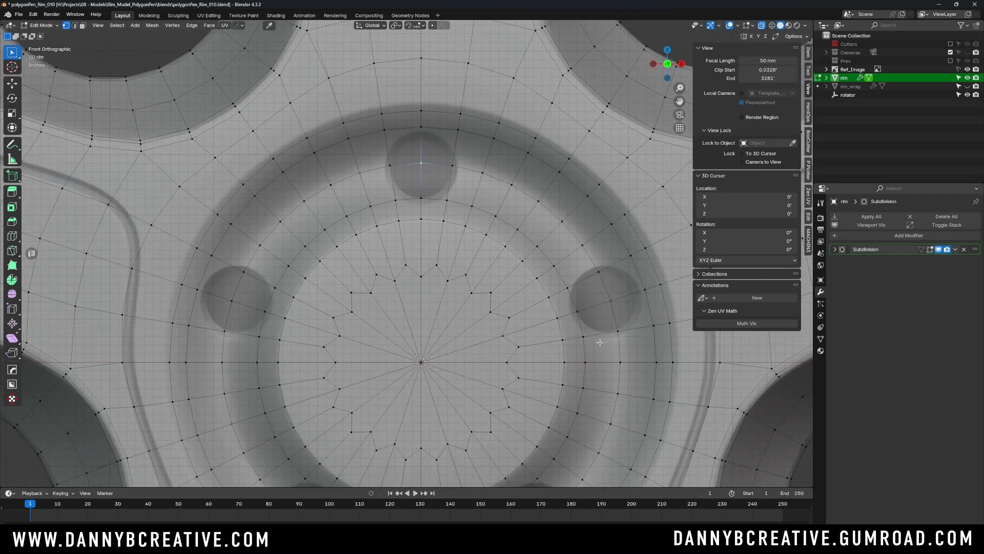
scroll(599, 342, down, 7)
- Return to Object Mode, deselect the rim and enable X-ray to expose the reference lug holes
key(Tab)
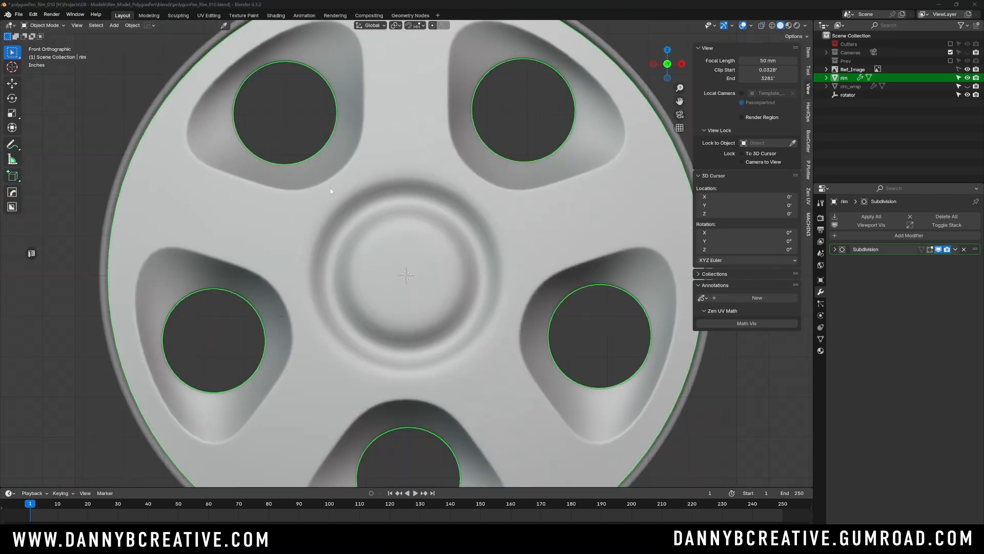
scroll(403, 259, up, 1)
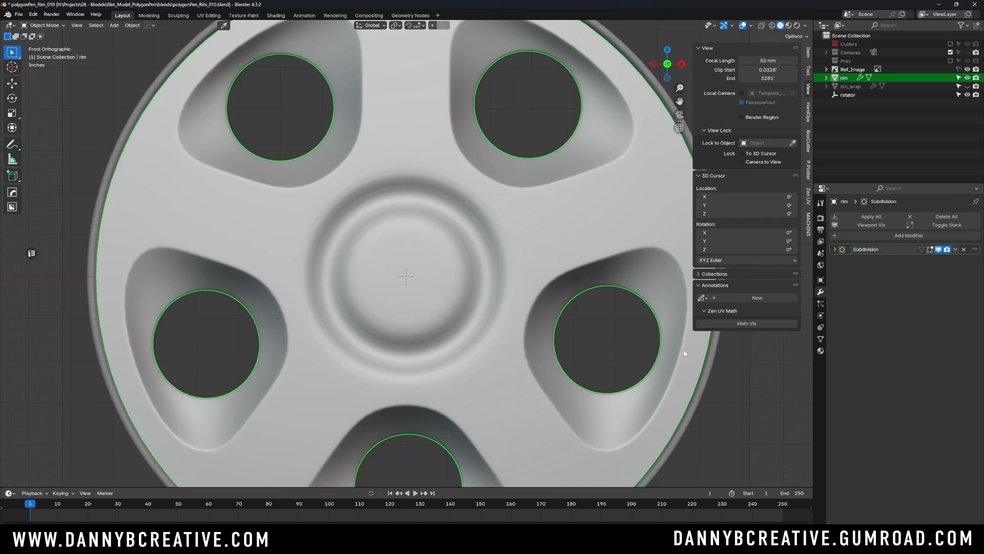
click(744, 405)
key(alt+z)
scroll(456, 248, down, 1)
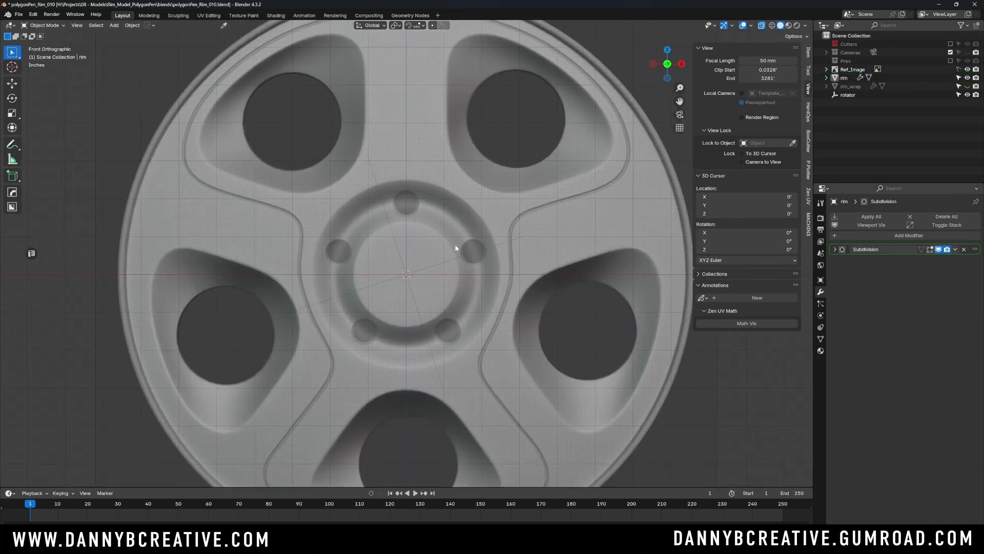
scroll(451, 249, down, 1)
- Add a cylinder mesh with 8 vertices and align it to the view
key(shift+a)
mouse_move(450, 253)
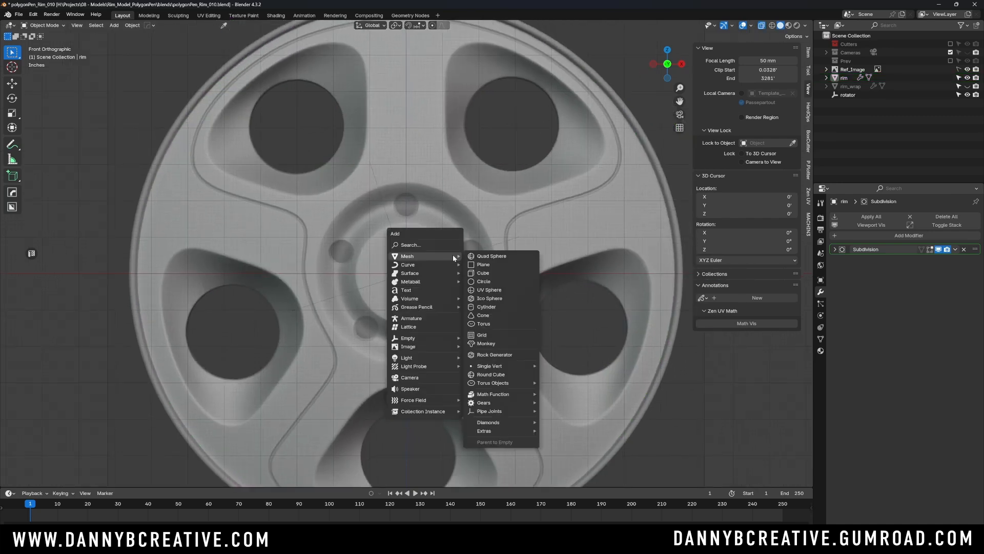
click(505, 306)
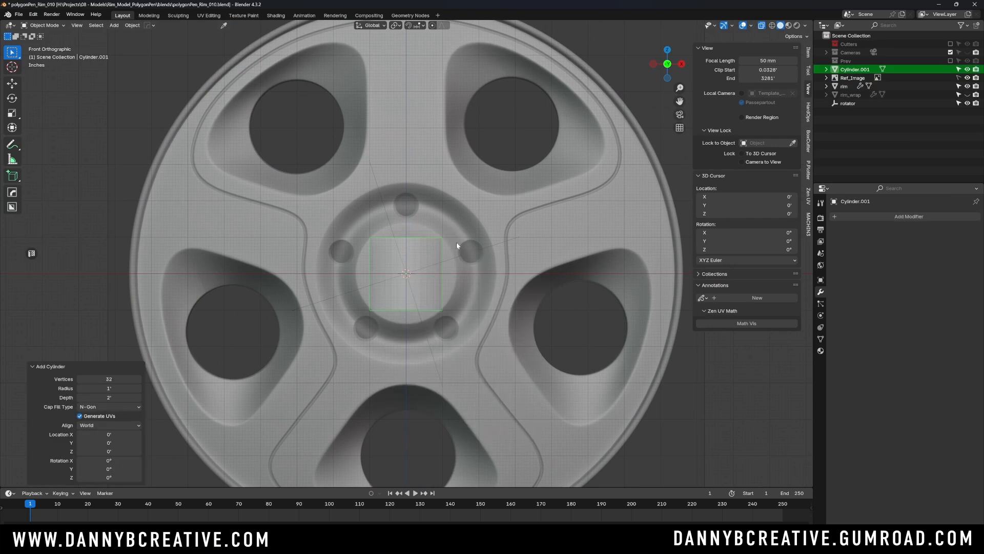
click(108, 378)
text(8)
key(Tab)
key(Tab)
key(Tab)
key(Return)
click(97, 423)
click(96, 444)
- Scale the cylinder to about 0.456 and move it about 1.88' up along Z onto the uppermost lug hole
scroll(362, 274, up, 3)
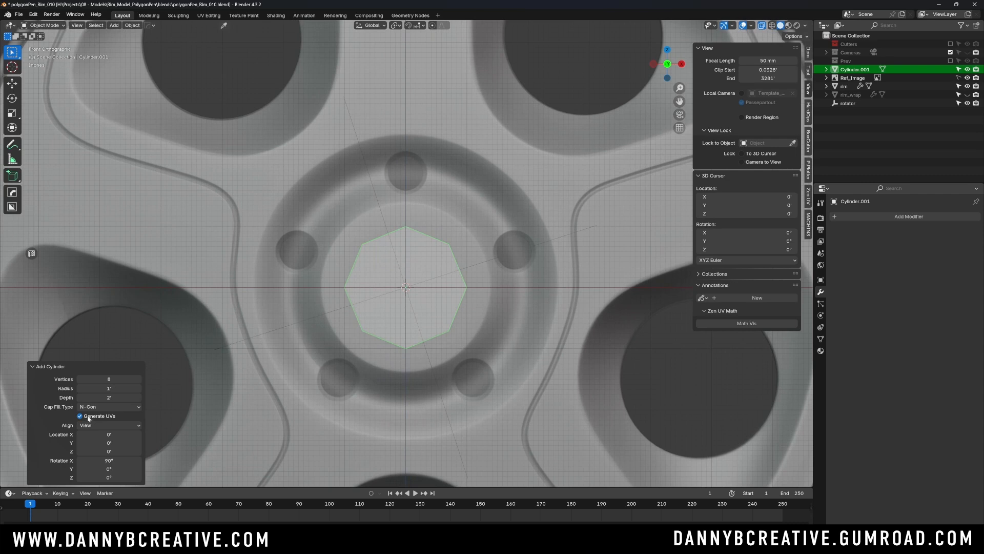
shift+middle_drag(406, 264, 444, 338)
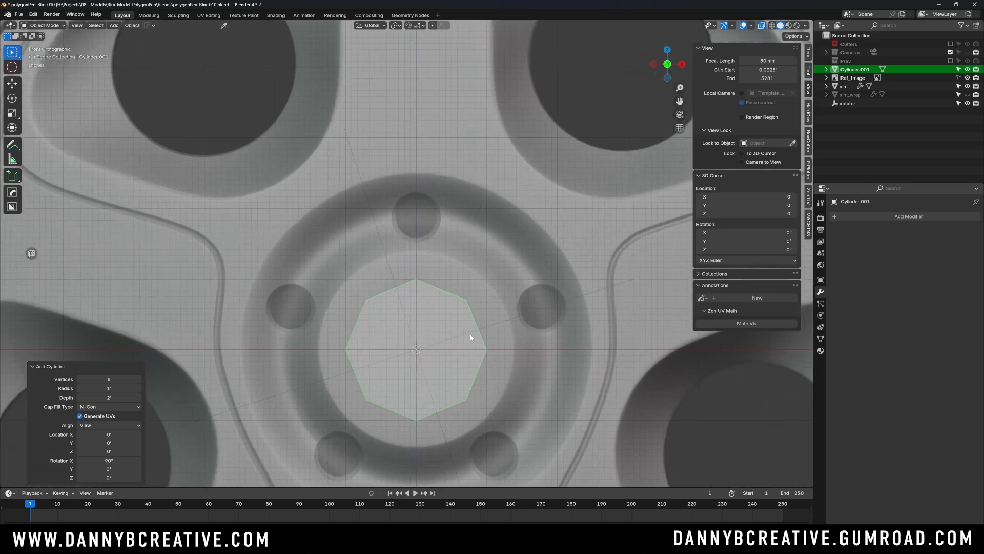
key(s)
click(438, 348)
key(g)
key(z)
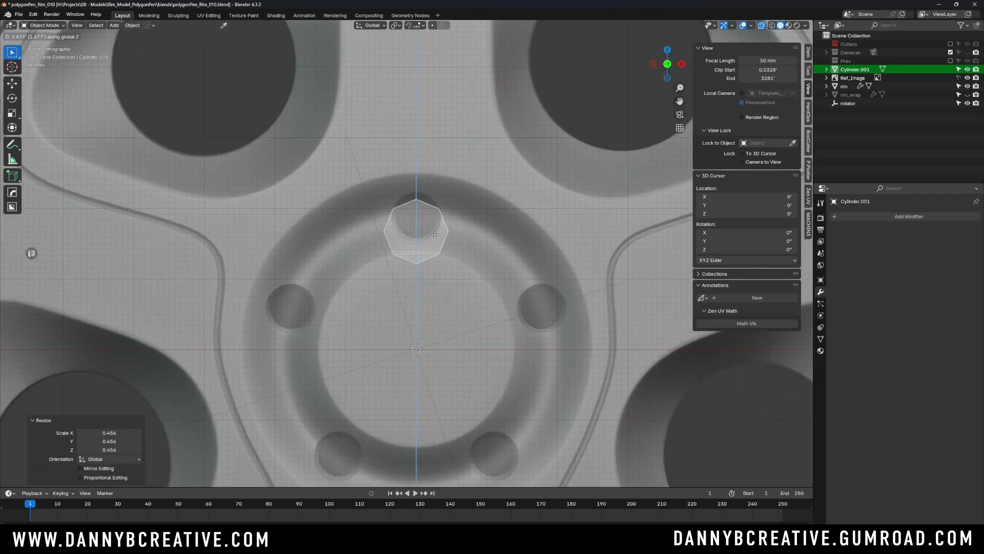
click(436, 228)
- Scale the cylinder to about 0.801 and move it down about 0.0056' along Z to fit the uppermost reference lug hole
ctrl+middle_drag(439, 220, 437, 267)
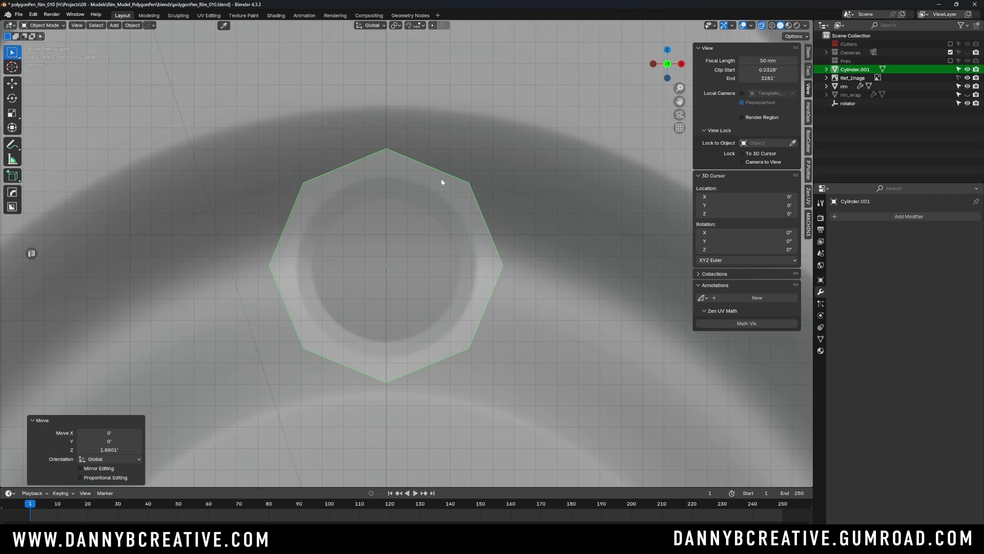
key(s)
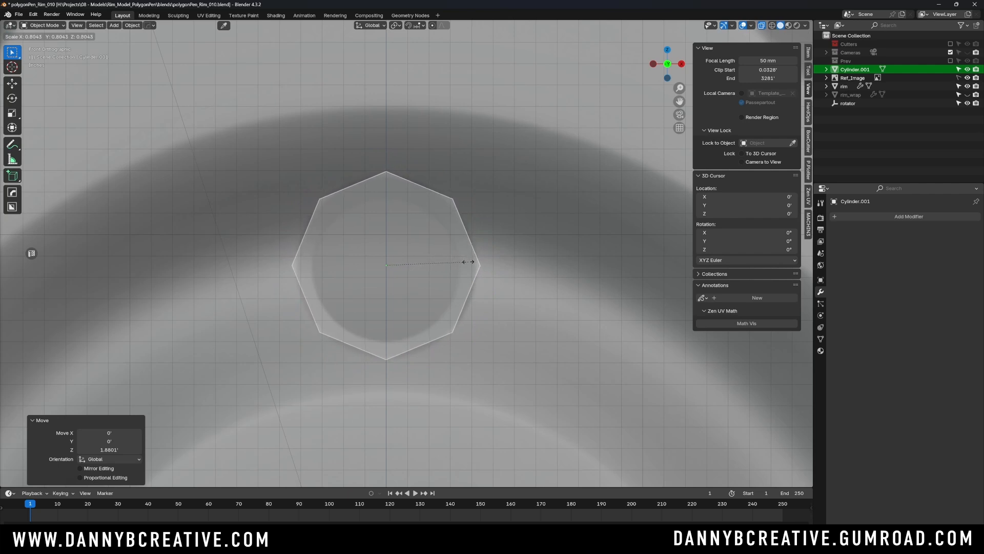
click(465, 262)
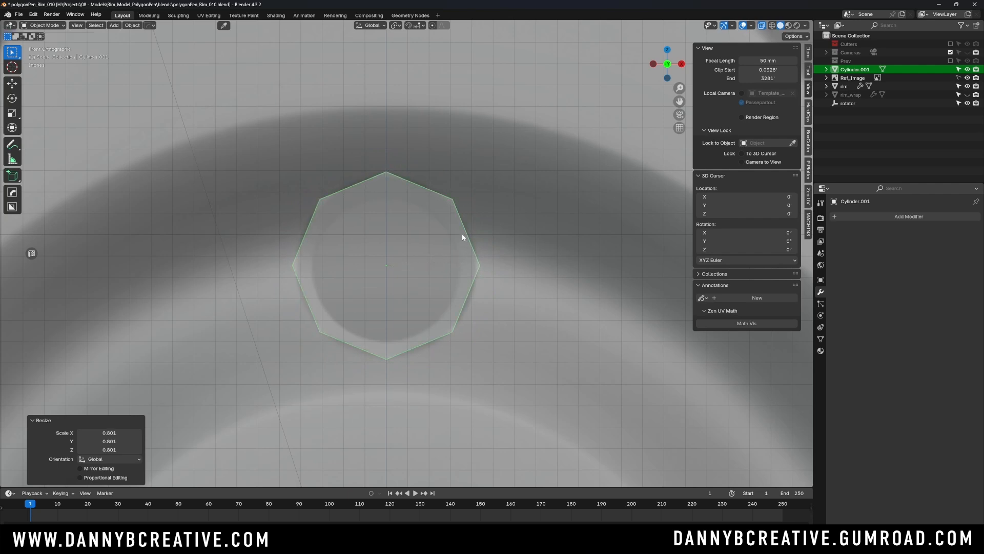
key(g)
key(z)
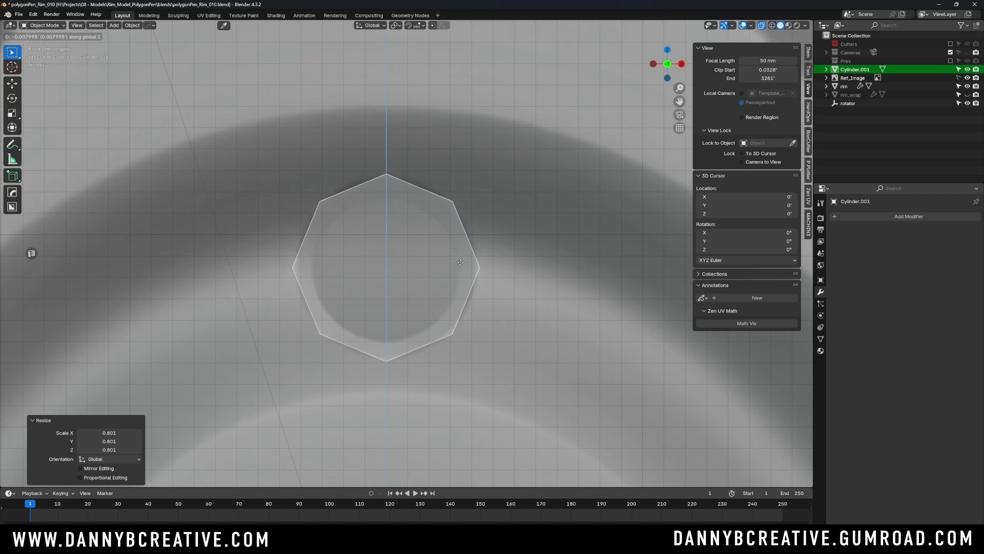
click(461, 261)
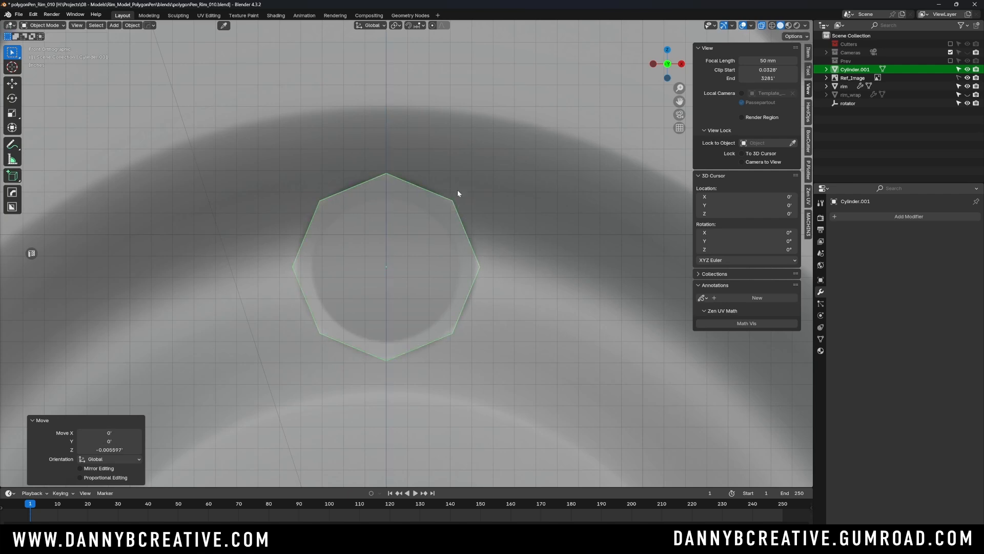
- Stretch the cylinder along Y by about 6.978 so it passes through the rim, and apply its rotation and scale
scroll(481, 239, down, 5)
middle_drag(481, 239, 456, 283)
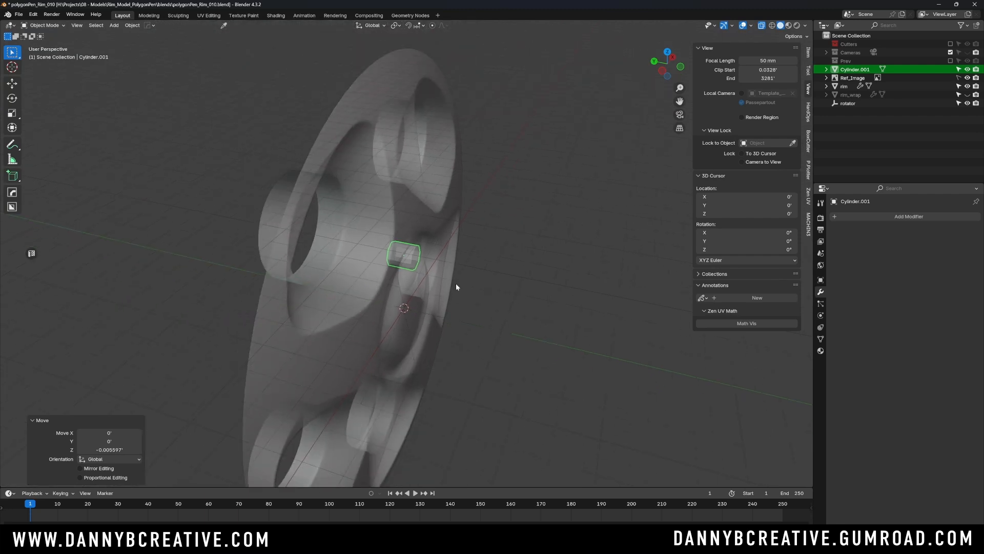
key(s)
key(y)
click(579, 279)
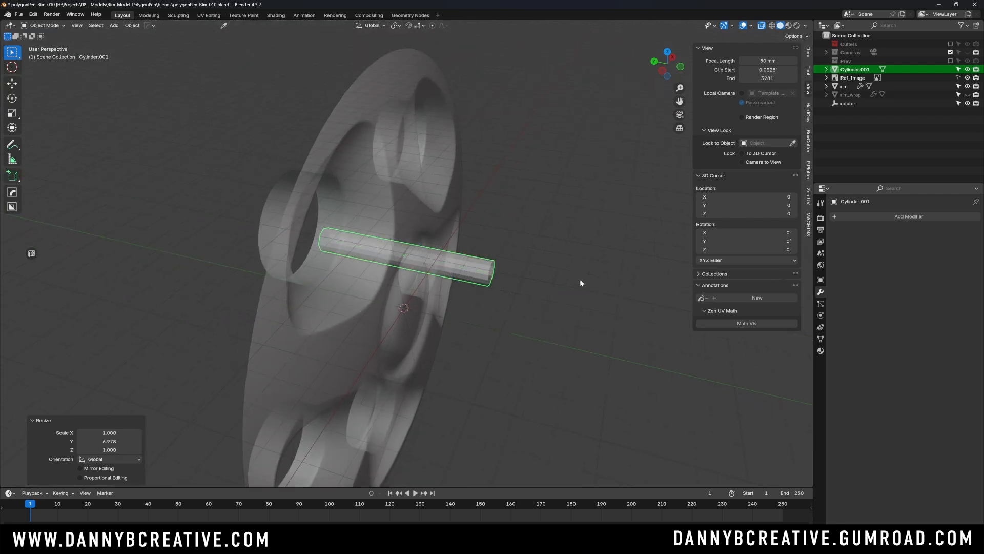
key(ctrl+a)
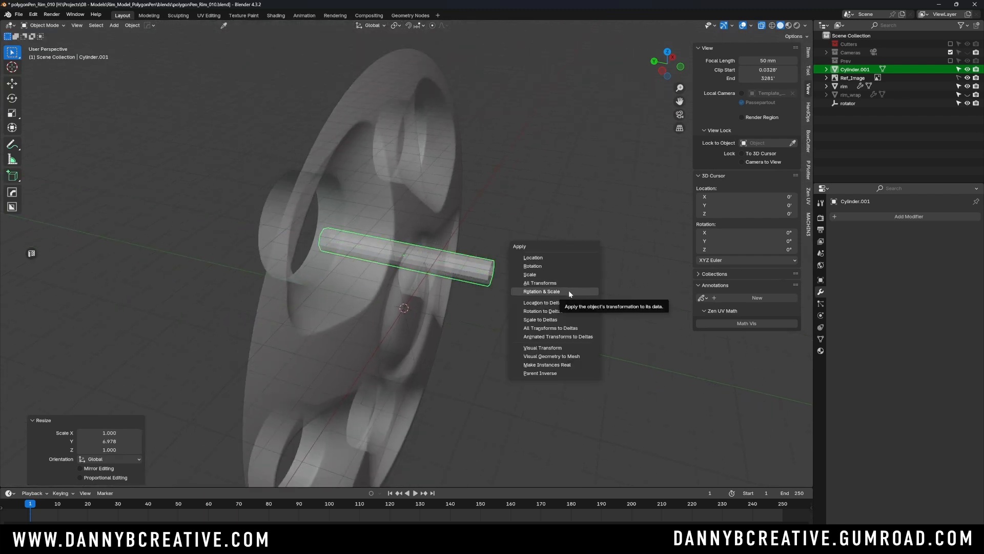
click(570, 291)
- Turn off X-ray and show the wireframe overlay on the rim around the cylinder
middle_drag(570, 291, 535, 248)
middle_drag(586, 174, 491, 225)
scroll(521, 198, up, 3)
scroll(490, 221, up, 3)
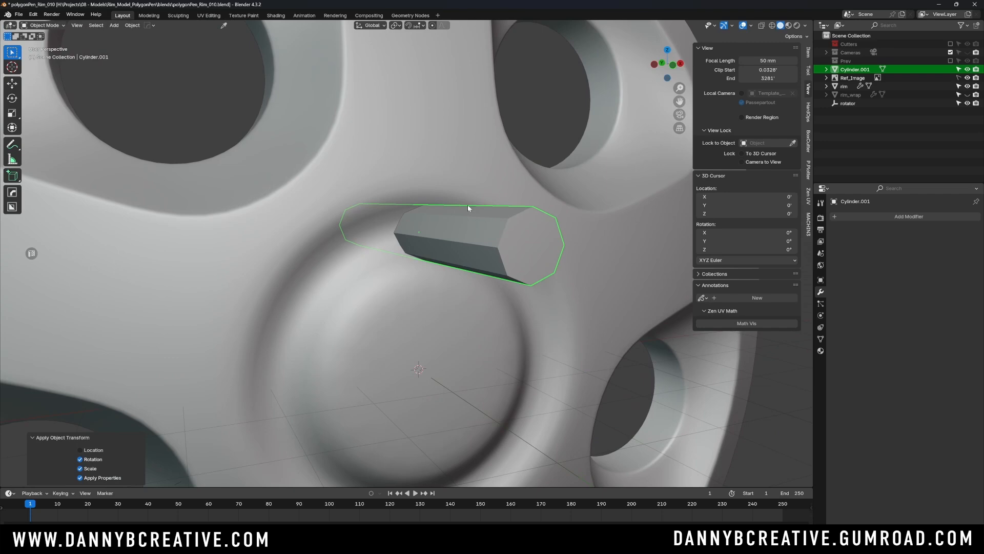
key(alt+v)
click(445, 290)
scroll(433, 289, up, 1)
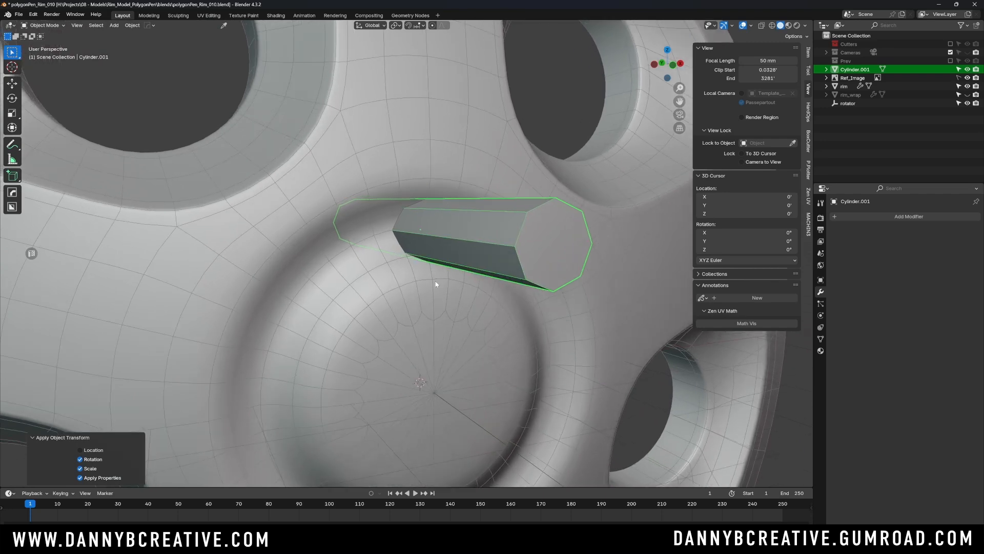
- Examine how the cylinder intersects the rim's edge loops around the hub recess, selecting the rim and the cylinder in turn
click(436, 285)
middle_drag(422, 260, 424, 212)
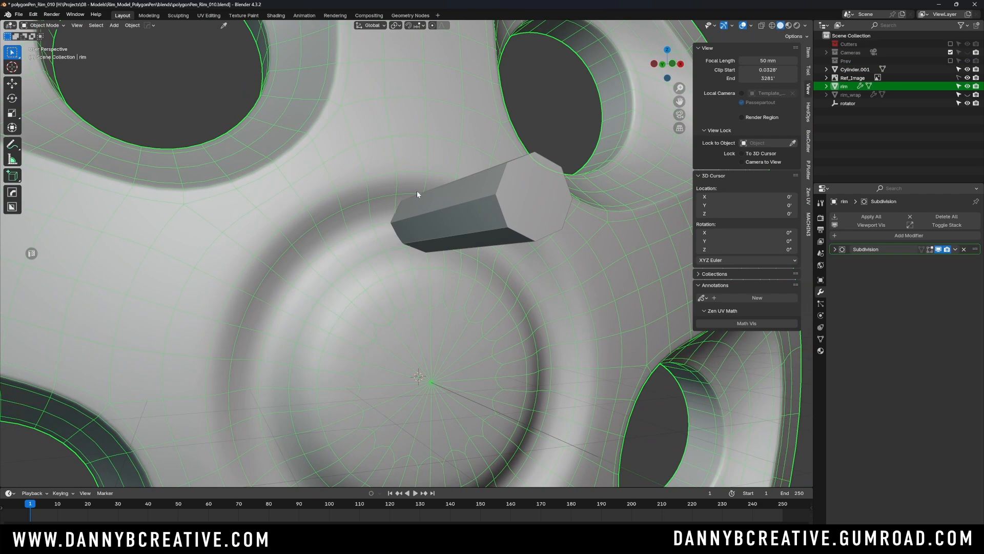
click(417, 193)
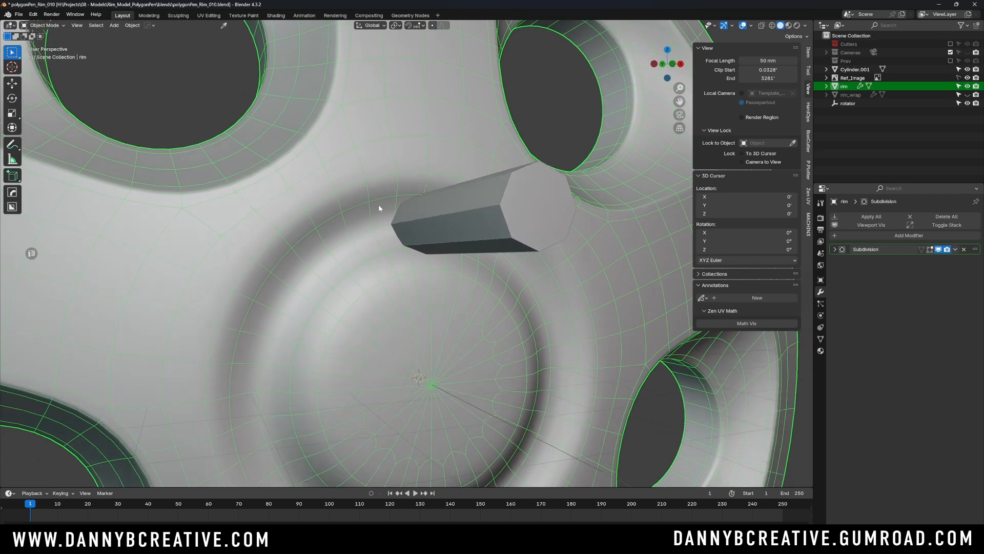
scroll(417, 193, up, 4)
middle_drag(443, 240, 383, 238)
scroll(430, 236, up, 3)
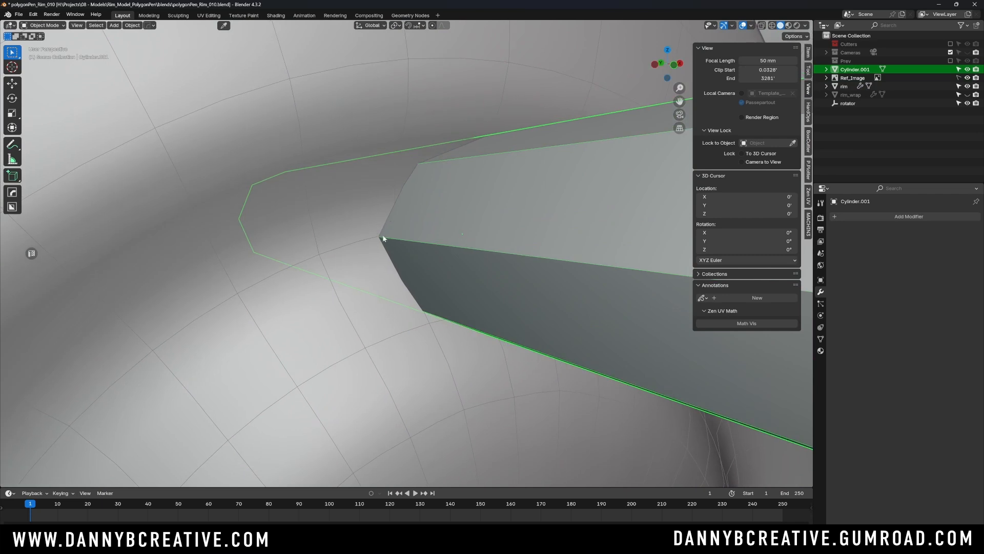
middle_drag(328, 259, 311, 279)
middle_drag(365, 248, 382, 231)
middle_drag(352, 192, 413, 162)
scroll(405, 238, down, 4)
scroll(424, 258, down, 2)
- Edit the rim mesh and edge-slide the loop just outside the cylinder by a factor of about -0.163
click(399, 282)
key(Tab)
click(395, 322)
alt+click(394, 277)
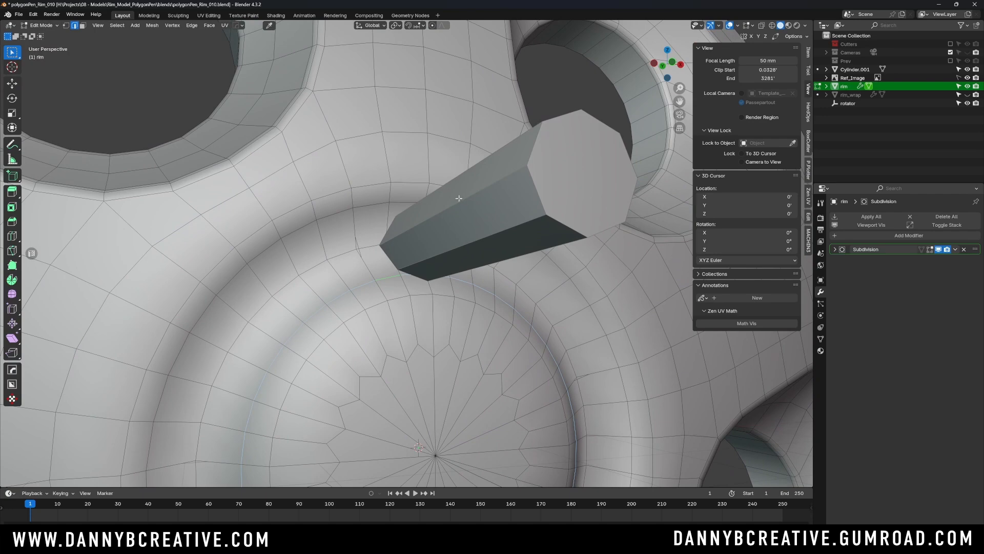
middle_drag(459, 198, 426, 219)
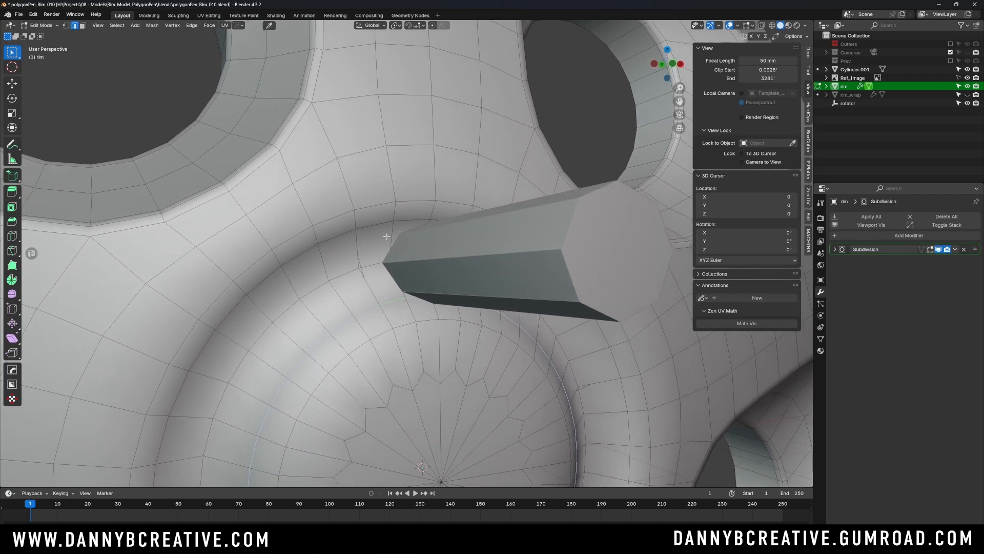
mouse_move(418, 226)
middle_down()
mouse_move(405, 233)
mouse_move(420, 247)
mouse_move(425, 223)
middle_up()
alt+click(408, 231)
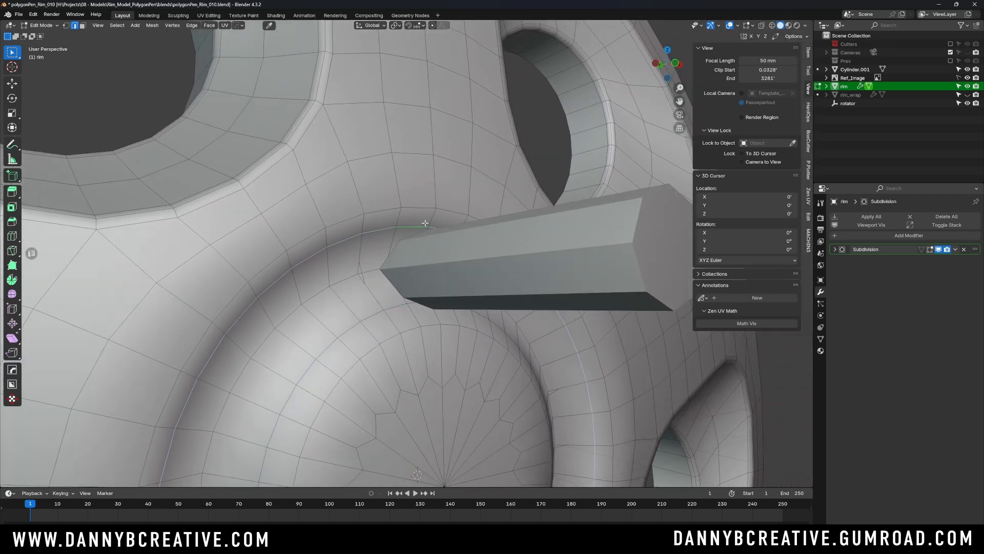
key(g)
key(g)
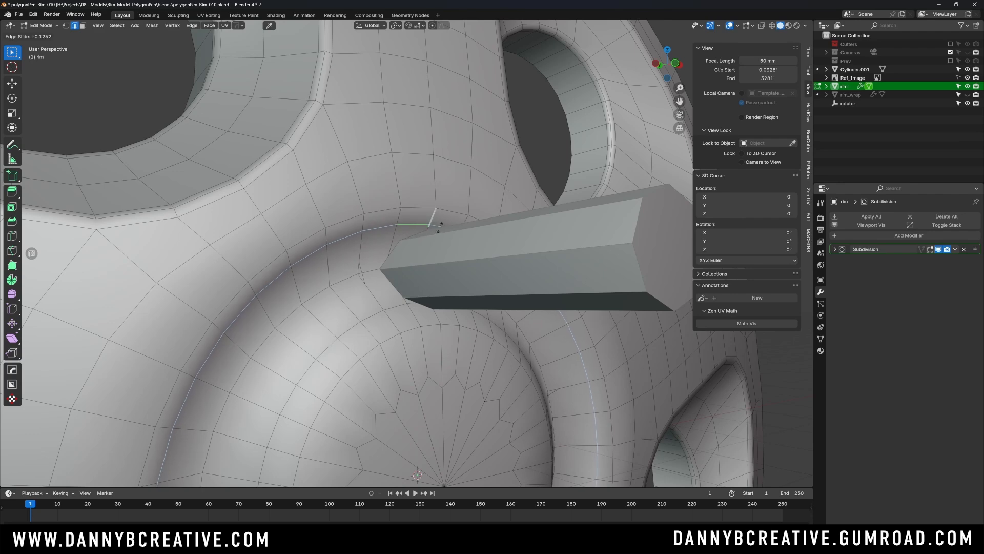
click(441, 224)
- Edge-slide the loop just inside the cylinder toward the hub centre by about -0.61 and return to Object Mode
middle_drag(440, 224, 419, 236)
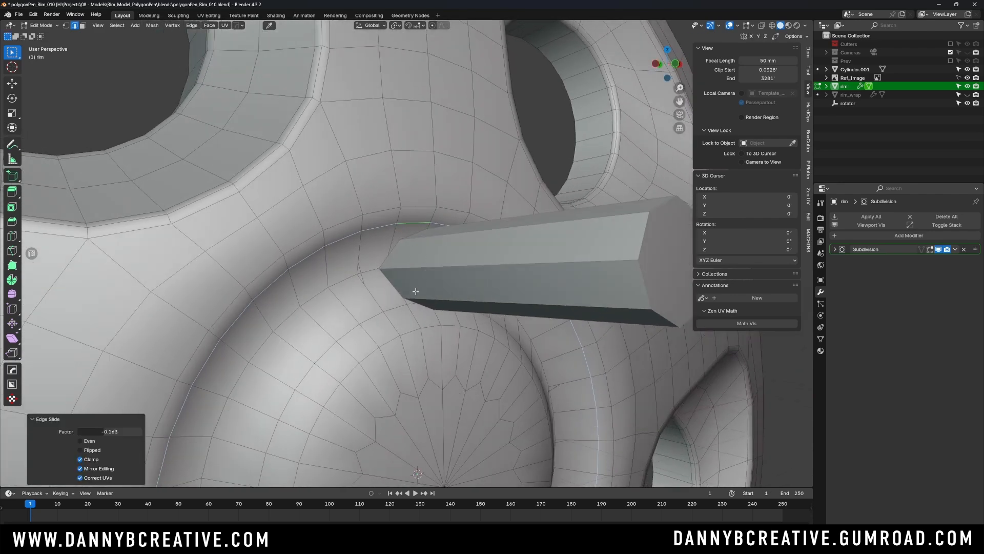
alt+click(397, 308)
middle_drag(419, 296, 437, 285)
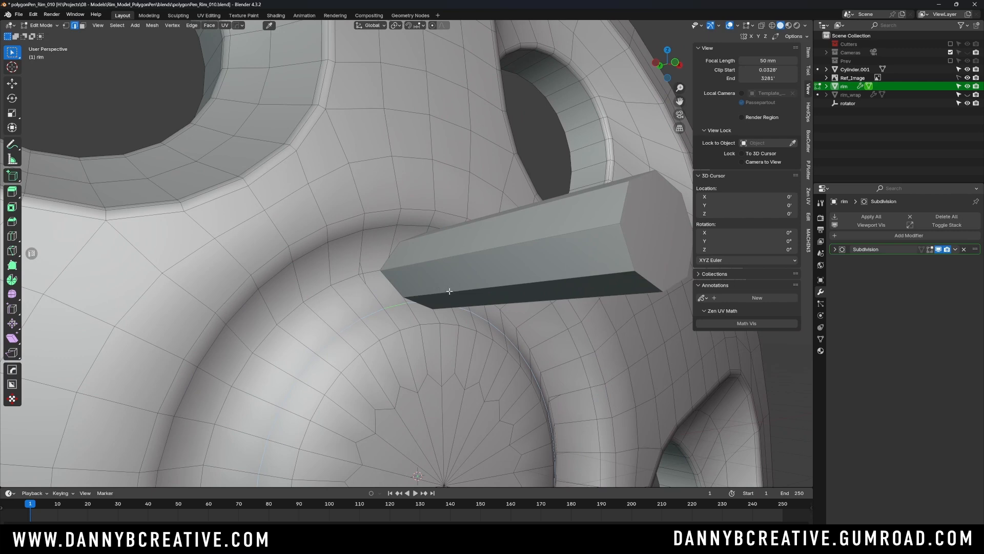
key(g)
key(g)
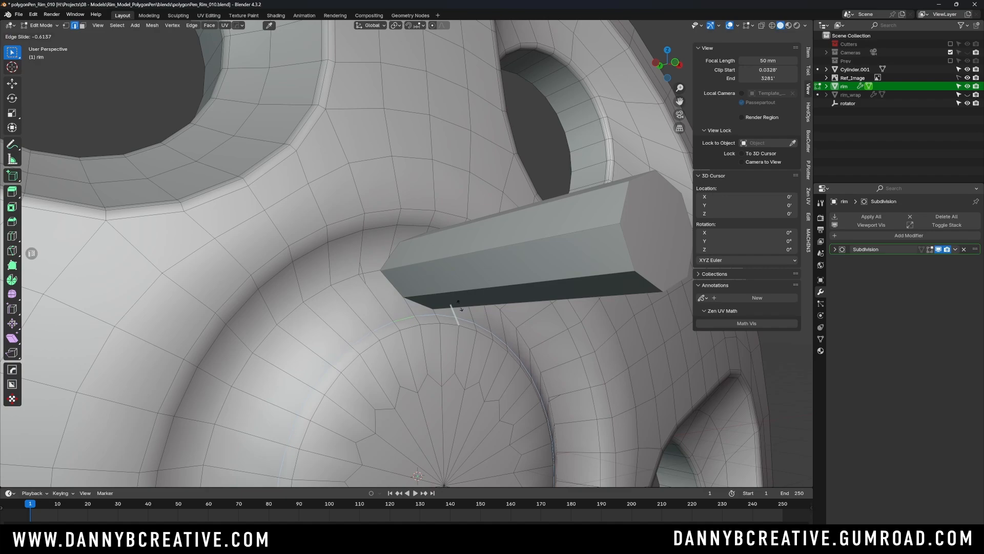
click(460, 306)
mouse_move(460, 306)
middle_down()
mouse_move(507, 295)
mouse_move(461, 303)
mouse_move(449, 321)
mouse_move(443, 305)
middle_up()
click(443, 210)
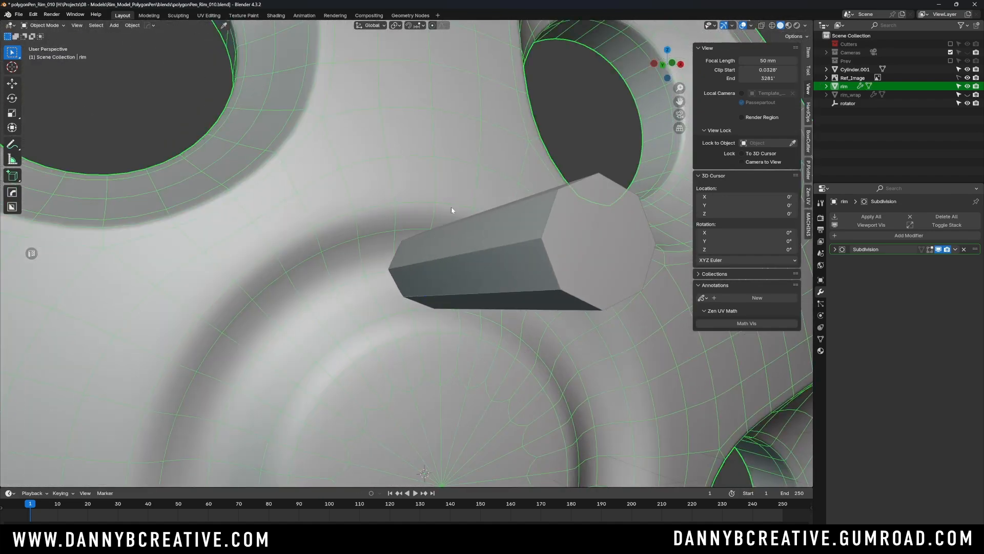
- Select the lug-hole cylinder in front view and apply all its transforms
key(KP_1)
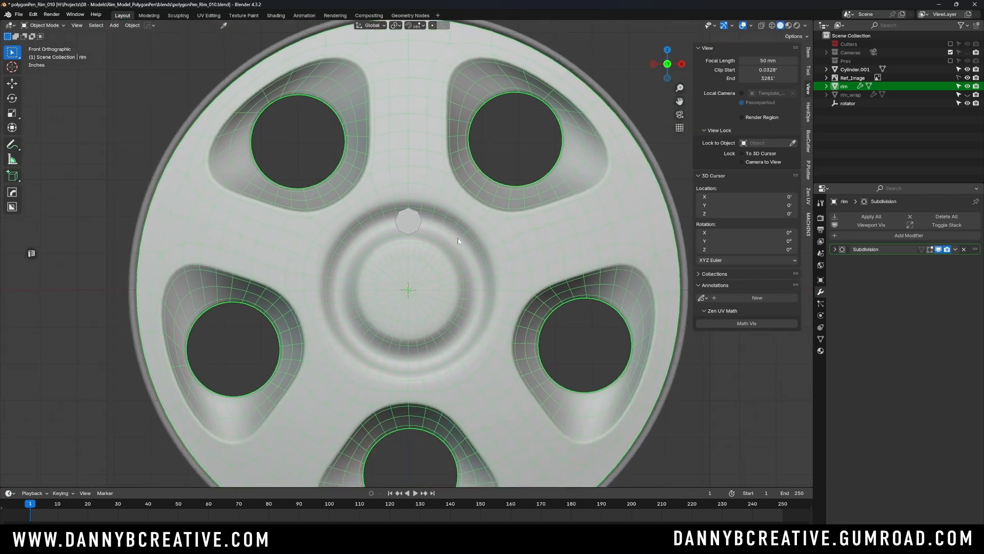
click(410, 202)
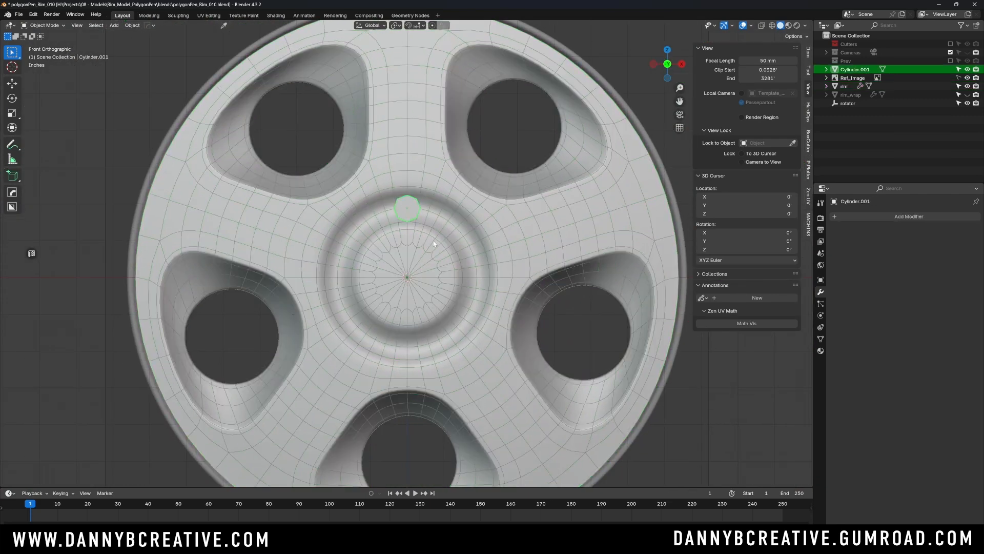
key(ctrl+a)
click(417, 233)
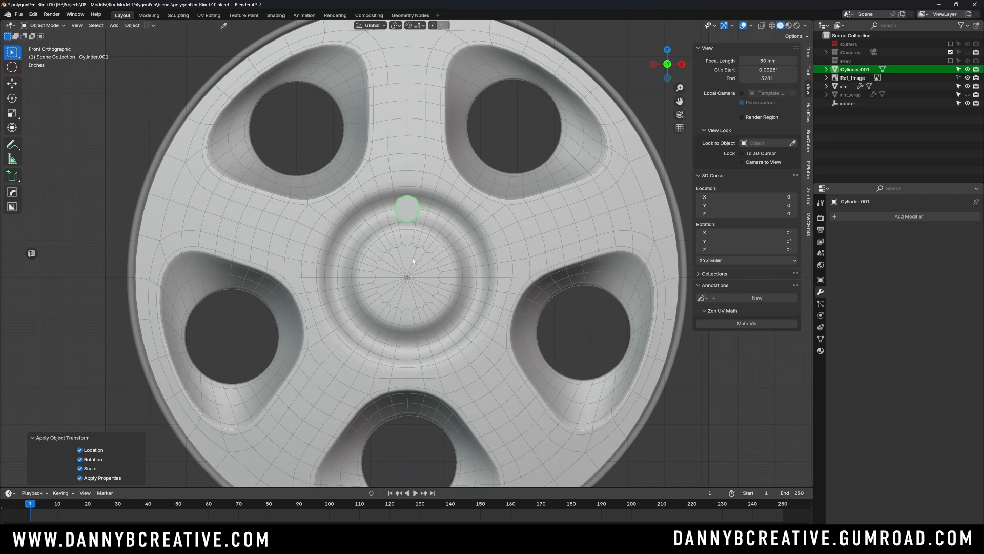
- Add an Array modifier to the cylinder with a count of 5, using Object Offset instead of Relative Offset
mouse_move(416, 269)
shift+middle_down()
mouse_move(400, 267)
mouse_move(409, 260)
shift+middle_up()
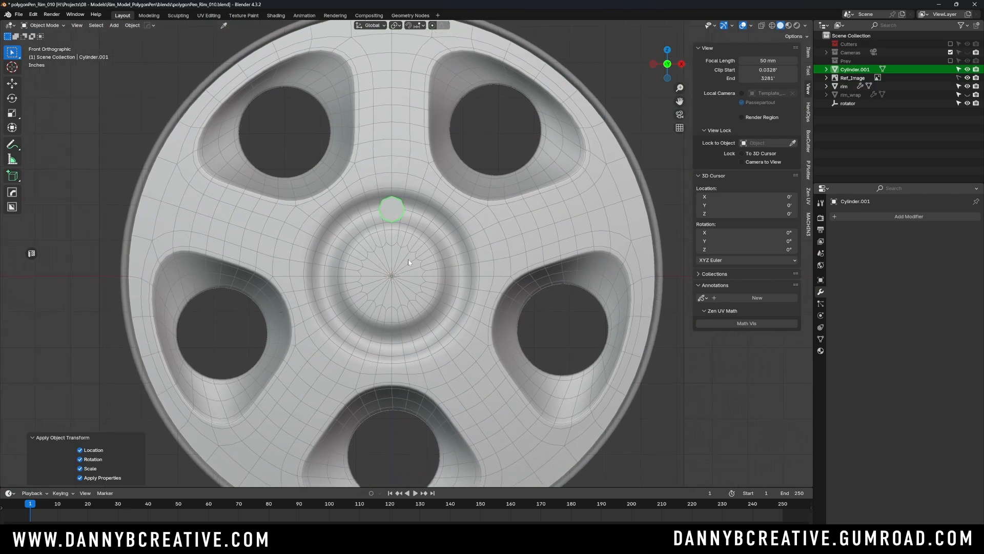
click(388, 204)
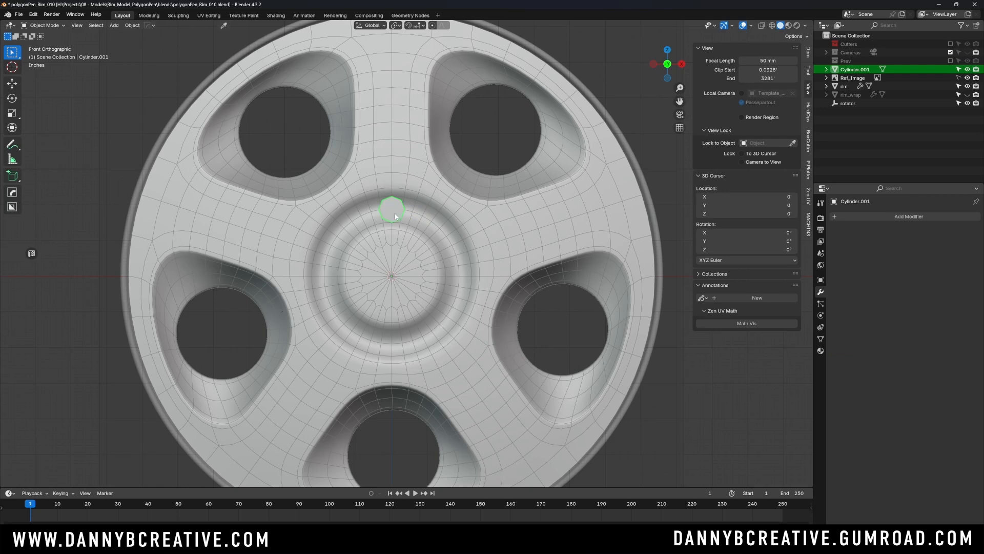
scroll(395, 213, up, 2)
click(873, 215)
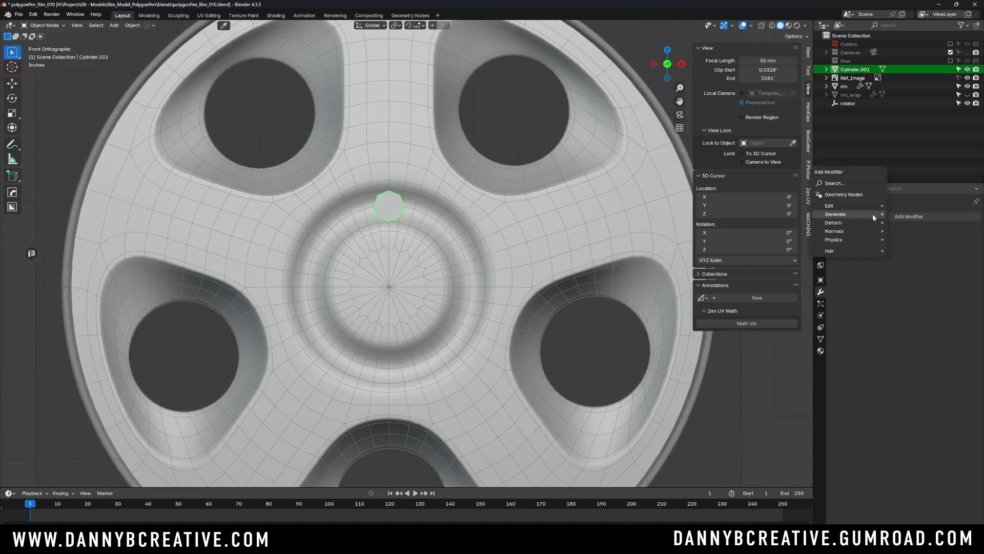
mouse_move(866, 214)
click(907, 214)
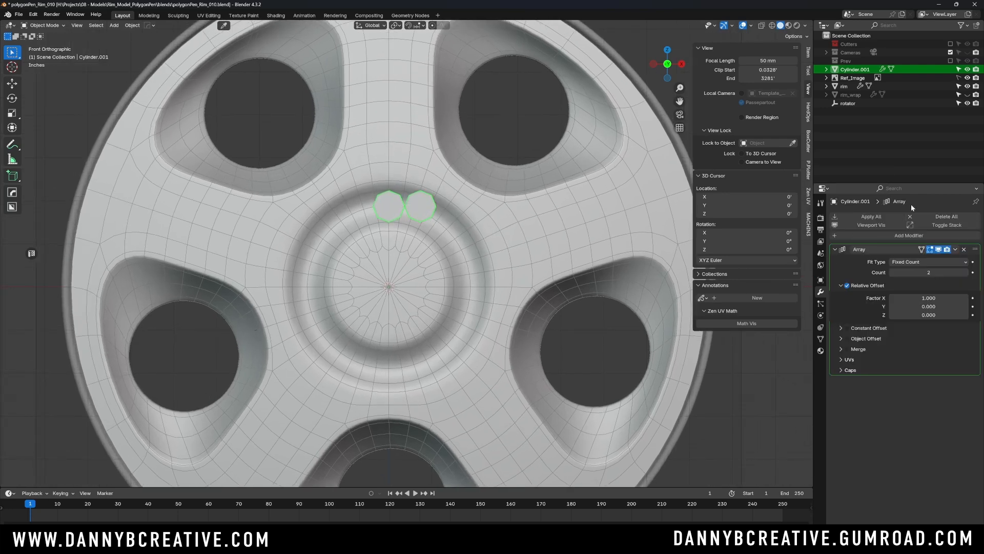
click(850, 287)
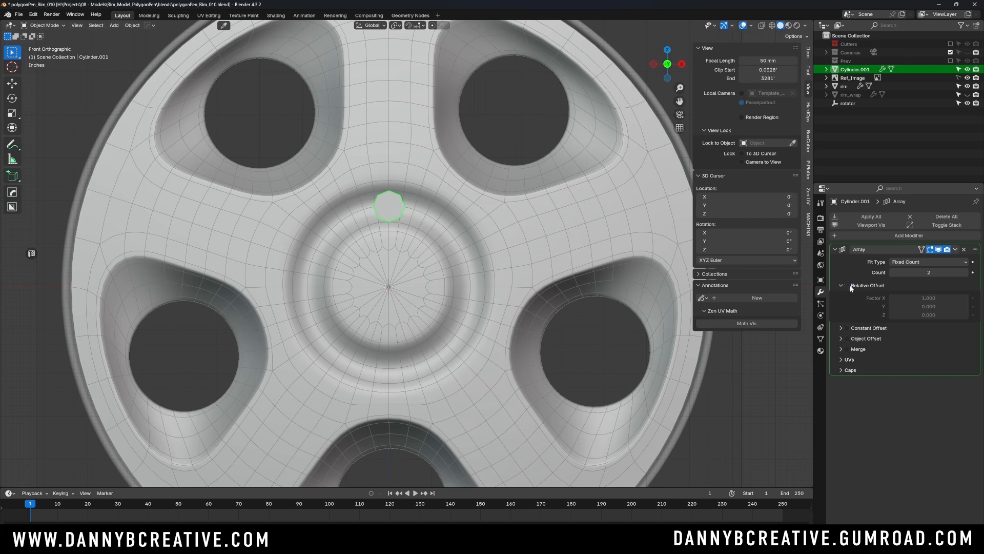
click(847, 338)
click(928, 273)
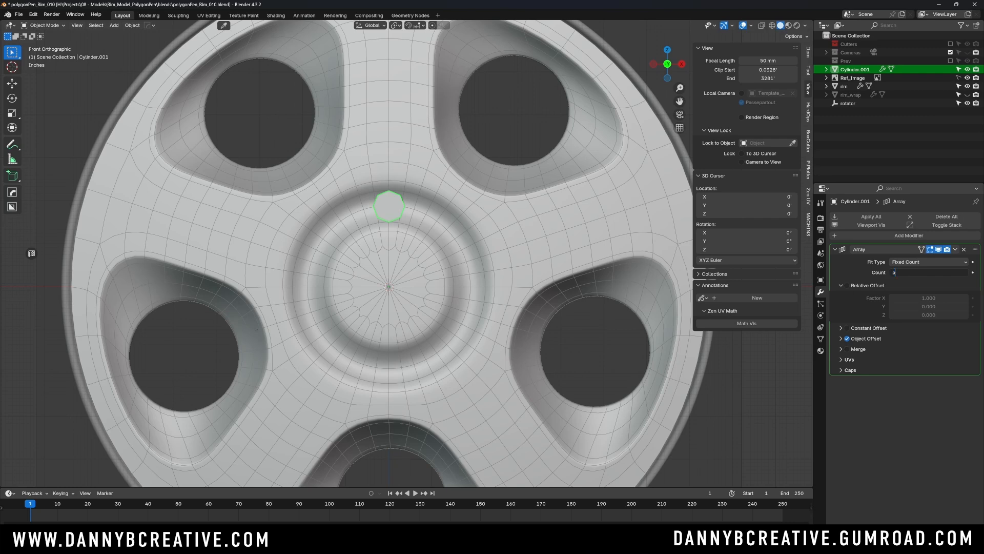
text(5)
key(Return)
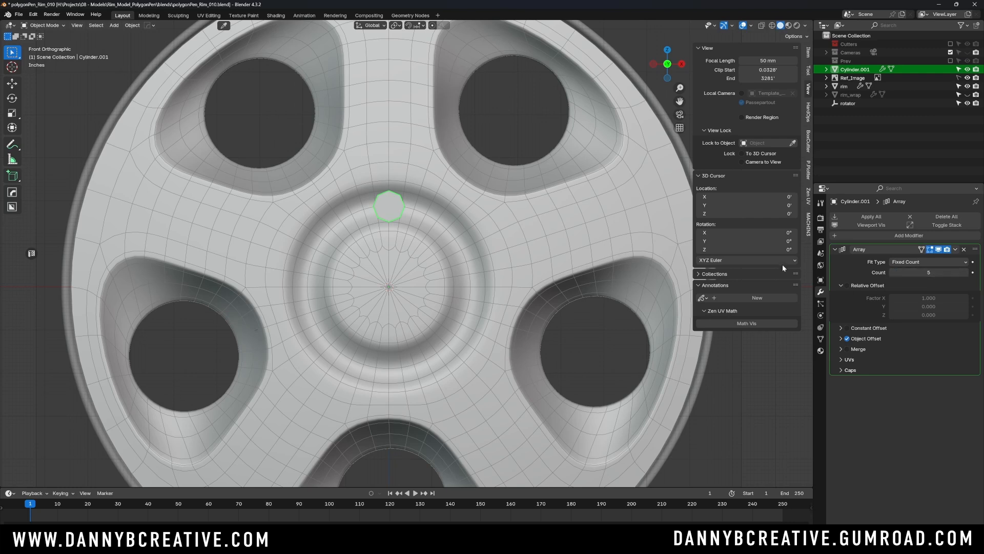
- Assign the rotator empty as the array's offset object and enable X-ray in front view to compare the cylinders with the reference
click(847, 103)
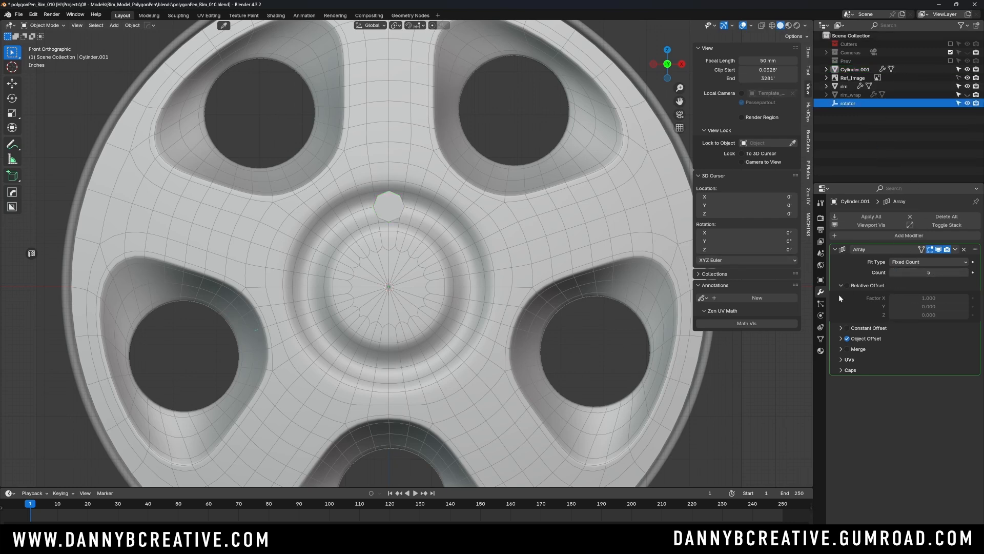
click(841, 338)
drag(855, 104, 920, 354)
middle_drag(462, 246, 390, 253)
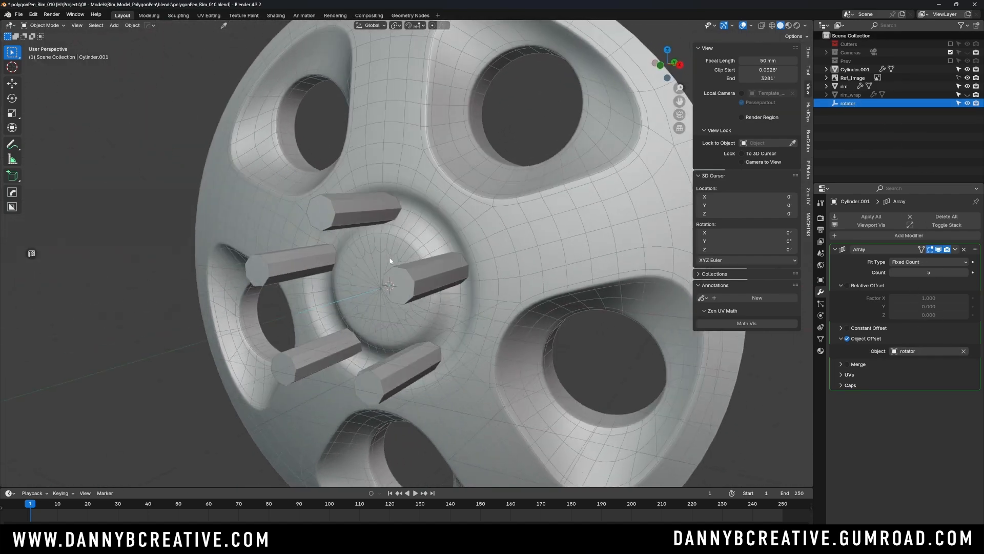
key(KP_1)
key(alt+z)
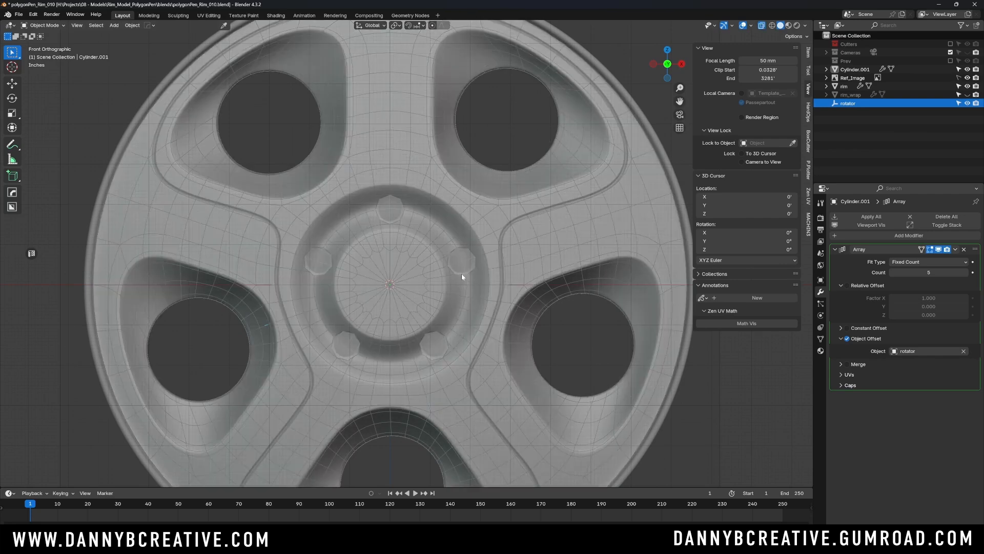
scroll(466, 254, up, 3)
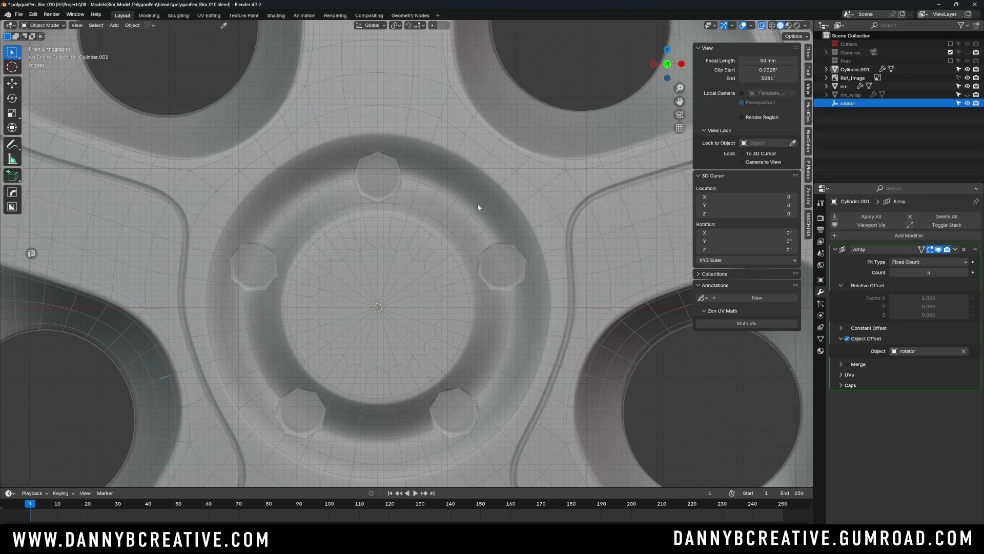
- Turn off X-ray, view the arrayed cylinders at an angle and collapse the Array modifier's settings
key(alt+z)
scroll(454, 215, down, 3)
middle_drag(454, 199, 464, 240)
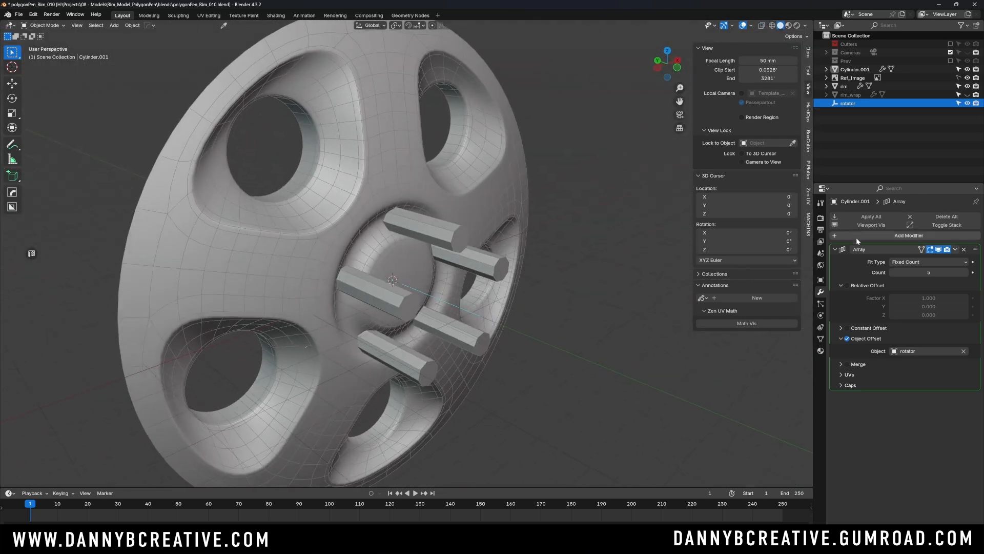
click(834, 249)
scroll(444, 246, up, 2)
- Select the arrayed cylinders, add the rim as the active object and cut them from it with a Boolean difference
click(443, 245)
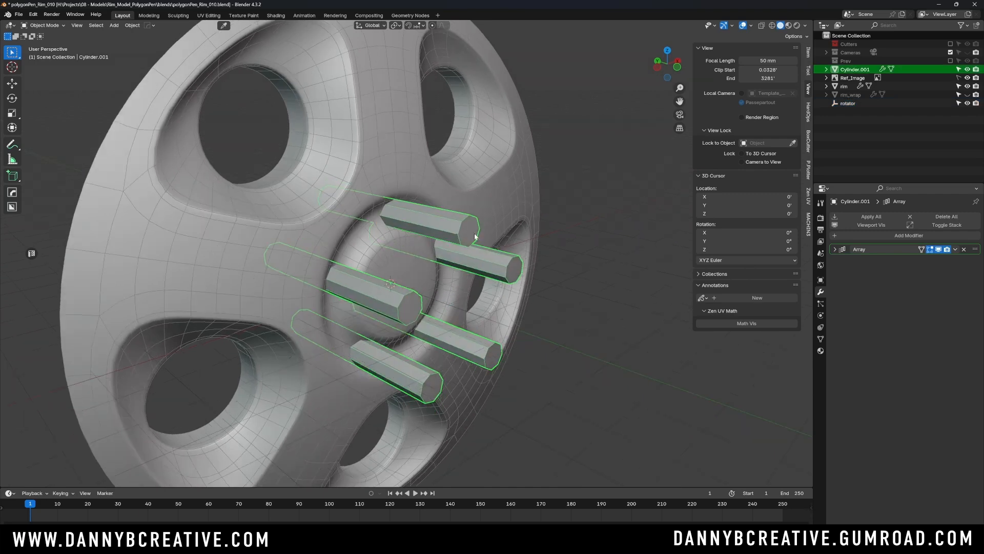
middle_drag(444, 246, 448, 226)
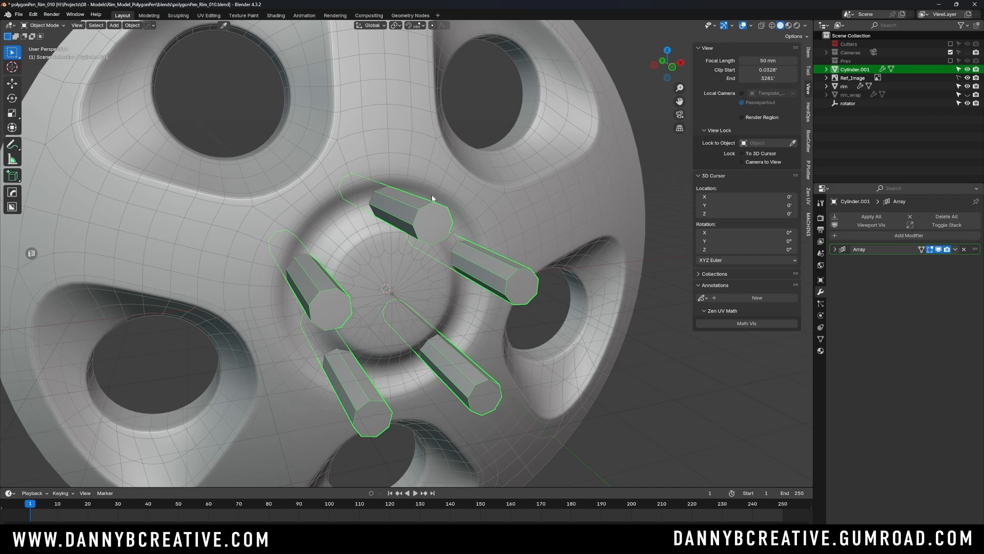
scroll(451, 228, up, 2)
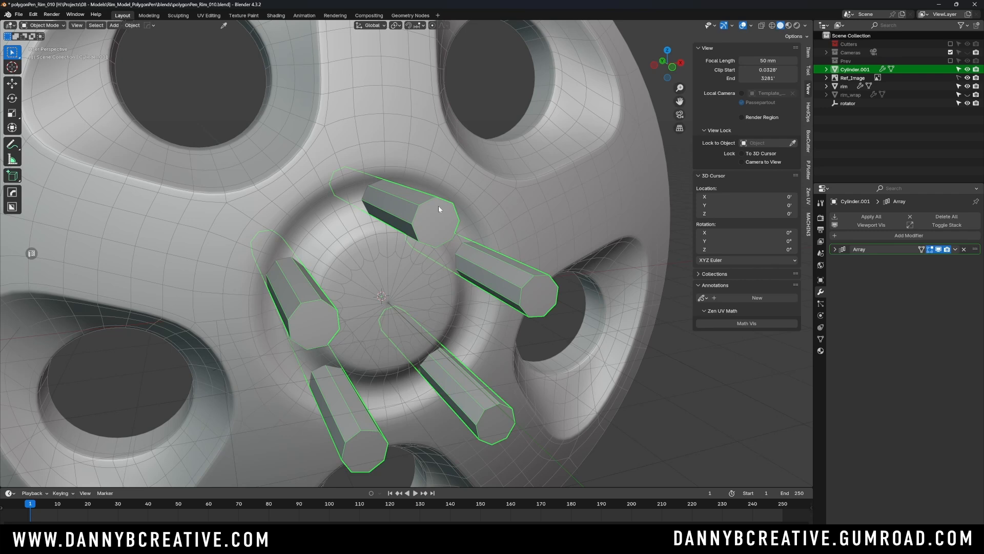
scroll(464, 215, down, 1)
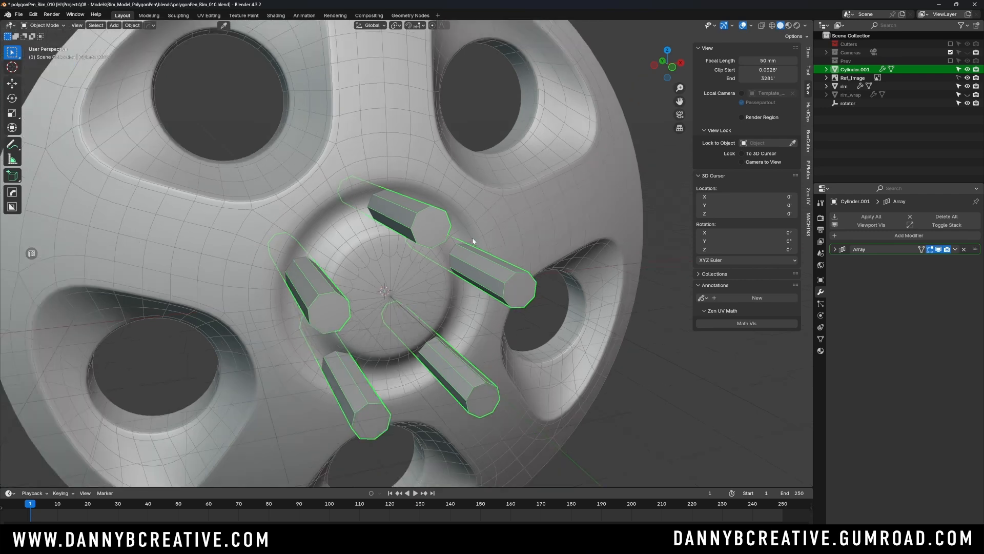
mouse_move(473, 247)
middle_down()
mouse_move(455, 250)
mouse_move(468, 247)
mouse_move(464, 269)
mouse_move(477, 250)
mouse_move(470, 260)
middle_up()
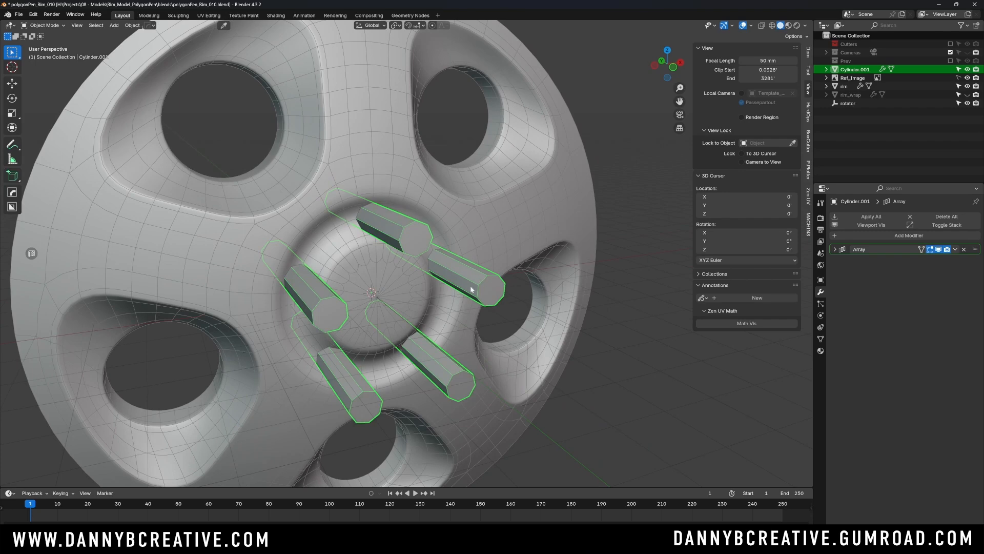
shift+click(536, 217)
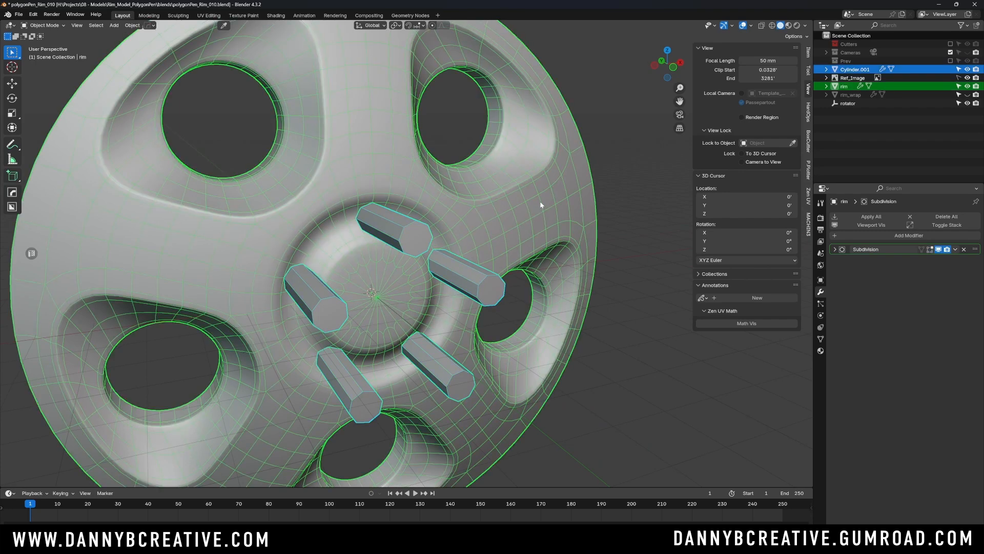
key(ctrl+KP_Subtract)
scroll(541, 205, down, 2)
mouse_move(478, 225)
middle_down()
mouse_move(446, 213)
mouse_move(431, 235)
mouse_move(401, 214)
mouse_move(477, 210)
middle_up()
click(527, 270)
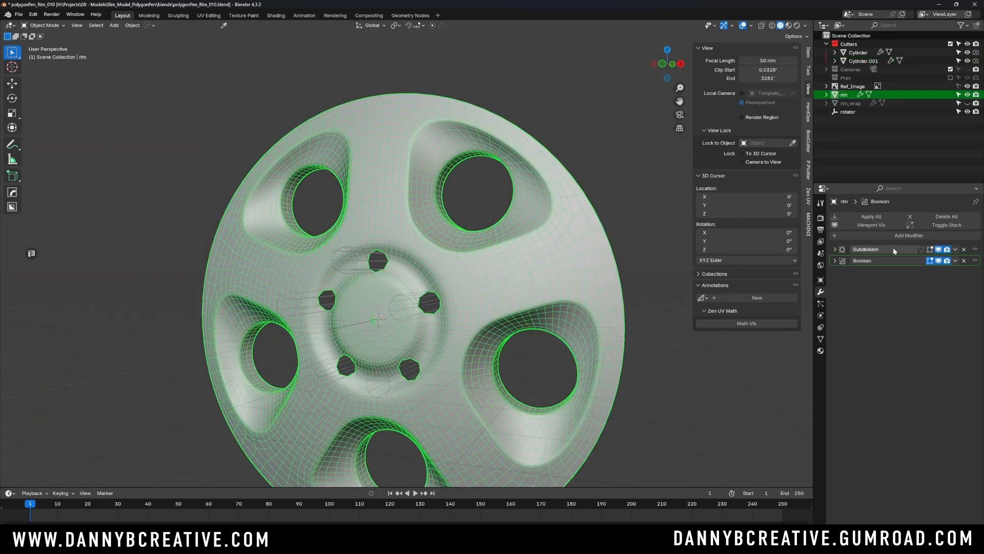
- Move the rim's Boolean modifier above its Subdivision modifier and inspect the lug holes at an angle
drag(976, 261, 975, 249)
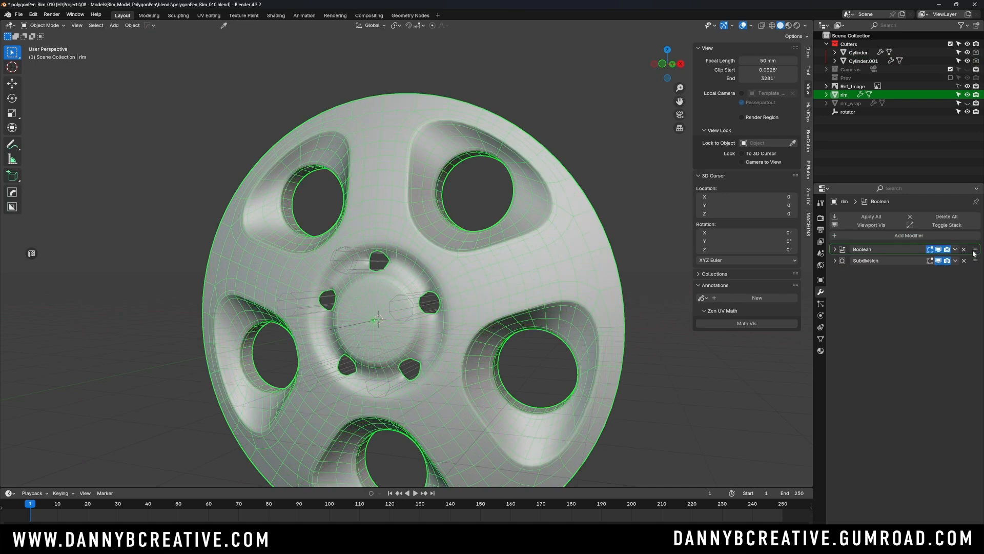
middle_drag(456, 238, 500, 237)
shift+middle_drag(571, 208, 485, 256)
click(582, 179)
scroll(485, 254, up, 6)
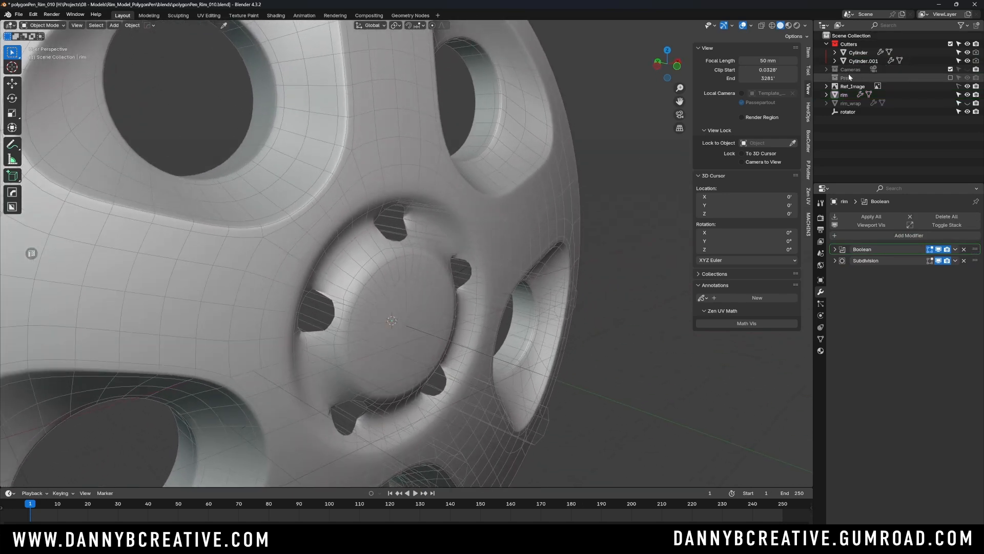
- Exclude the Cutters collection from the view layer and view the lug holes from the front
click(950, 44)
scroll(435, 227, down, 2)
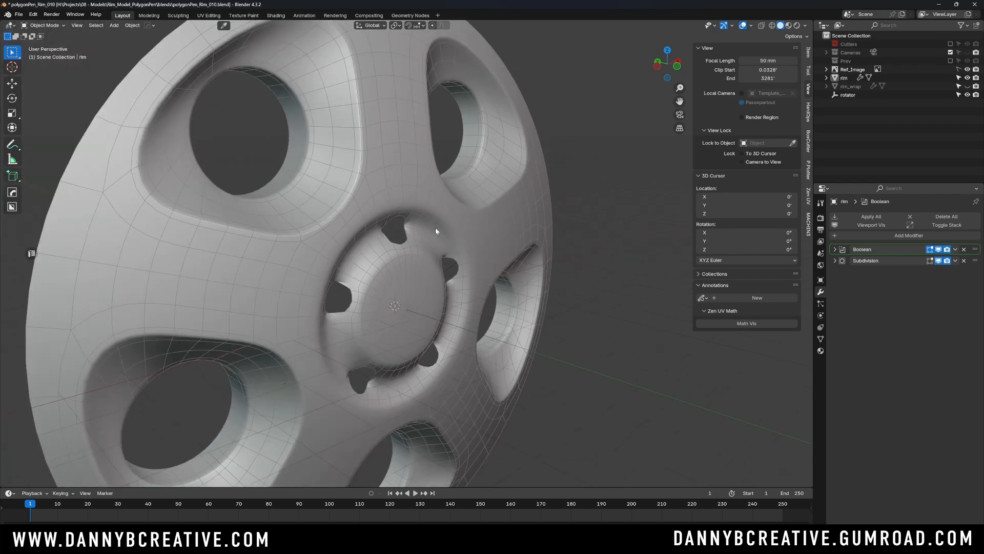
middle_drag(435, 228, 402, 226)
scroll(402, 226, up, 2)
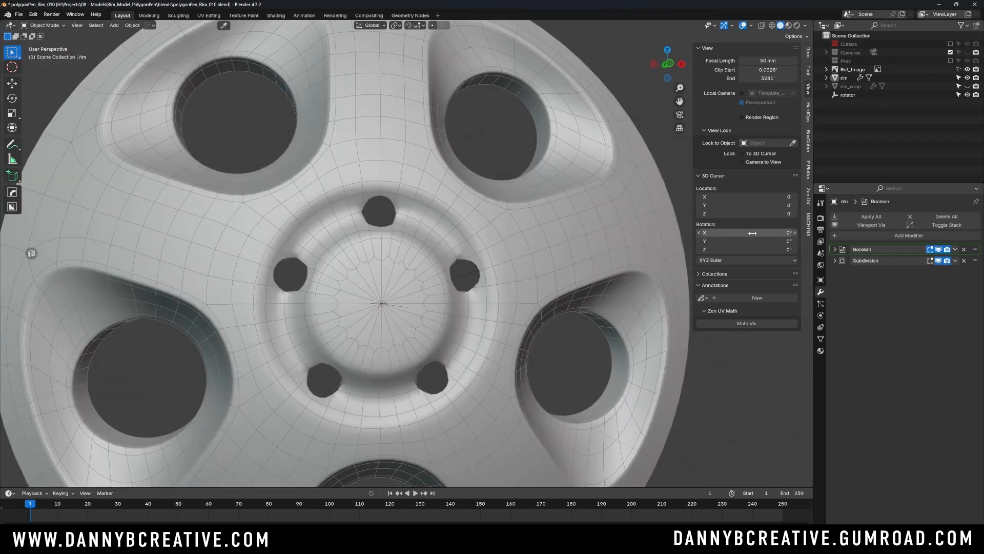
- Apply the rim's Boolean modifier, leaving only Subdivision in its stack, and select the rim
key(ctrl+a)
middle_drag(452, 261, 427, 258)
scroll(413, 254, up, 1)
click(429, 252)
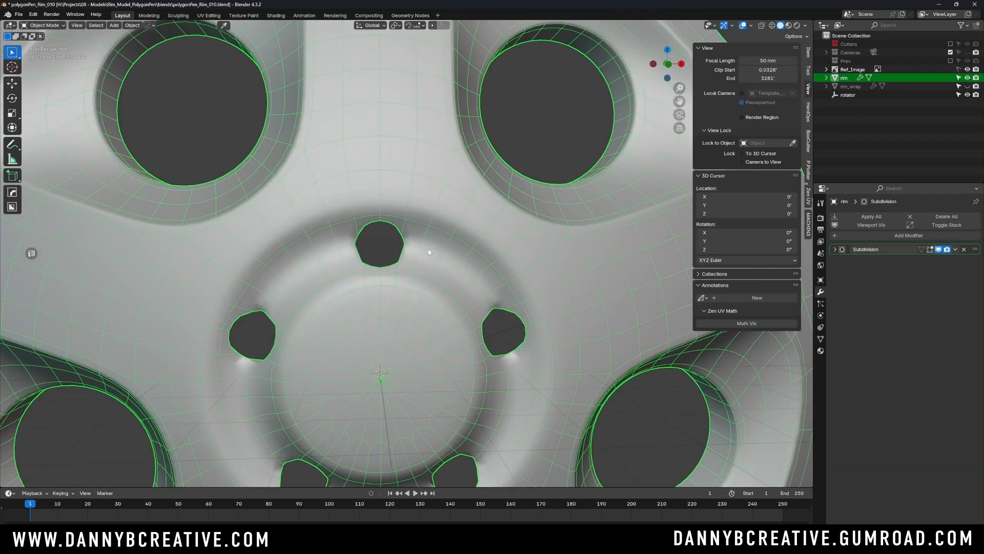
- Enter Edit Mode on the rim in front view and compare the lug-hole outlines with the reference using X-ray
key(KP_1)
key(Tab)
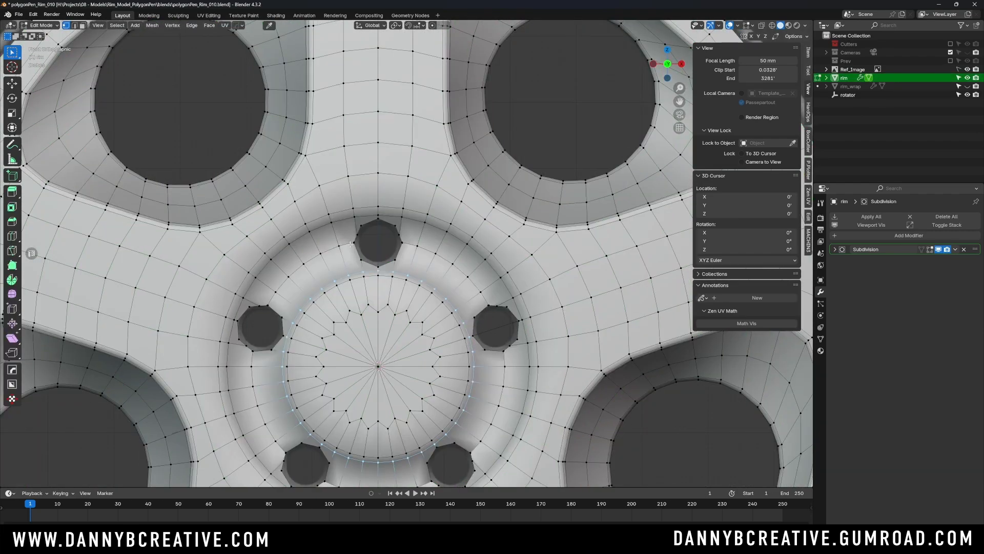
scroll(397, 227, up, 5)
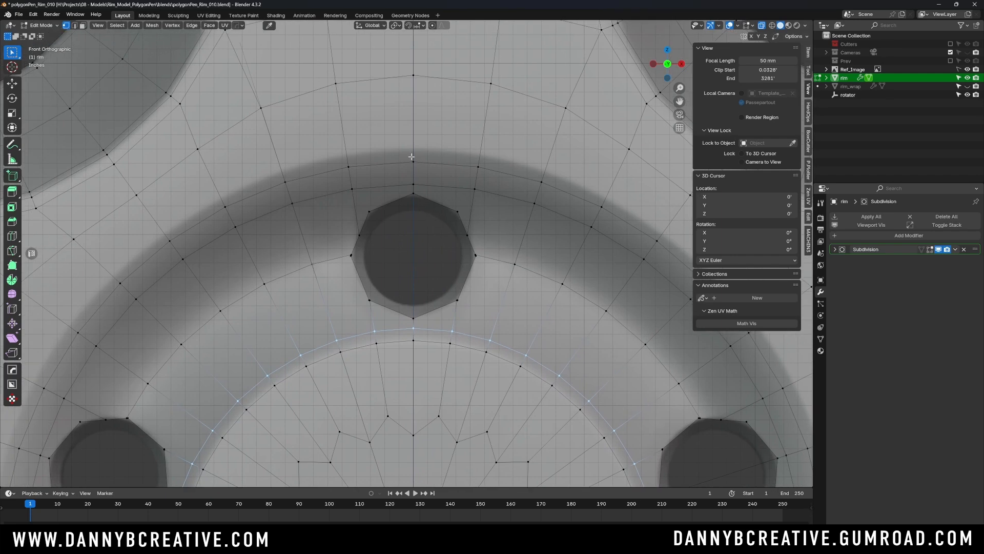
scroll(395, 209, up, 6)
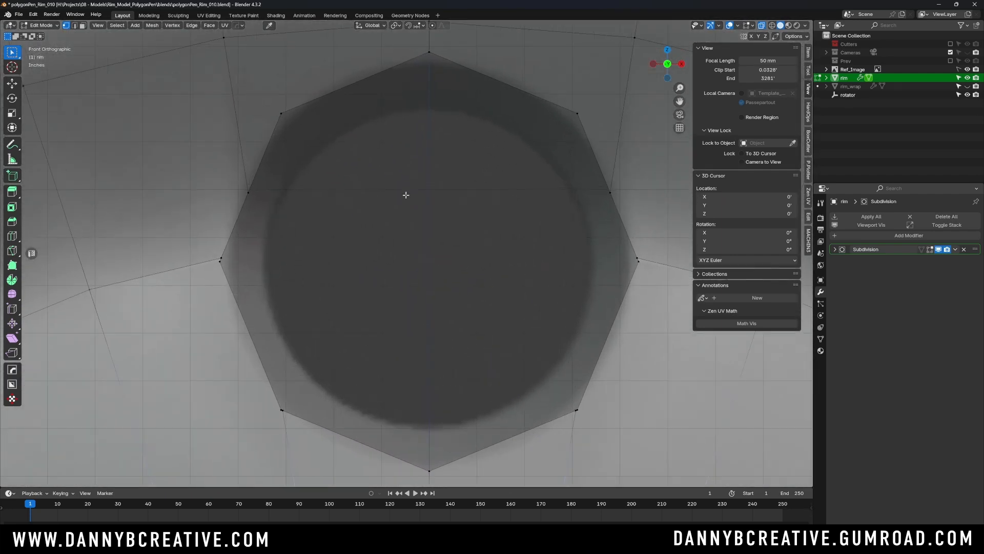
scroll(404, 228, down, 1)
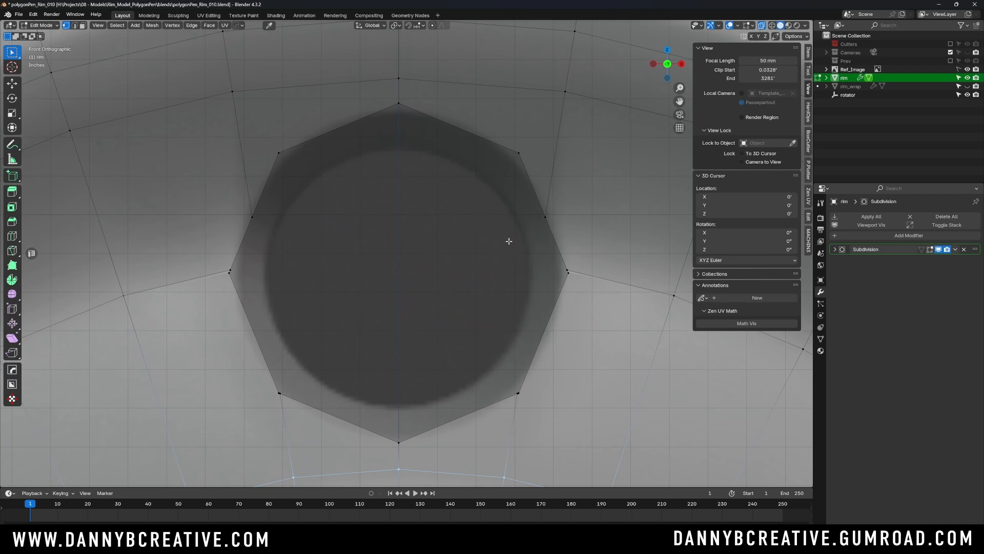
scroll(490, 289, down, 1)
scroll(489, 288, down, 12)
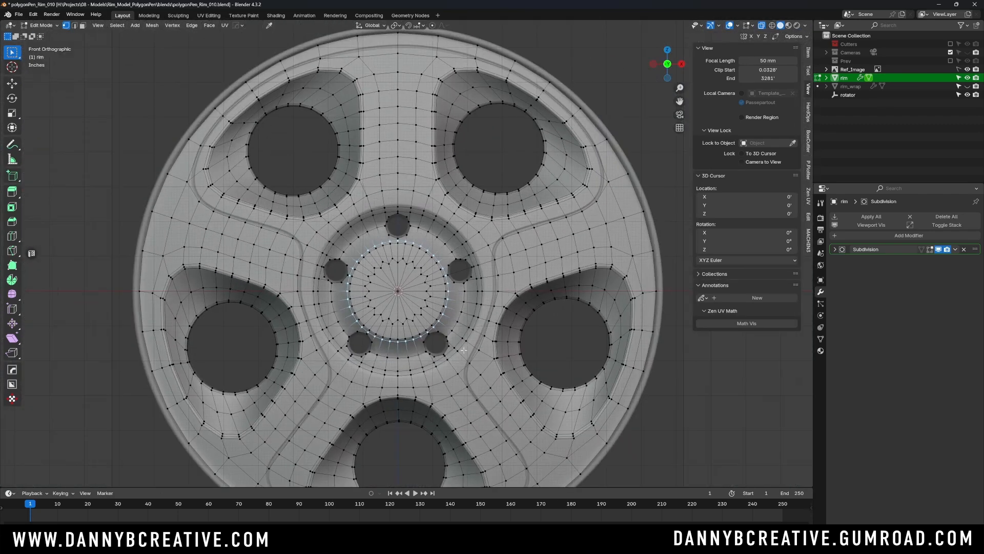
shift+middle_drag(464, 350, 453, 320)
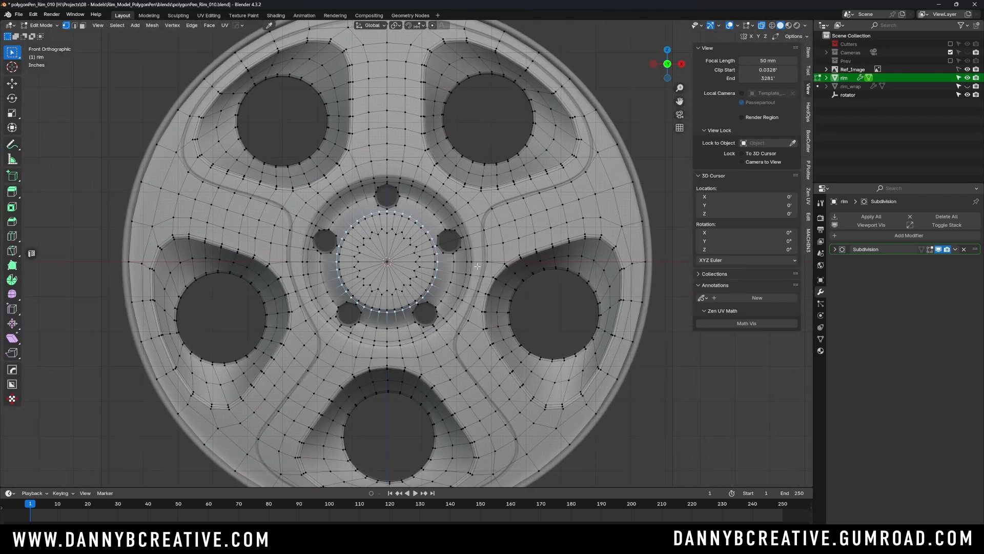
- In edge selection, select the centre-line edges of the top spoke and its clockwise neighbour through to the hub centre, and rip them
key(Tab)
click(434, 309)
scroll(427, 239, down, 1)
shift+middle_drag(384, 160, 399, 186)
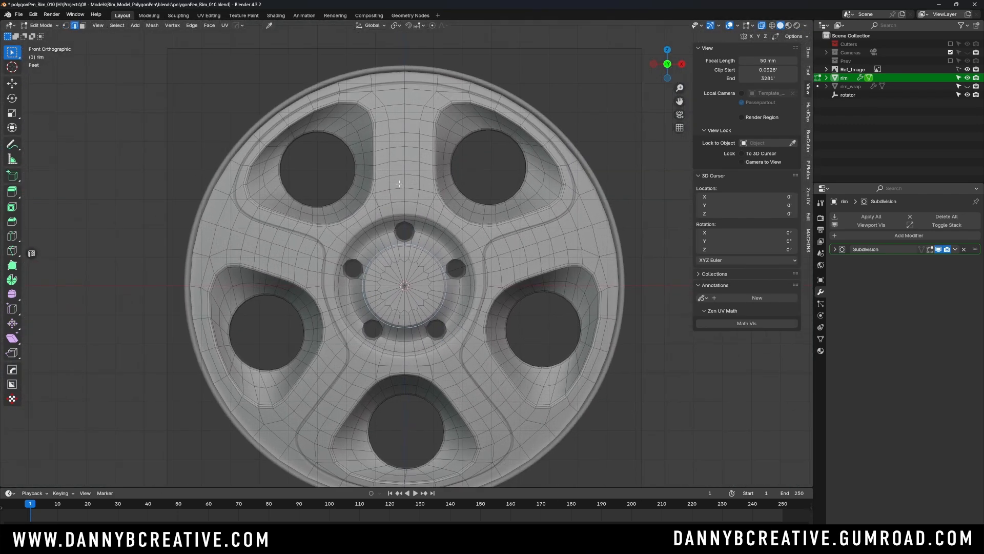
click(407, 180)
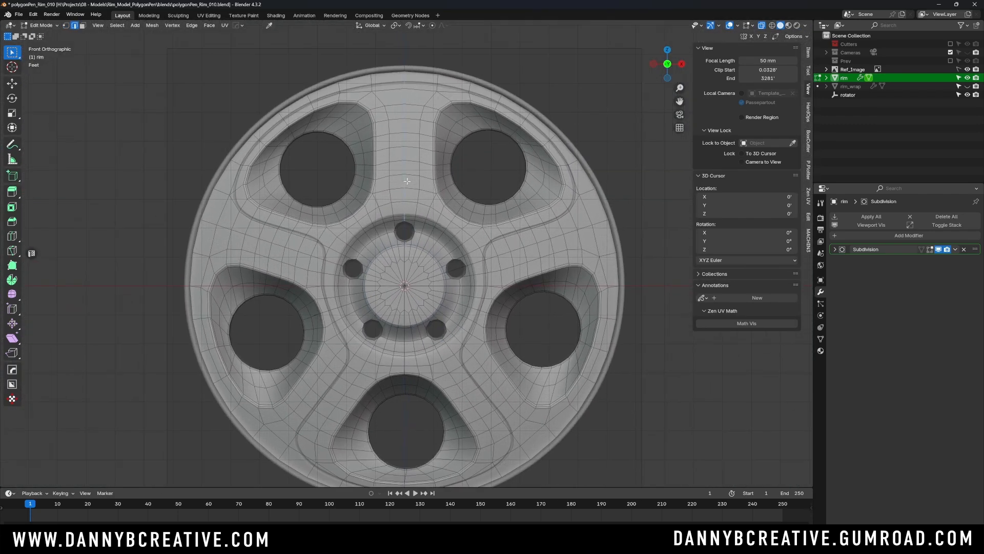
click(405, 250)
alt+click(501, 250)
key(v)
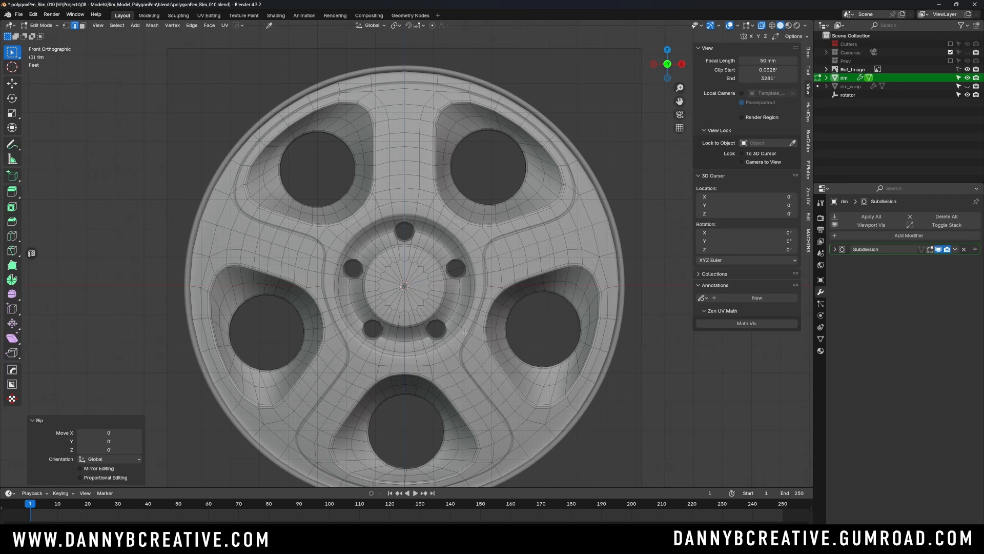
- Select the linked four-fifths of the rim outside the upper-right wedge and delete its faces
key(l)
key(x)
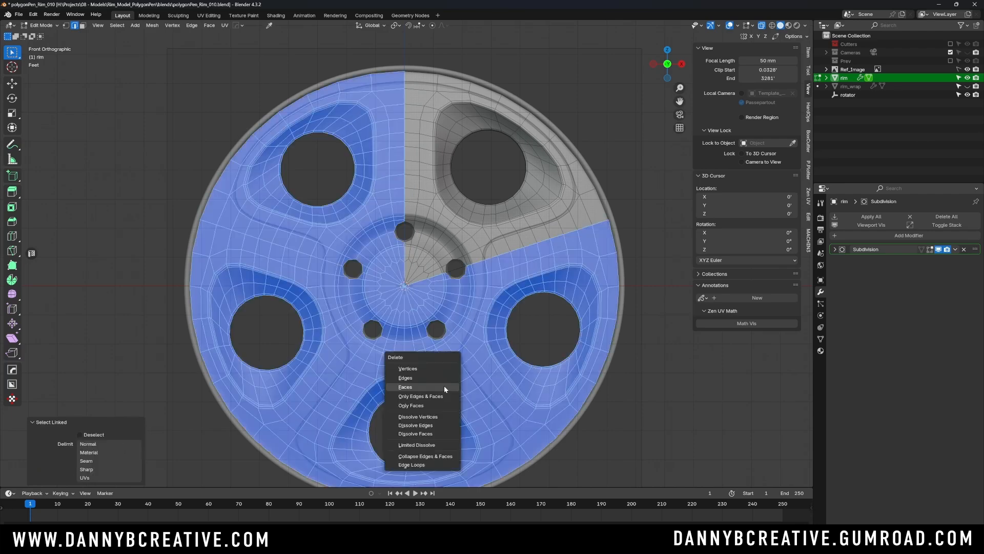
click(425, 384)
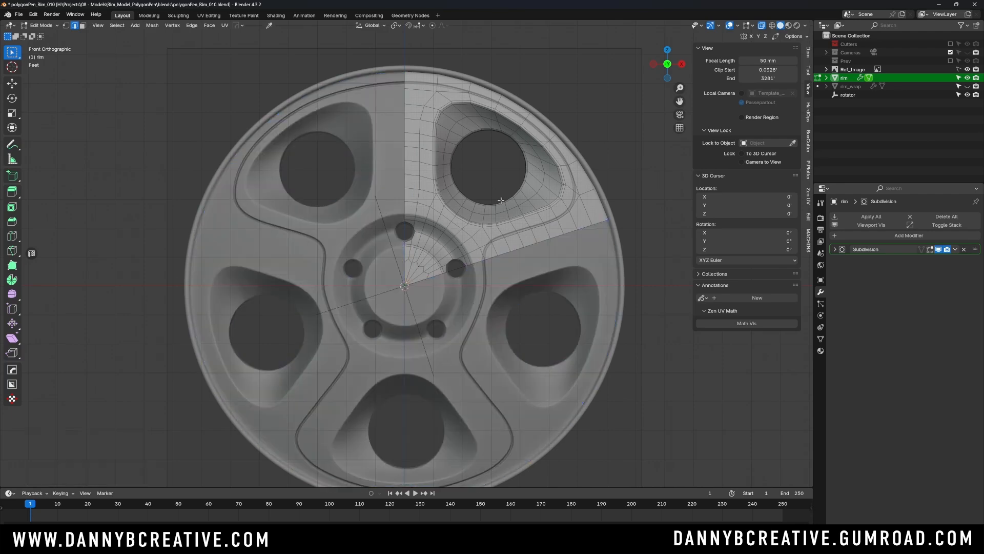
- With X-ray off and vertex selection on, merge the extra vertex on the top lug hole's edge into its upper corner using At Last
key(alt+z)
scroll(410, 215, up, 9)
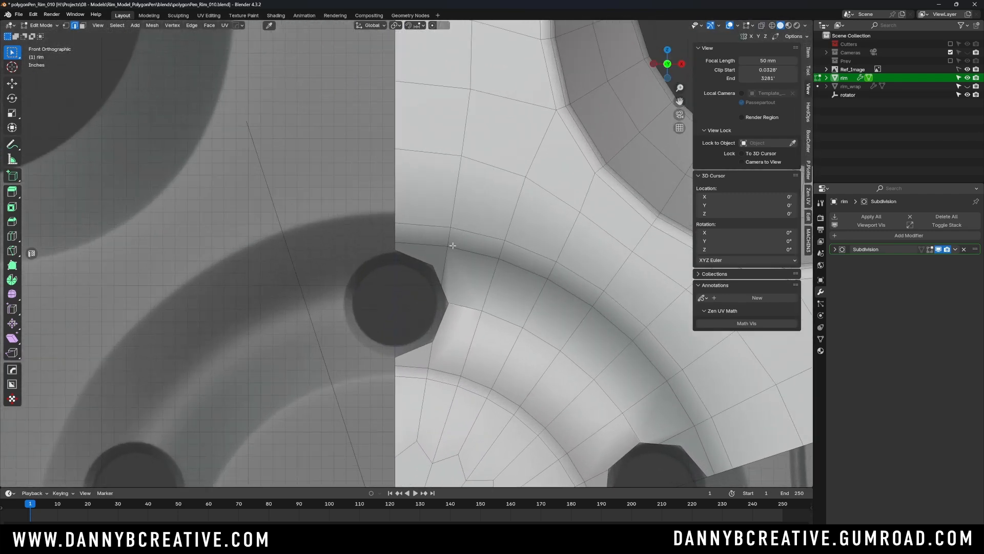
shift+middle_drag(453, 245, 443, 164)
scroll(440, 189, up, 3)
key(Tab)
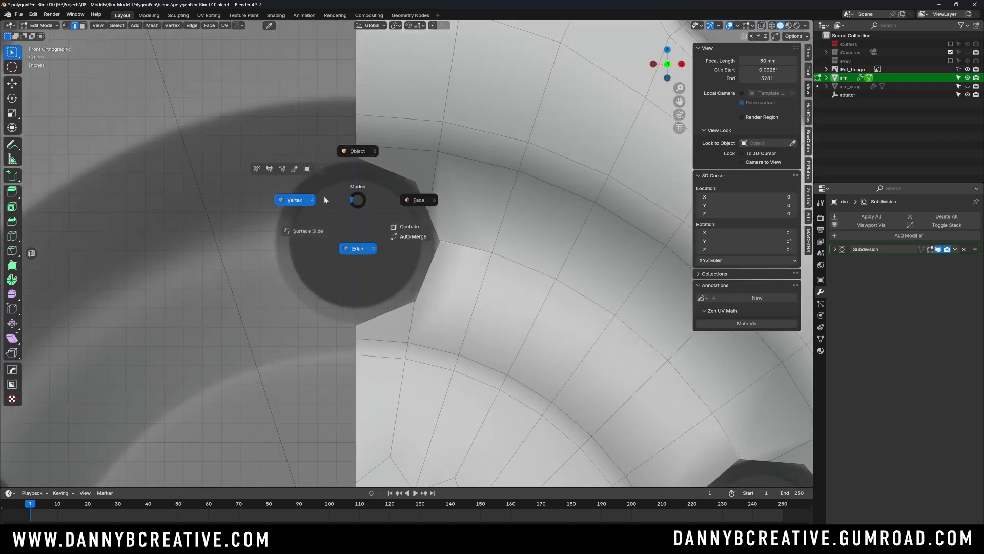
click(324, 197)
scroll(415, 168, up, 2)
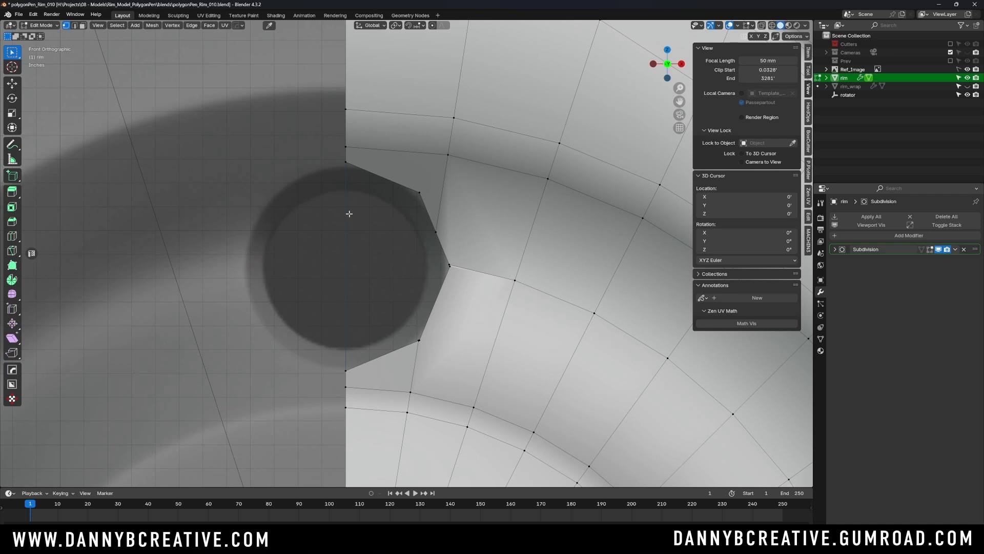
click(439, 227)
shift+click(420, 193)
key(m)
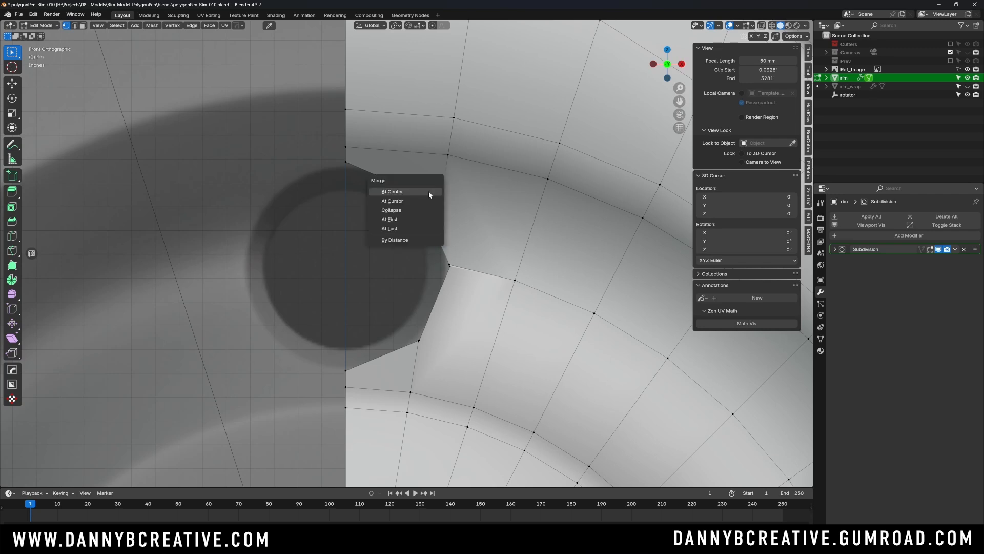
click(418, 228)
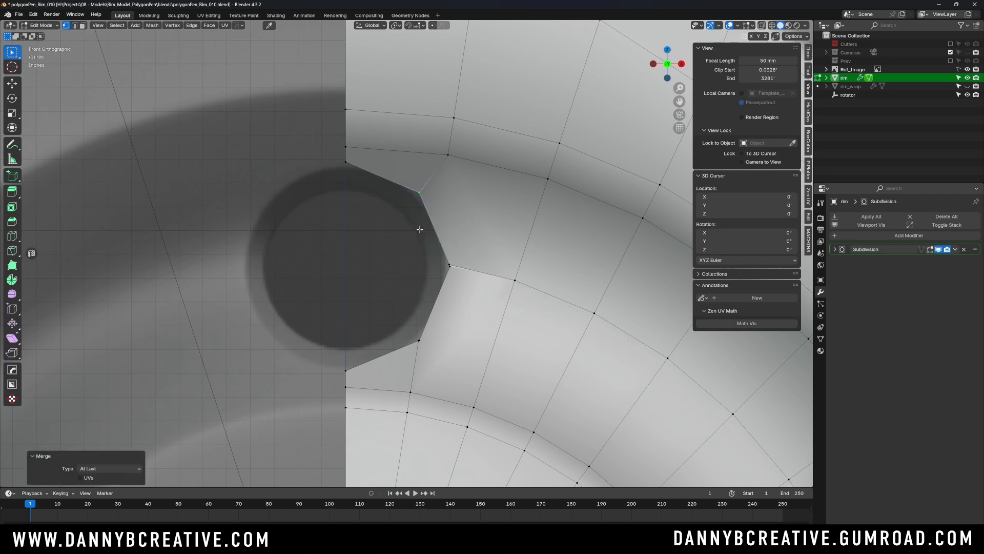
- Merge the nearly coincident vertices at the top lug hole's side corner and lower corner with Smart Vert set to Last
click(450, 263)
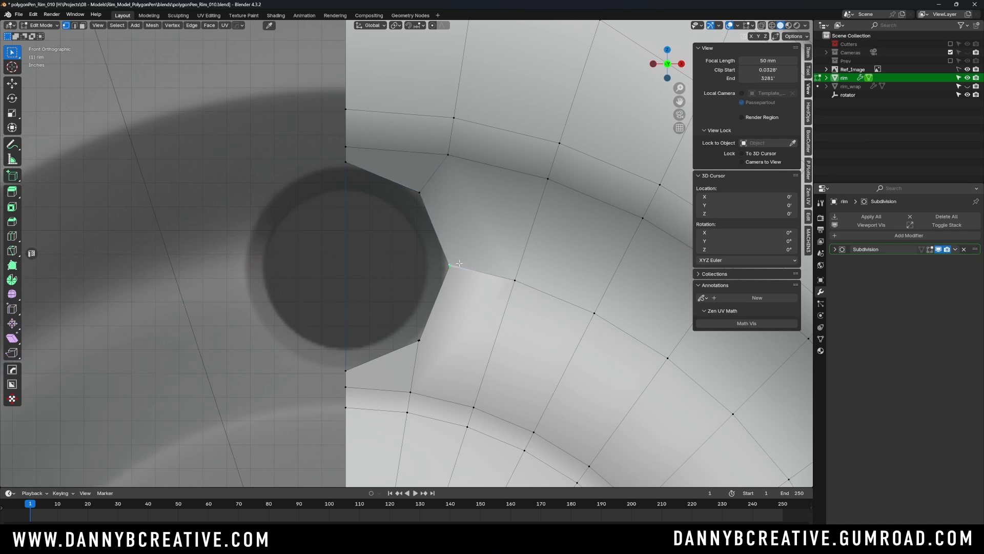
key(1)
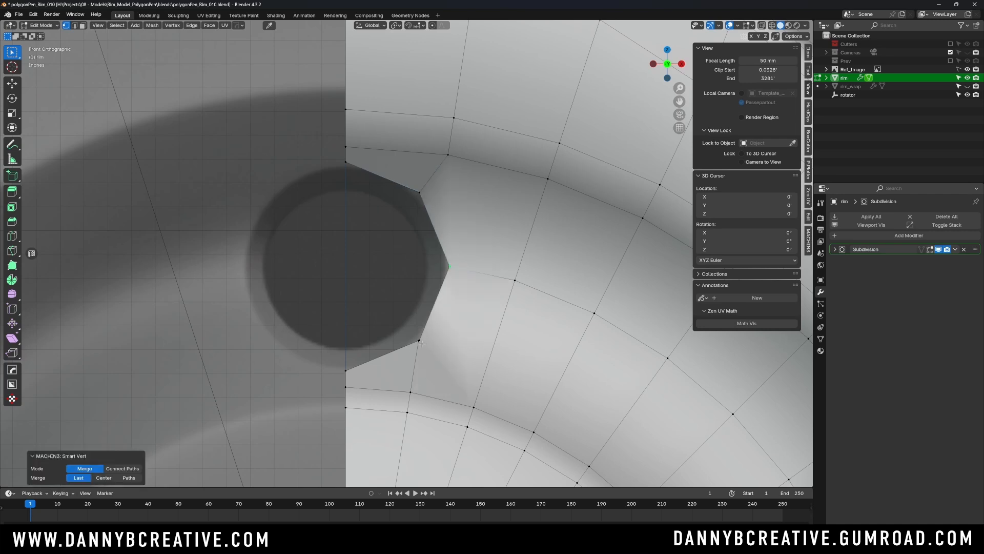
click(416, 343)
shift+click(421, 338)
key(1)
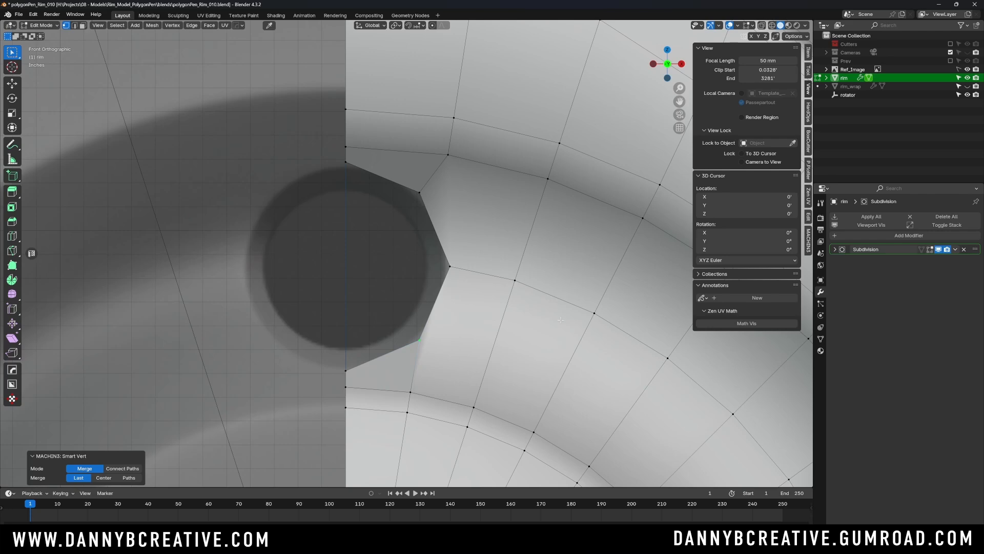
- At the second lug hole, merge the doubled corner vertices and merge the extra upper-edge vertex into the outer corner with At Last
scroll(561, 320, down, 3)
shift+middle_drag(561, 319, 398, 162)
scroll(398, 162, up, 3)
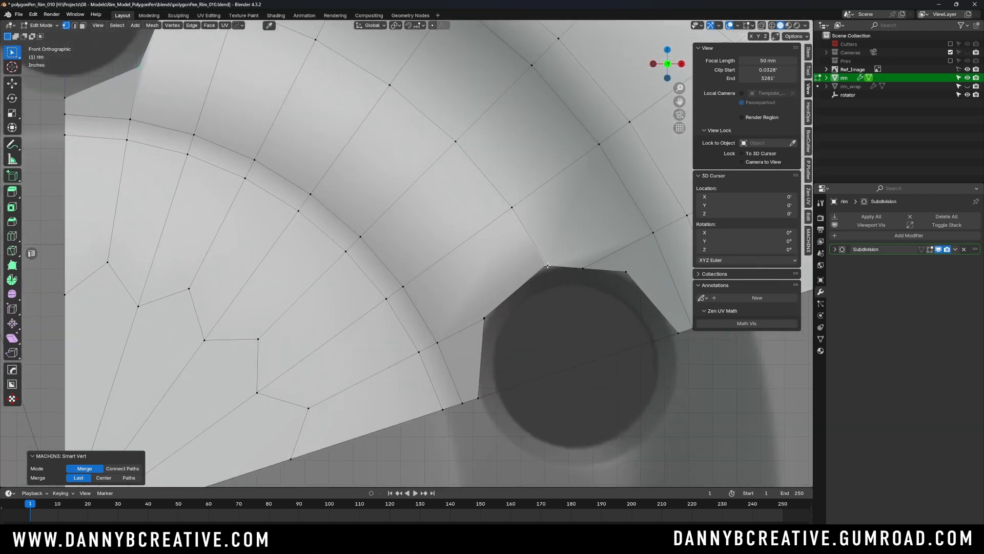
click(546, 266)
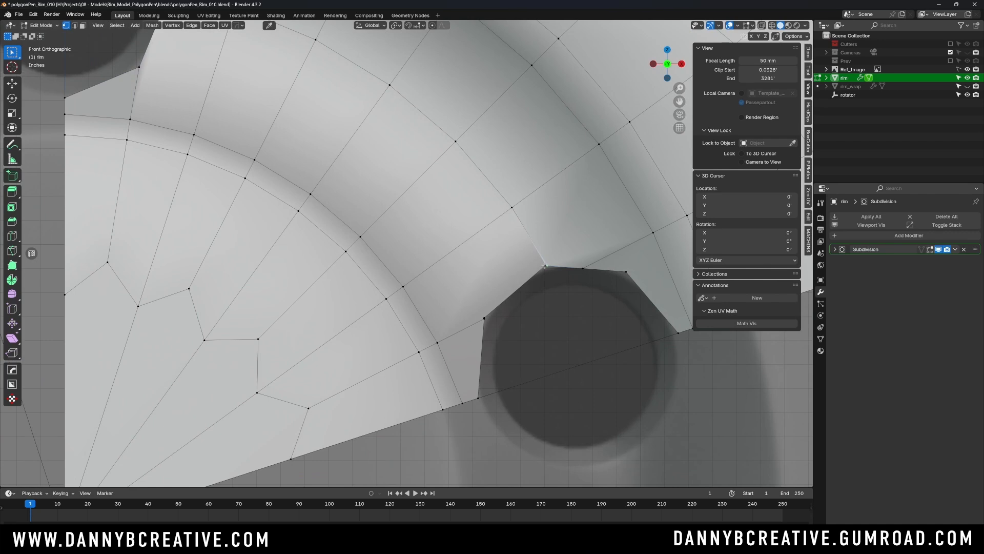
key(m)
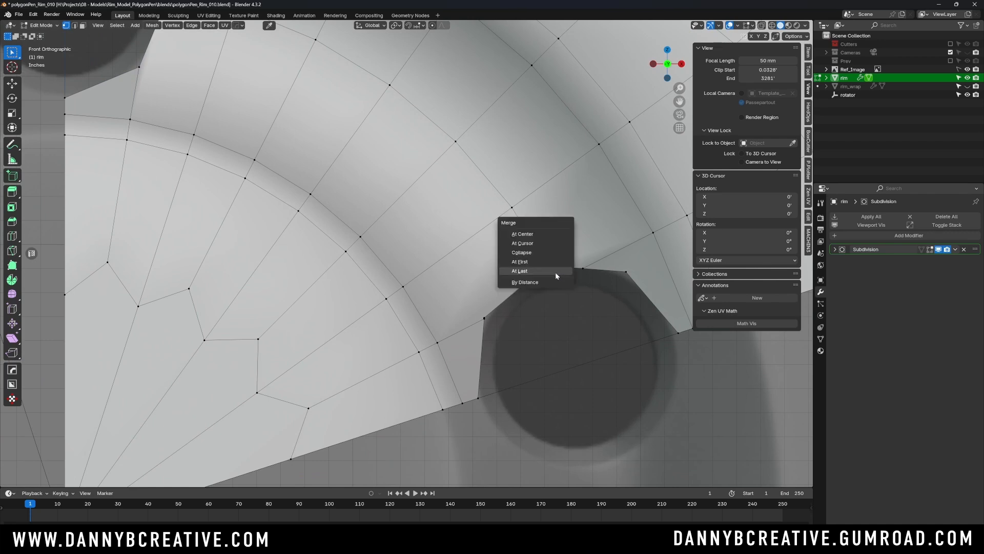
click(552, 270)
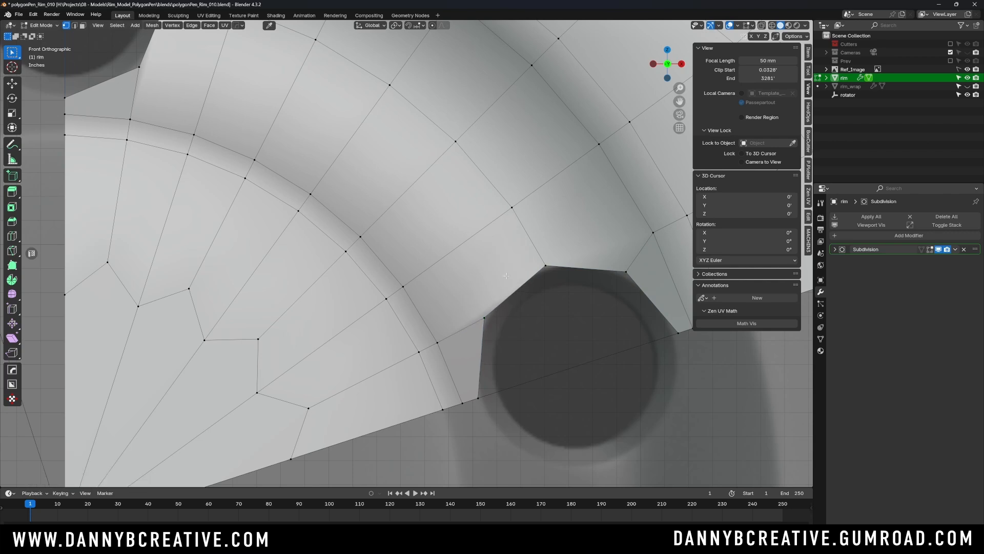
- Inspect the subdivided wedge in Object Mode, toggling the Subdivision modifier's Optimal Display off and on, and return to Edit Mode
scroll(543, 262, down, 2)
shift+middle_drag(503, 167, 515, 231)
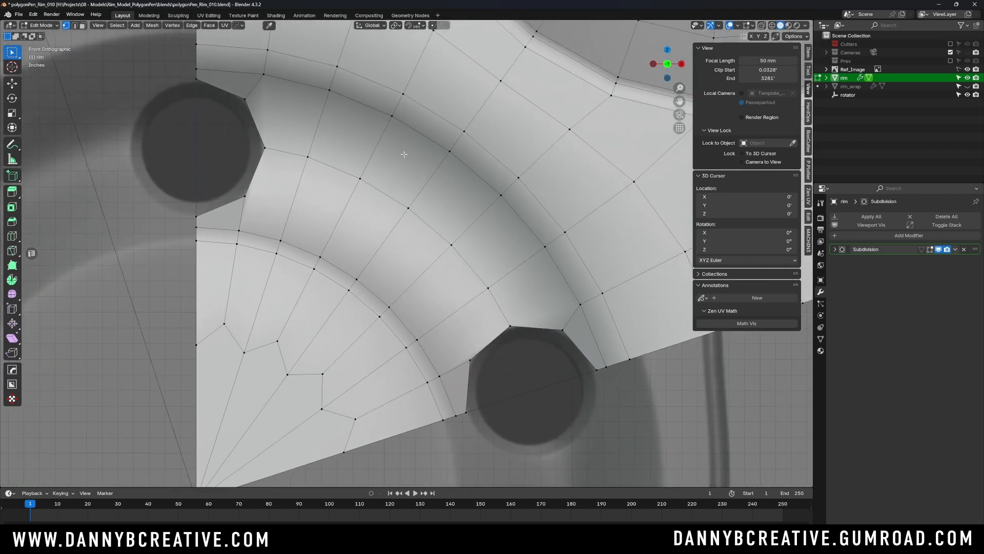
shift+middle_drag(404, 154, 420, 207)
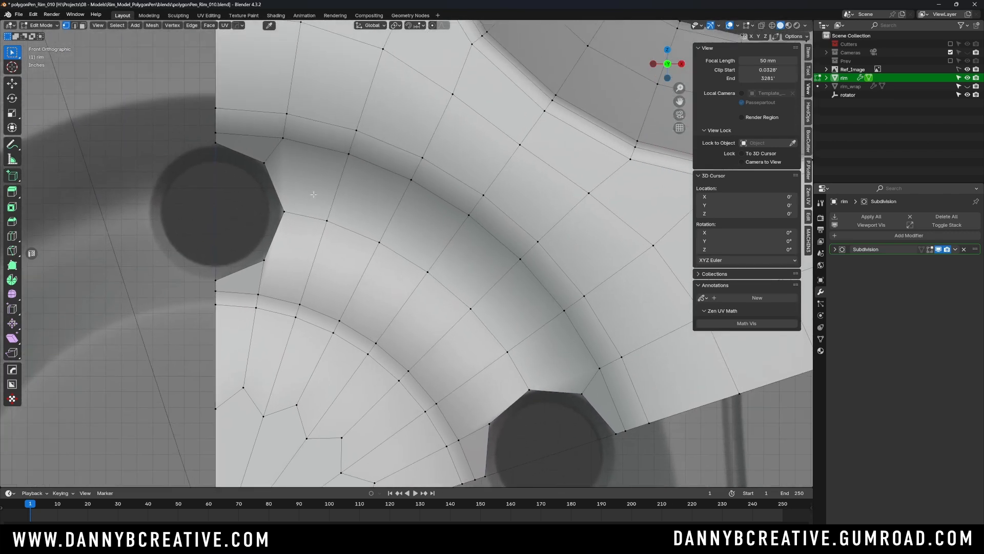
shift+middle_drag(320, 235, 352, 221)
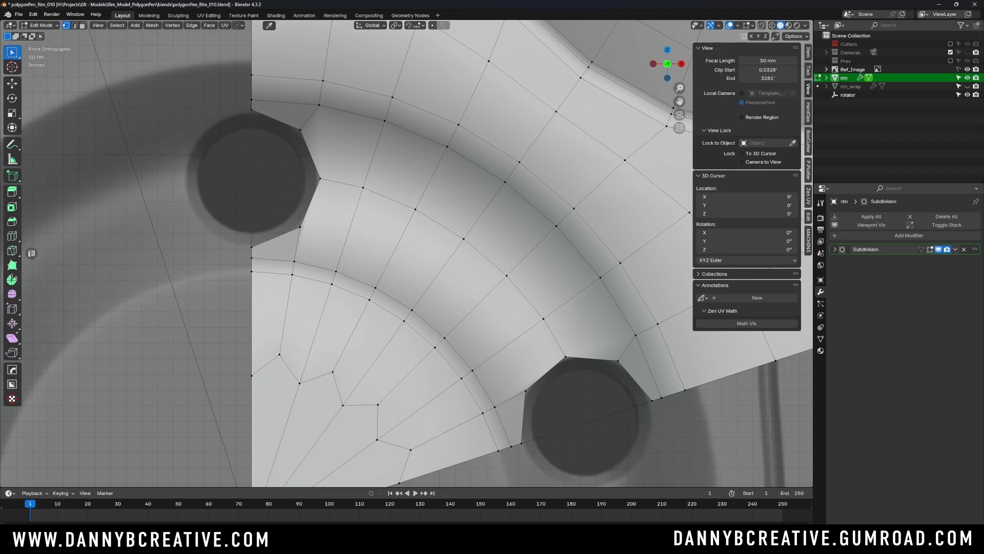
key(ctrl+Tab)
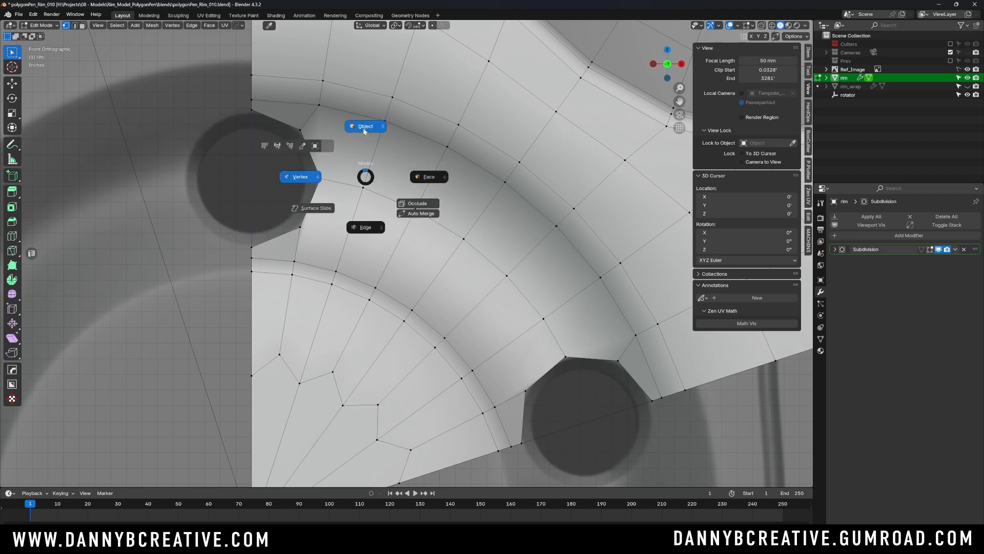
click(363, 128)
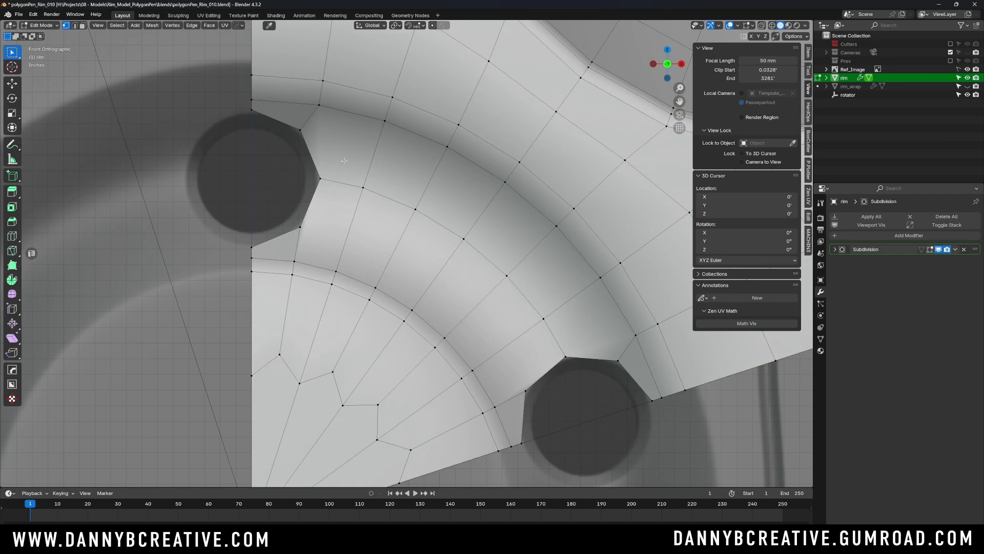
key(Tab)
click(844, 250)
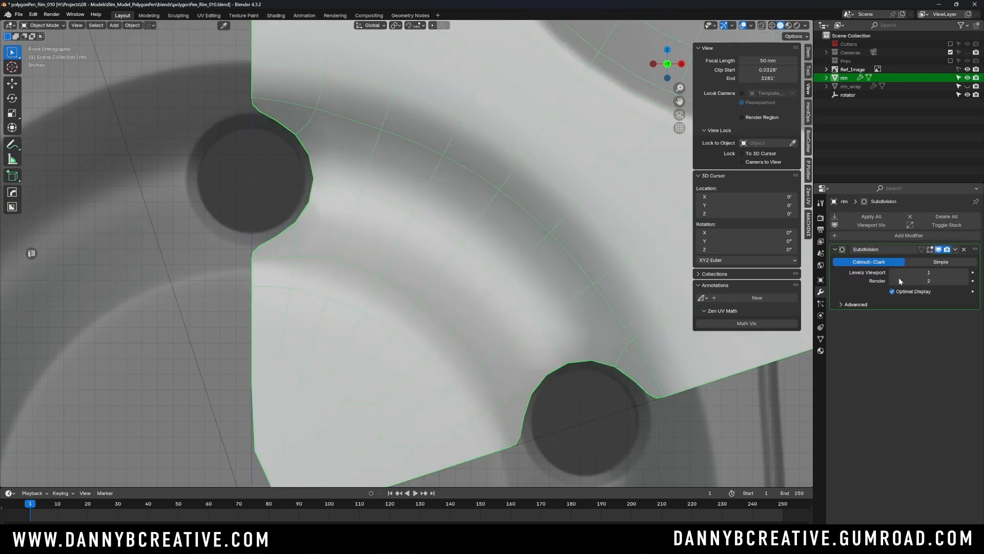
click(892, 291)
click(898, 293)
key(Tab)
click(335, 172)
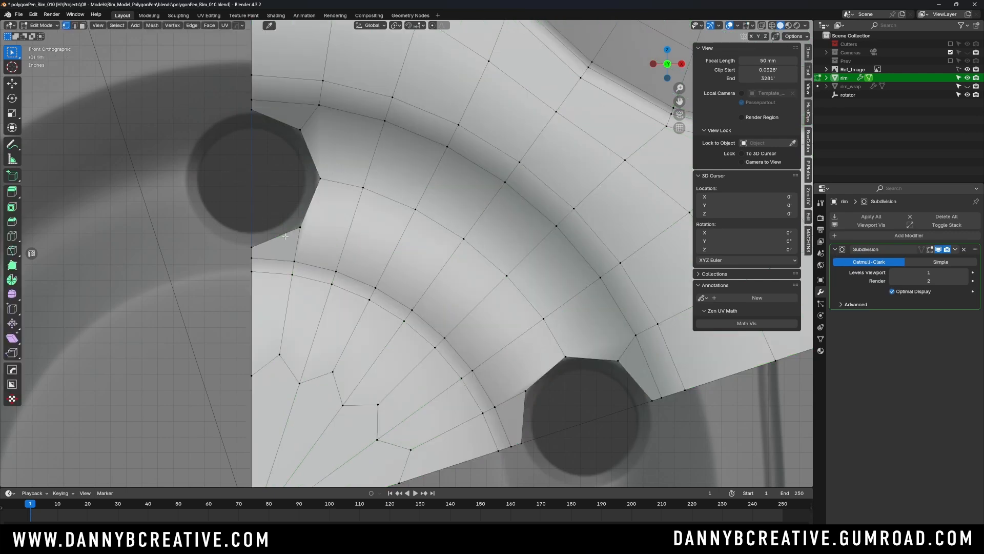
- Add two loop cuts between the lug holes: one in the inner band with slide factor 0.209, one near the middle of the outer band
key(ctrl+r)
click(434, 272)
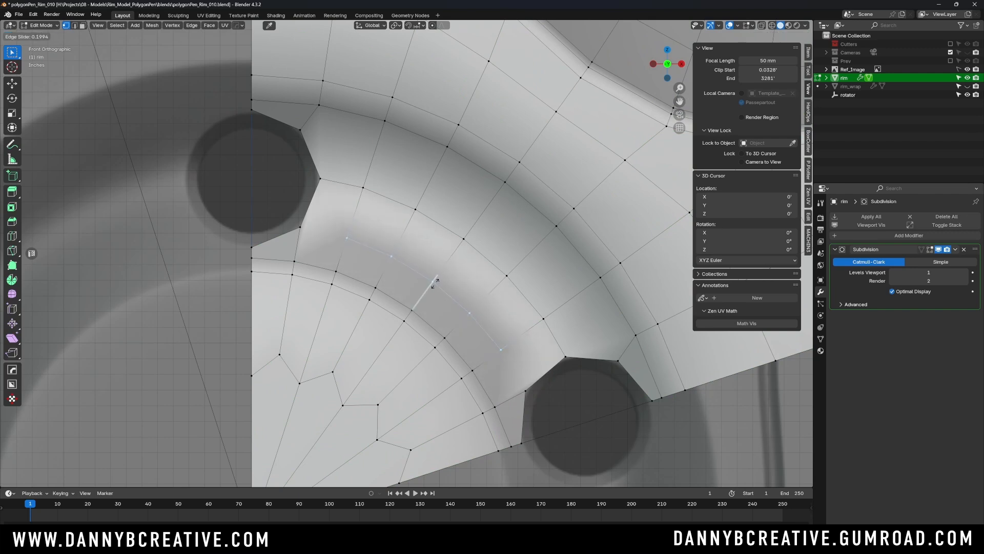
click(436, 280)
key(ctrl+r)
click(485, 192)
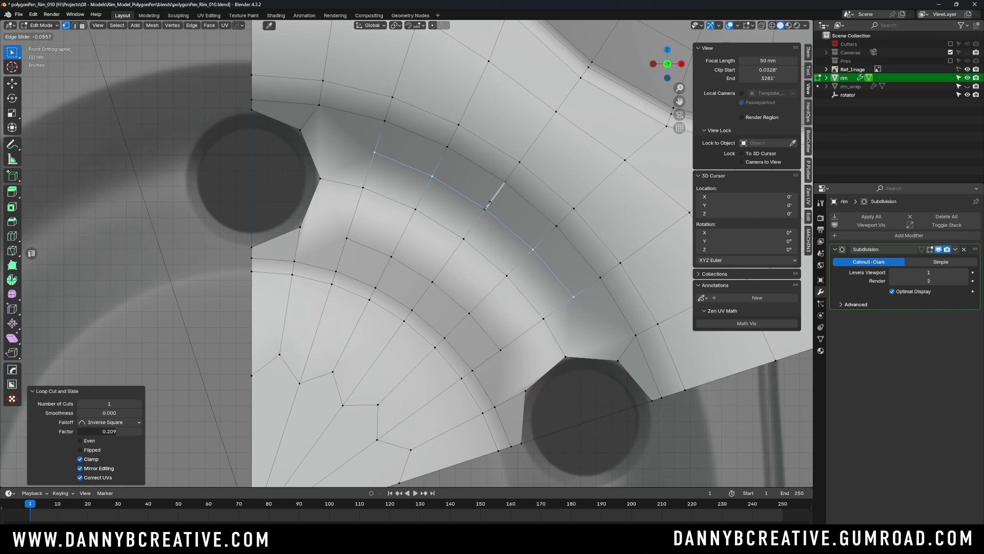
click(488, 205)
- Select the corner vertex on the lower side of the top lug hole, beside the end of the inner loop cut
click(318, 229)
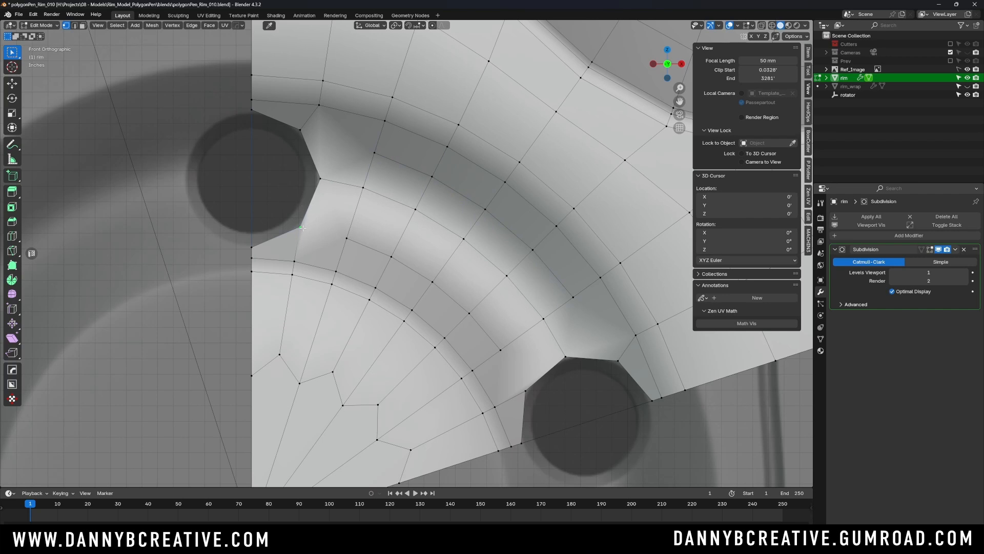
- Connect the open ends of the inner and outer band loop cuts to the nearby corner vertices of both lug holes
shift+click(345, 238)
key(j)
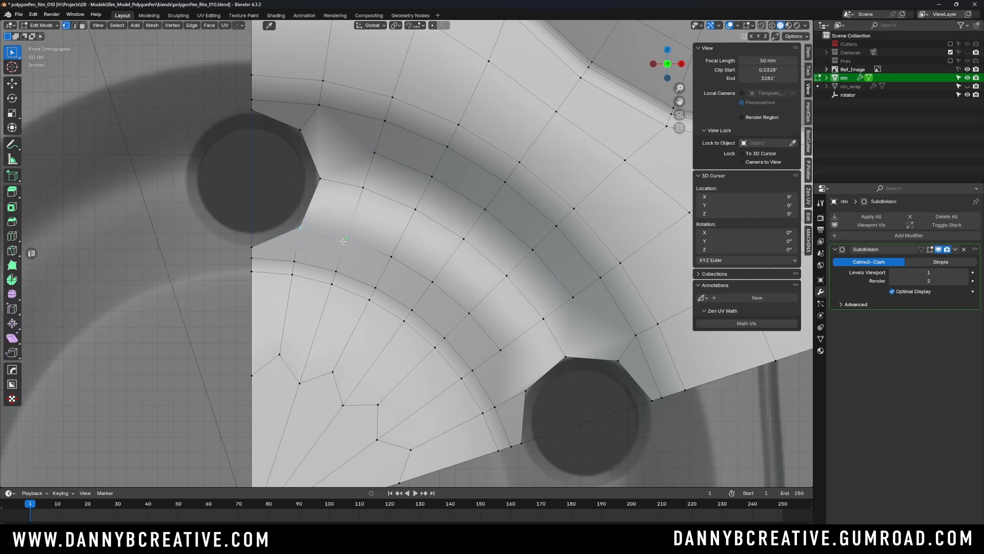
click(301, 130)
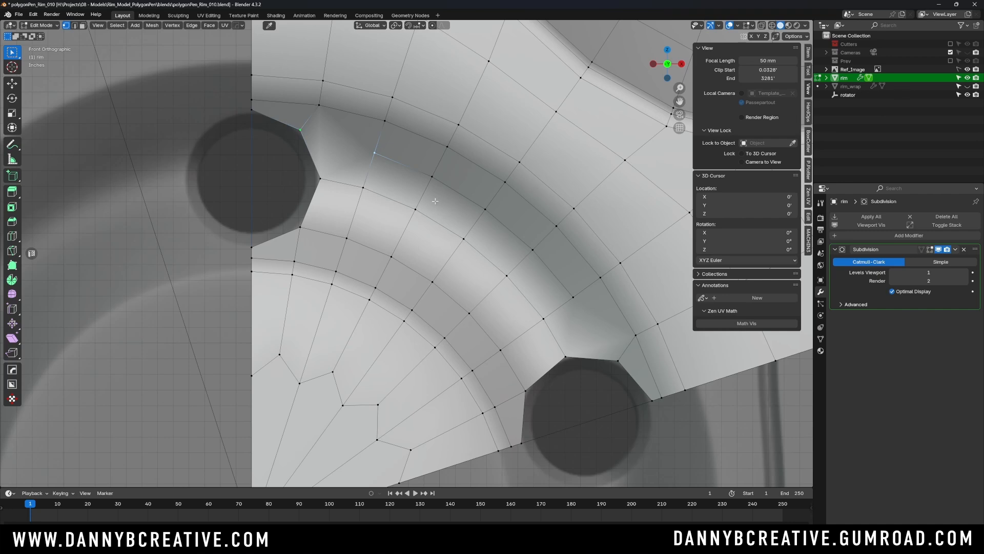
key(j)
click(572, 296)
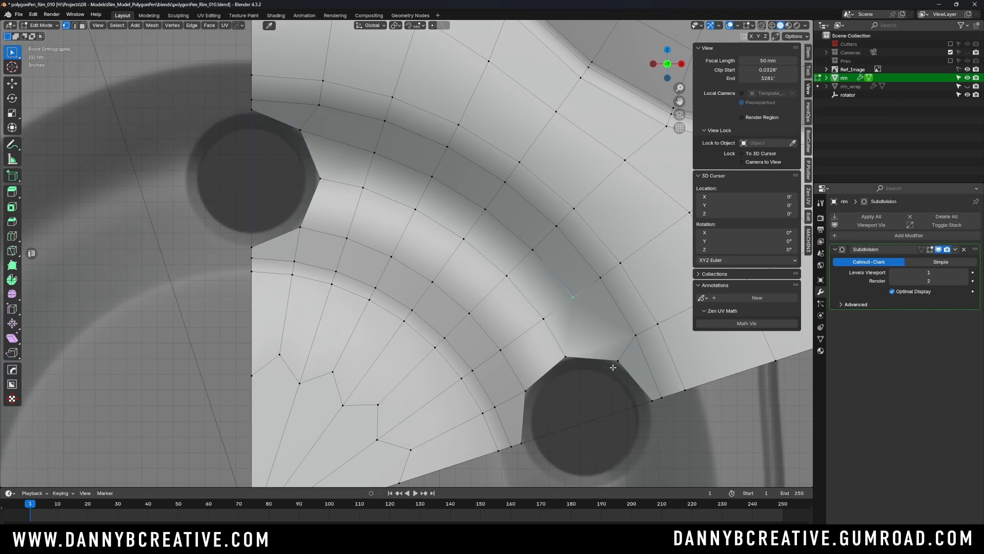
shift+click(618, 360)
click(625, 331)
- Switch to Object Mode and examine the subdivided wedge with the Subdivision modifier's Optimal Display off and on
key(Tab)
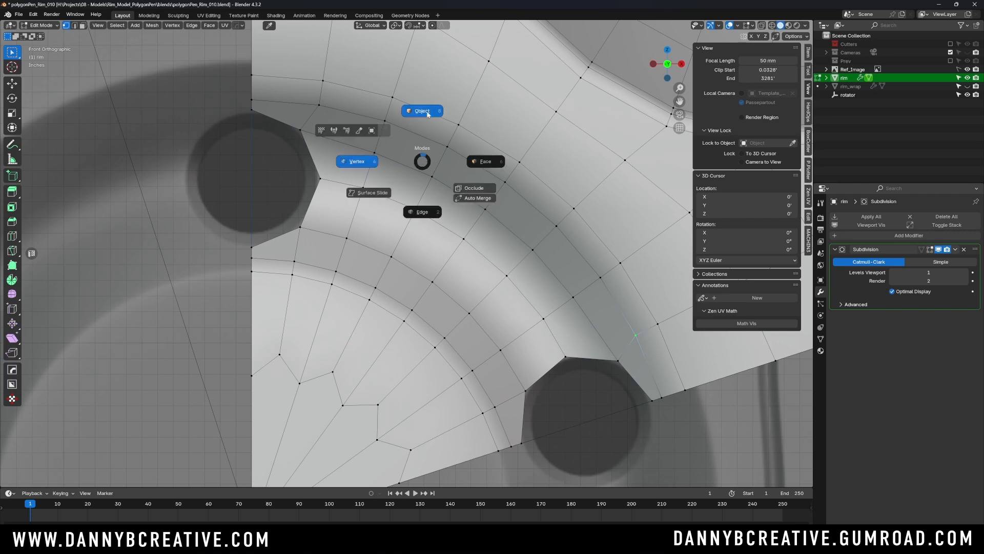
click(428, 113)
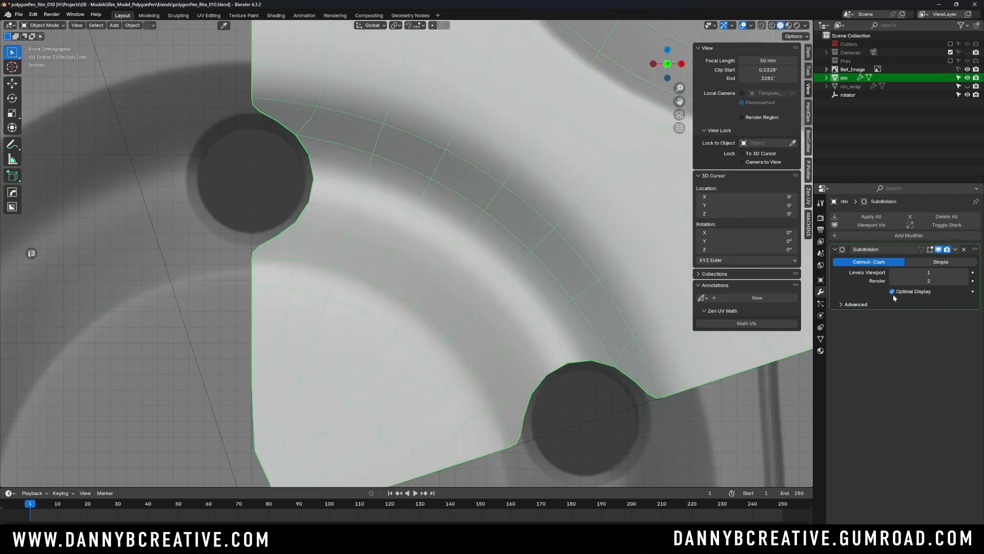
click(892, 292)
click(892, 292)
scroll(433, 241, down, 1)
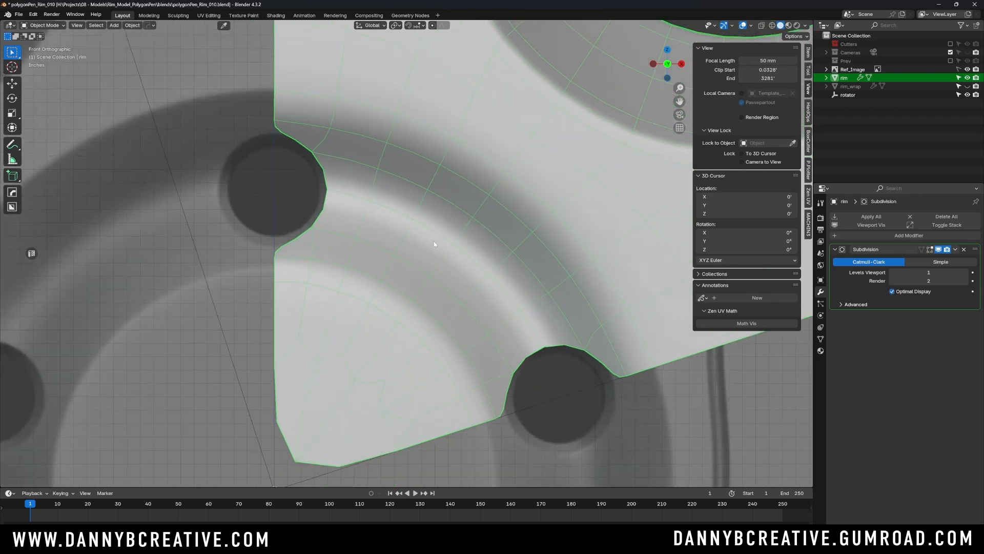
scroll(434, 244, down, 5)
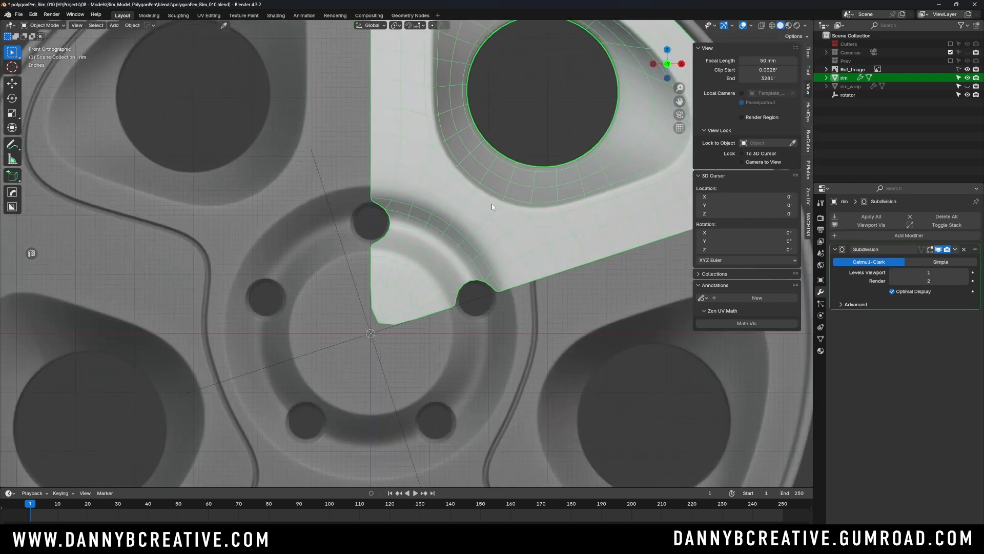
scroll(491, 205, down, 3)
shift+middle_drag(497, 251, 495, 250)
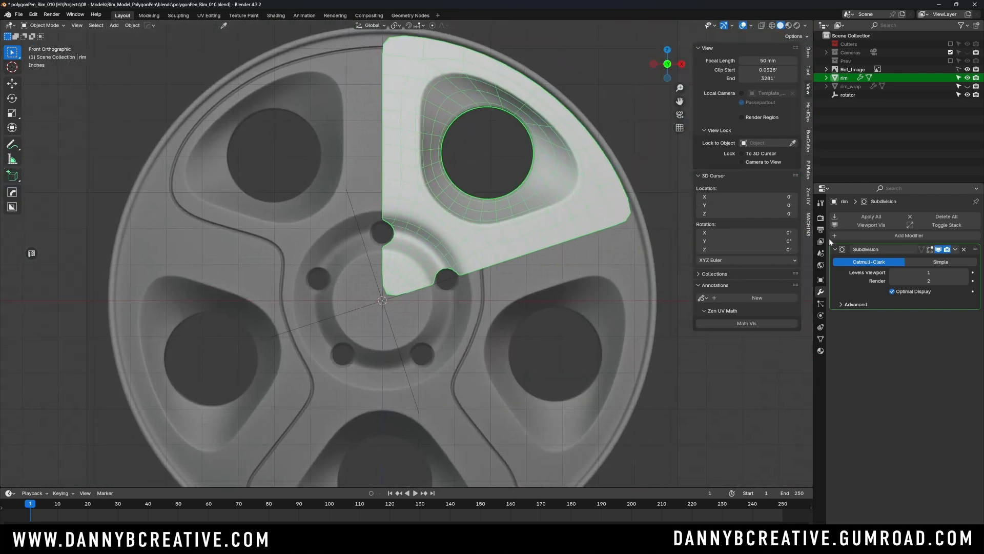
- Add an Array modifier to the rim wedge with a count of 5
click(884, 235)
mouse_move(884, 236)
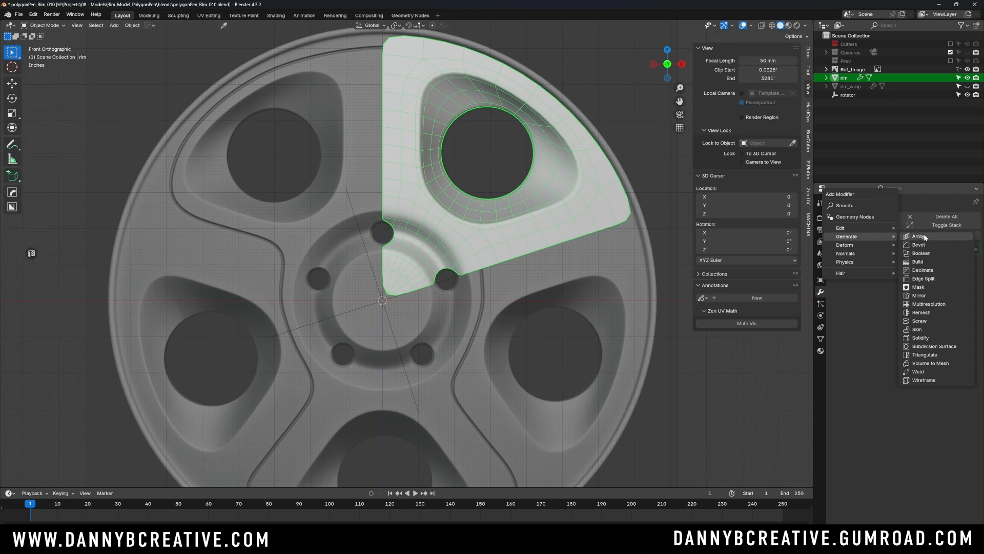
click(924, 236)
click(926, 285)
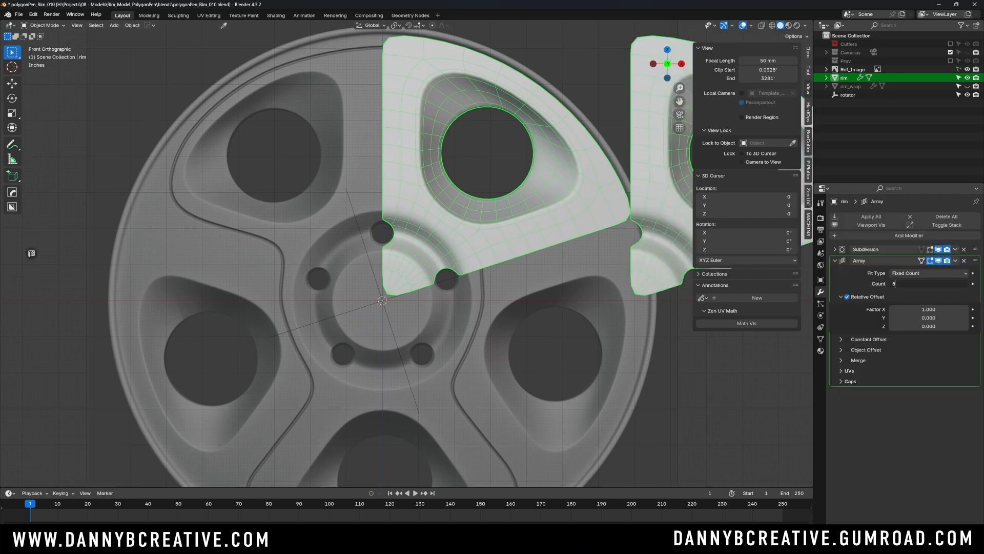
text(5)
key(Return)
- Replace the array's Relative Offset with an Object Offset using rotator, and enable Merge with First and Last Copies
click(846, 296)
click(847, 349)
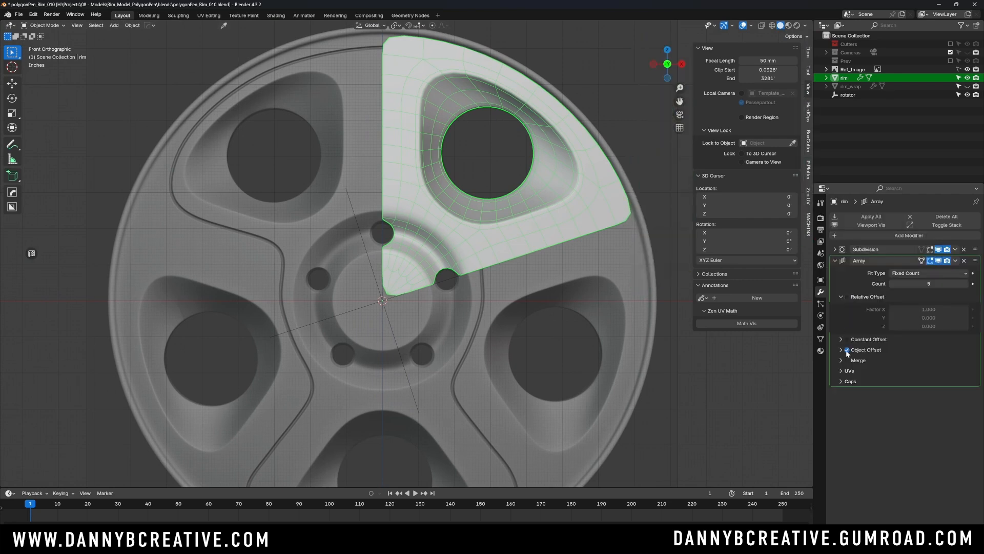
click(841, 350)
click(847, 376)
click(856, 375)
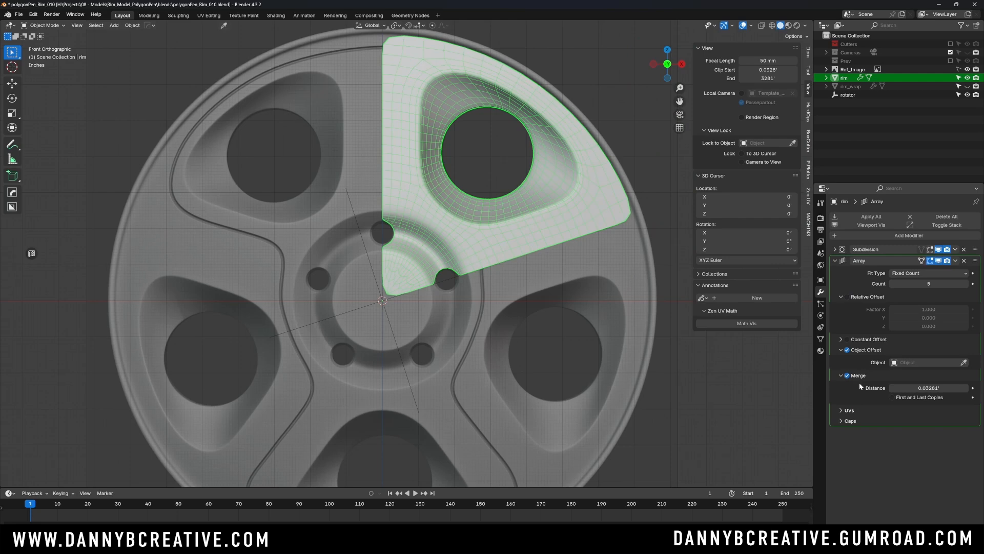
click(892, 397)
drag(848, 95, 923, 360)
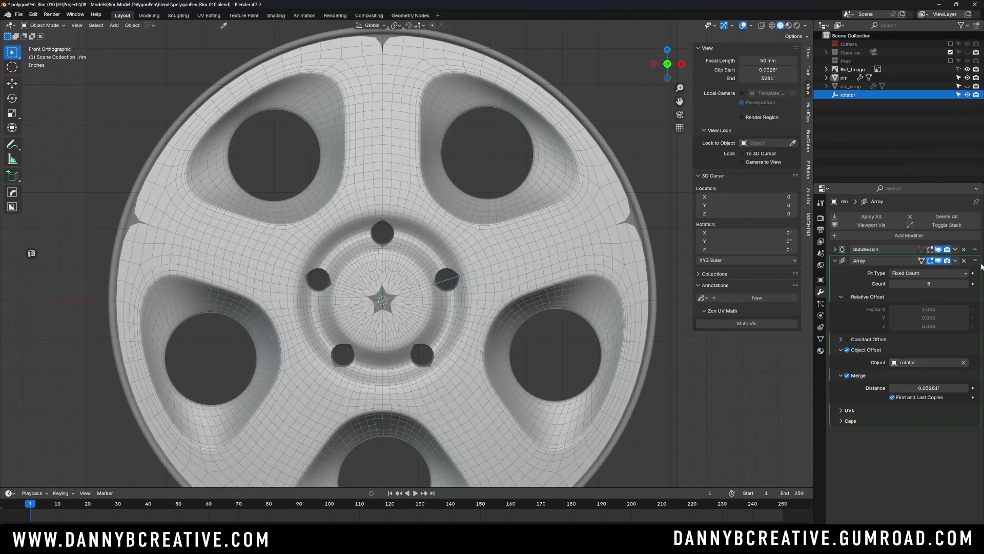
- Move the Array modifier above the Subdivision modifier and check the whole rim from the front and at an angle
drag(975, 261, 975, 249)
scroll(469, 284, down, 2)
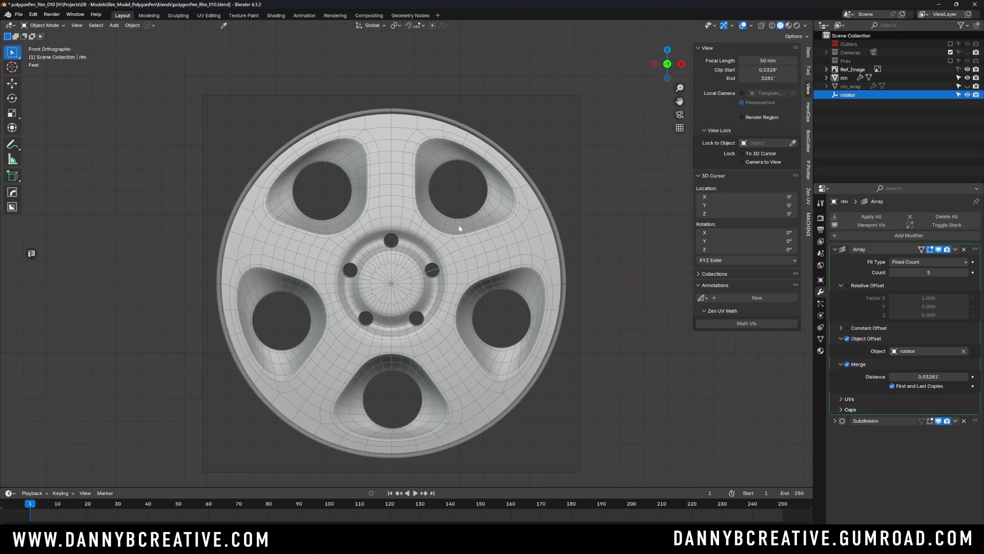
scroll(408, 258, up, 5)
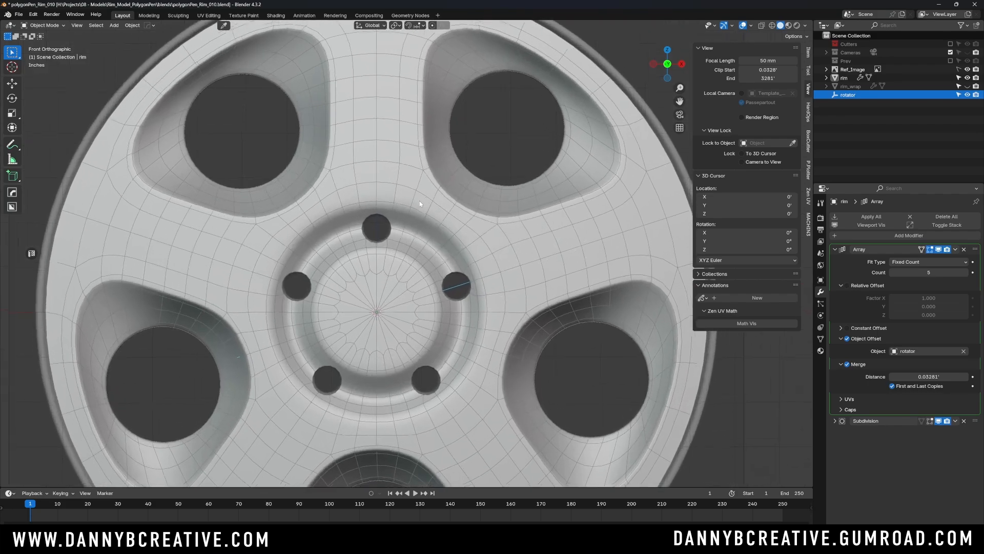
scroll(427, 217, down, 5)
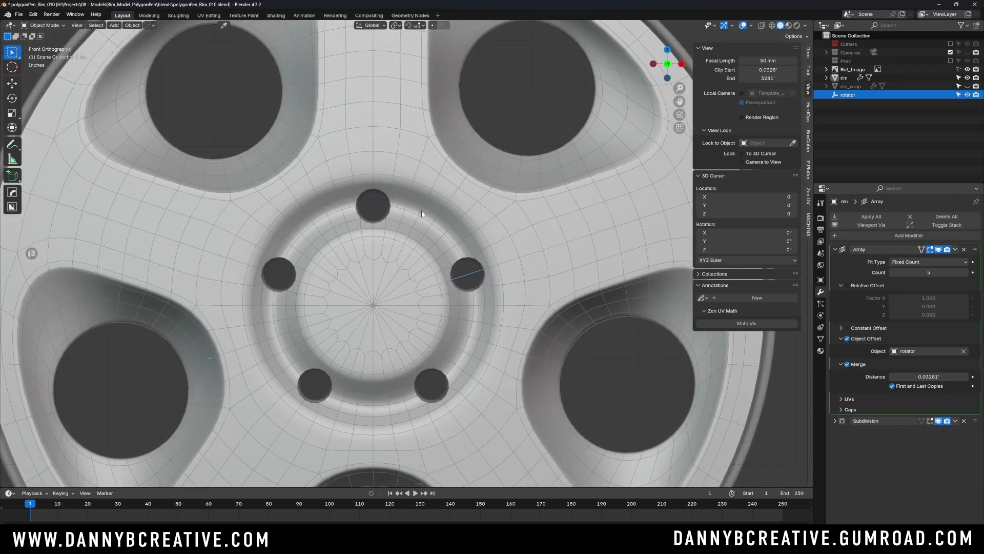
middle_drag(433, 220, 410, 251)
scroll(417, 241, down, 2)
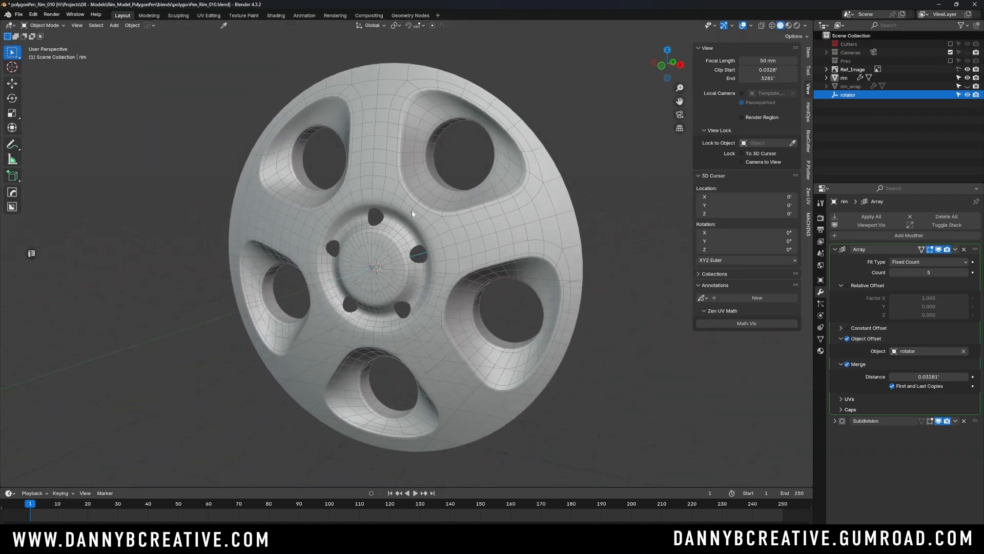
- Select the rim and apply its Array modifier, keeping the Subdivision modifier live
click(501, 258)
middle_drag(501, 258, 512, 241)
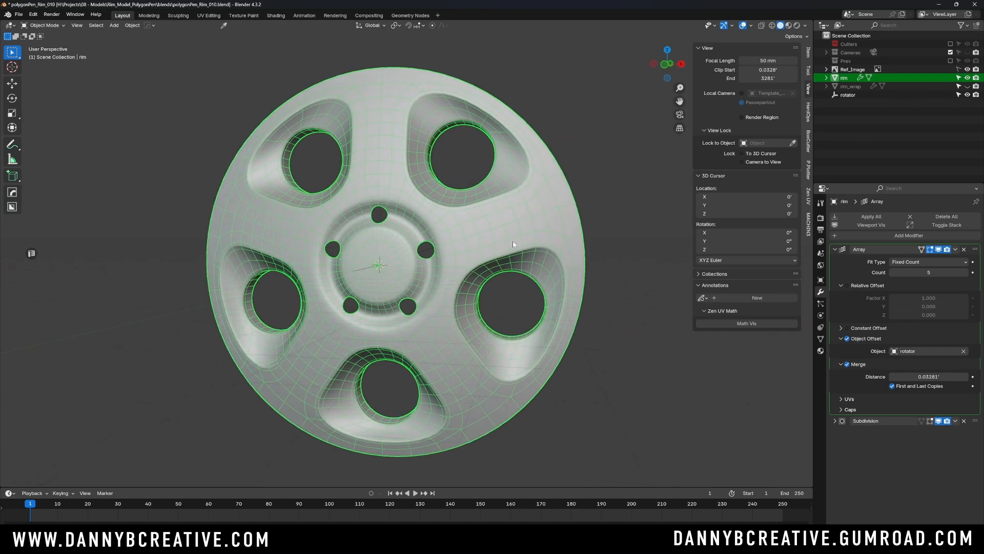
scroll(512, 233, up, 2)
key(ctrl+a)
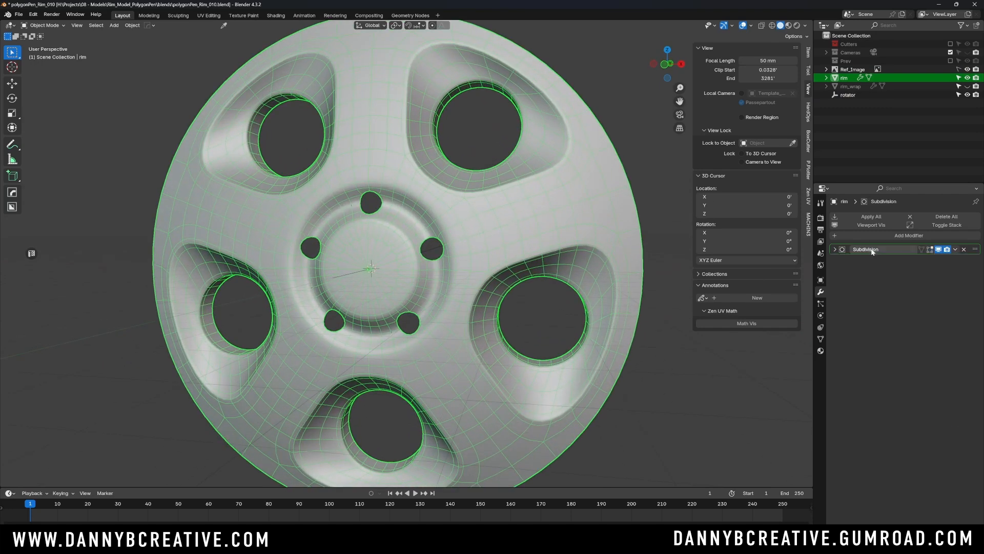
- In Edit Mode with edge selection, select the border edge loops of all five lug holes
middle_drag(450, 279, 487, 271)
key(KP_1)
scroll(456, 214, up, 3)
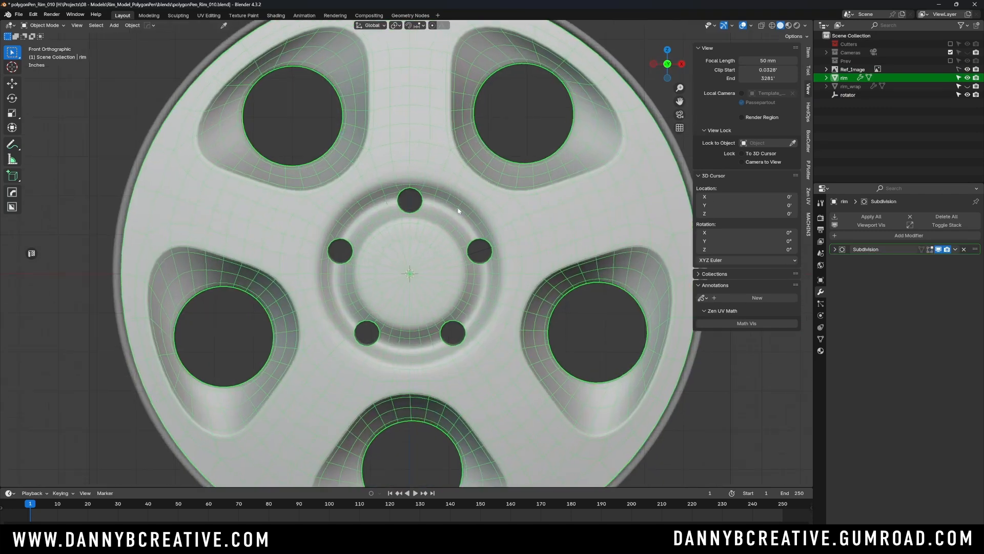
key(Tab)
click(531, 292)
scroll(532, 292, up, 3)
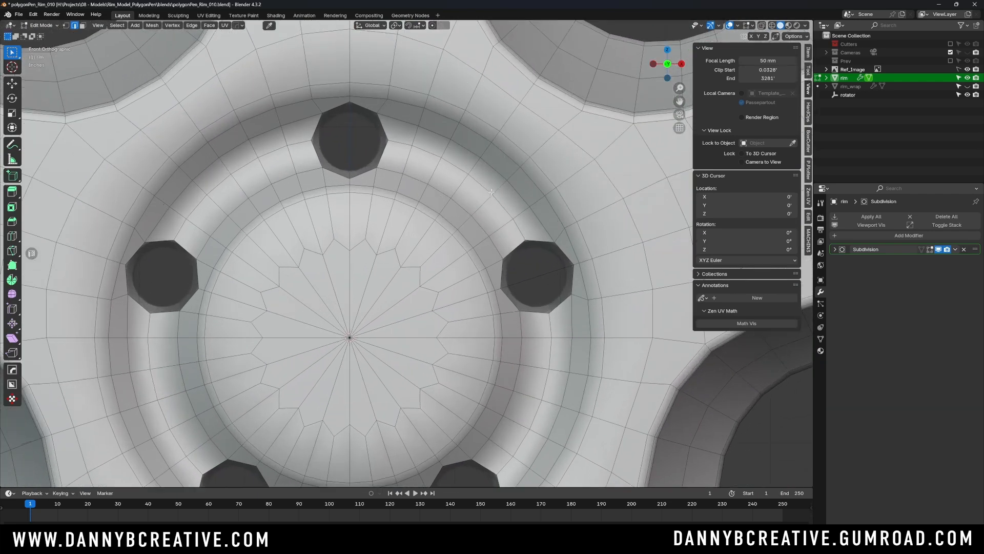
alt+click(363, 176)
alt+shift+click(494, 454)
shift+middle_drag(494, 454, 521, 336)
alt+shift+click(295, 392)
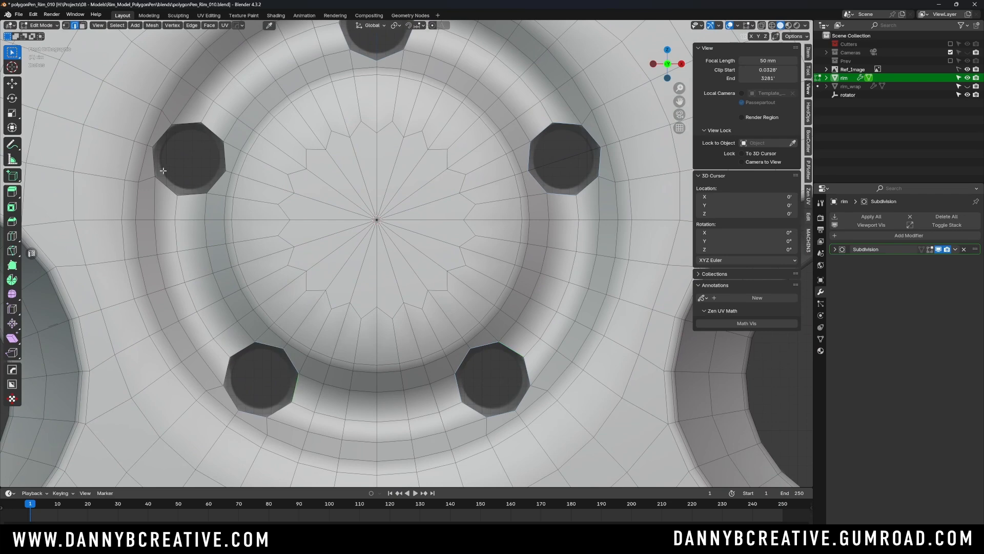
alt+shift+click(154, 167)
- Set the pivot to Individual Origins, extrude the five lug-hole borders in place and scale them inward to 0.798
middle_drag(523, 193, 466, 250)
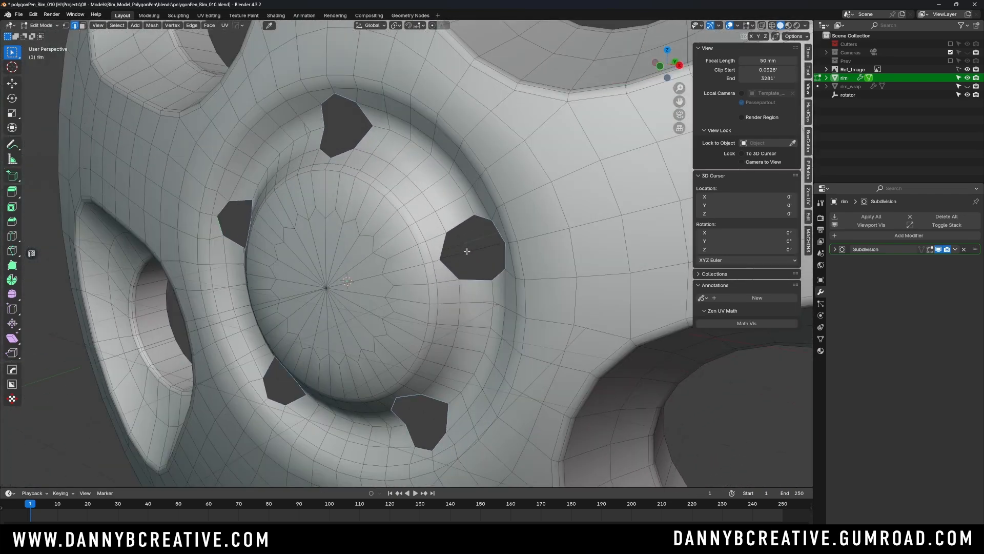
key(period)
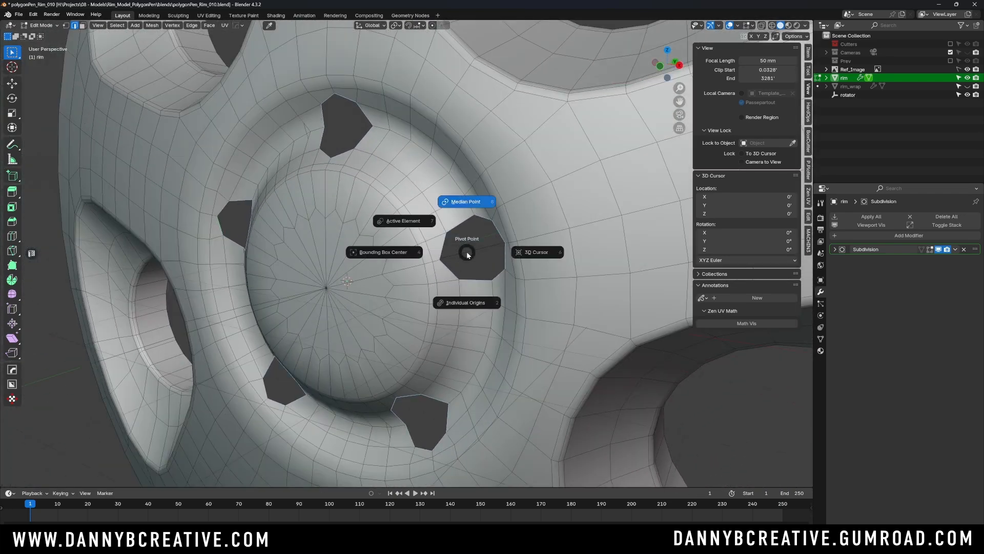
click(477, 303)
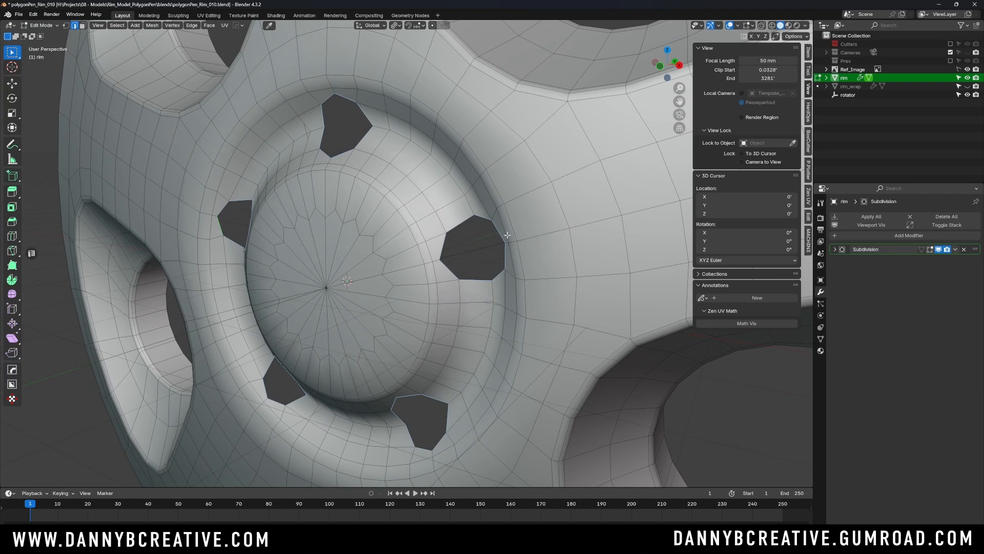
key(e)
right_click(546, 204)
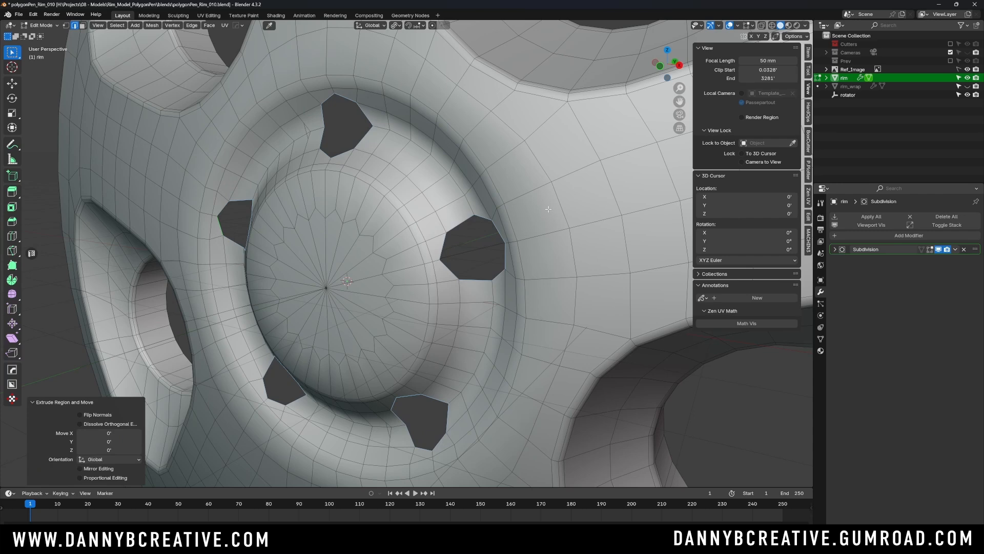
key(s)
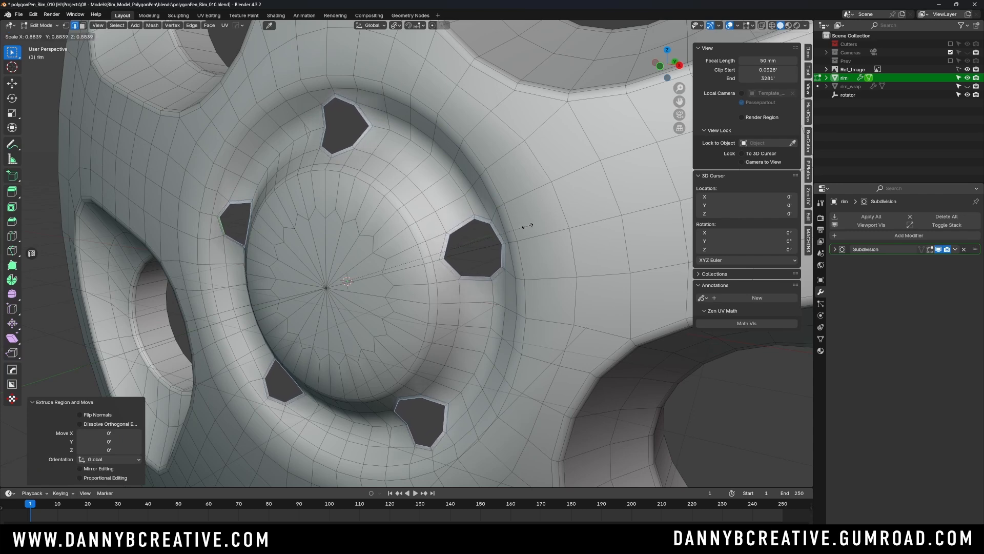
click(512, 231)
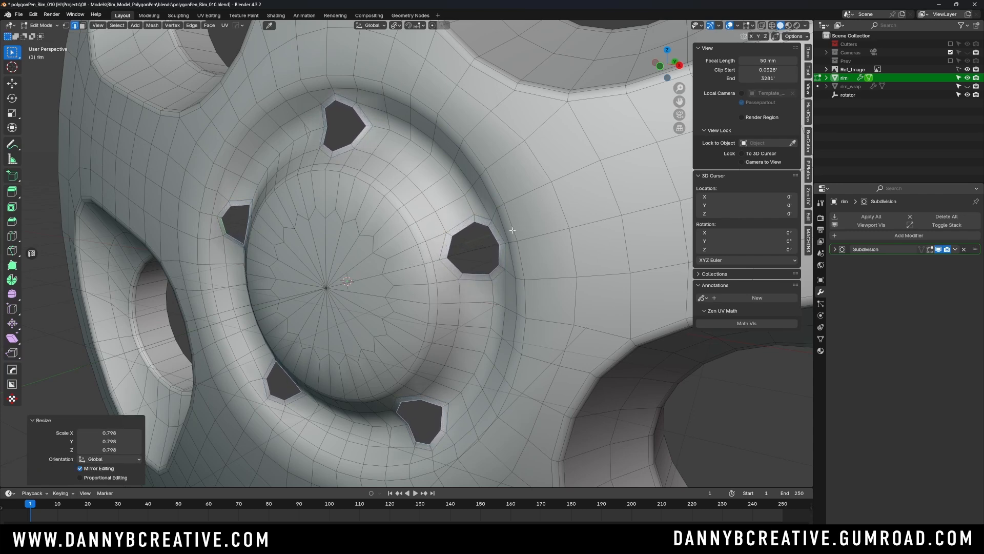
- Scale the inner lug-hole loops to 0.994 in the X-ray front view to match the reference holes
key(KP_1)
scroll(447, 146, up, 6)
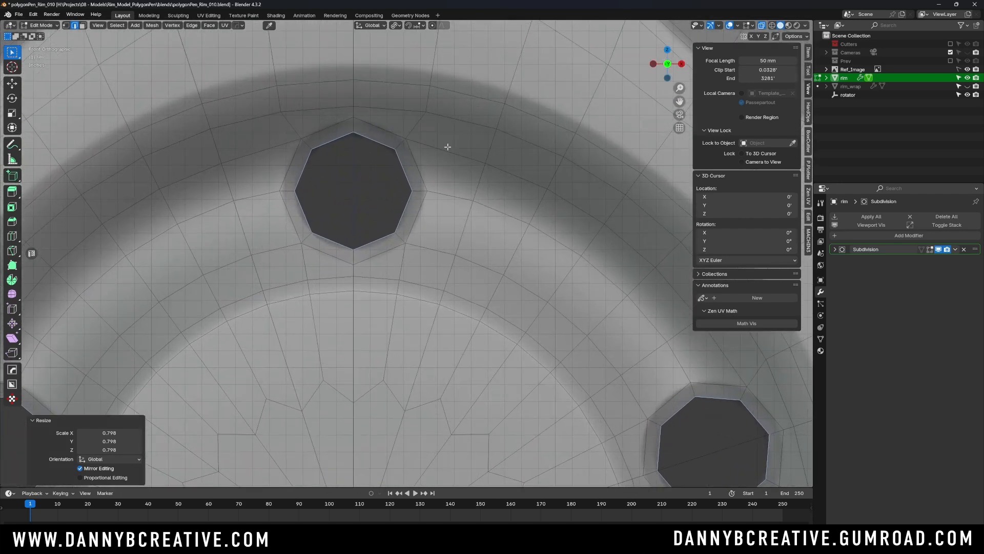
key(s)
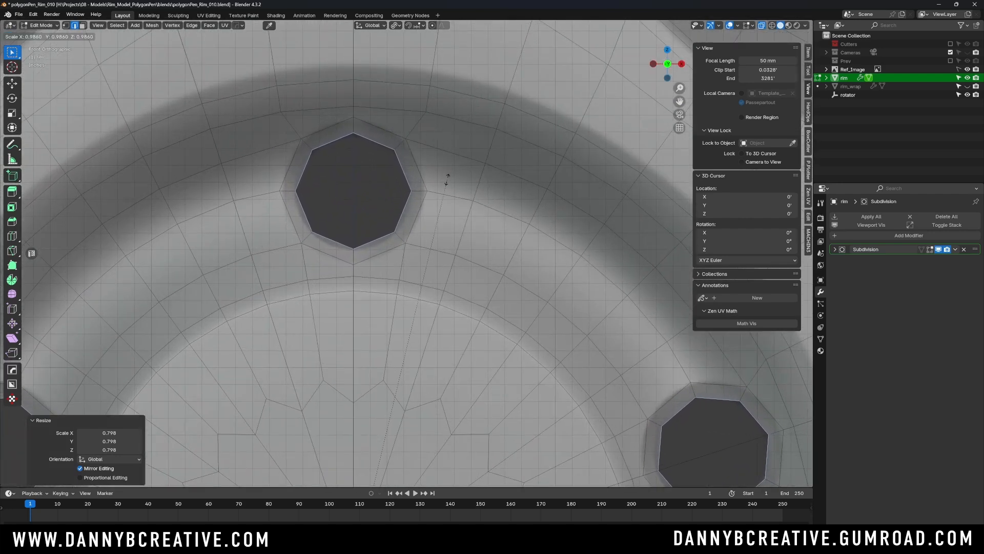
click(455, 171)
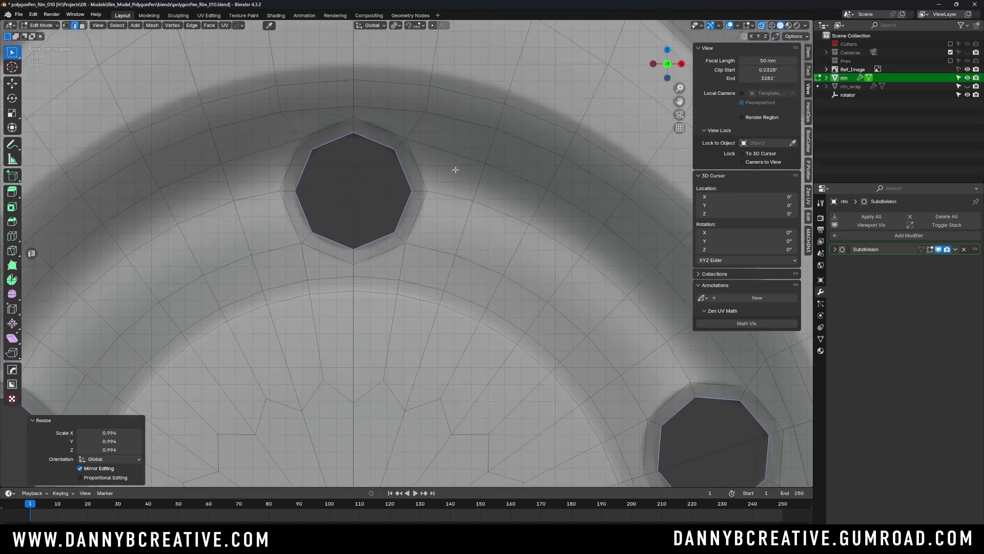
- Turn X-ray off and move the inner lug-hole loops about 0.0948' back along the Y axis
scroll(455, 170, down, 6)
mouse_move(456, 170)
middle_down()
mouse_move(514, 233)
mouse_move(461, 157)
middle_up()
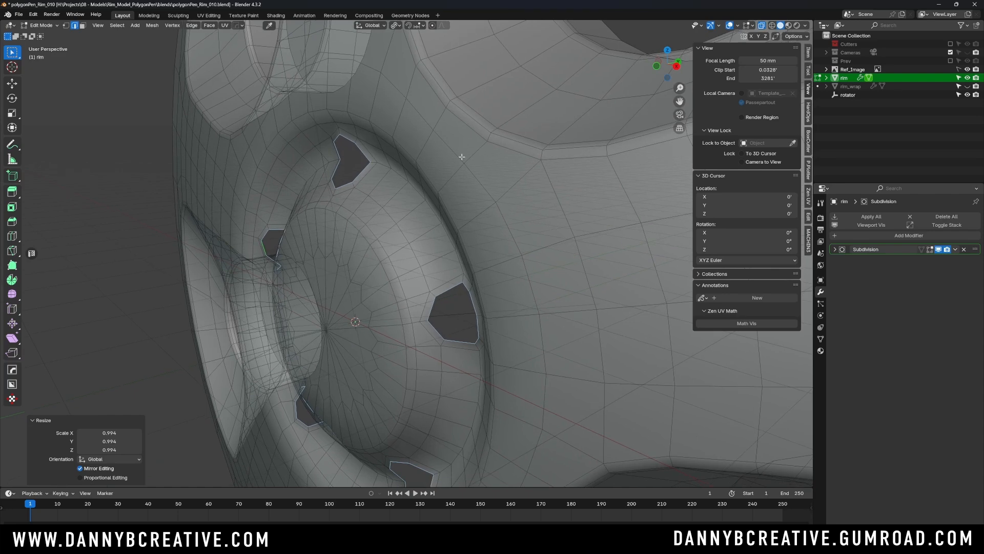
key(alt+z)
key(g)
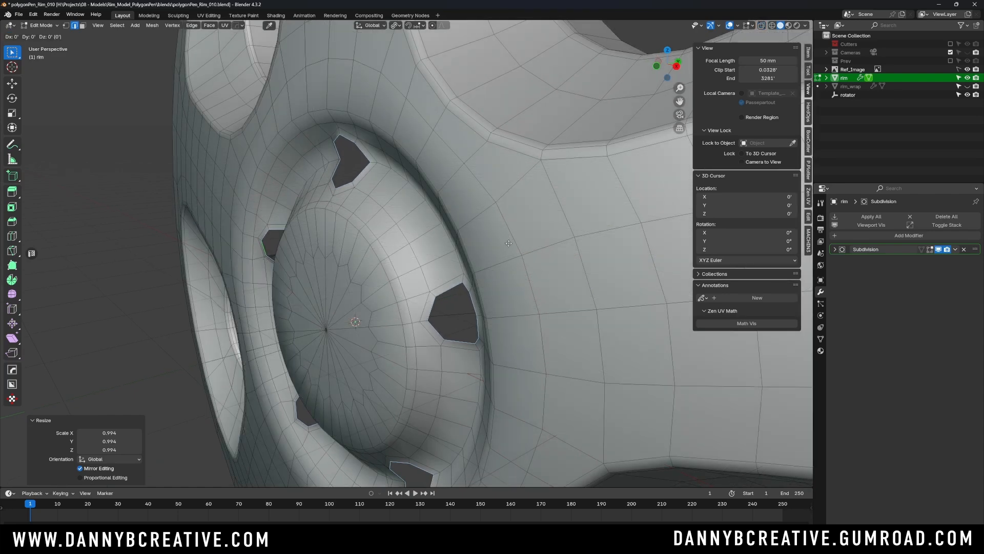
key(y)
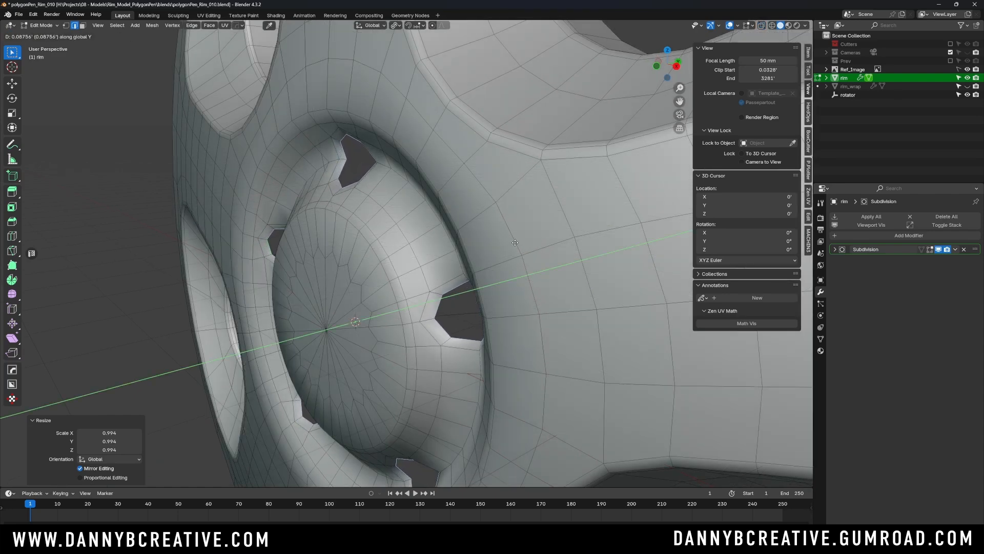
click(516, 240)
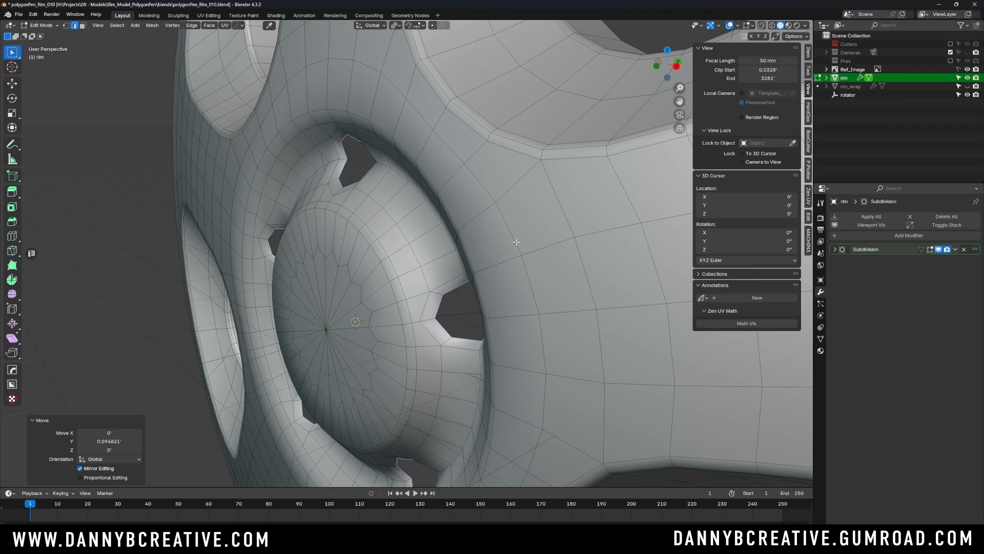
- Move the inner lug-hole loops about 0.0161' further back along the Y axis
middle_drag(517, 240, 487, 222)
key(g)
key(y)
click(485, 254)
scroll(511, 177, down, 2)
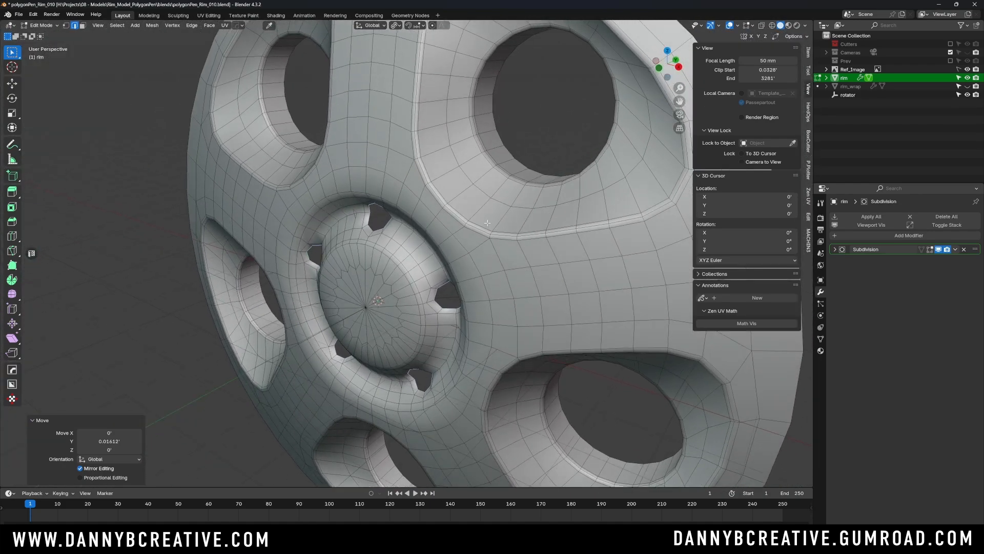
- Extrude the inner lug-hole loops about 0.696' back along Y and flatten their rear edges by scaling Y to 0
key(g)
key(y)
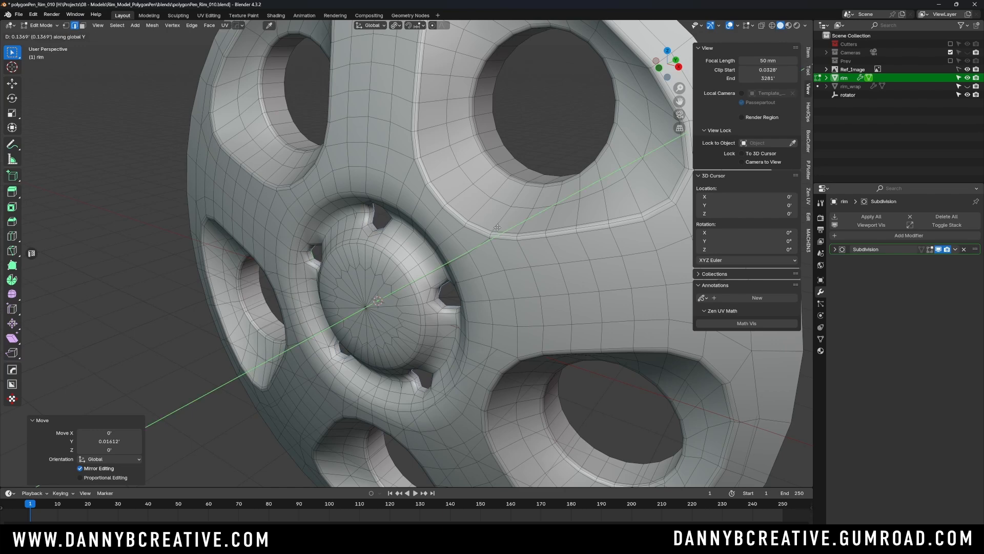
click(504, 221)
middle_drag(504, 221, 478, 243)
key(s)
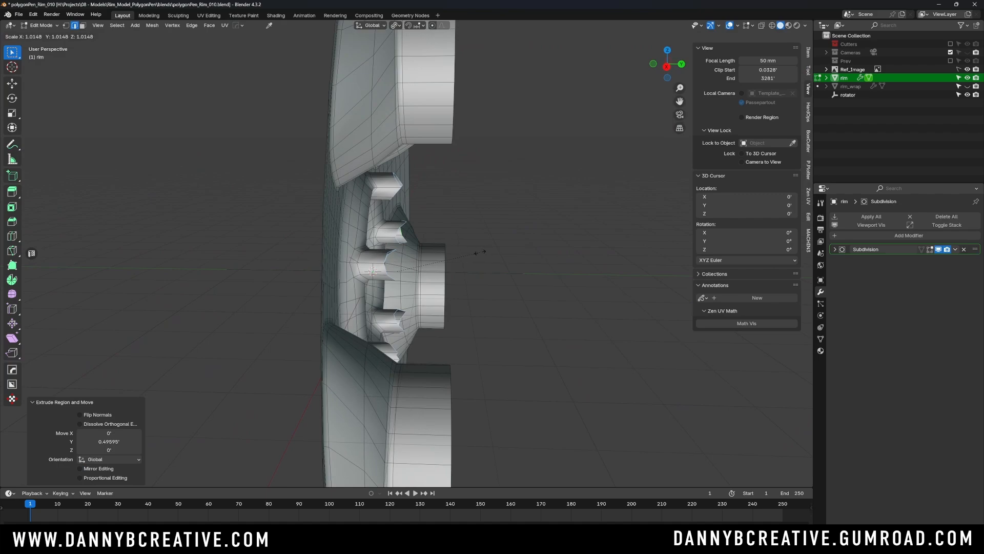
text(y)
text(0)
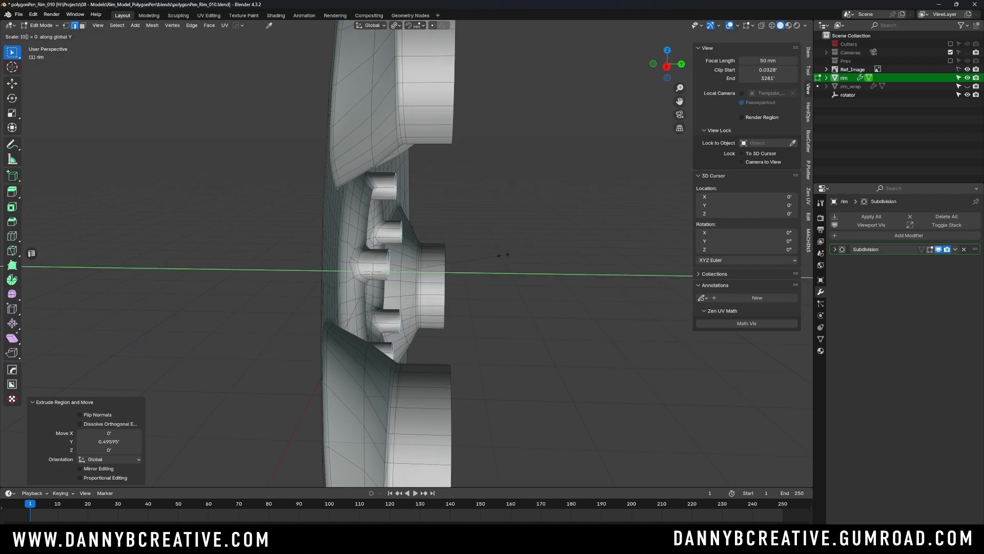
key(Return)
- Return the rim to Object Mode and turn off its wireframe display to inspect the lug holes
middle_drag(505, 241, 573, 134)
key(Tab)
click(577, 94)
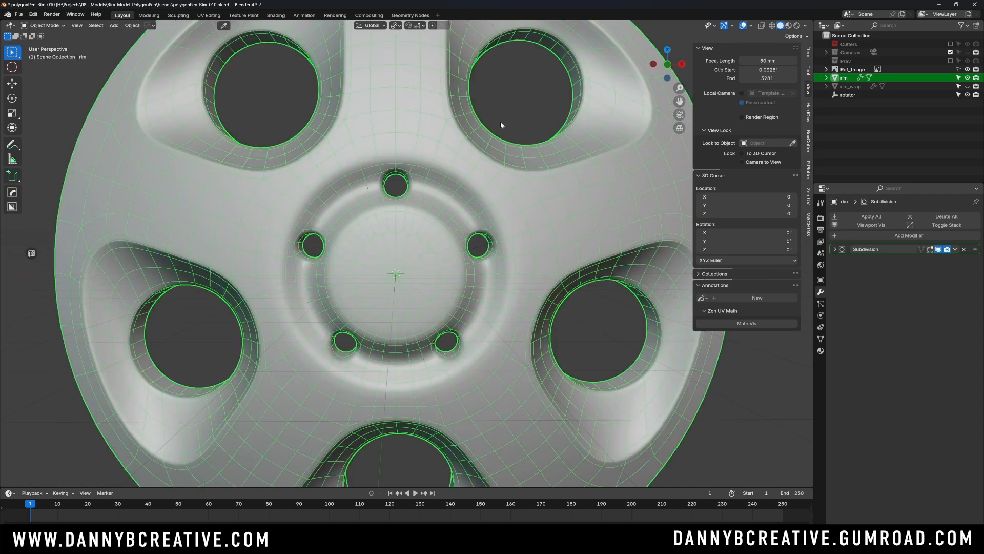
key(q)
click(507, 204)
scroll(491, 199, down, 1)
middle_drag(491, 199, 499, 199)
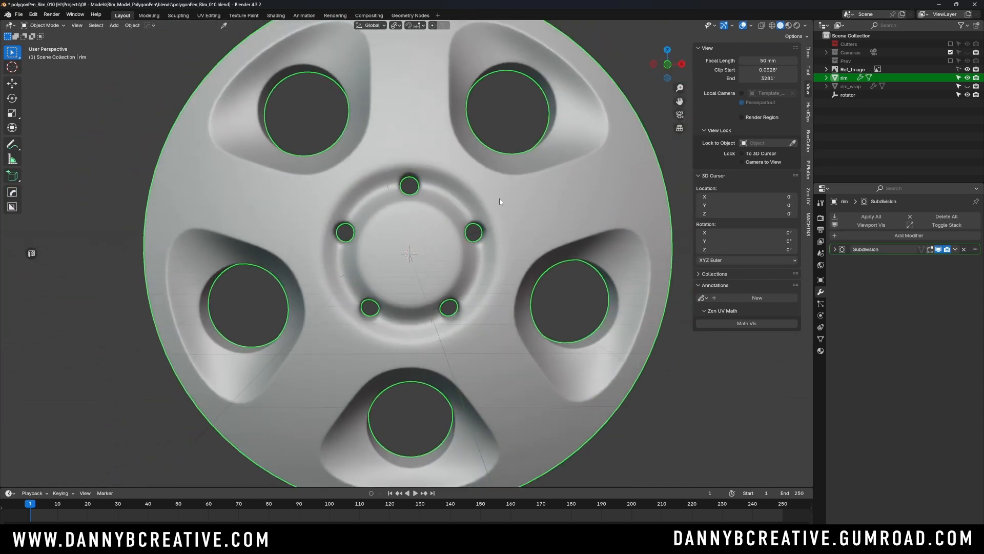
click(644, 101)
middle_drag(643, 101, 489, 232)
scroll(489, 231, up, 3)
middle_drag(487, 198, 431, 244)
- In Edit Mode with edge selection, select the outer and inner edge loops at the front of all five lug holes
key(ctrl+Tab)
click(464, 293)
key(alt+a)
alt+click(385, 207)
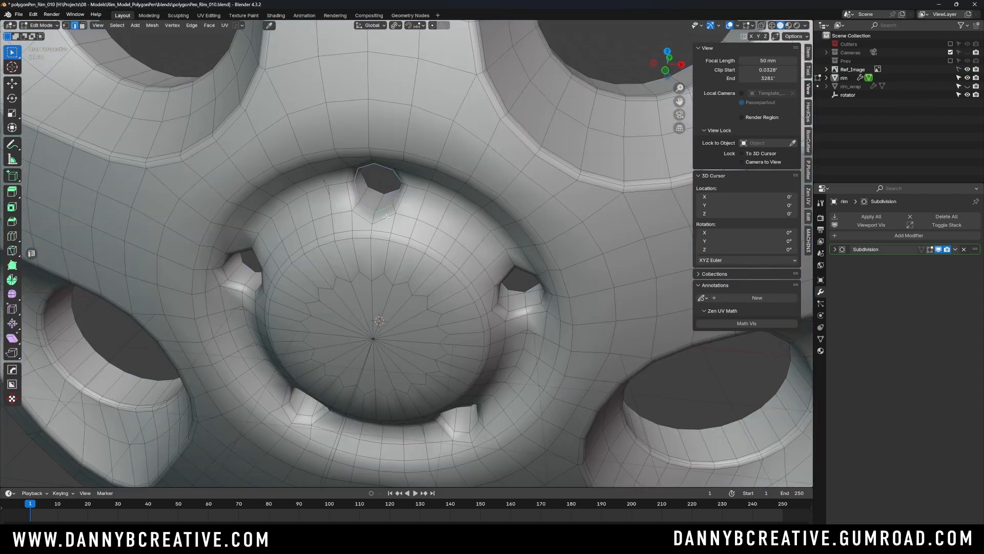
middle_drag(348, 194, 403, 189)
alt+shift+click(379, 164)
key(ctrl+z)
alt+shift+click(528, 274)
shift+middle_drag(517, 307, 505, 169)
alt+shift+click(430, 299)
alt+shift+click(431, 304)
middle_drag(425, 307, 454, 306)
alt+shift+click(279, 319)
alt+shift+click(224, 153)
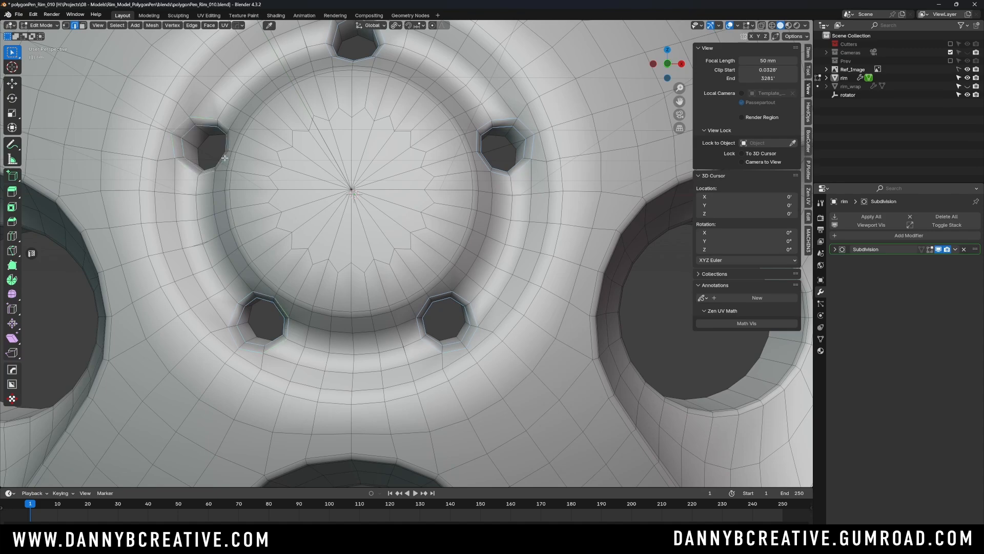
alt+shift+click(222, 157)
- Bevel the selected lug-hole loops with an offset of about 0.0125', 2 segments and profile 1, and return to Object Mode
middle_drag(266, 159, 341, 154)
shift+middle_drag(398, 146, 377, 218)
scroll(443, 123, up, 4)
shift+middle_drag(435, 138, 468, 183)
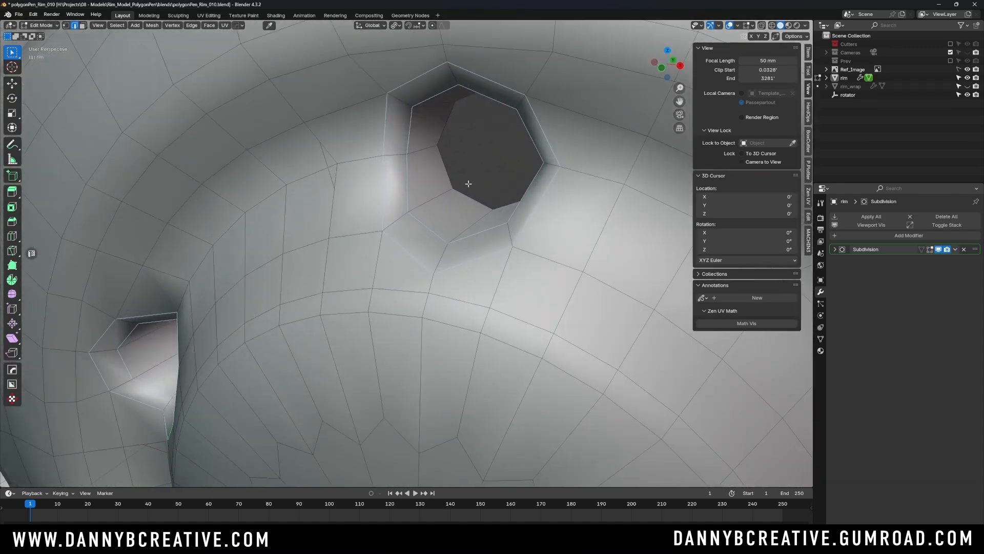
scroll(467, 185, up, 2)
key(ctrl+b)
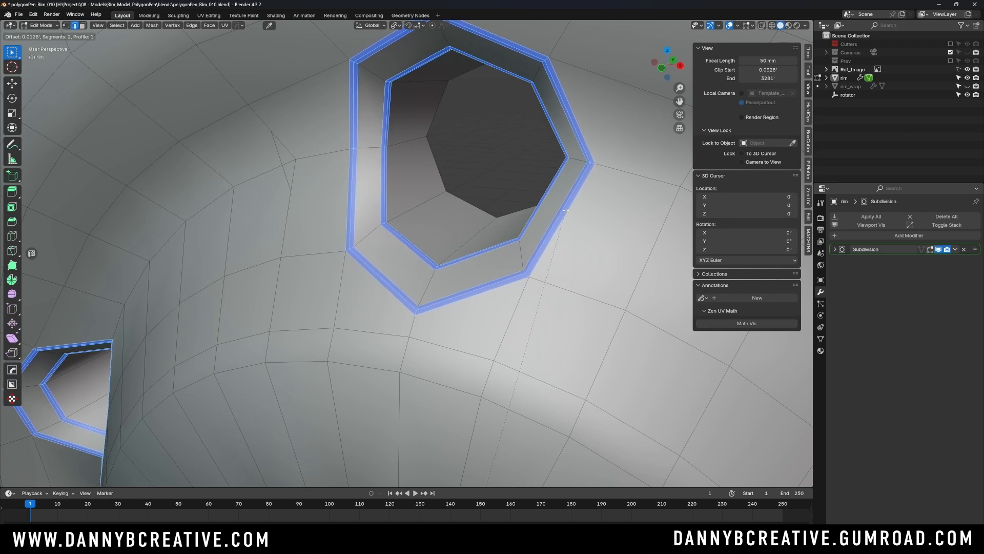
click(564, 212)
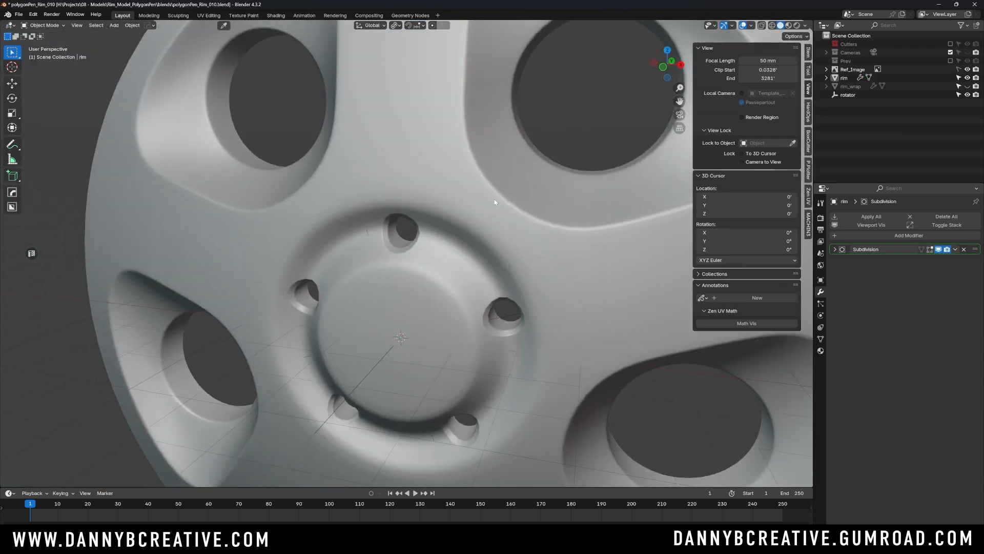
scroll(494, 199, down, 3)
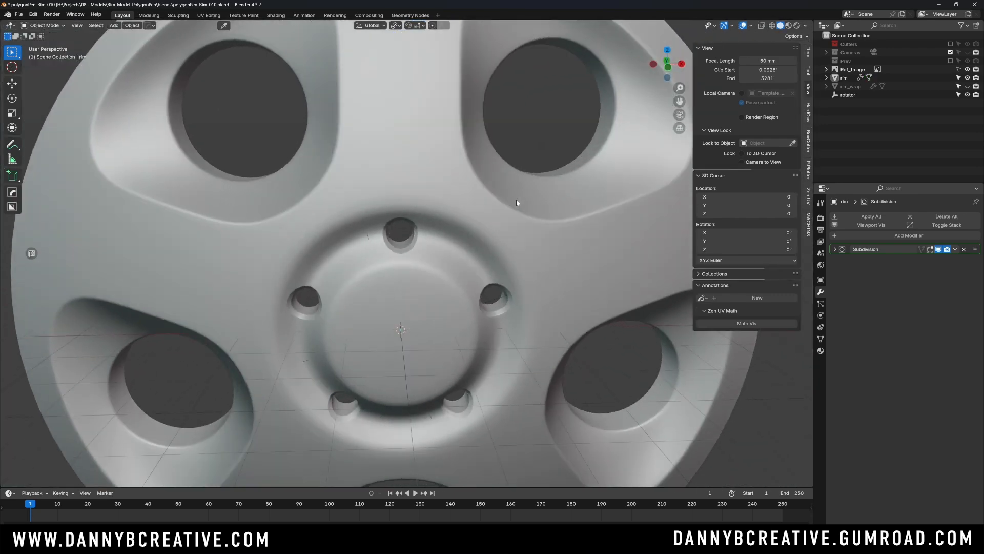
- Set the rim's subdivision level to 2 and deselect the rim
middle_drag(527, 189, 500, 174)
middle_drag(502, 211, 502, 240)
scroll(476, 213, up, 2)
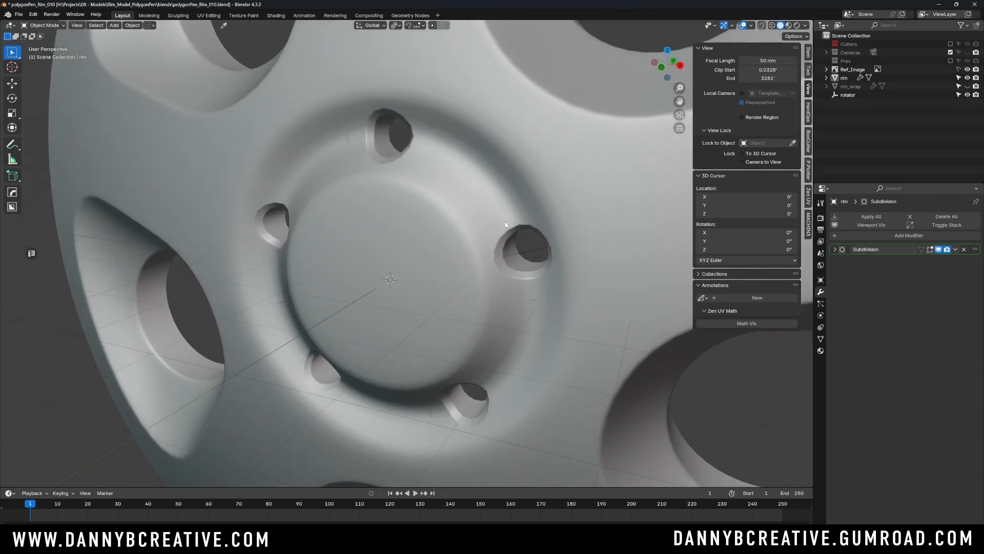
shift+middle_drag(558, 206, 536, 216)
click(509, 174)
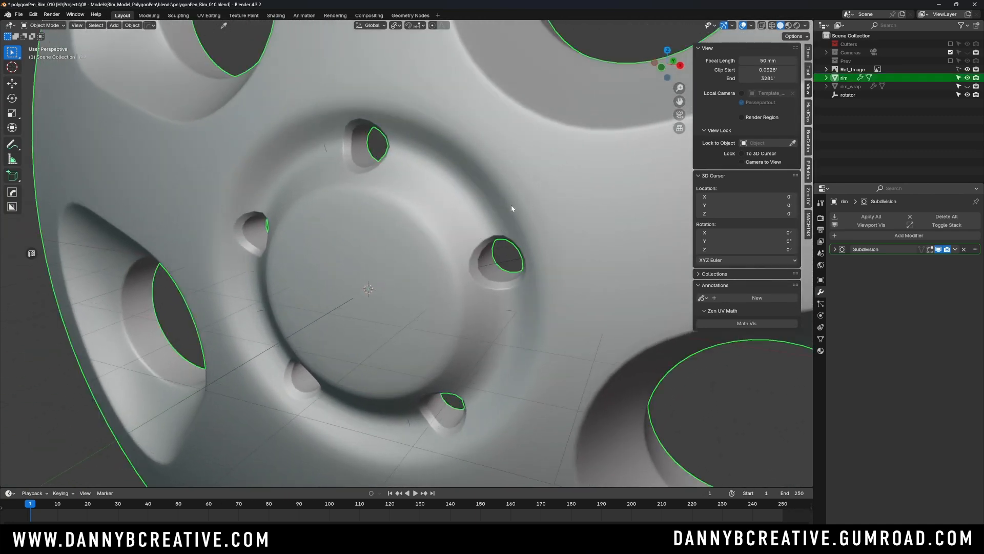
key(ctrl+2)
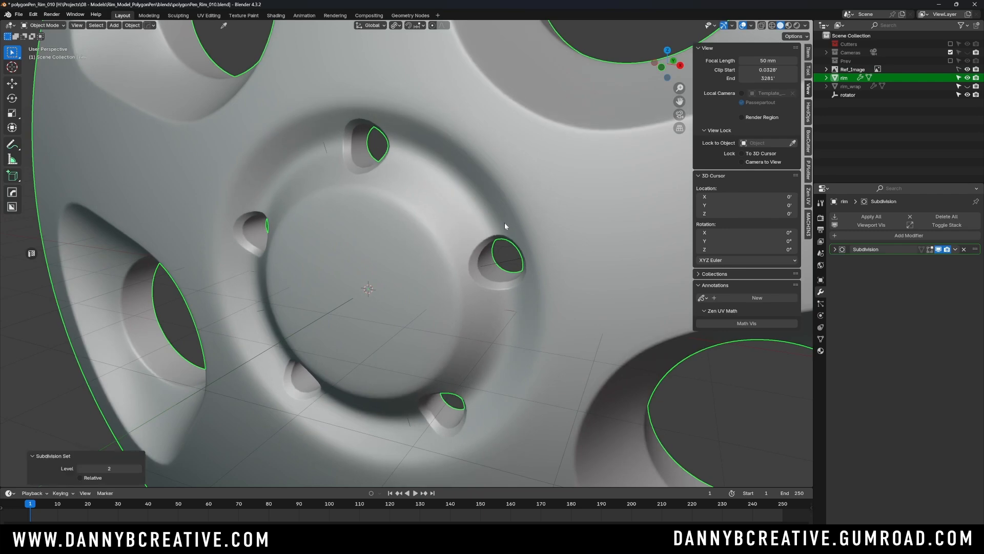
click(605, 41)
- Examine the hub and lug-hole area, comparing the smoothed rim with its Edit Mode mesh
scroll(531, 210, down, 1)
middle_drag(527, 217, 500, 250)
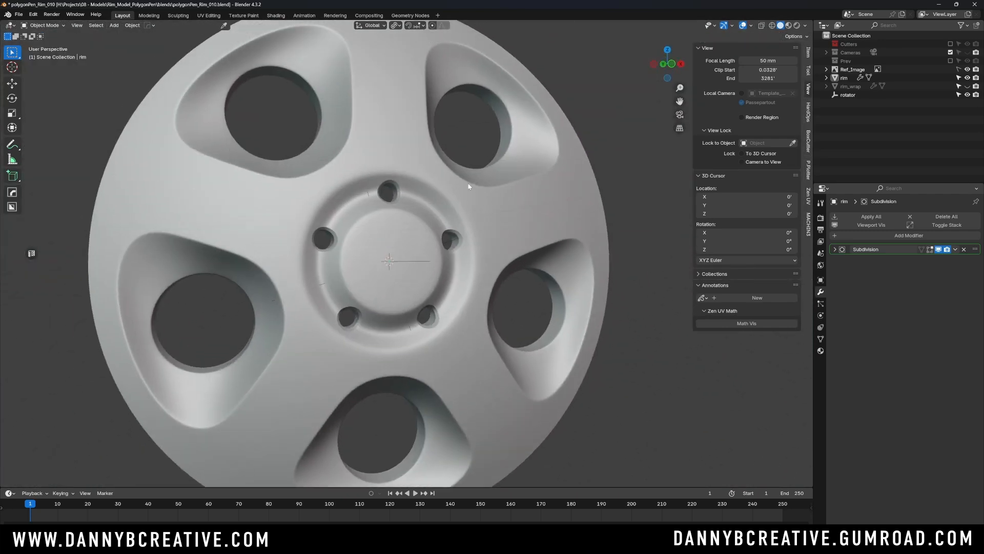
scroll(454, 233, up, 1)
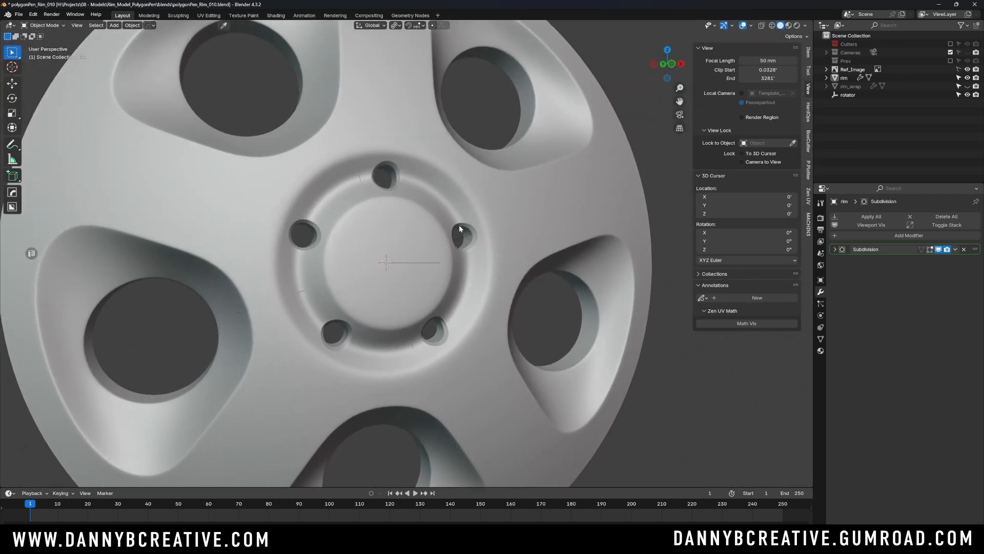
middle_drag(459, 225, 432, 245)
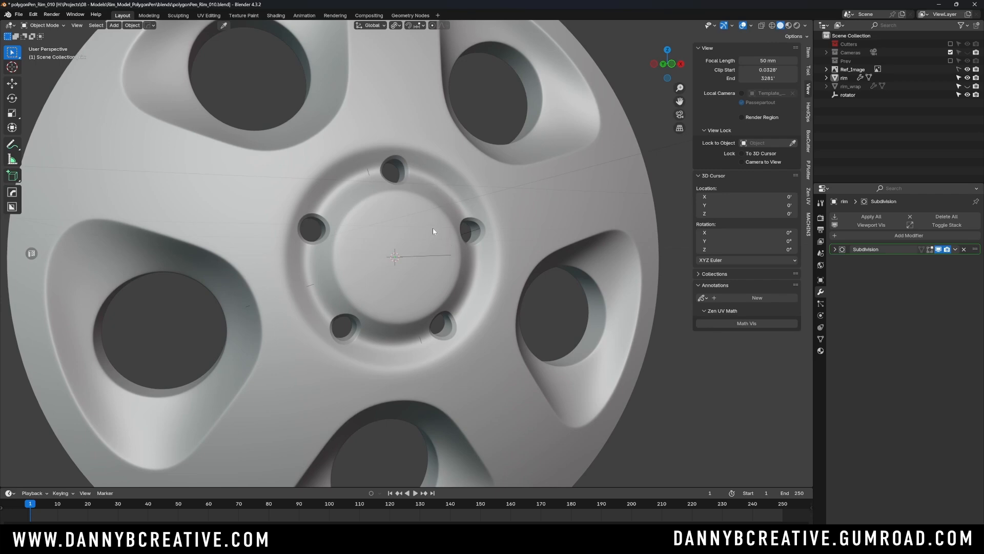
click(490, 239)
key(Tab)
middle_drag(490, 241, 445, 182)
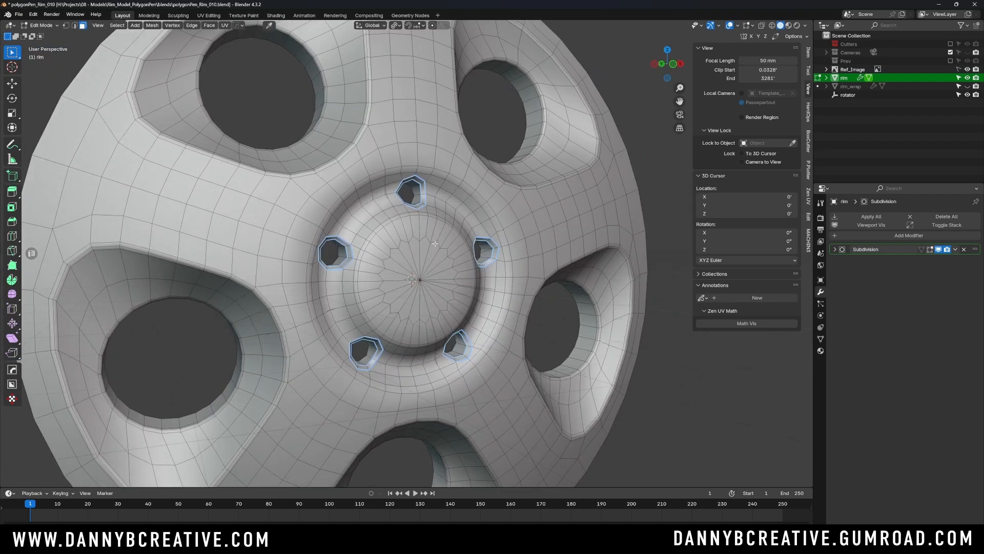
key(Tab)
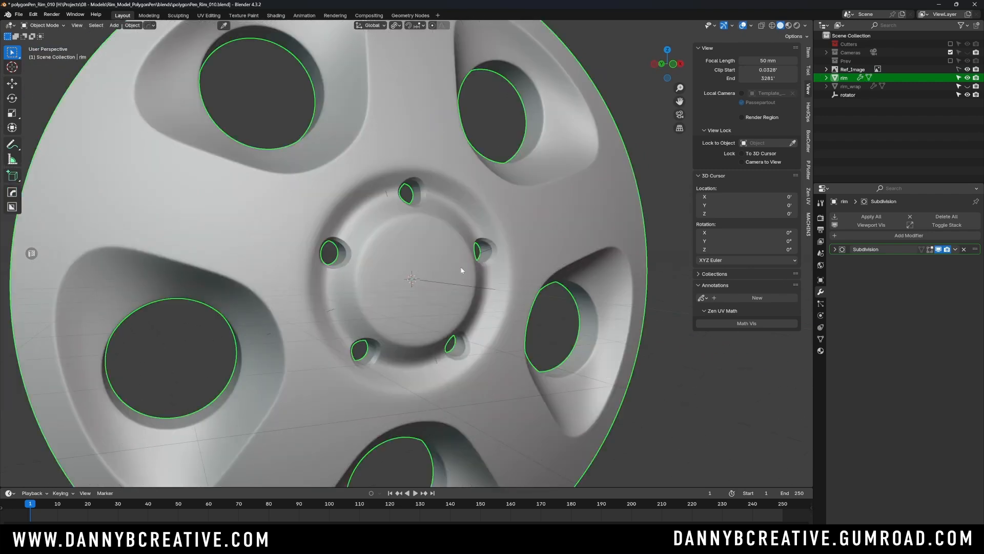
key(Tab)
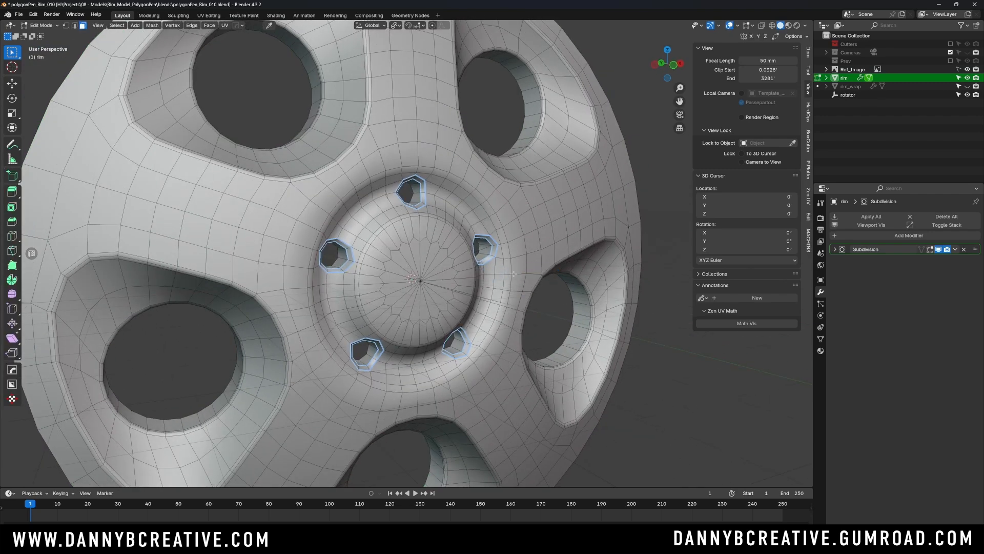
- Clear the selection, select the edge loops around the hub cap and the recess's outer lip, and dissolve them
key(alt+a)
drag(435, 295, 435, 296)
middle_drag(435, 295, 457, 294)
shift+middle_drag(399, 242, 406, 176)
key(Tab)
click(444, 363)
alt+click(431, 252)
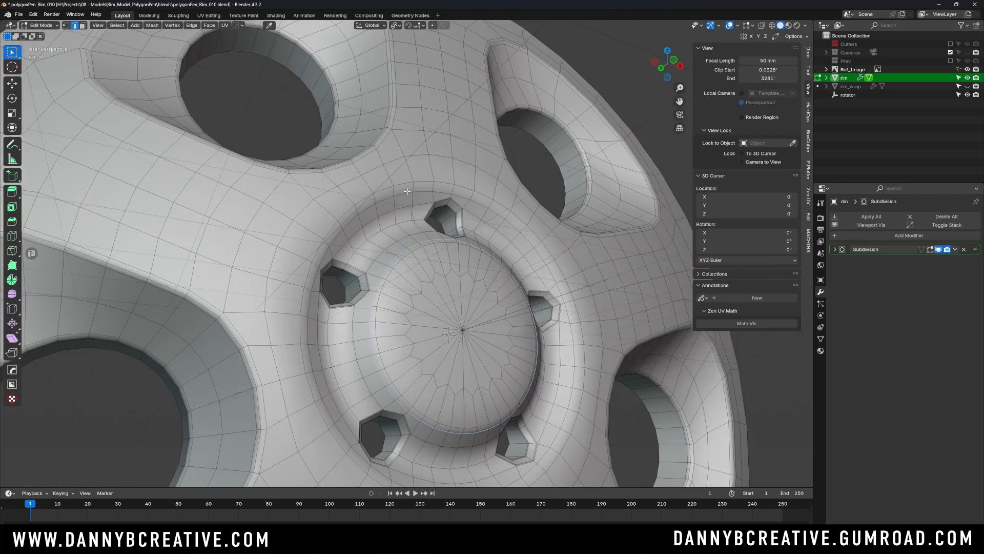
alt+shift+click(410, 192)
key(ctrl+x)
- Bevel the hub cap and recess lip edge loops by about 0.0488' with 2 segments, and review the rim in Object Mode
middle_drag(413, 198, 437, 280)
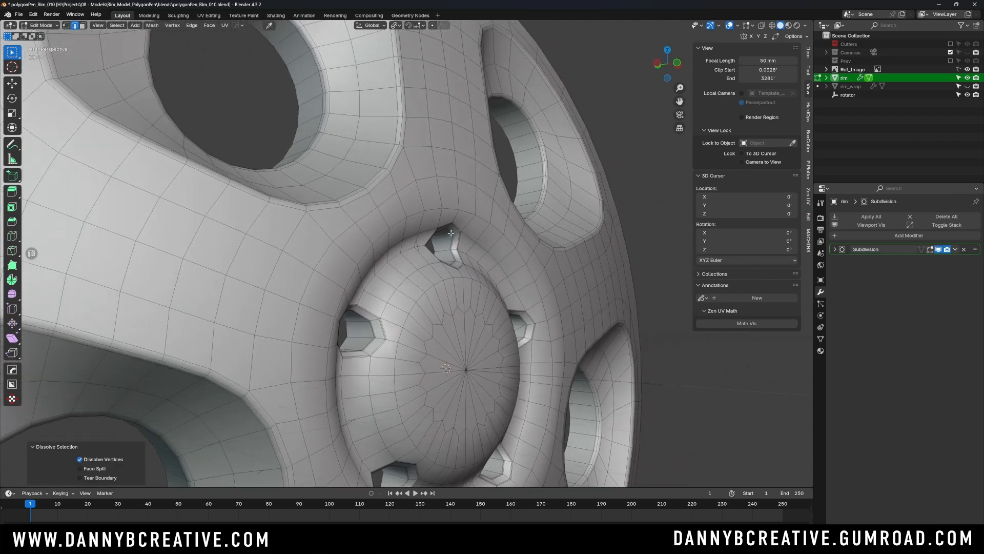
alt+click(447, 229)
key(ctrl+b)
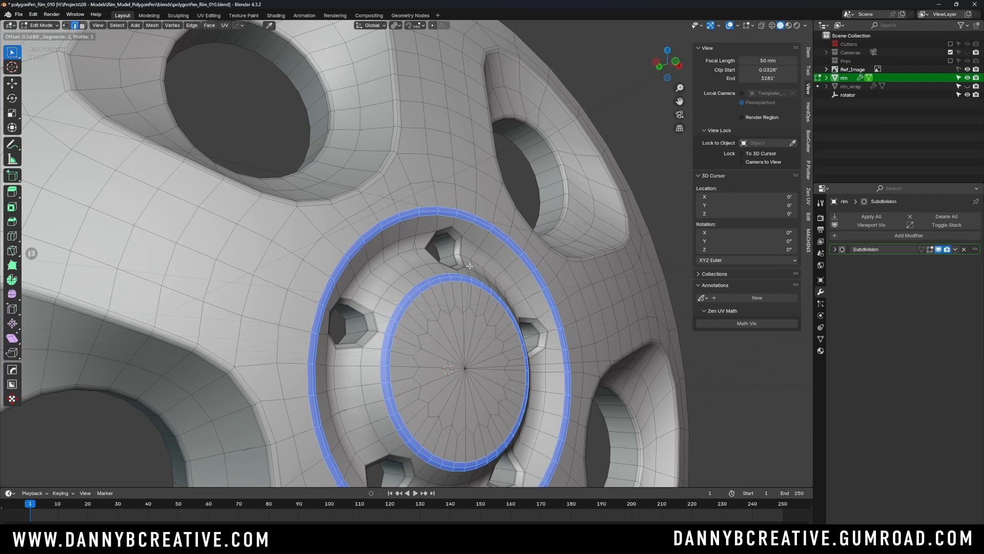
click(470, 265)
key(Tab)
click(472, 195)
scroll(481, 197, down, 3)
middle_drag(480, 200, 461, 271)
click(630, 145)
scroll(505, 252, down, 2)
scroll(462, 272, up, 3)
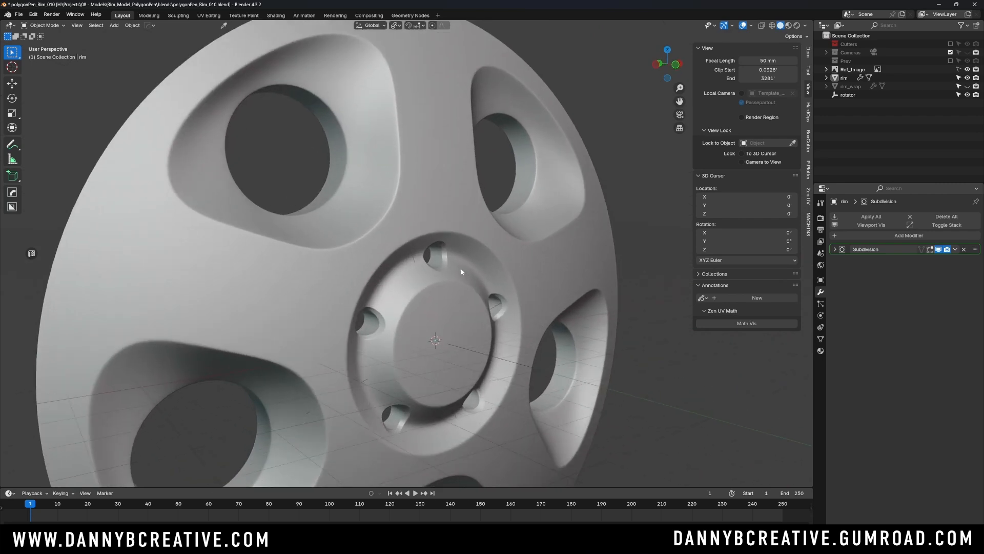
shift+middle_drag(466, 337, 469, 299)
- In Edit Mode with face selection, select the radial faces at the hub cap's center and delete their vertices
click(454, 296)
key(Tab)
click(547, 277)
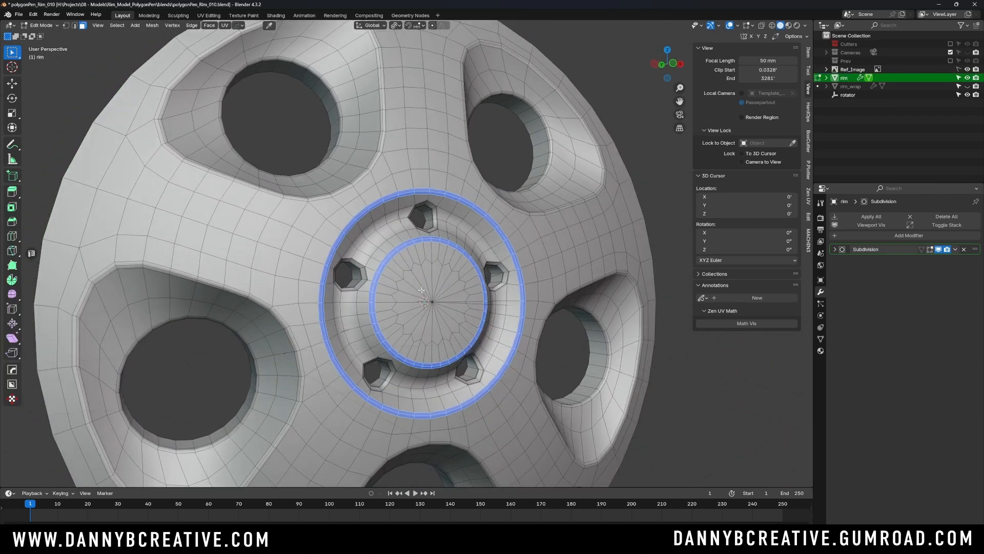
click(471, 298)
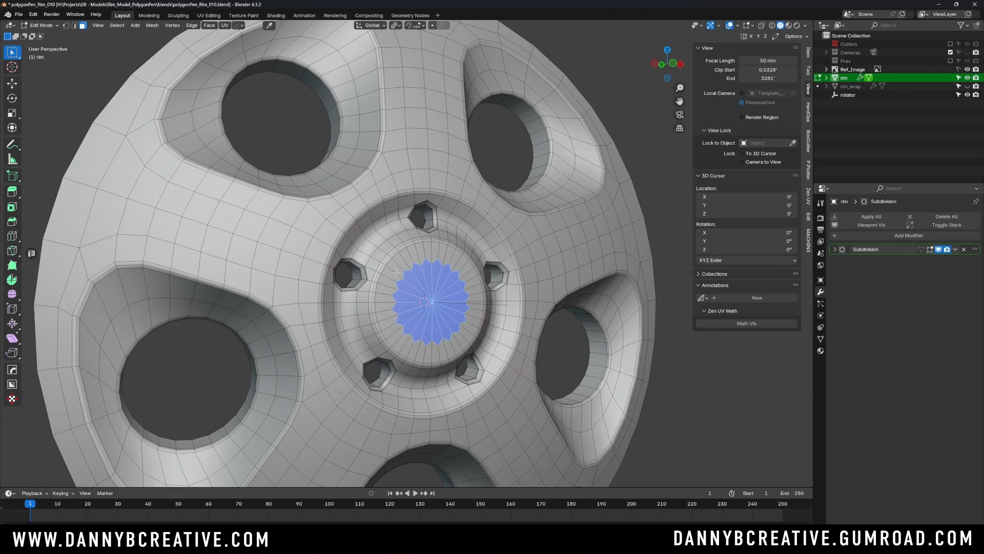
key(x)
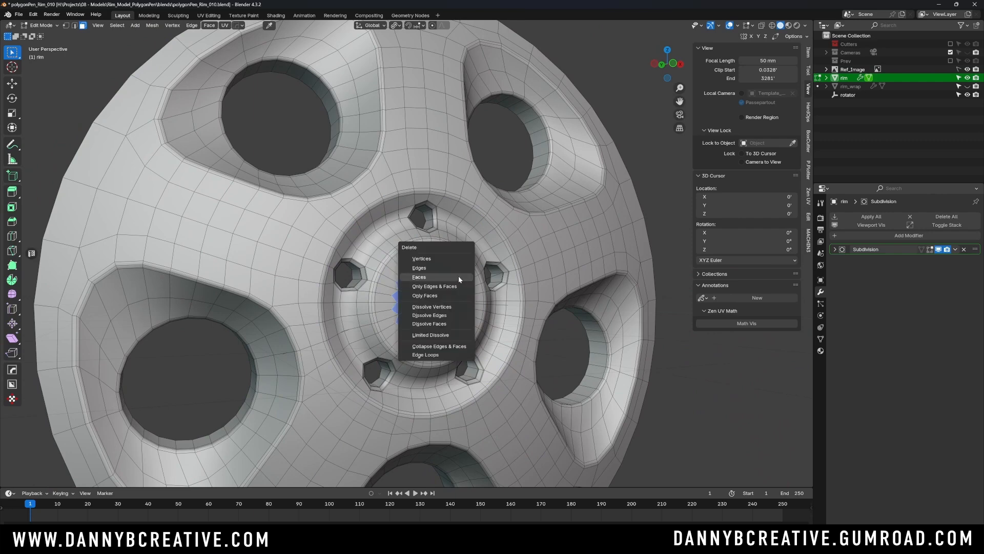
click(445, 258)
- Select the hub opening's border loop in edge mode, extrude it in place and scale it to 0.602 in front view
key(Tab)
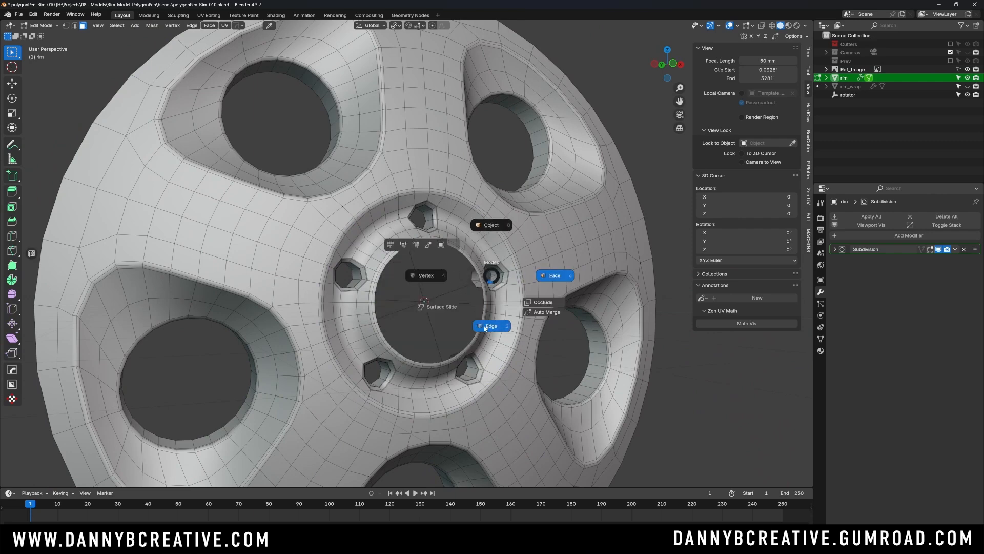
click(484, 327)
alt+click(476, 330)
key(KP_1)
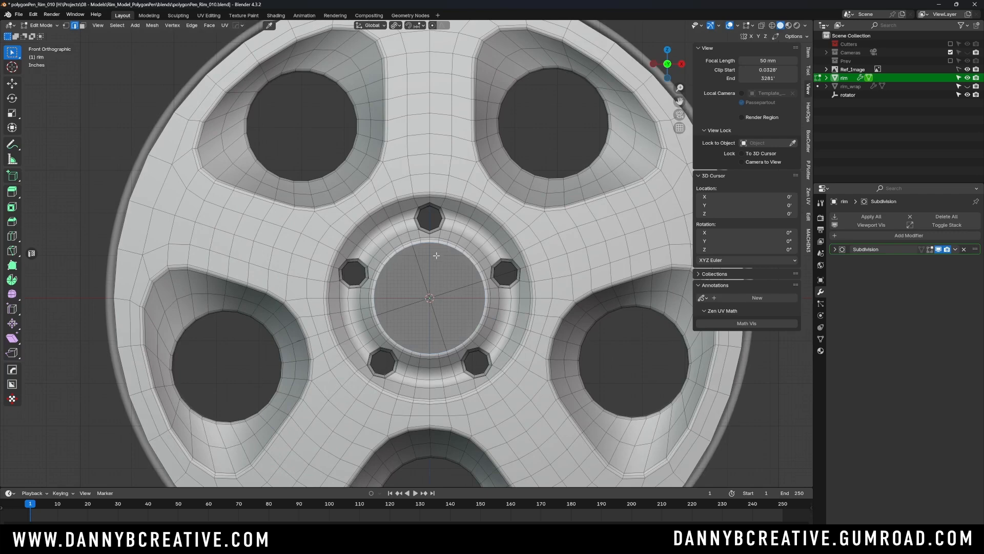
shift+middle_drag(436, 255, 403, 252)
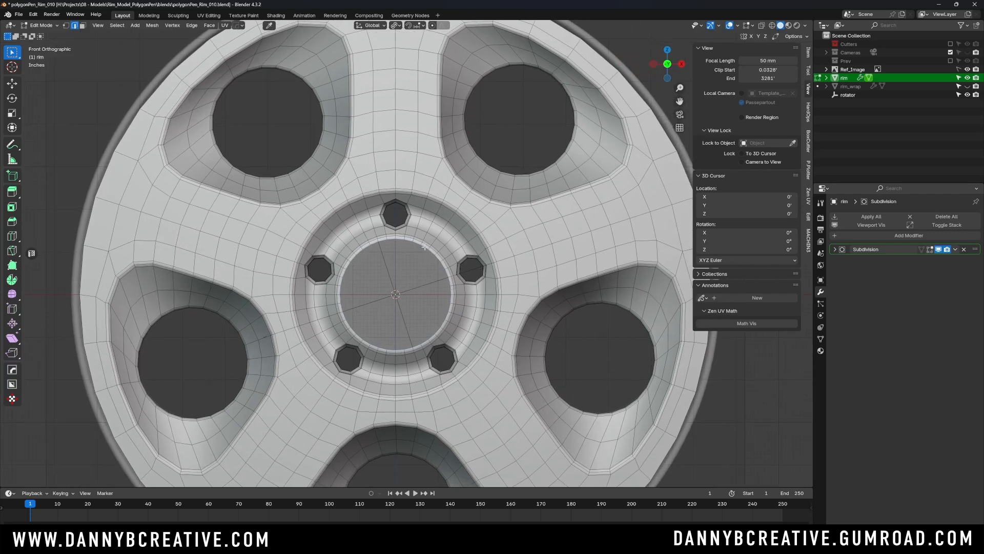
key(e)
right_click(476, 236)
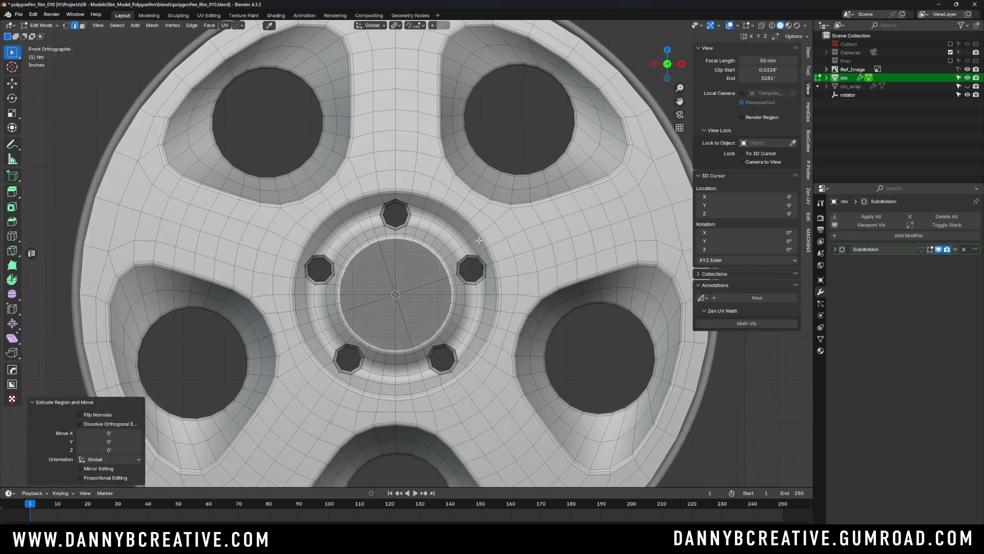
key(s)
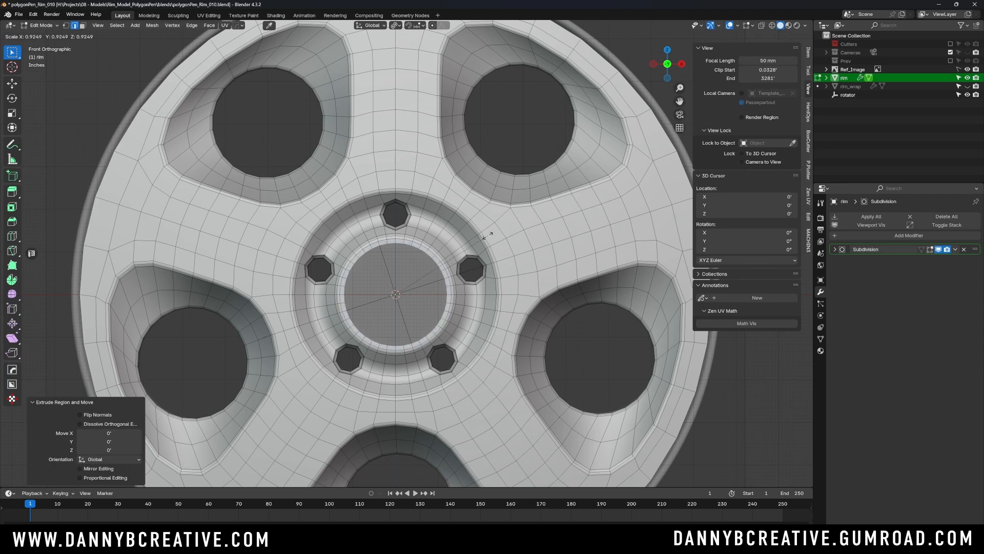
click(461, 263)
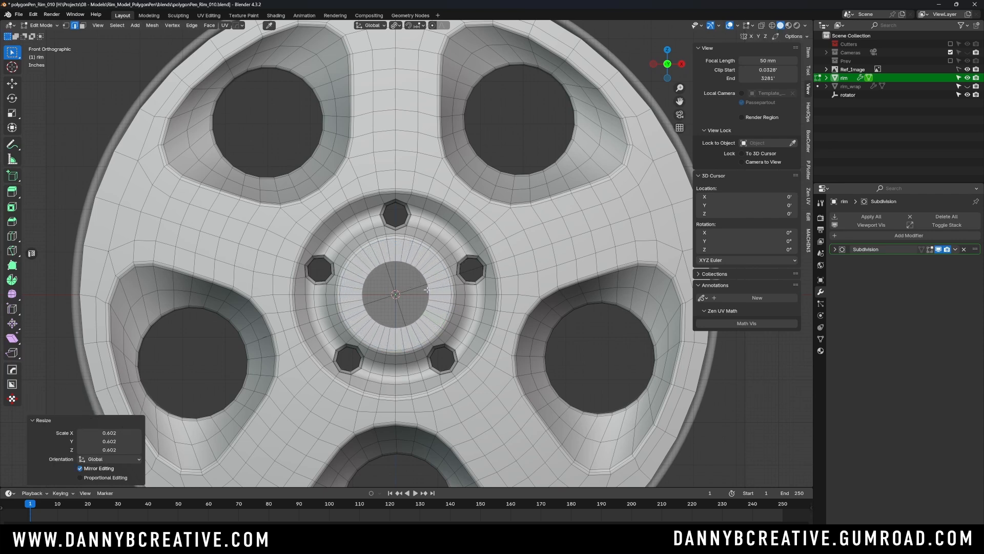
- Close the hub opening with Grid Fill, using a span of 10 and an offset of 2
key(ctrl+f)
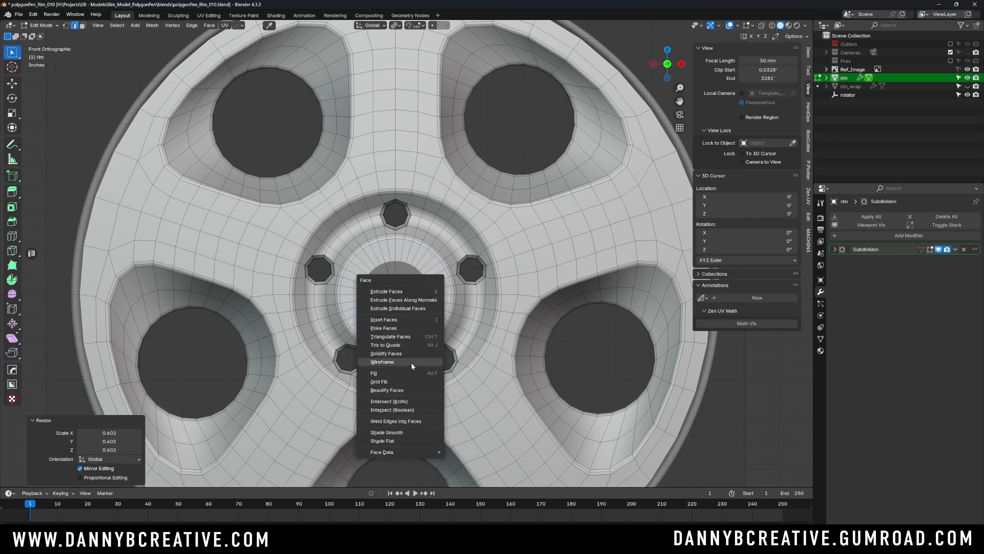
click(407, 382)
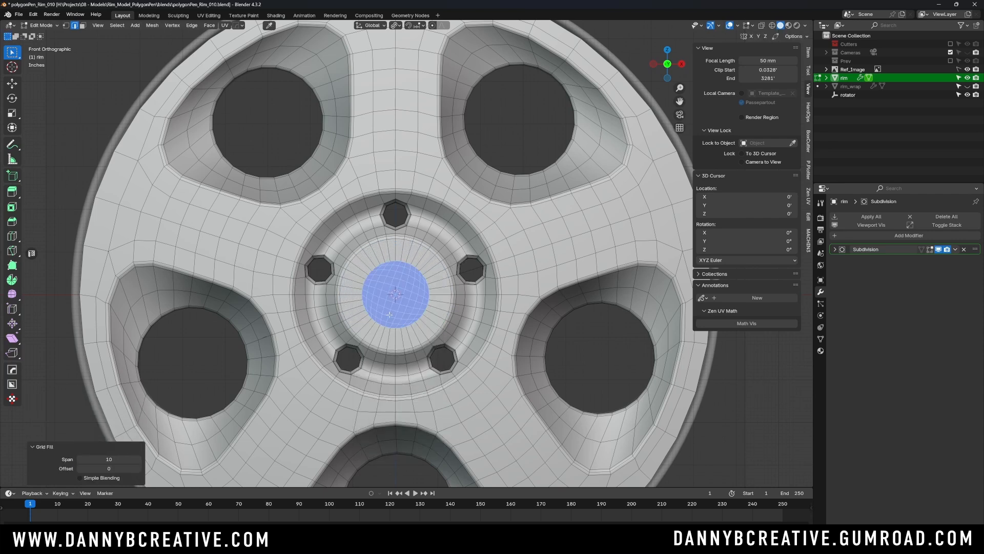
click(139, 469)
key(Tab)
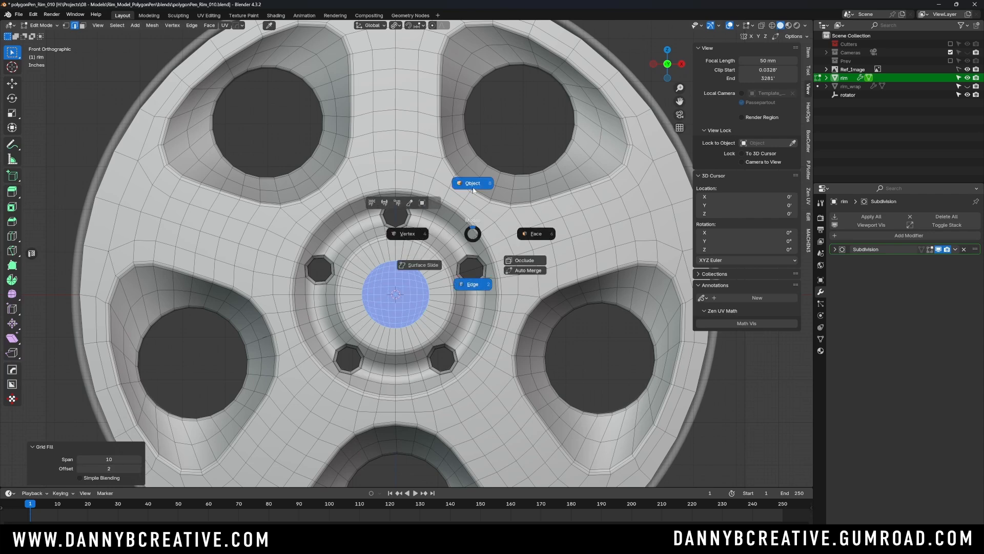
- Switch to Object Mode and examine the rim's topology around the hub cap with the wireframe overlay temporarily enabled
click(475, 185)
scroll(439, 286, down, 3)
middle_drag(439, 285, 474, 297)
click(574, 192)
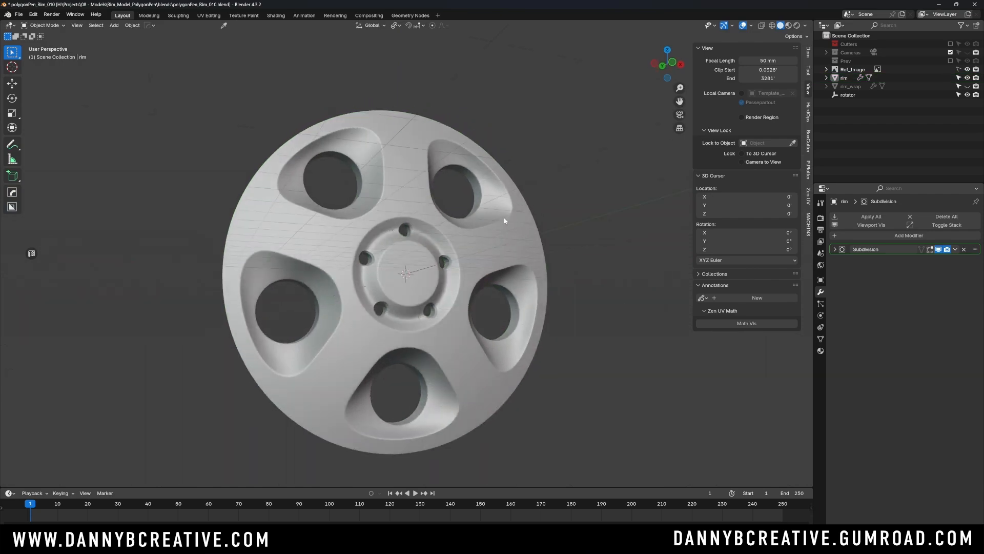
scroll(487, 234, up, 5)
key(alt+v)
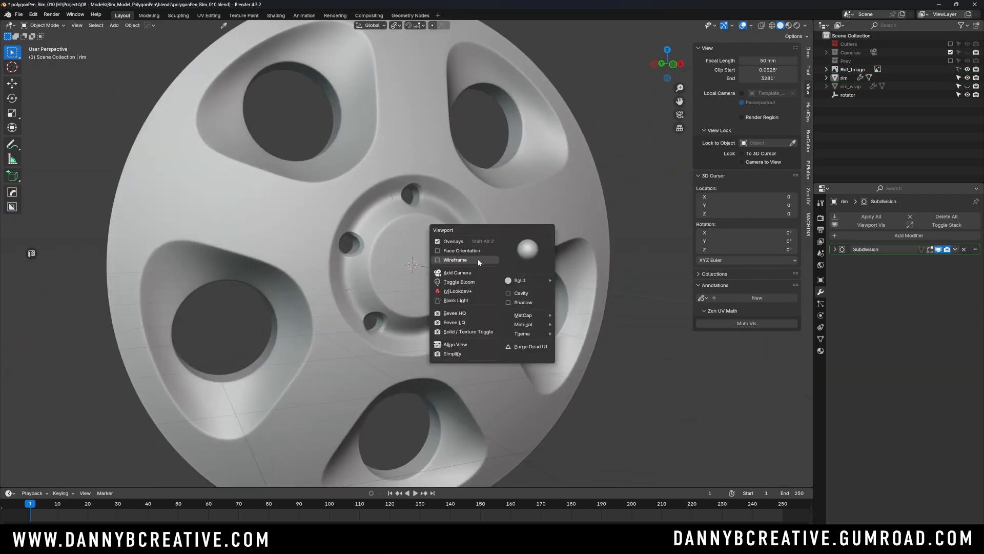
click(478, 260)
middle_drag(478, 260, 450, 276)
scroll(465, 279, down, 1)
scroll(450, 276, up, 1)
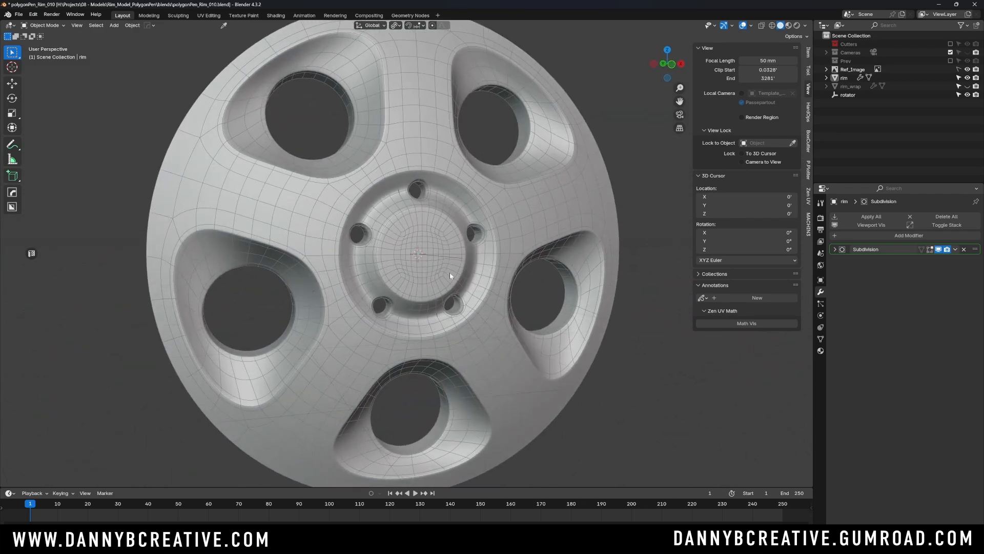
middle_drag(408, 250, 435, 260)
key(alt+v)
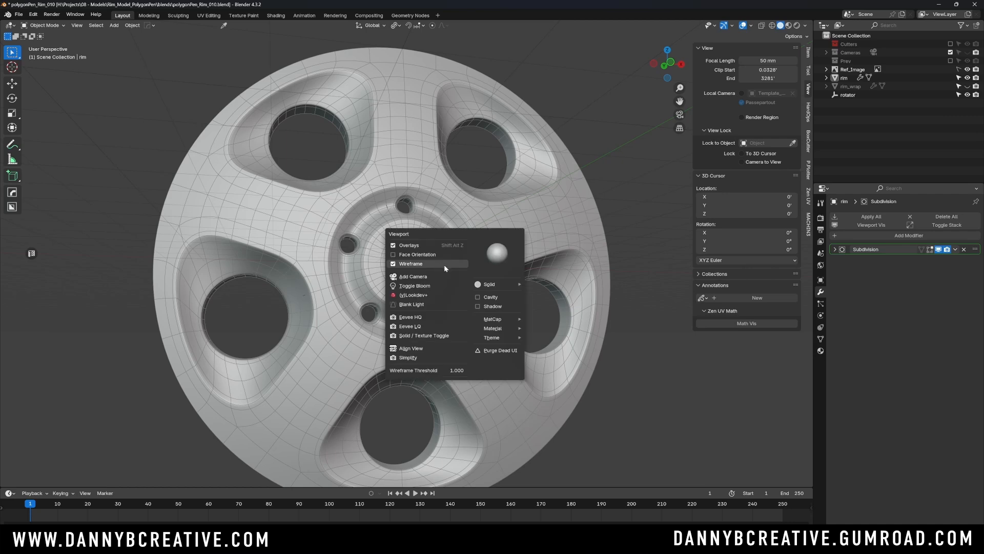
click(444, 264)
- Return to the front view and save the file
key(KP_1)
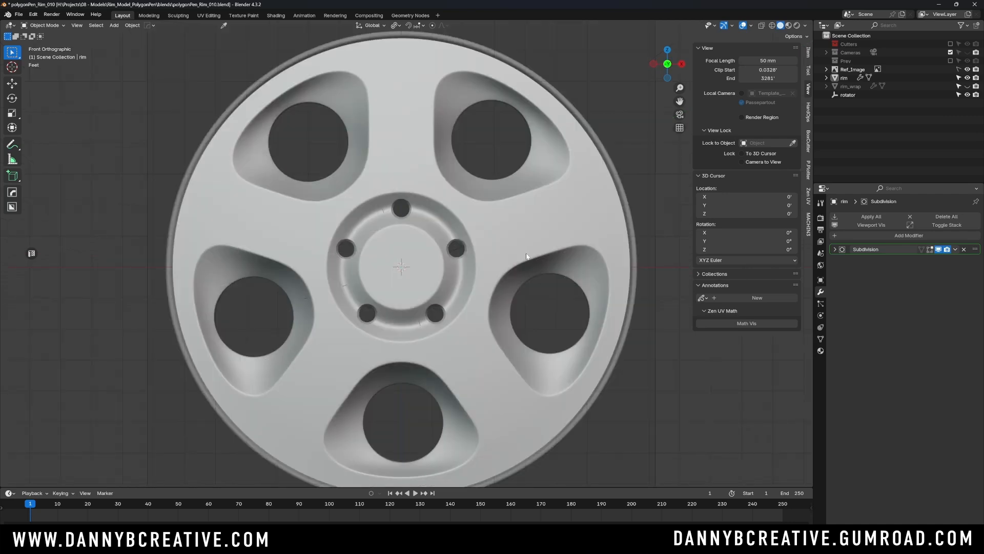
key(ctrl+s)
click(581, 254)
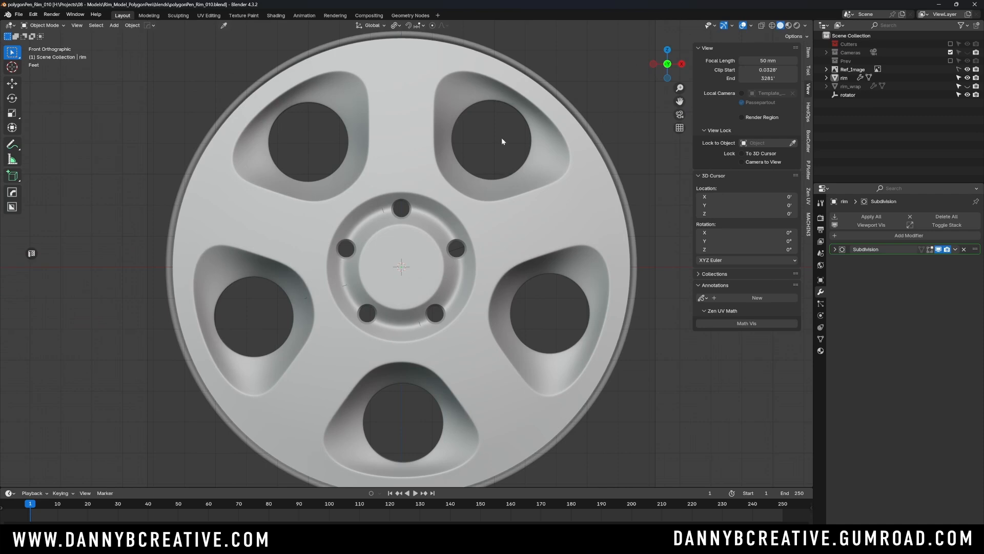
scroll(493, 157, down, 1)
shift+middle_drag(510, 196, 502, 211)
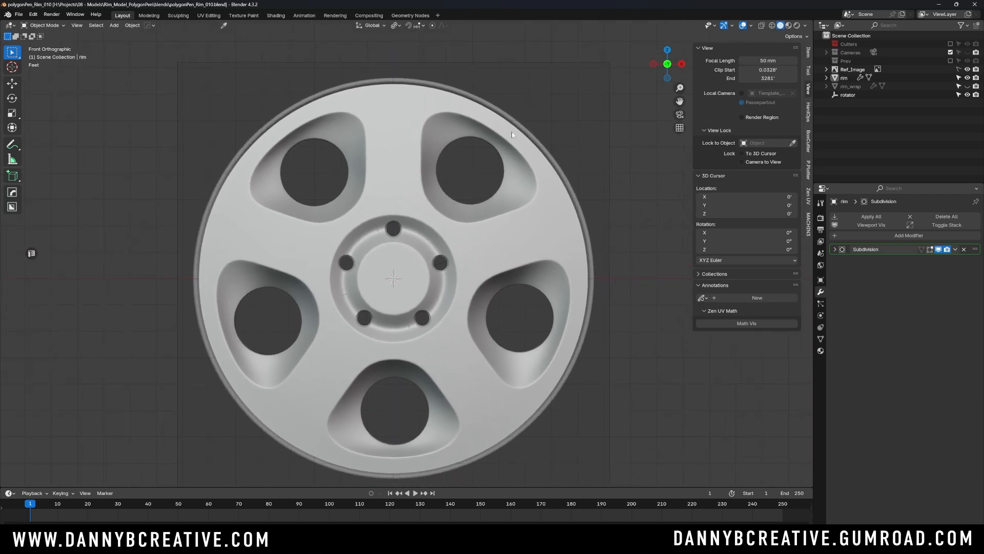
shift+middle_drag(505, 140, 481, 202)
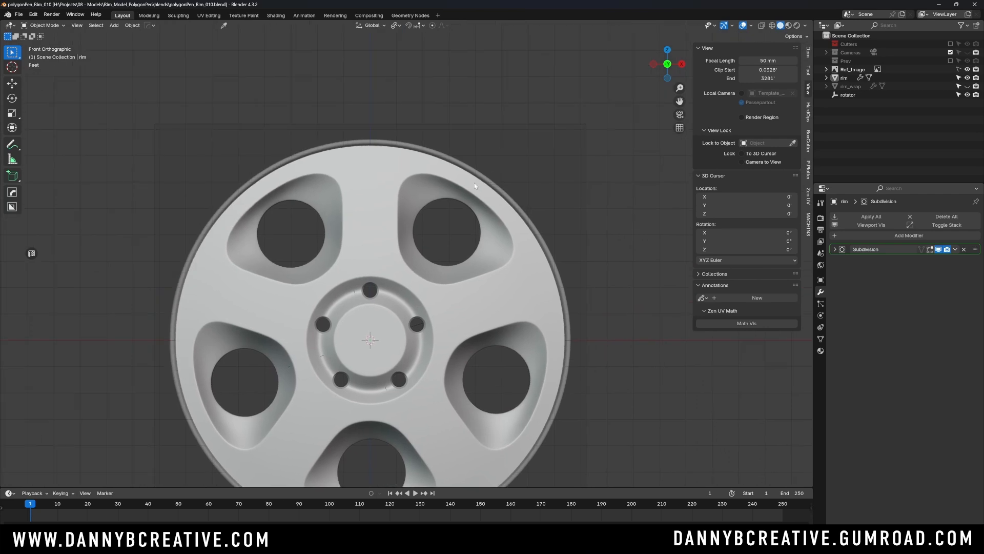
- In Edit Mode, select only the rim's outer border edge loop, enable X-ray and set the pivot to Median Point
click(475, 182)
key(Tab)
click(484, 131)
scroll(479, 170, up, 1)
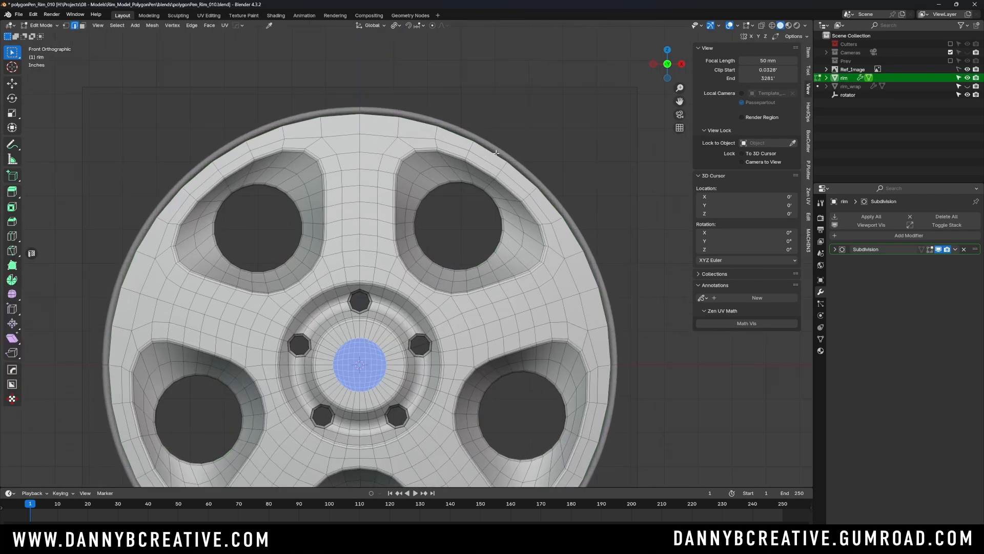
key(alt+a)
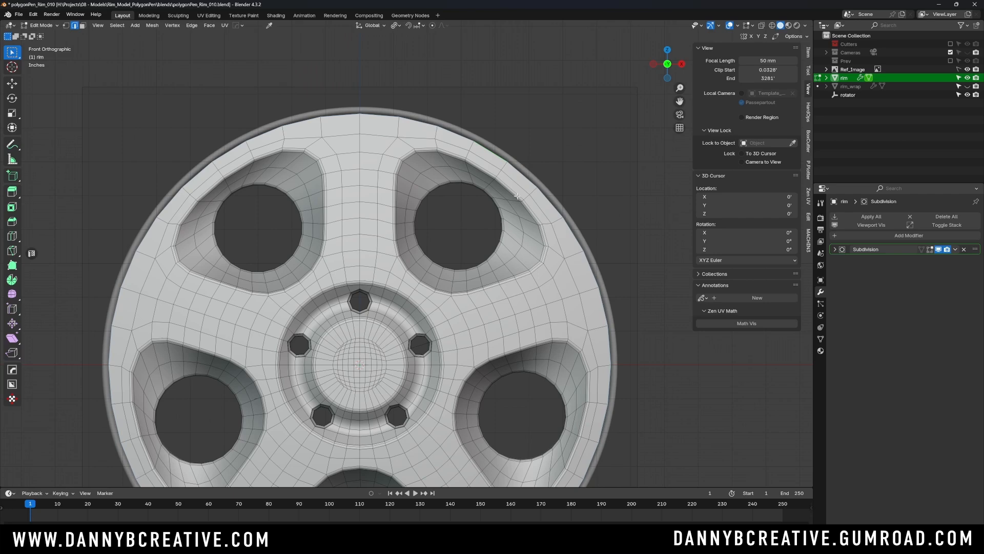
key(alt+z)
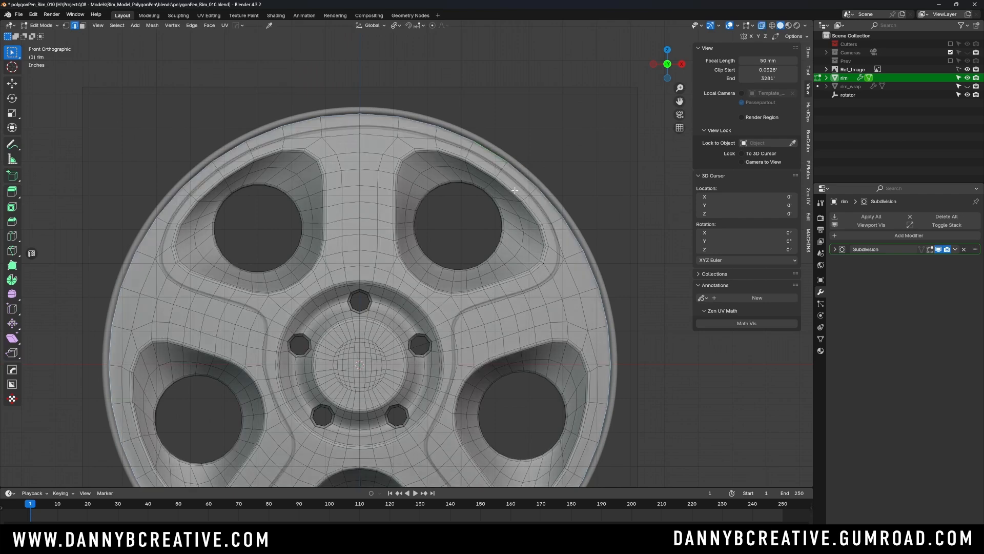
key(period)
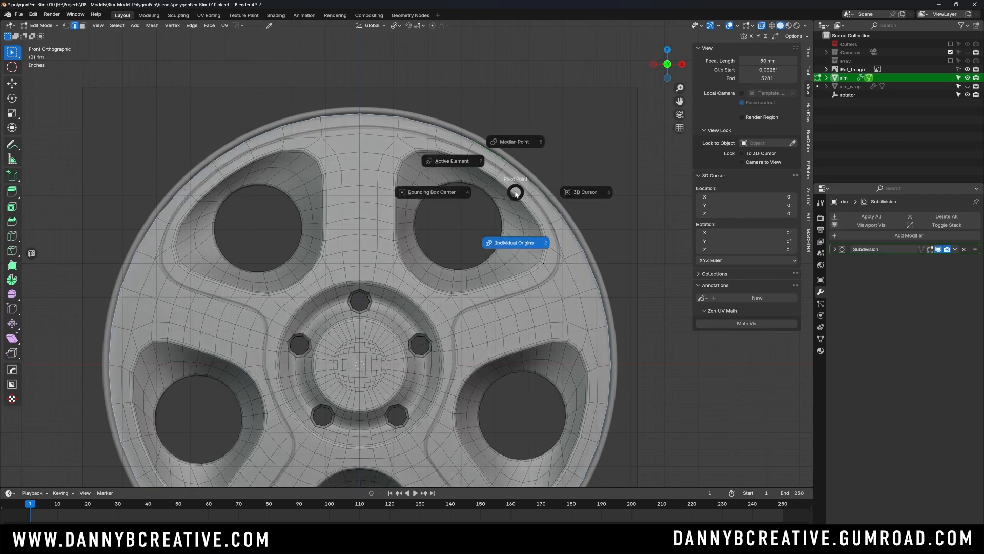
click(521, 143)
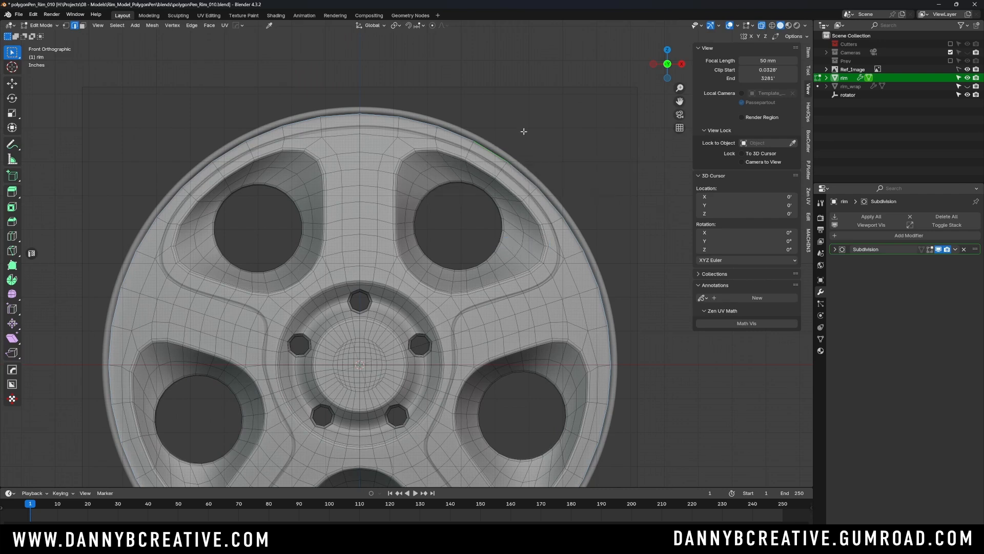
- Extrude the outer border loop in place and scale it outward to about 1.029
key(e)
right_click(543, 176)
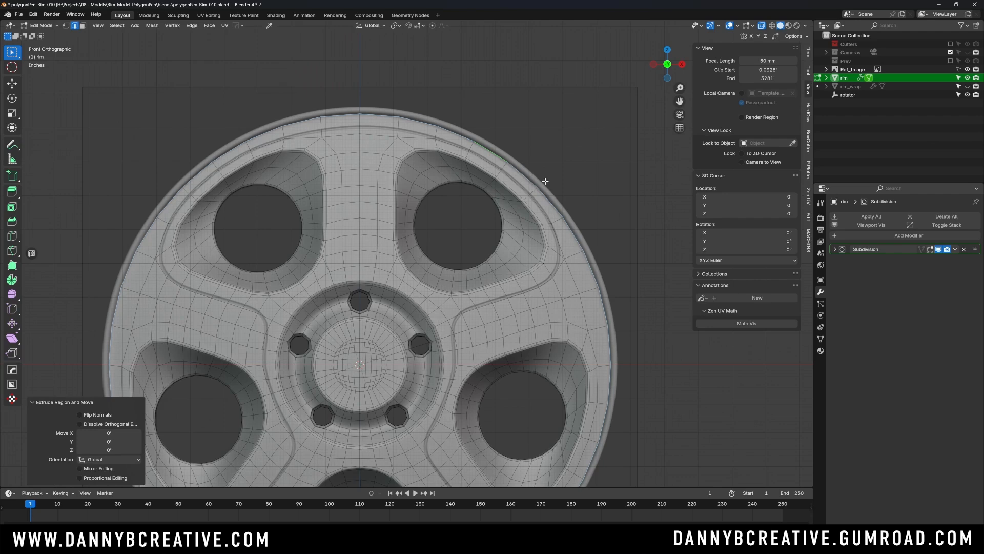
key(s)
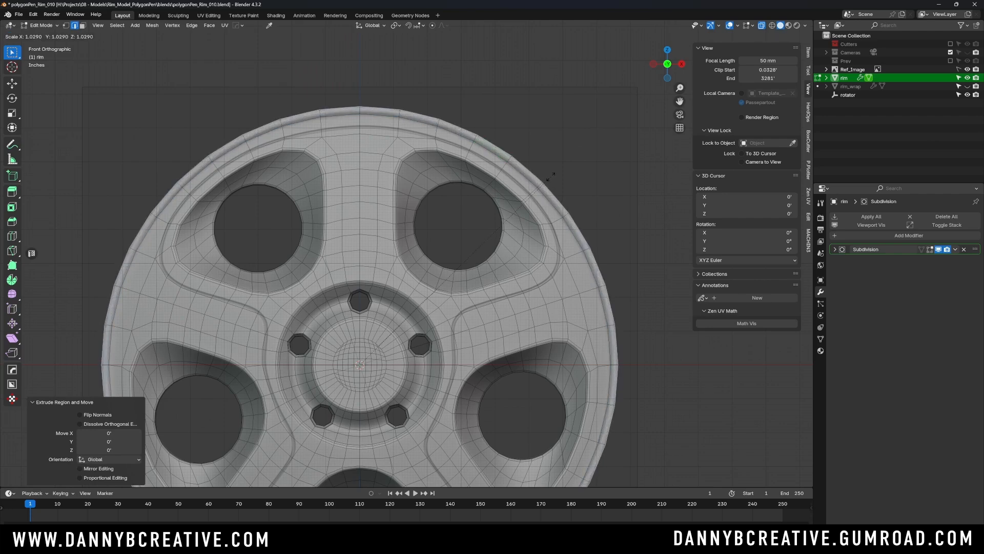
click(549, 176)
- Select the new outer ring of faces in face mode and extrude it along normals by about 0.123'
key(ctrl+Tab)
click(564, 176)
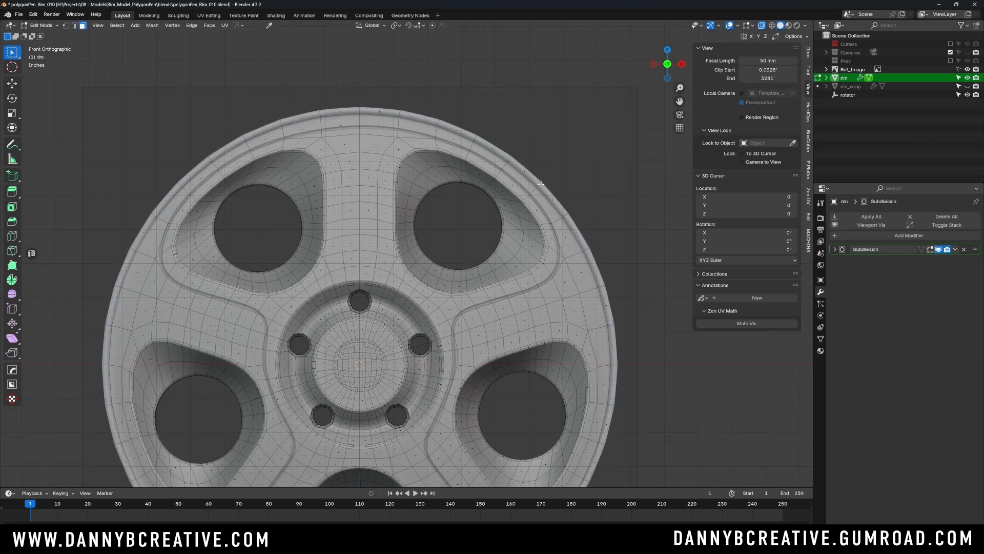
alt+click(541, 183)
middle_drag(555, 186, 495, 218)
scroll(467, 226, up, 4)
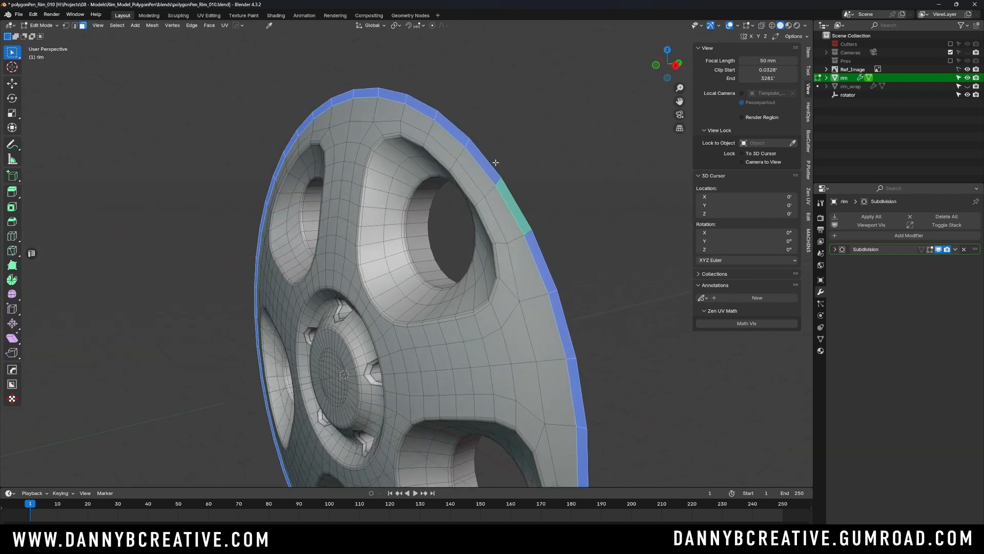
key(alt+e)
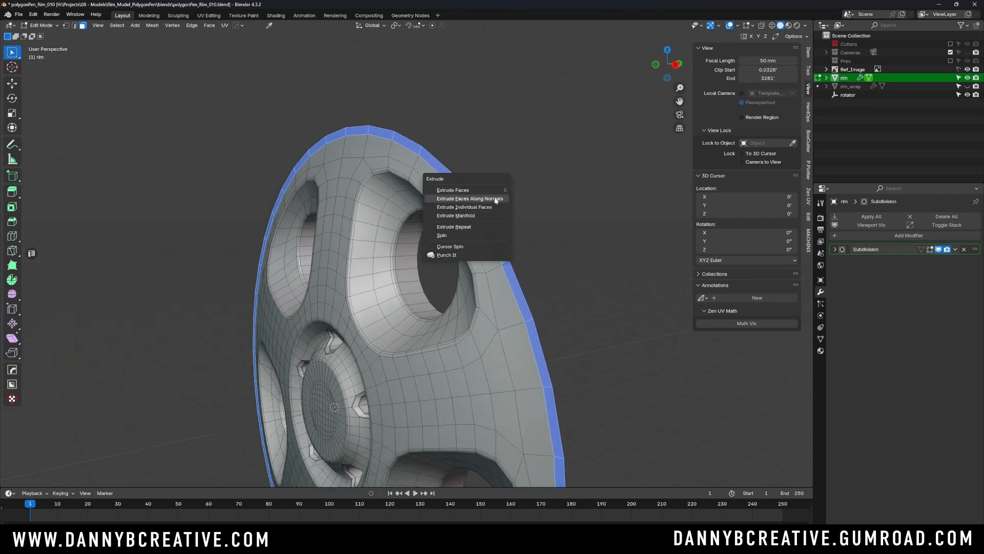
click(496, 200)
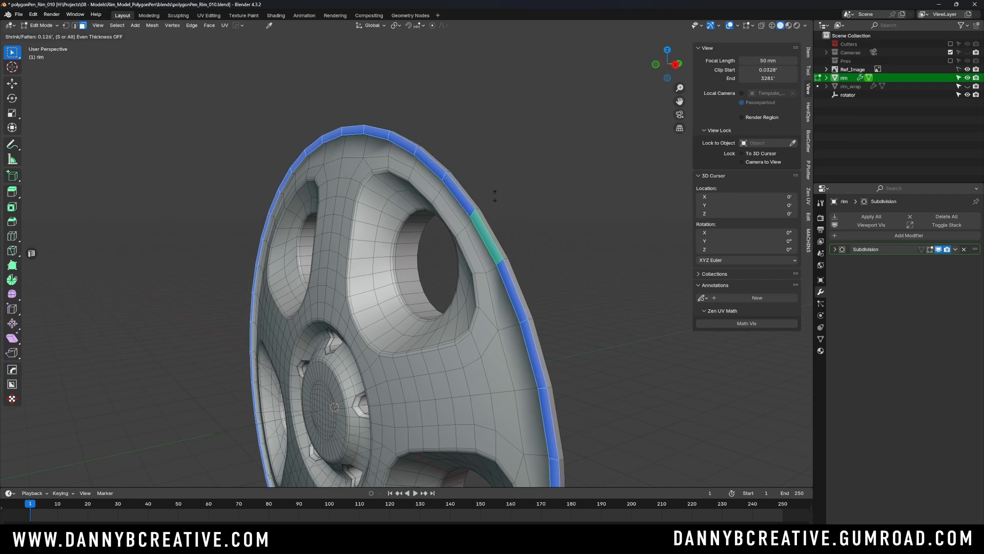
click(488, 190)
- Select the lip's rear border loop in edge mode, move it about 0.2126' along Y and scale it to 0.988
middle_drag(488, 189, 404, 180)
key(Tab)
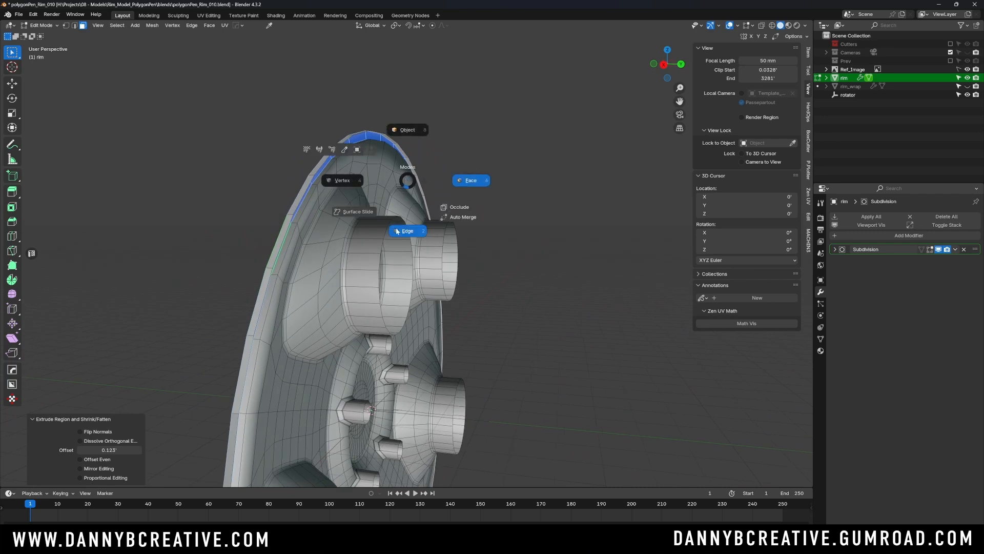
click(403, 228)
alt+click(302, 195)
middle_drag(314, 198, 340, 186)
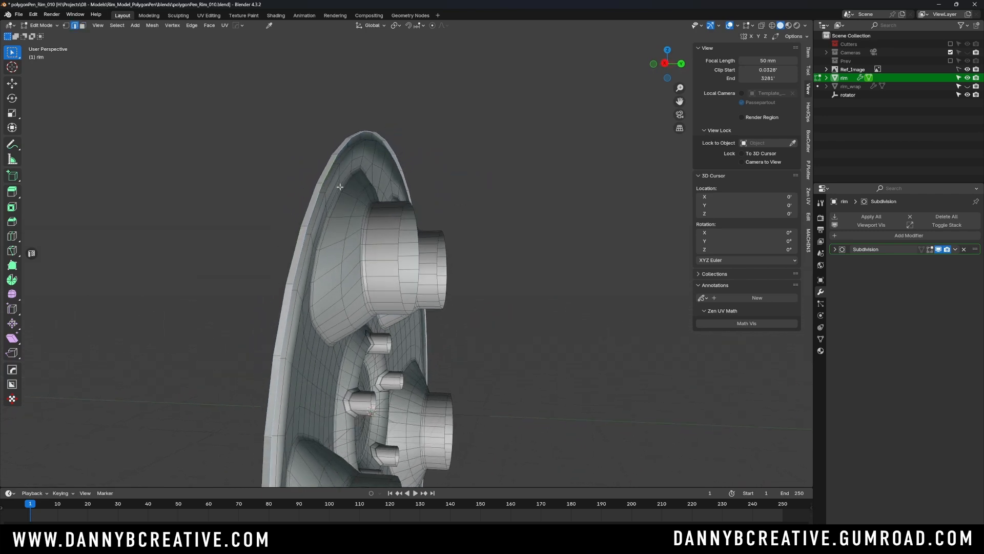
key(g)
key(y)
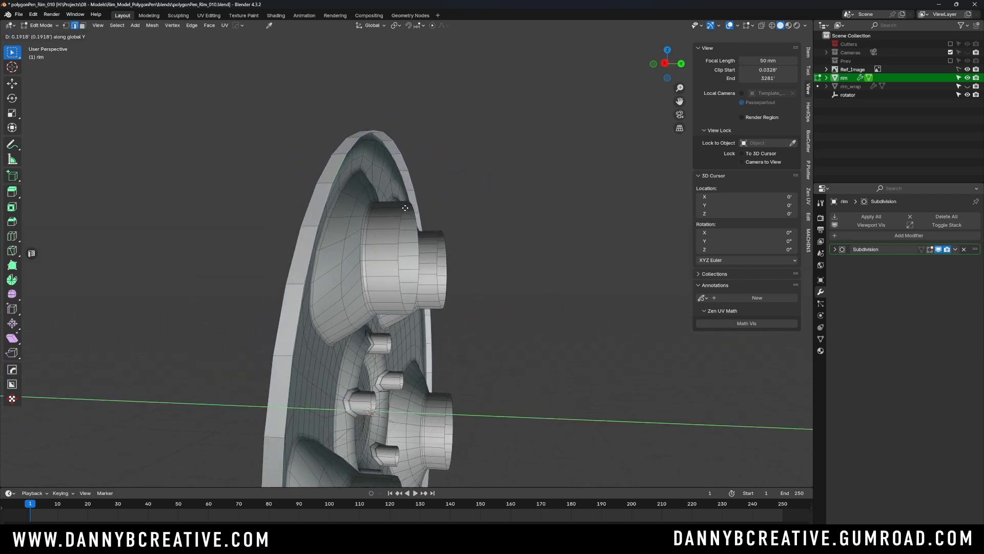
click(406, 205)
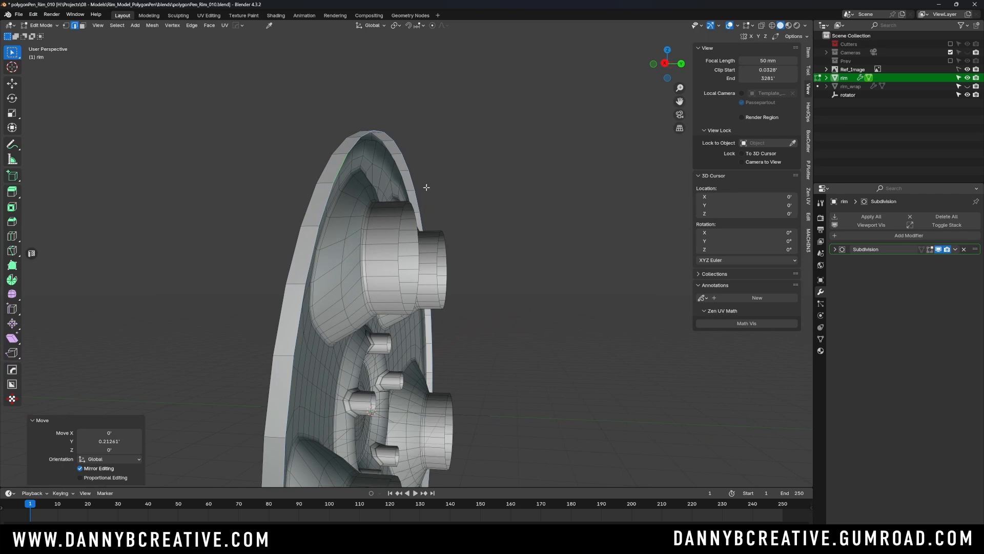
key(s)
click(425, 184)
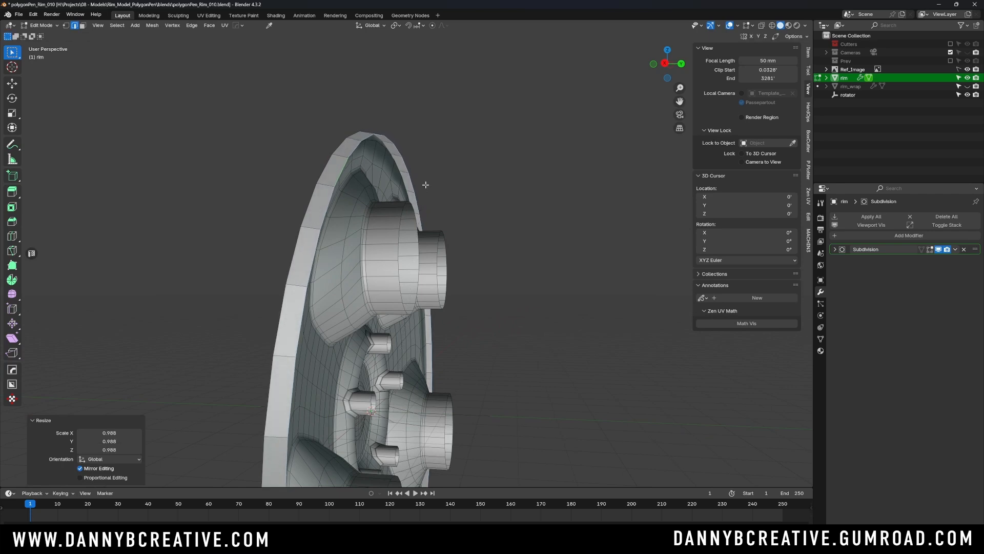
- Extrude the rear border loop in place and scale it inward to 0.919
key(e)
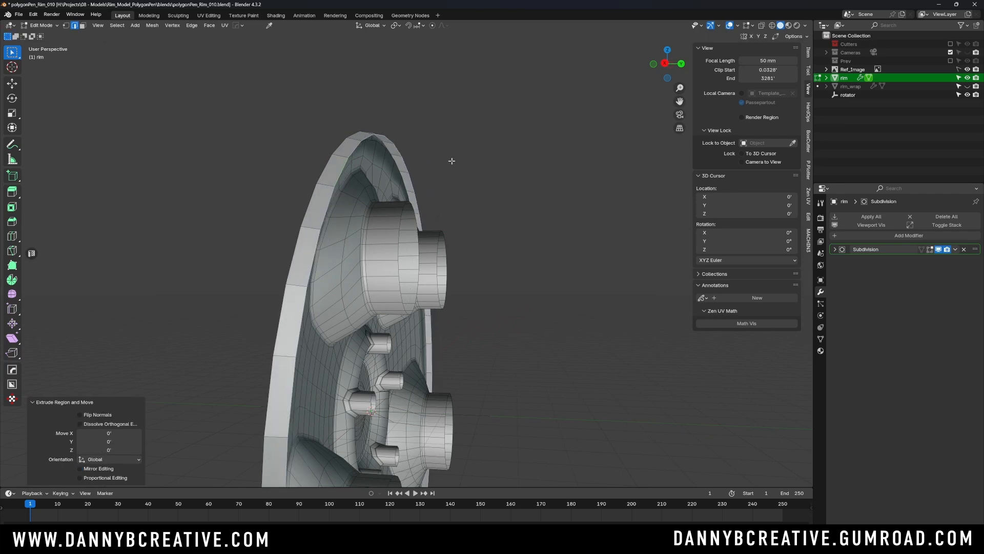
key(s)
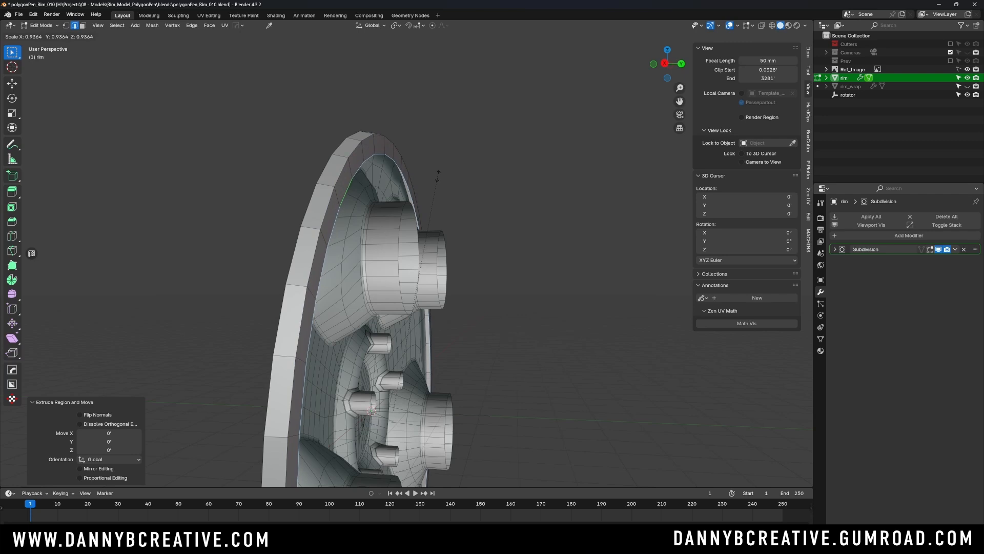
click(435, 178)
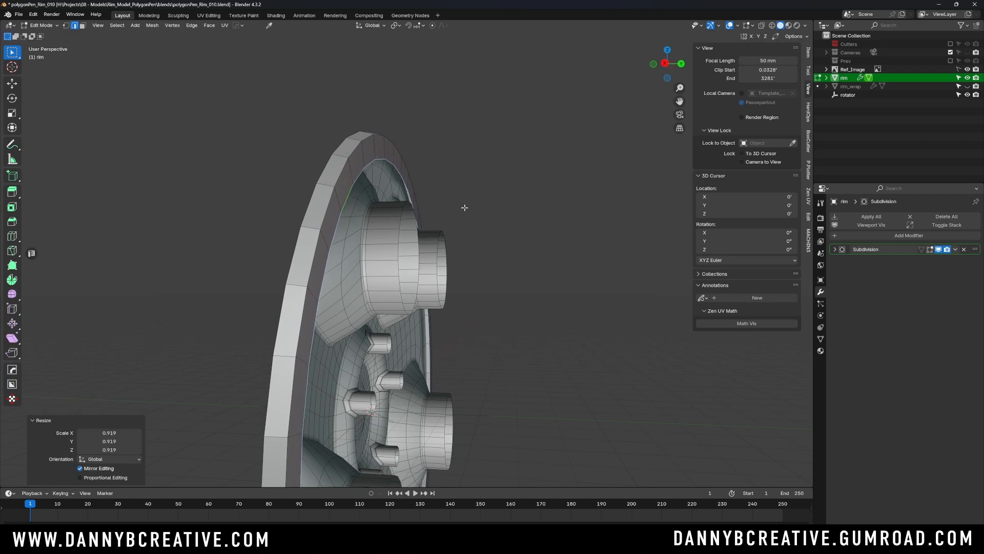
- Extrude the inner rear loop about 4.1007' along Y to form the wheel barrel
key(e)
key(y)
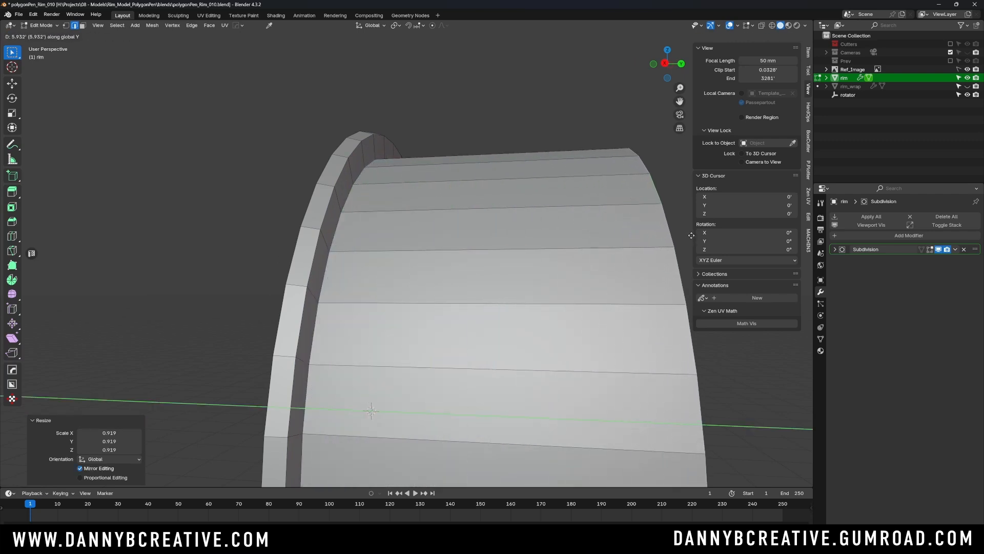
click(610, 246)
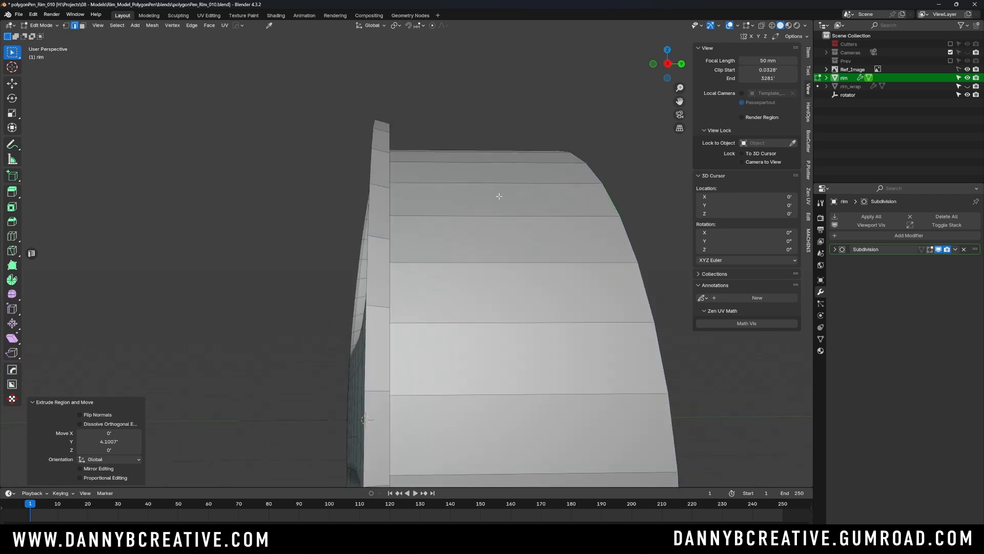
- Return to Object Mode and apply Shade Smooth to the rim
mouse_move(500, 197)
middle_down()
mouse_move(492, 202)
mouse_move(496, 191)
middle_up()
key(Tab)
click(494, 131)
click(459, 92)
scroll(443, 210, down, 4)
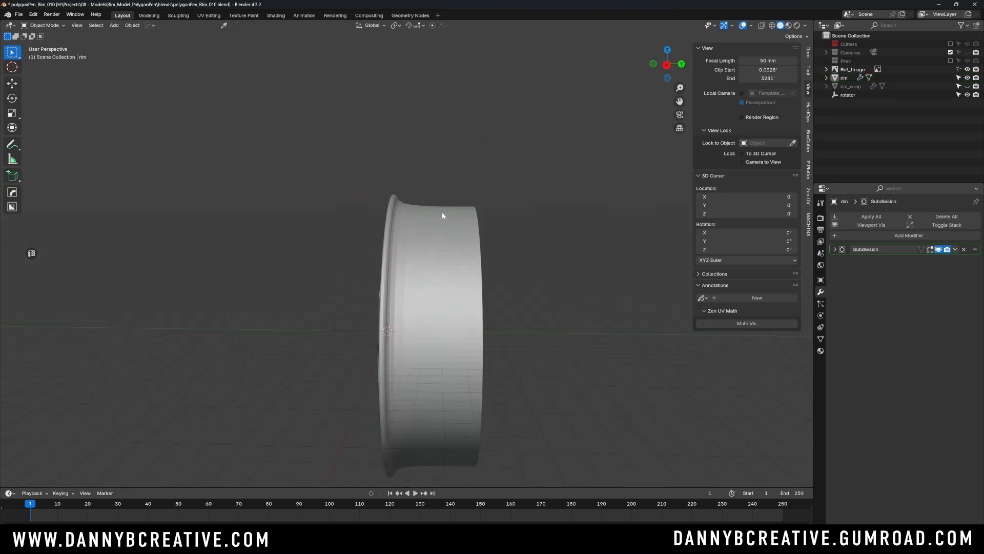
middle_drag(443, 212, 459, 225)
scroll(460, 191, up, 2)
click(459, 224)
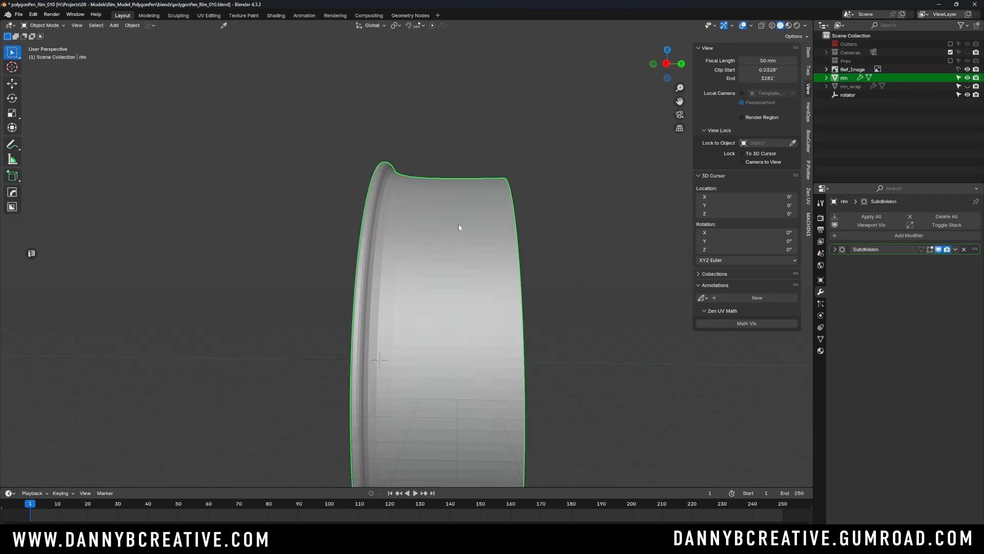
right_click(458, 227)
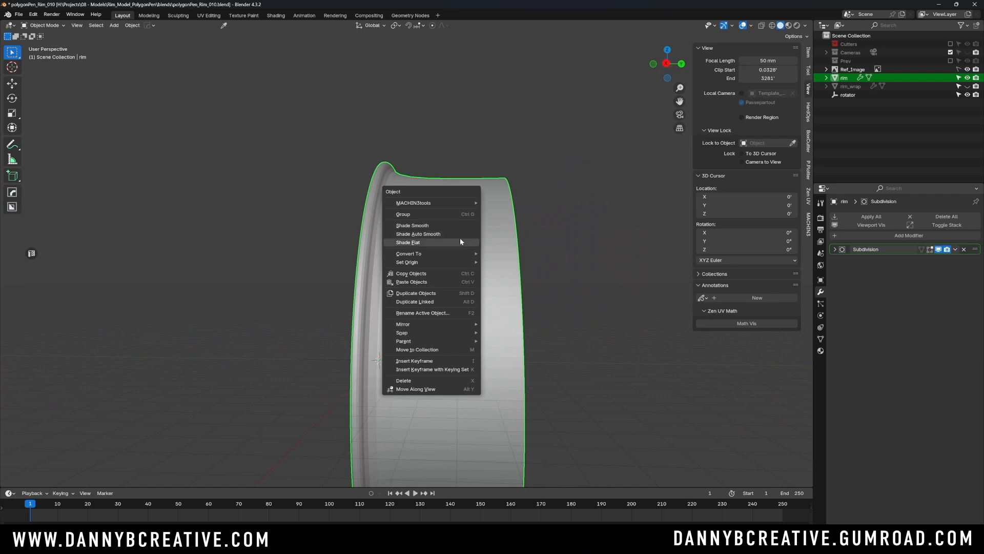
mouse_move(465, 252)
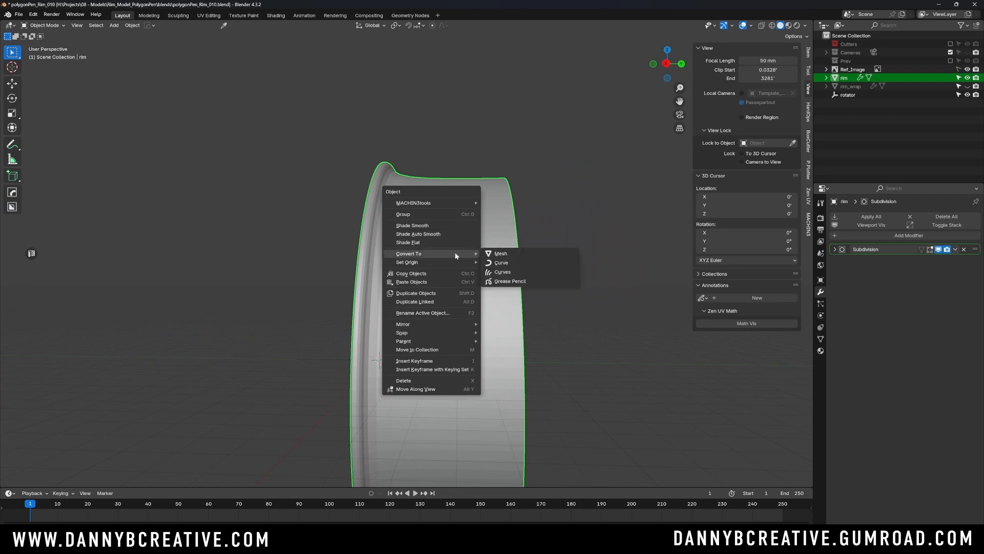
mouse_move(440, 266)
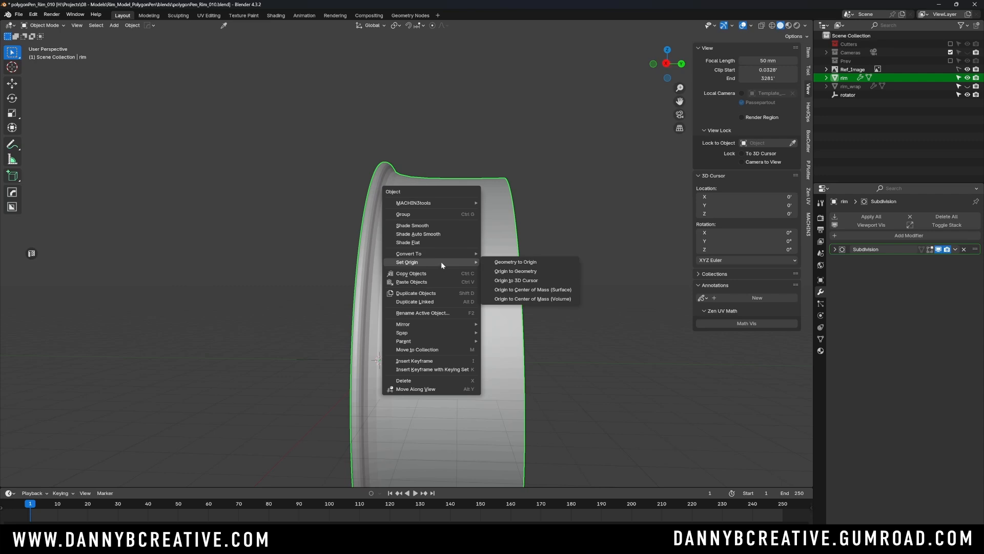
click(441, 224)
mouse_move(433, 180)
middle_down()
mouse_move(426, 209)
mouse_move(436, 197)
middle_up()
click(447, 142)
- Bevel the edge loop where the lip meets the barrel with 2 segments and about 0.24' offset, and return to Object Mode
middle_drag(448, 142, 419, 201)
scroll(440, 188, up, 2)
click(440, 190)
key(Tab)
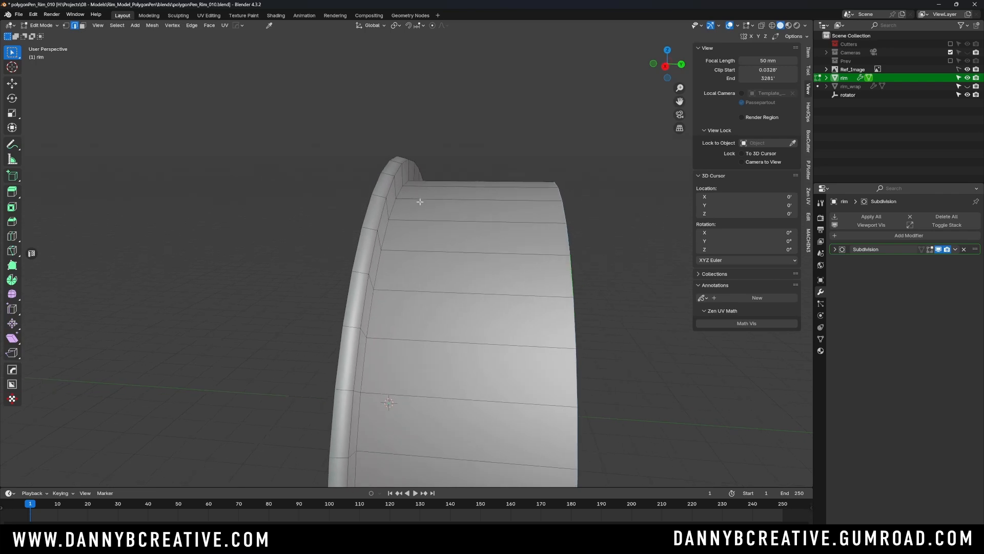
alt+click(387, 261)
key(ctrl+b)
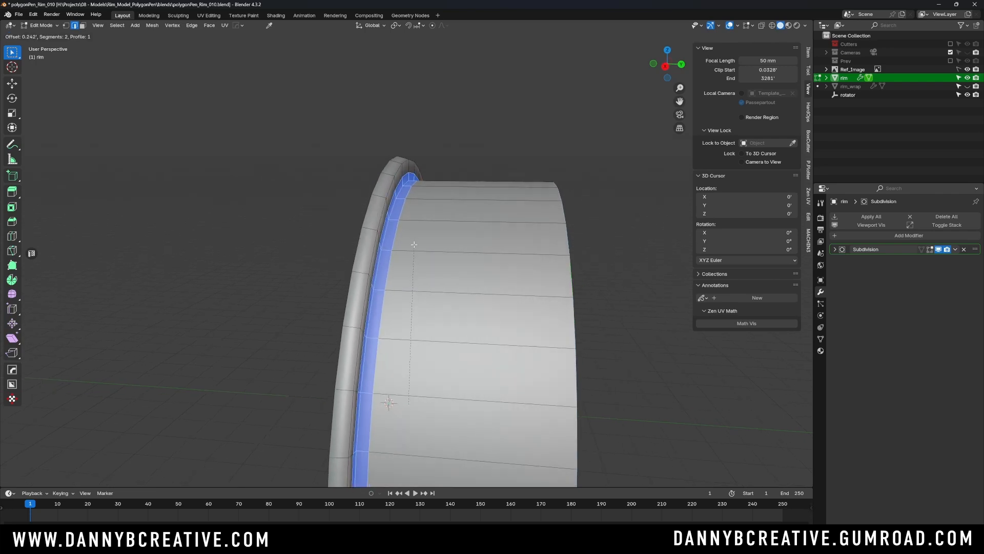
click(413, 227)
key(Tab)
click(413, 180)
middle_drag(456, 150, 417, 220)
click(417, 217)
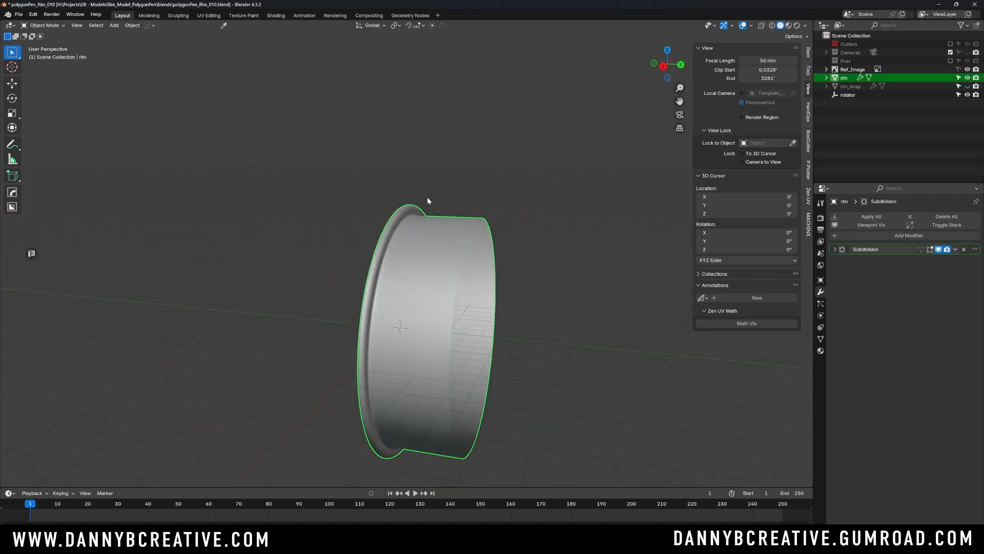
key(Tab)
- Add one edge loop around the wheel barrel close to the lip and return to Object Mode
key(Tab)
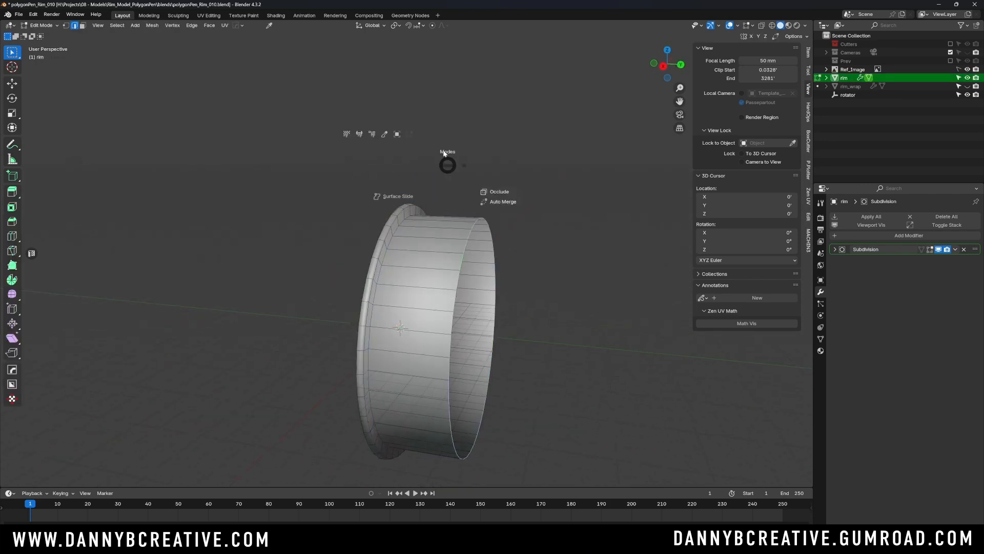
click(448, 160)
click(454, 183)
click(444, 219)
key(Tab)
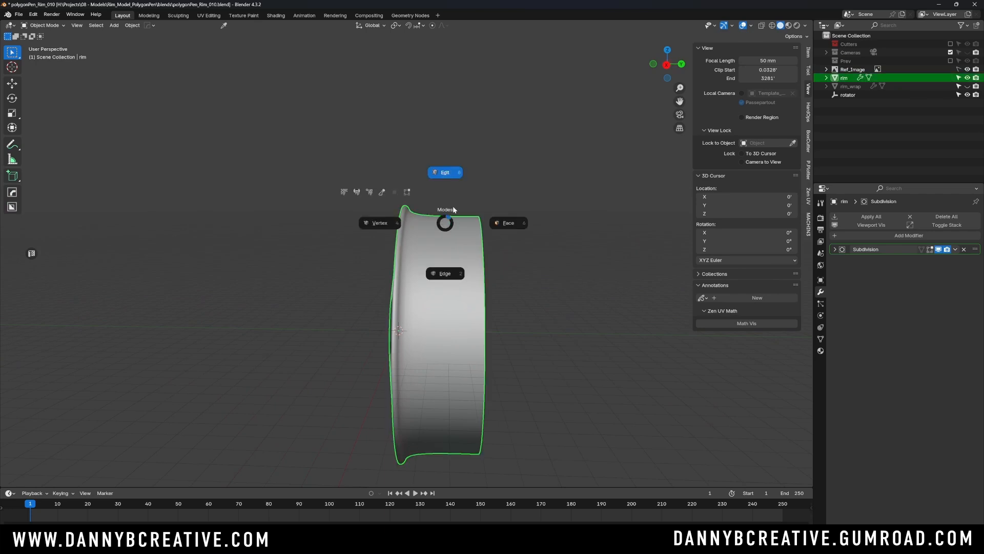
click(447, 206)
scroll(448, 207, up, 2)
key(ctrl+r)
click(449, 219)
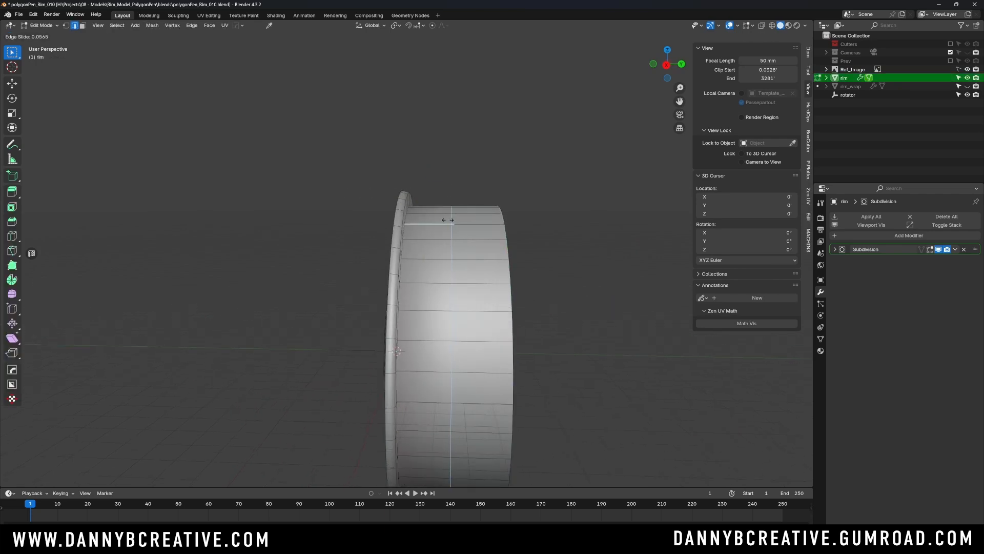
click(412, 225)
key(Tab)
click(411, 168)
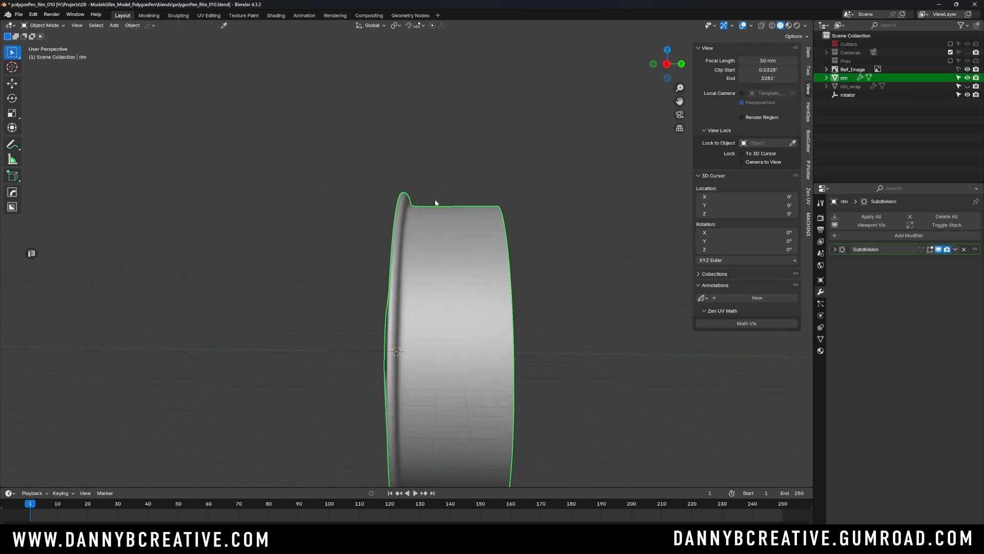
- Edge-slide the new barrel loop rearward from the lip by a factor of about 0.15, then deselect the rim in Object Mode
key(Tab)
click(432, 238)
key(g)
key(g)
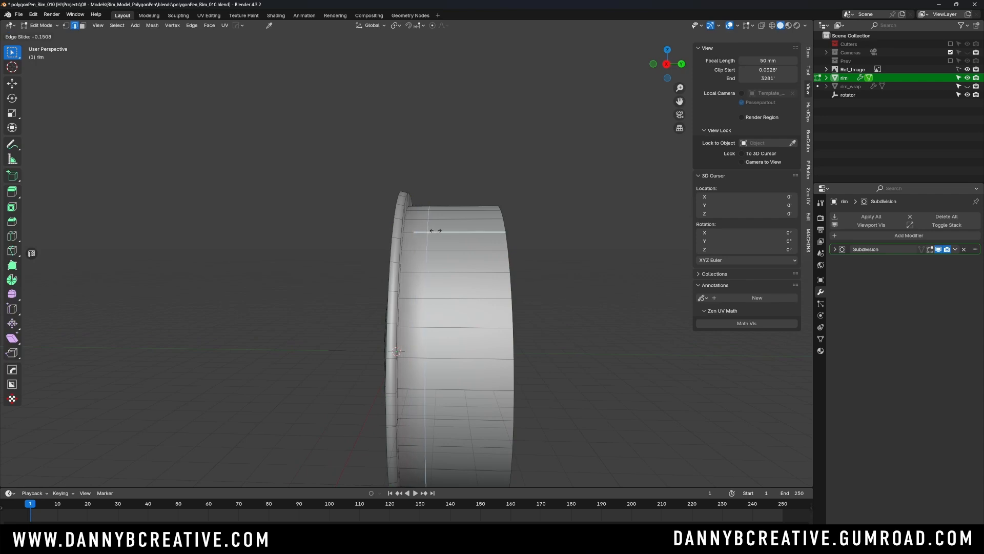
click(437, 227)
key(Tab)
click(437, 171)
middle_drag(441, 170, 455, 235)
click(468, 182)
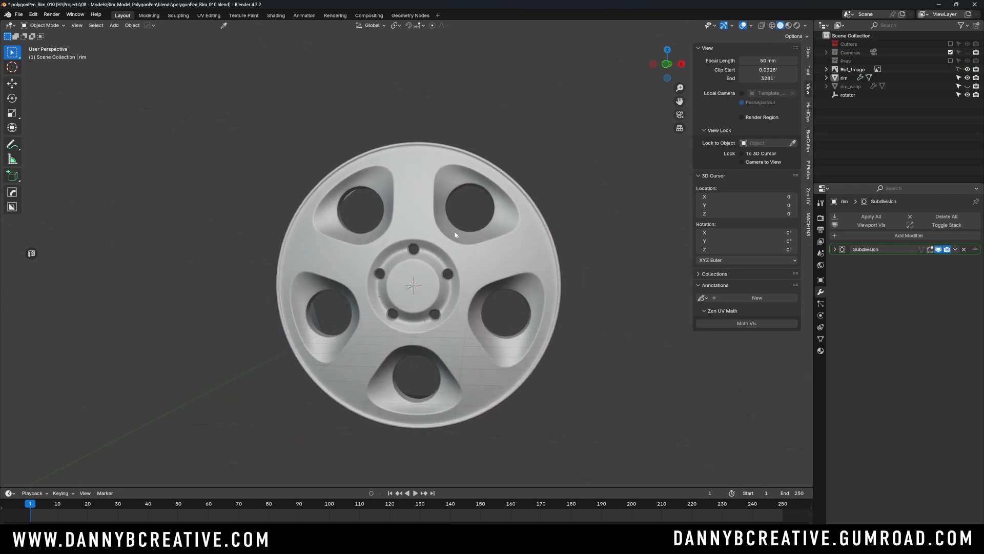
- Switch to the front orthographic view and save the file
key(KP_1)
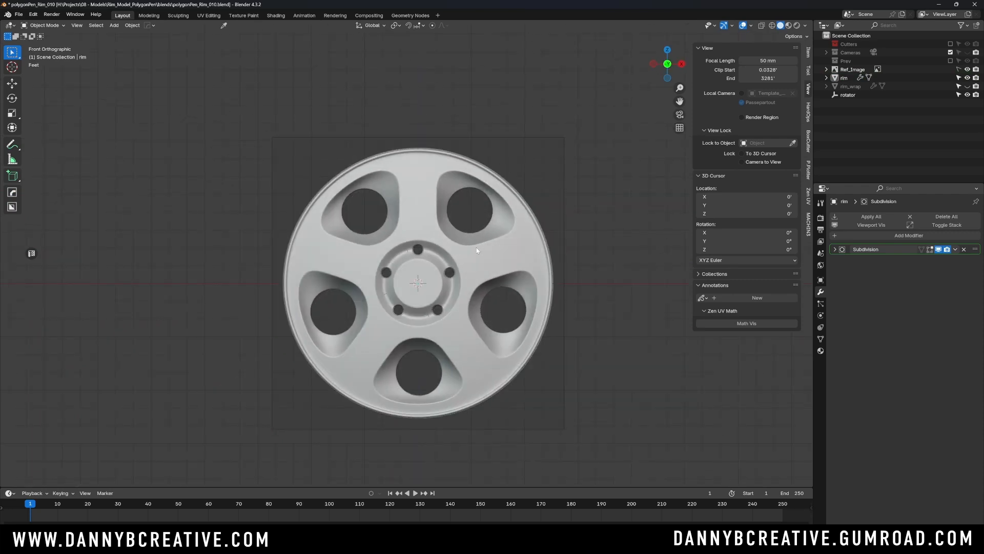
key(ctrl+s)
click(525, 246)
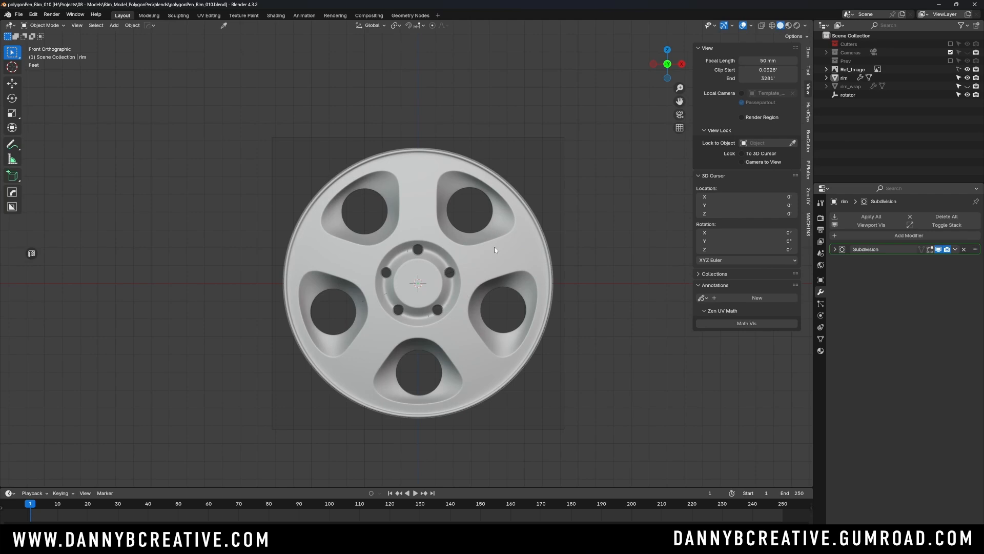
- Compare the rim with the reference's groove lines using X-ray, and check its mesh in Edit Mode from the front
key(alt+z)
scroll(522, 221, up, 2)
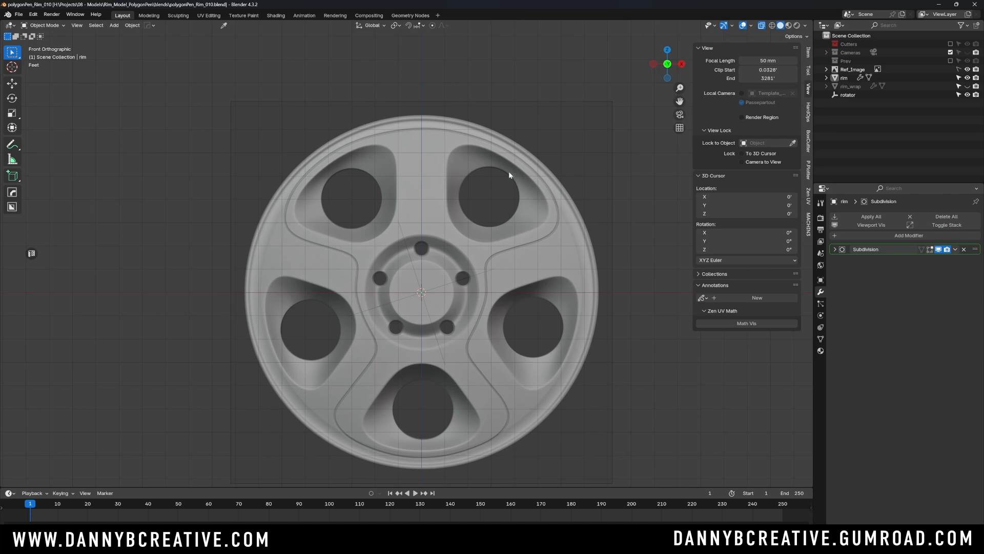
key(Tab)
click(488, 81)
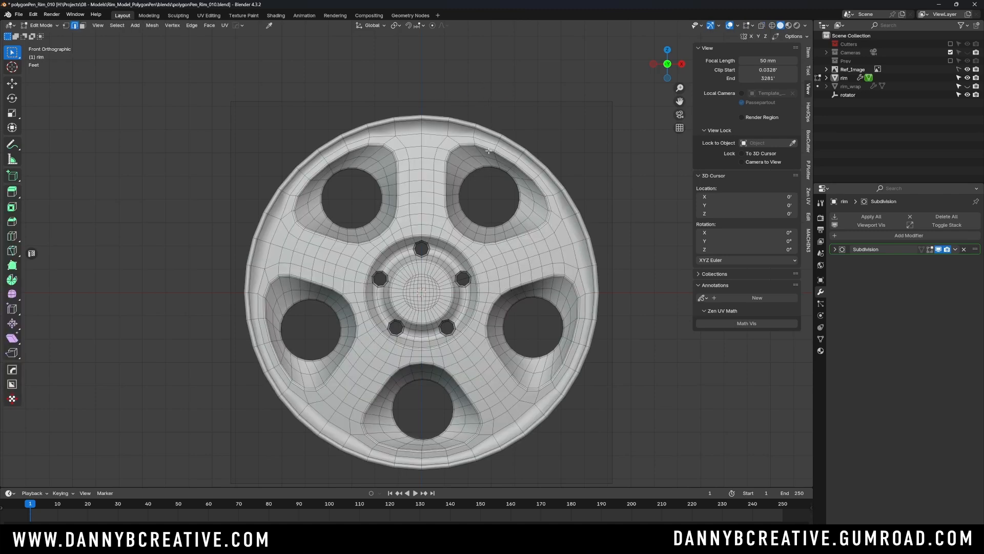
key(Tab)
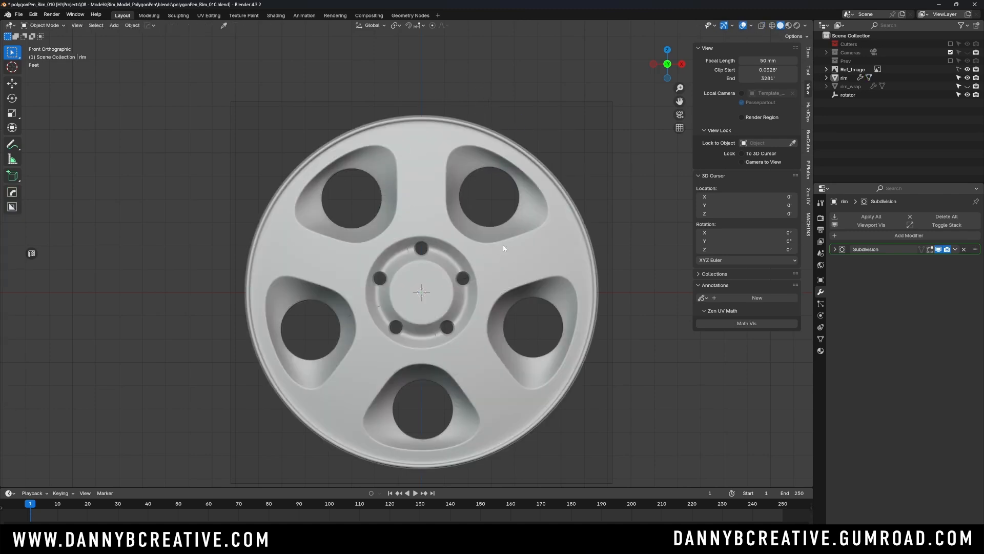
middle_drag(532, 233, 522, 263)
key(KP_1)
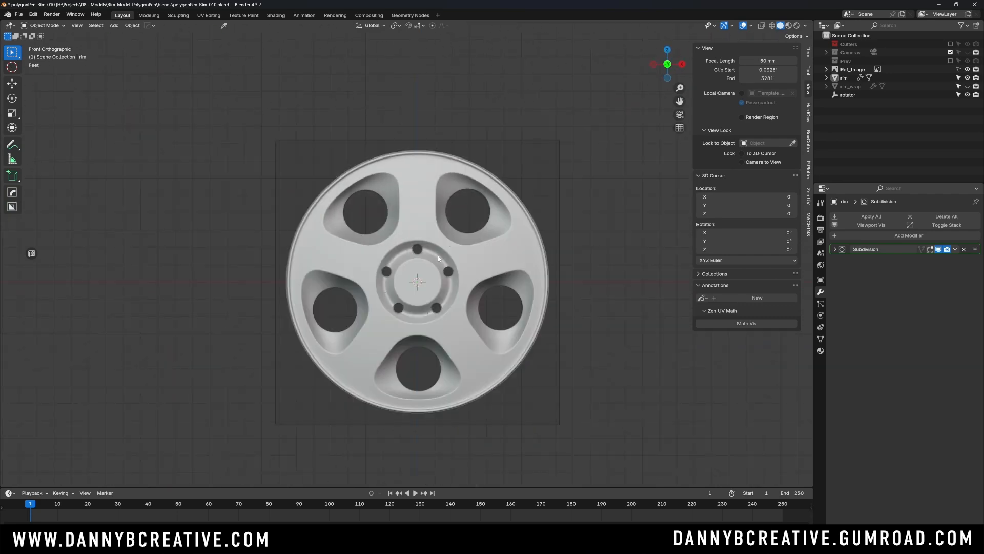
- Examine the mesh edges along the groove line around the upper-right opening in Edit Mode with X-ray, then return to Object Mode
scroll(496, 221, up, 2)
key(Tab)
click(559, 137)
scroll(539, 198, up, 4)
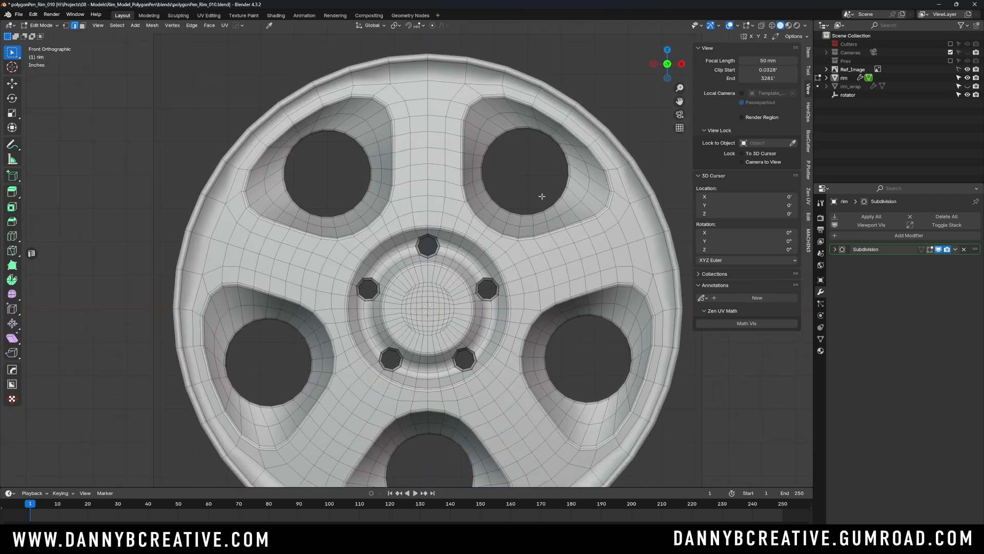
scroll(481, 227, up, 2)
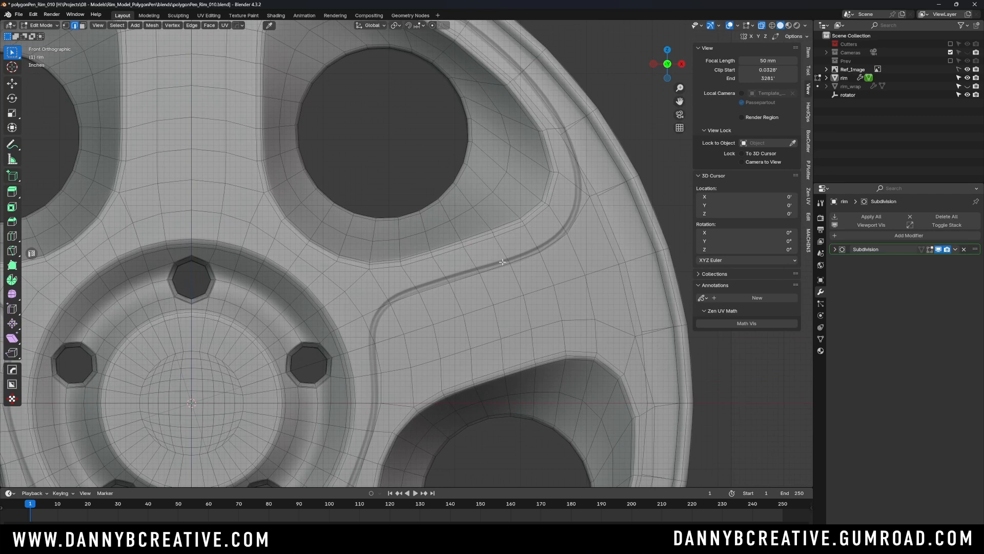
click(455, 281)
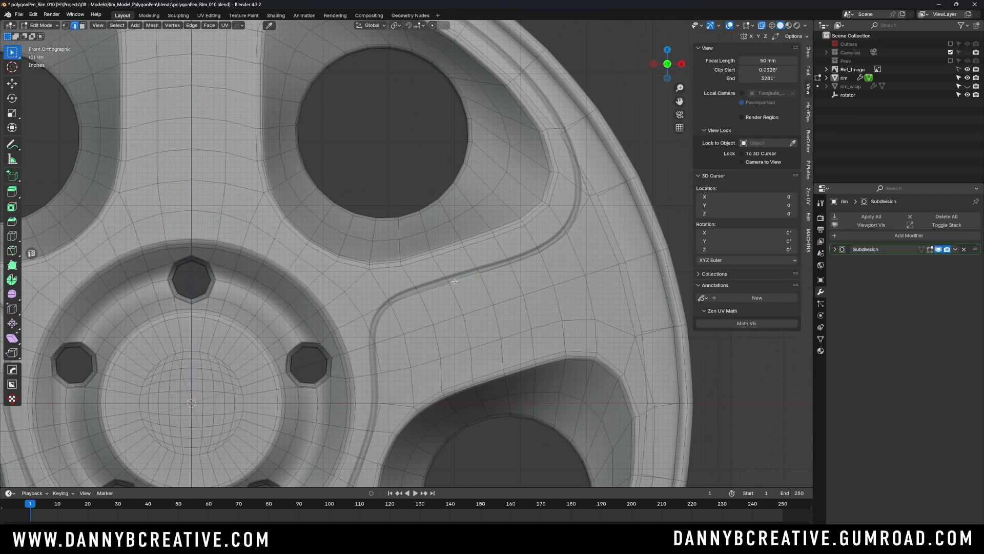
ctrl+click(559, 234)
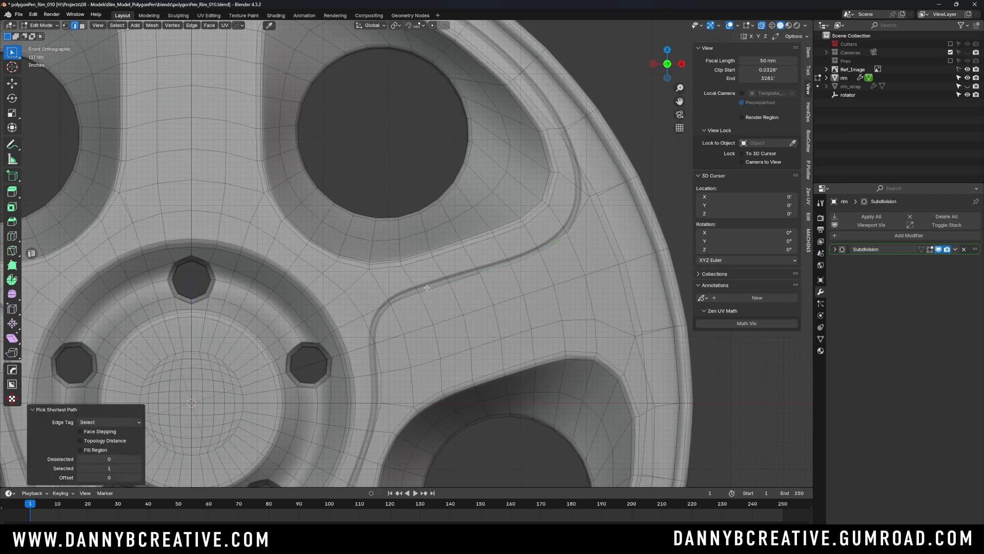
ctrl+click(412, 299)
ctrl+click(378, 335)
scroll(410, 261, down, 2)
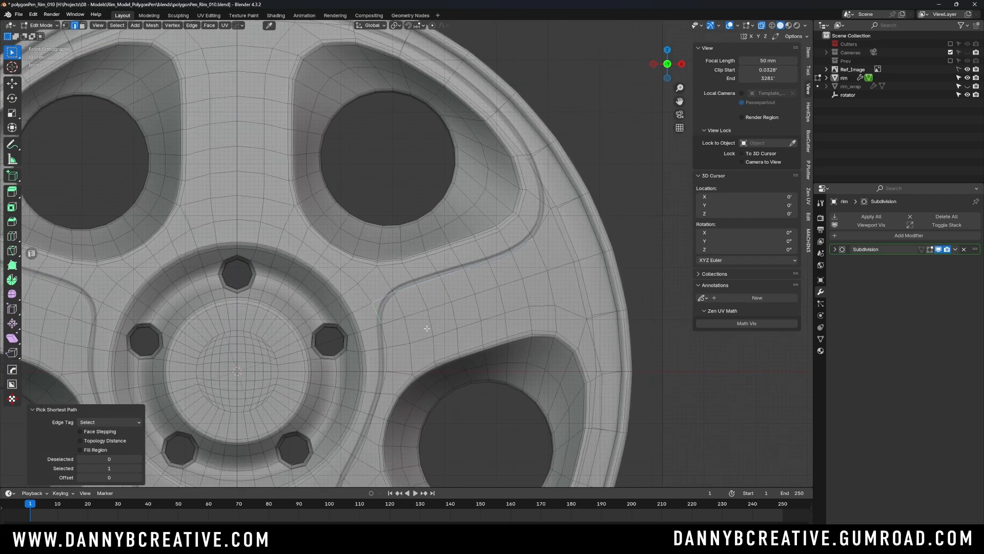
key(Tab)
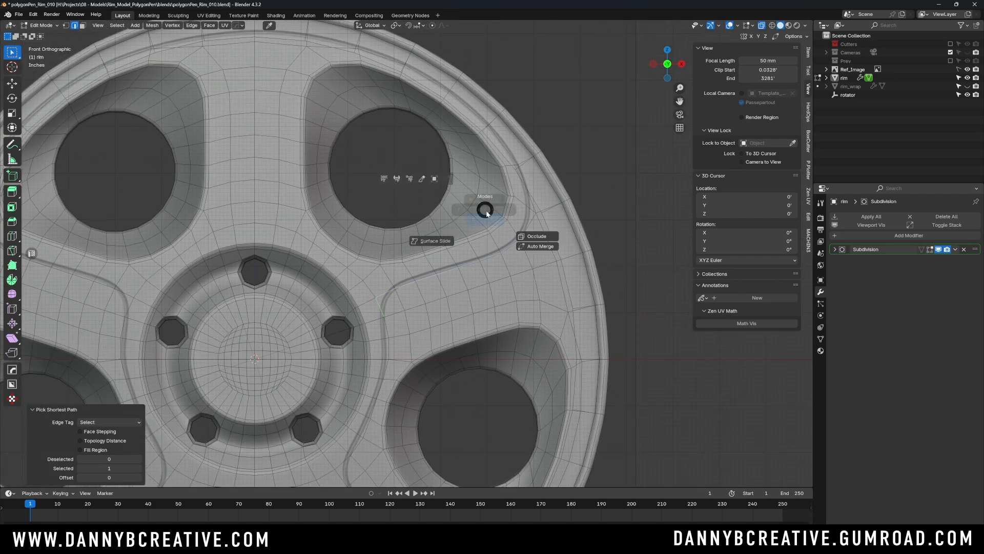
click(484, 169)
- Select the rear ring of barrel faces, grow the selection three times to include the outer lip, and hide those faces
scroll(494, 251, down, 3)
middle_drag(496, 256, 393, 266)
click(472, 254)
key(Tab)
alt+click(399, 266)
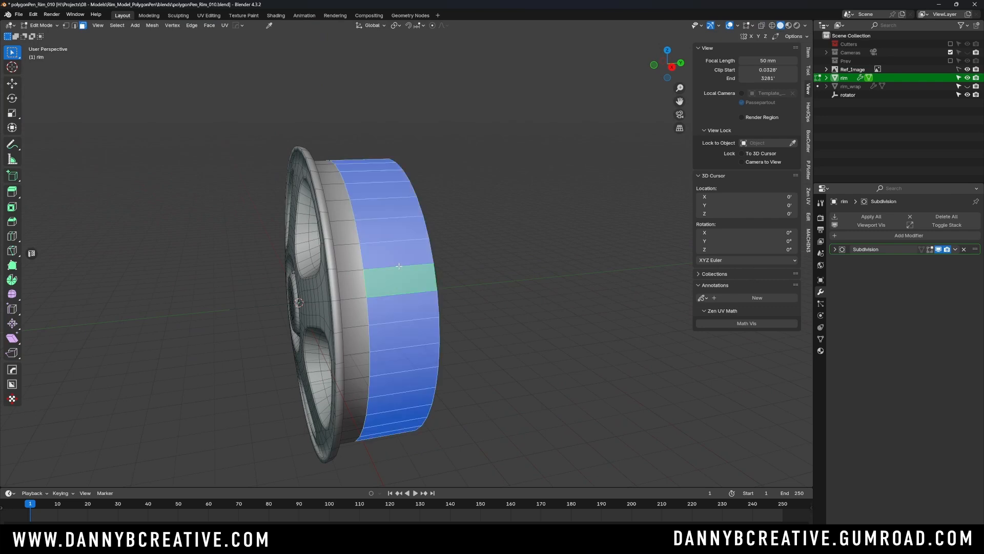
key(ctrl+KP_Add)
key(ctrl+KP_Add)
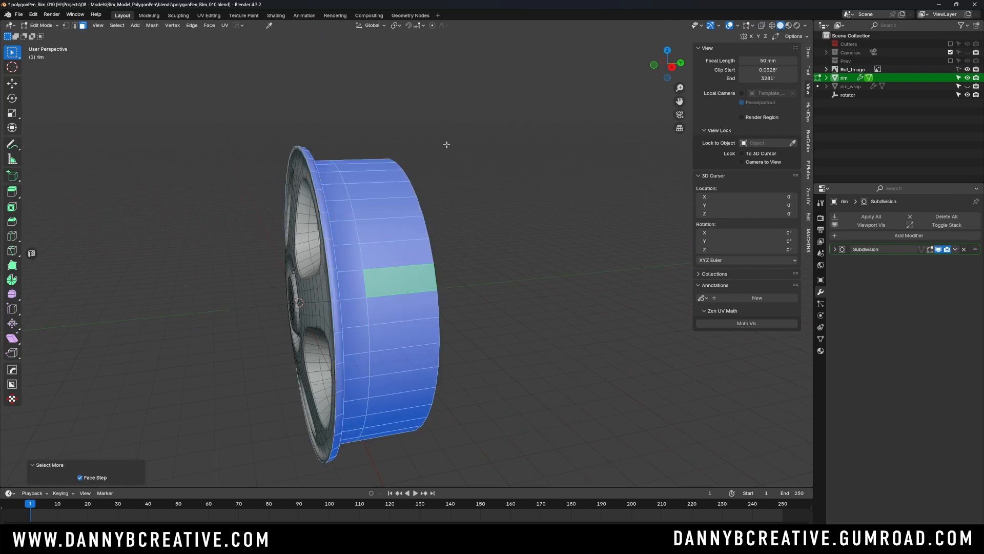
middle_drag(428, 190, 454, 178)
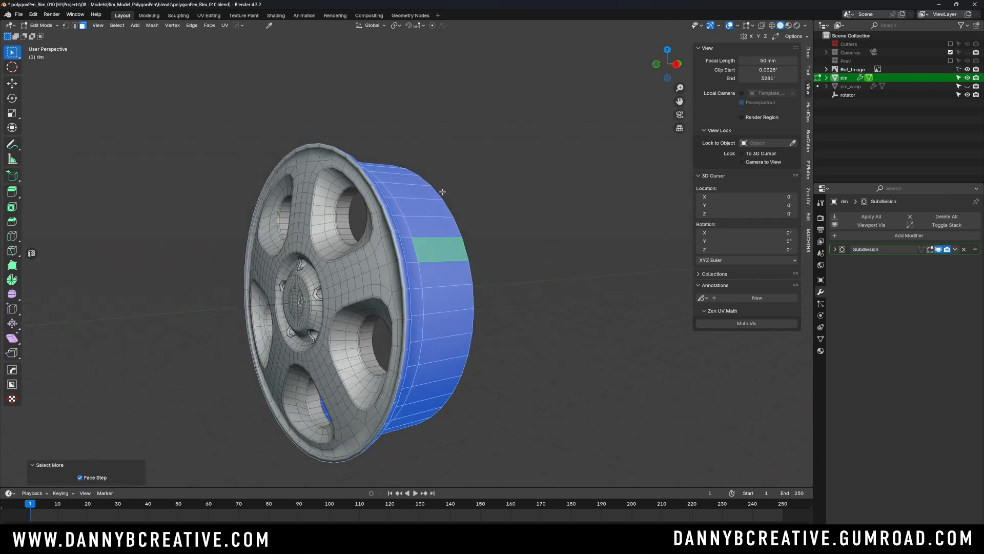
key(ctrl+KP_Add)
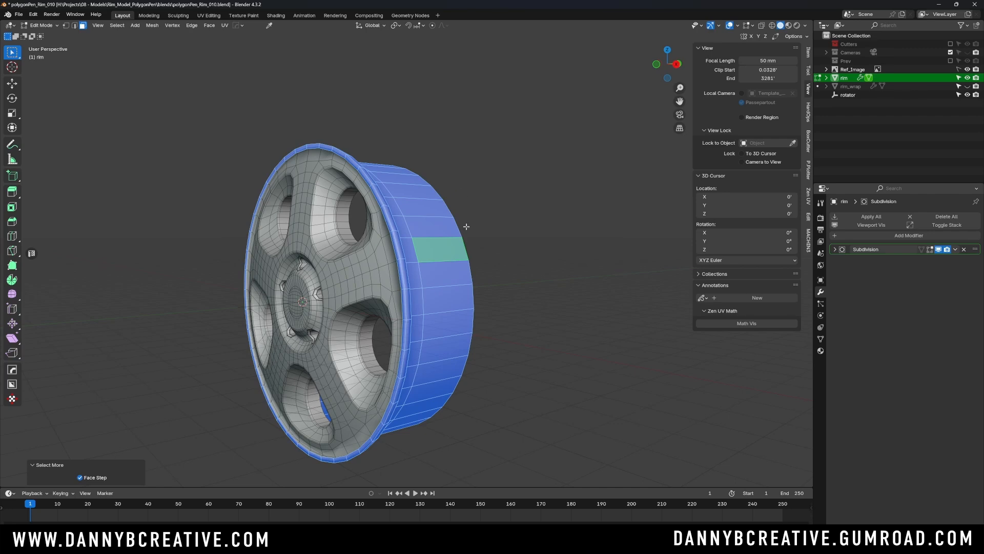
key(h)
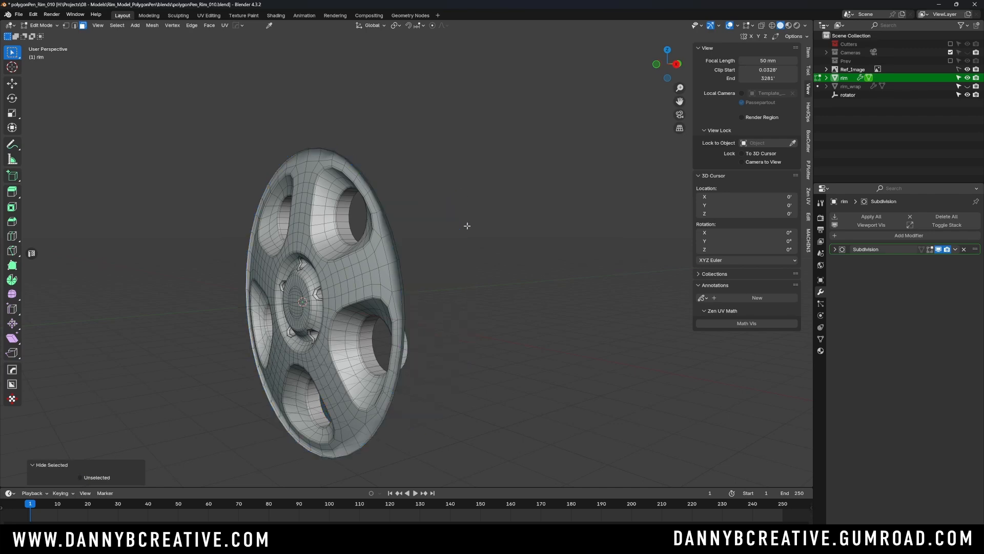
- Set up the front orthographic view with X-ray on and vertex select mode for the remaining rim face
middle_drag(472, 219, 548, 224)
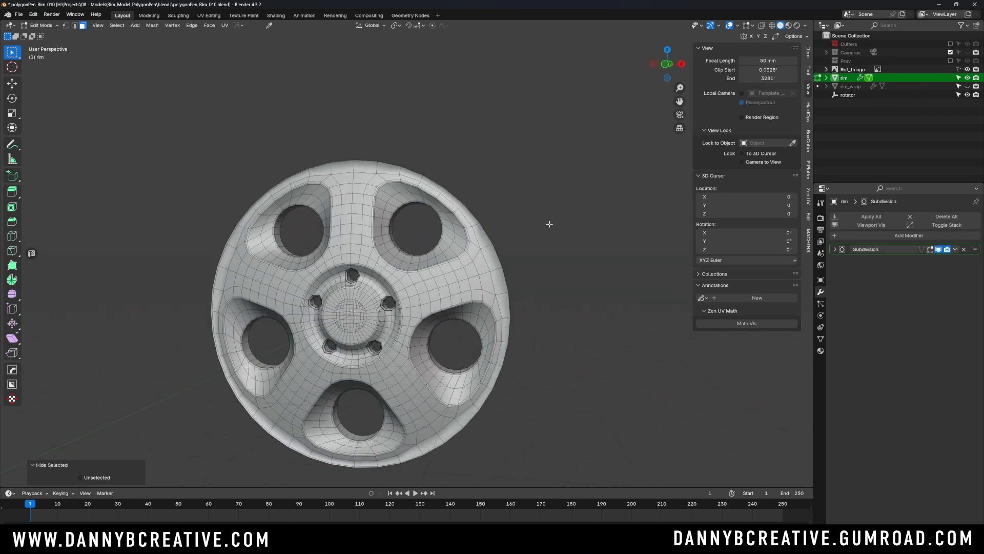
key(KP_1)
key(alt+z)
scroll(461, 279, up, 4)
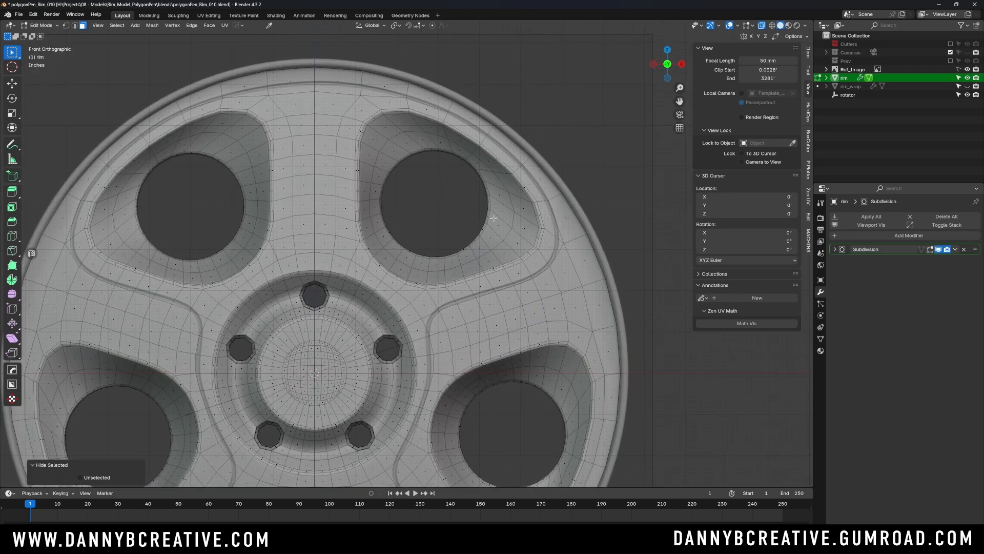
key(Tab)
click(360, 287)
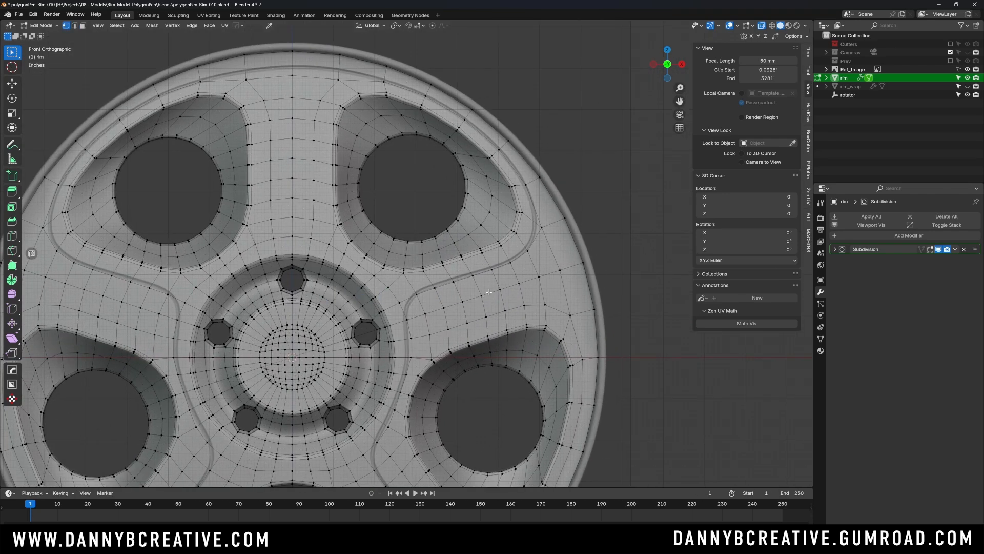
- Slide the vertices along the inner stretch below the upper-right opening onto the reference's groove line
shift+middle_drag(485, 242, 466, 257)
scroll(452, 271, up, 3)
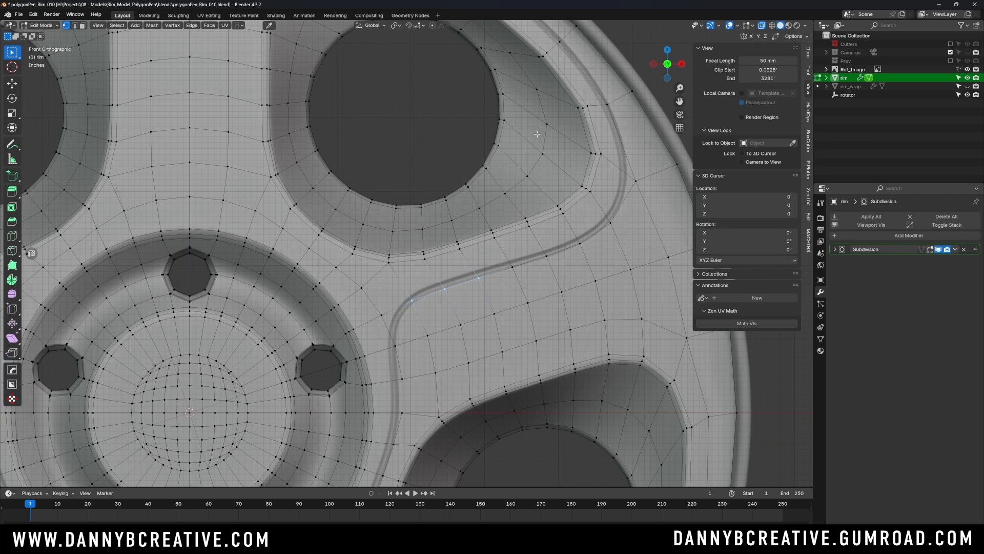
shift+middle_drag(496, 257, 500, 244)
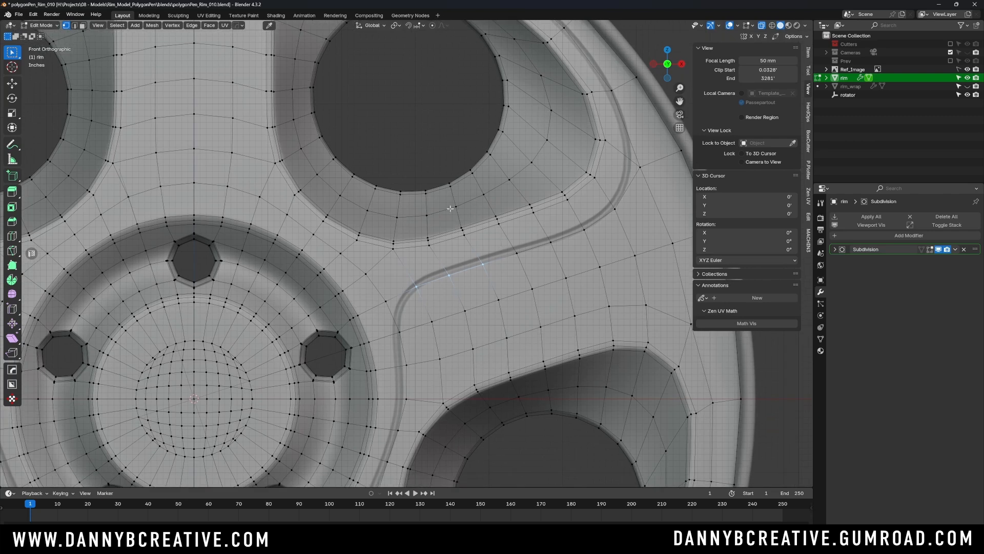
drag(435, 250, 514, 277)
key(g)
key(g)
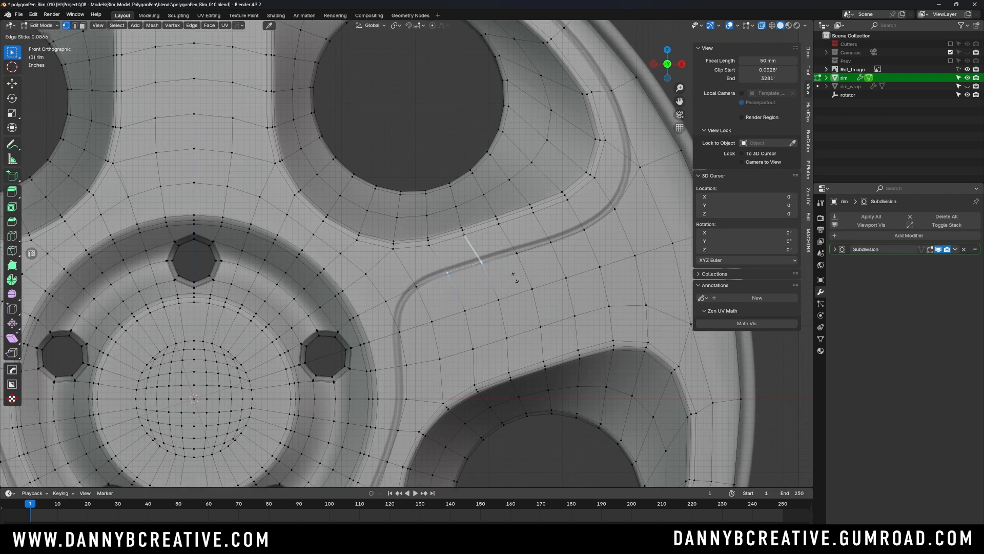
click(515, 275)
- Slide the next vertices toward the outer bend onto the groove line, the last one by a factor of about 0.107
click(544, 240)
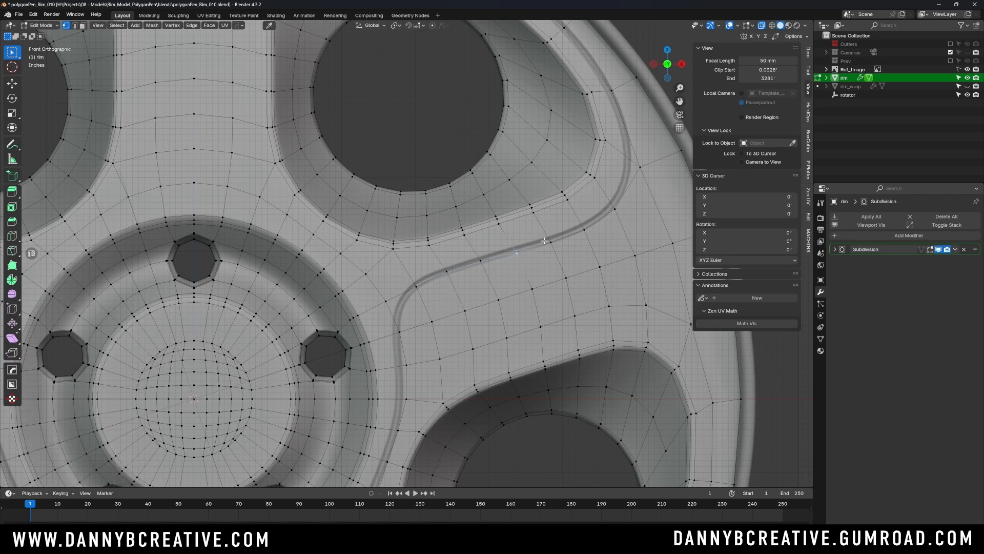
key(g)
key(g)
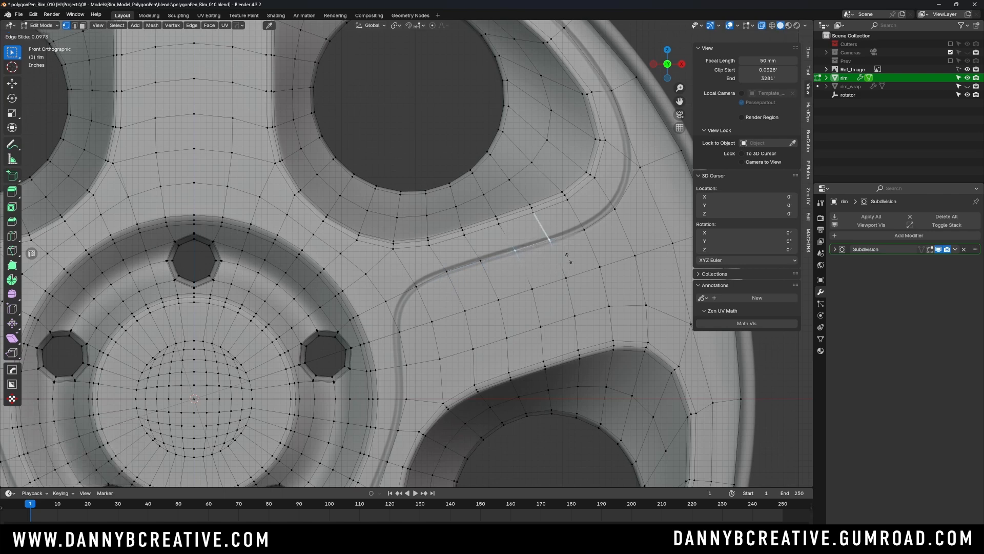
click(568, 258)
click(583, 228)
key(g)
key(g)
click(607, 199)
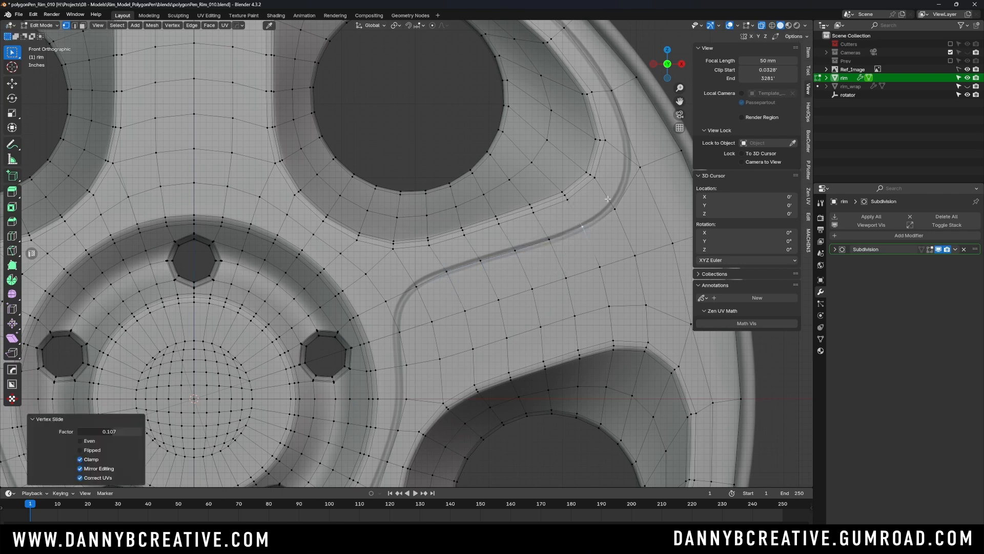
- Slide the two vertices around the outer bend beside the upper-right opening onto the groove line, the second by a factor of about 0.161
click(615, 208)
key(g)
key(g)
click(612, 204)
click(640, 168)
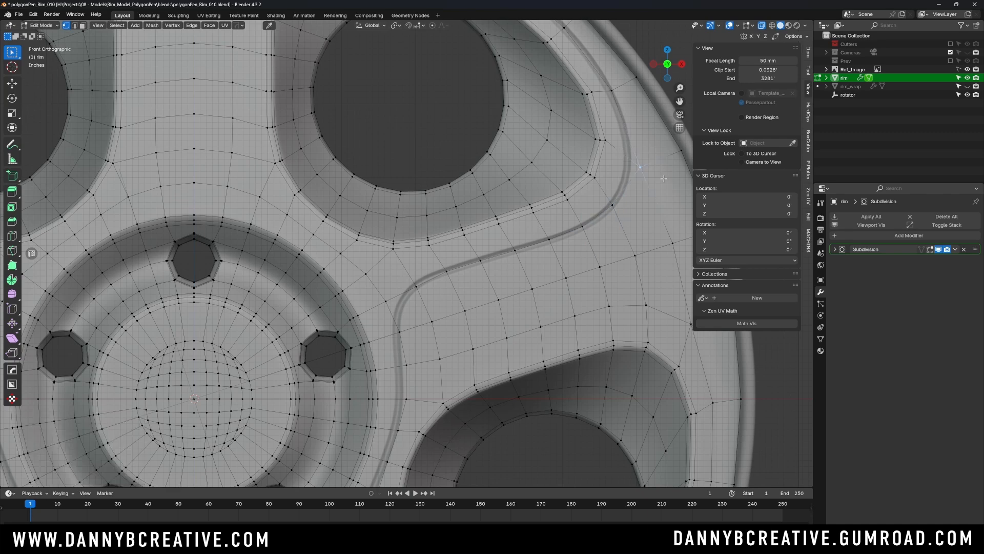
shift+middle_drag(640, 158, 538, 216)
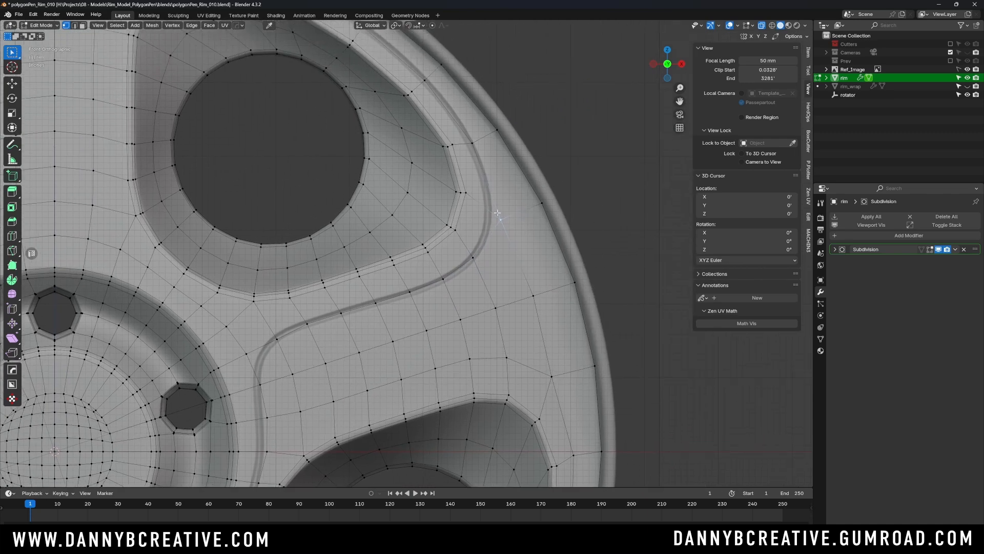
key(g)
key(g)
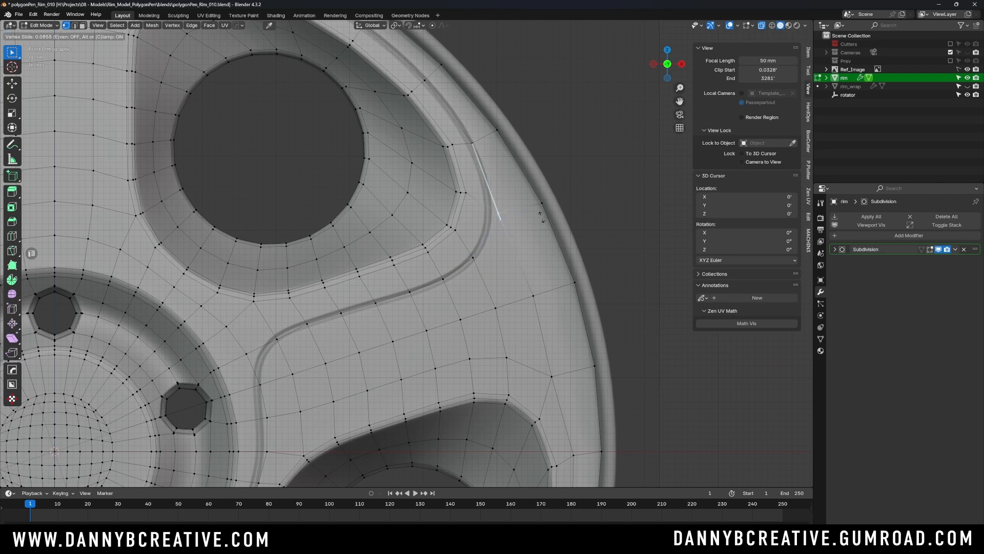
click(538, 210)
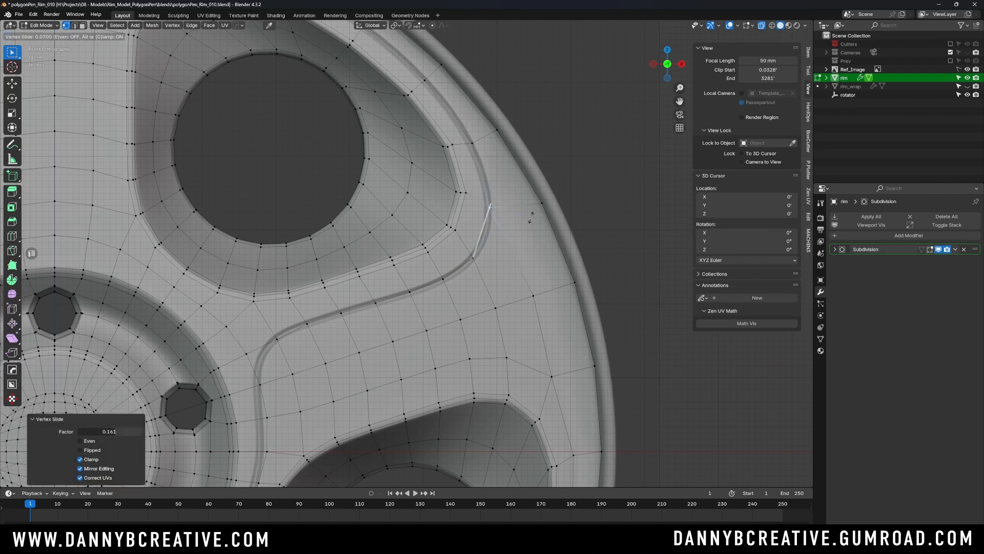
- Fine-tune the last outer-bend vertex with further small slides along its edges, the final one by a factor of about 0.032
key(g)
key(g)
click(530, 227)
key(g)
key(g)
click(534, 225)
key(g)
key(g)
click(532, 221)
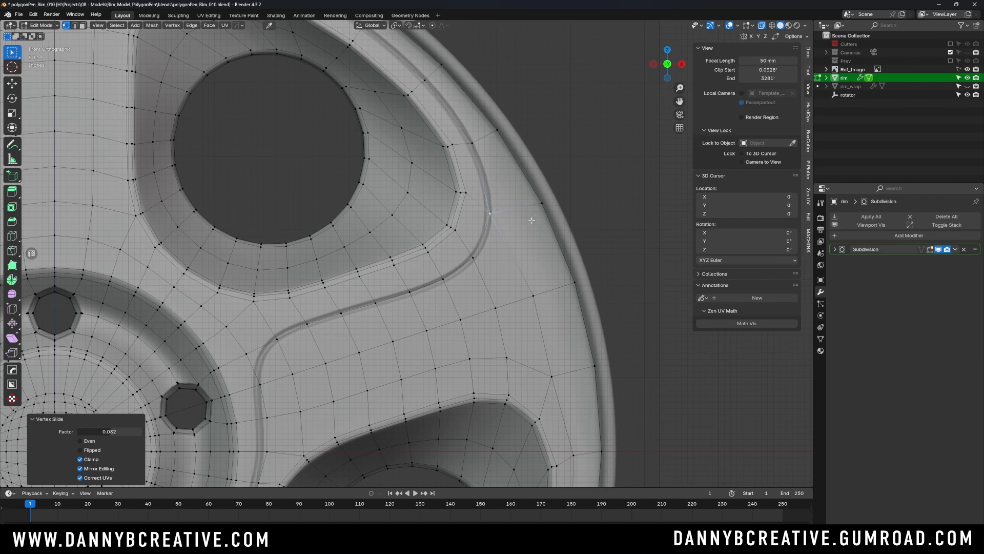
- Slide the next two vertices along the outer side of the upper-right opening onto the groove line, the second by about 0.042
shift+middle_drag(491, 133, 515, 228)
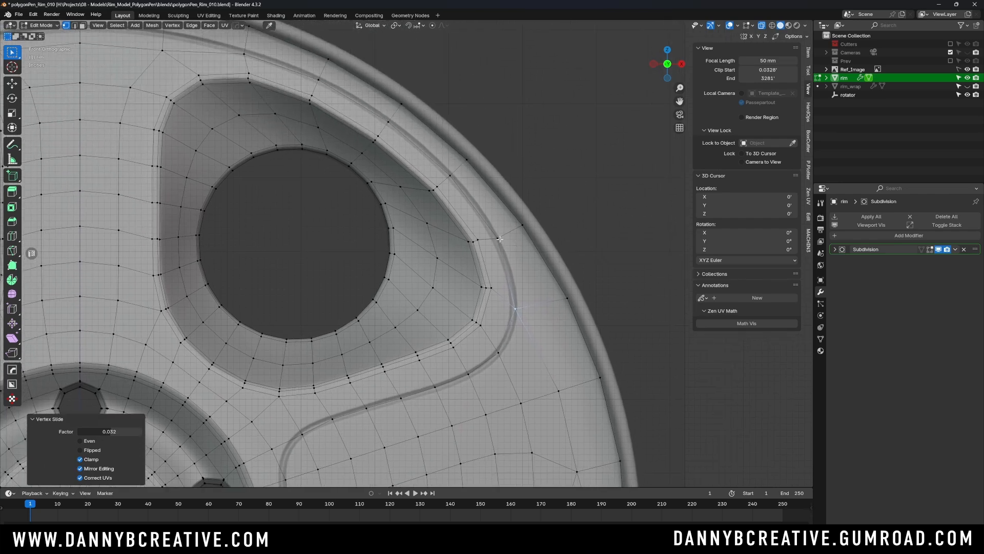
click(501, 239)
key(g)
key(g)
click(515, 221)
click(451, 177)
key(g)
key(g)
click(453, 176)
- Slide the three vertices across the top spoke onto the groove line, by factors of about 0.39, 0.36 and 0.34
shift+middle_drag(315, 73, 536, 202)
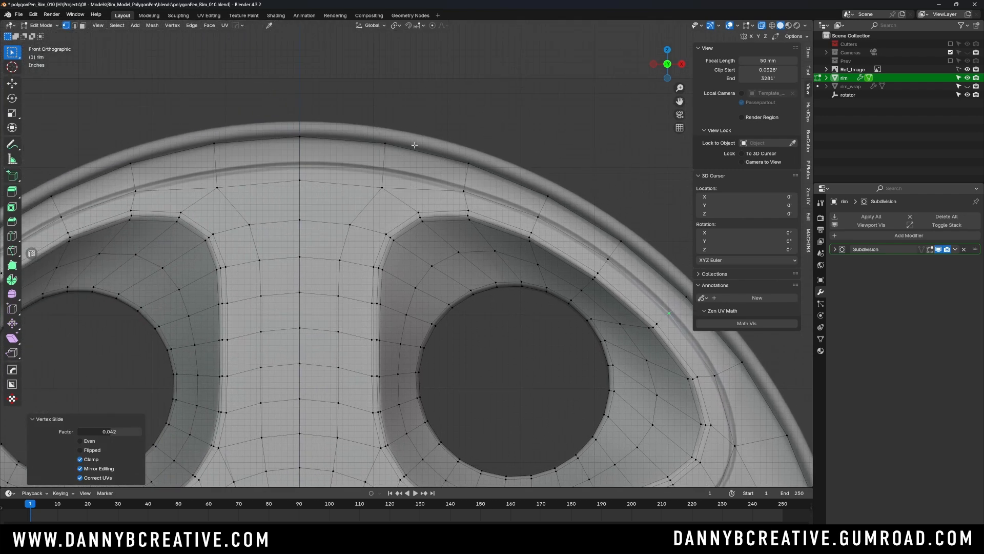
click(384, 185)
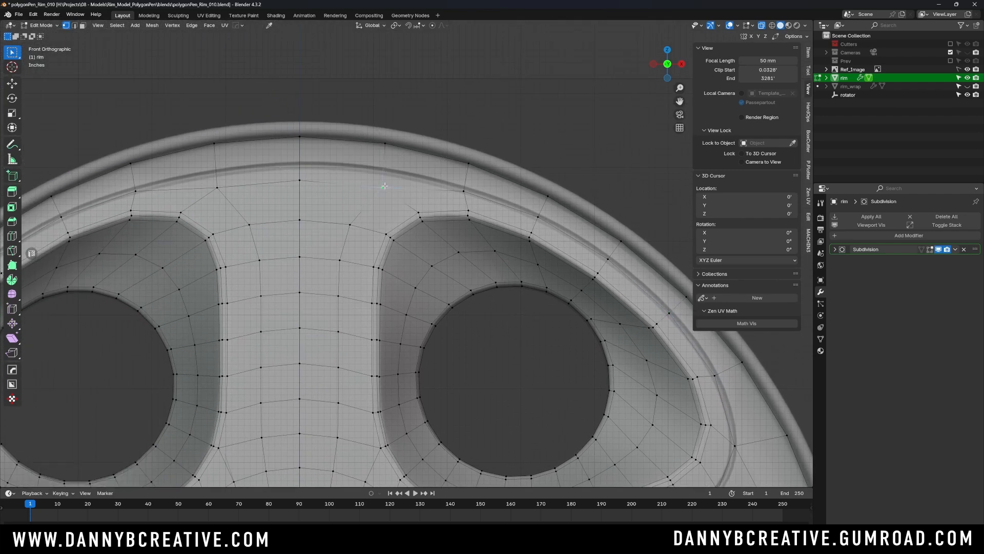
key(g)
key(g)
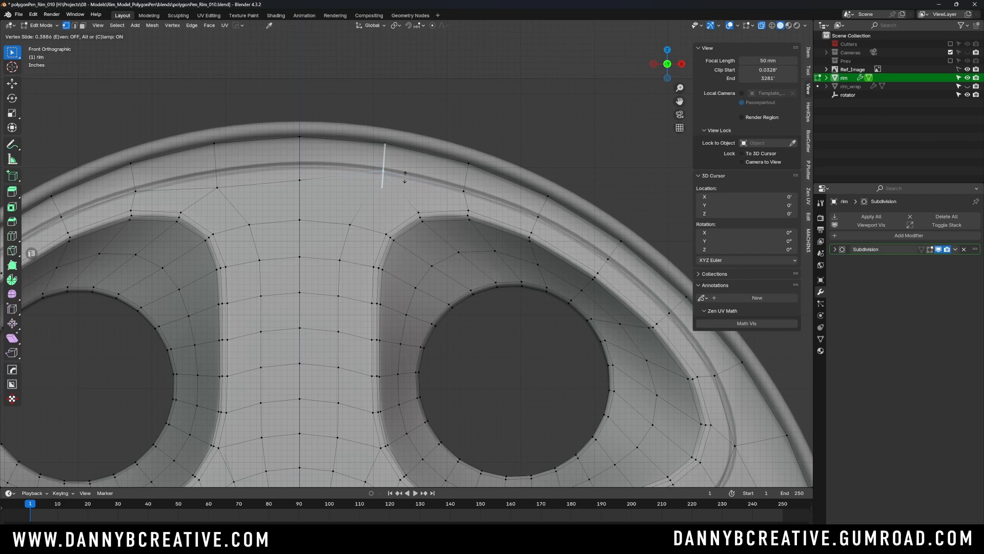
click(404, 177)
click(306, 180)
key(g)
key(g)
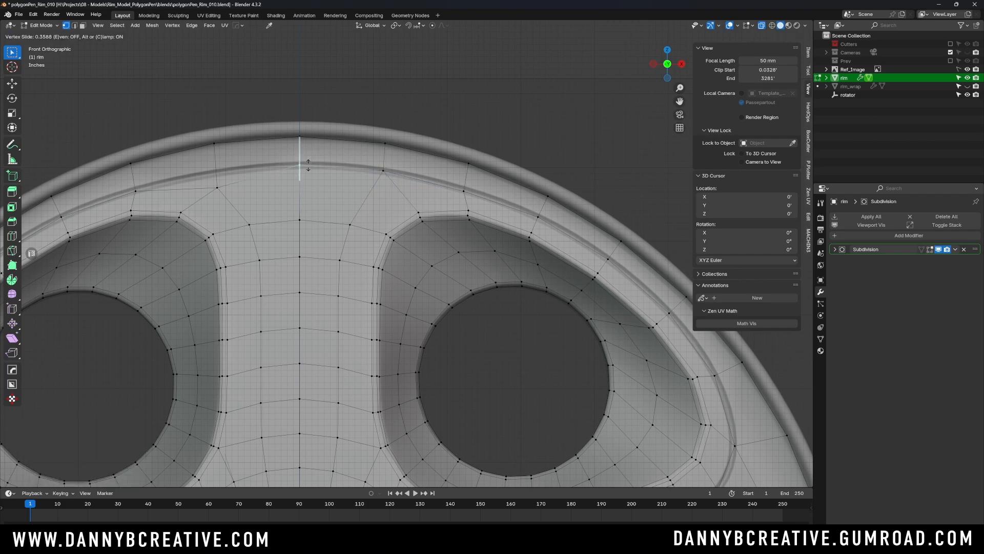
click(309, 165)
click(217, 188)
key(g)
key(g)
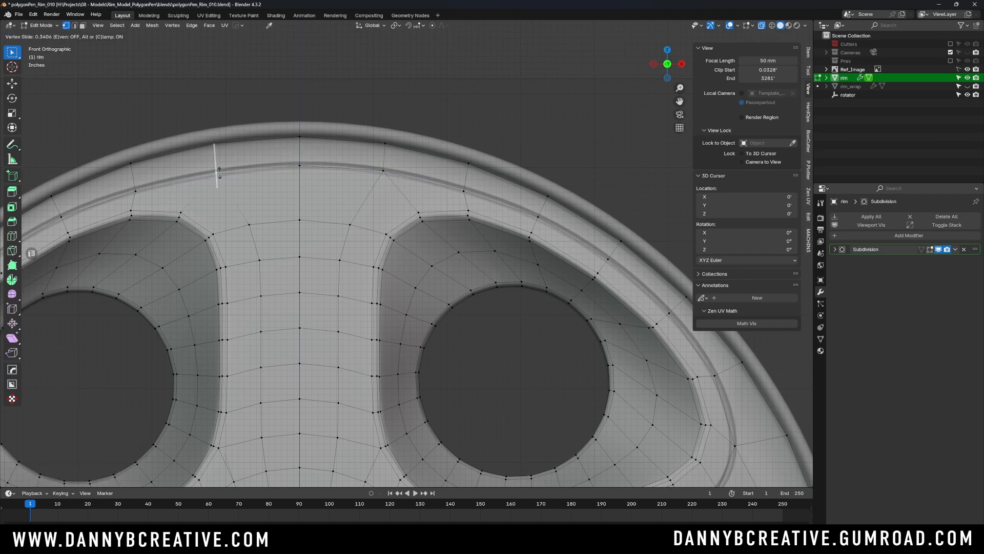
click(219, 172)
- Slide the vertex on the outer side of the upper-left opening onto the groove line by a factor of about 0.016
shift+middle_drag(408, 185, 595, 167)
shift+middle_drag(410, 156, 498, 134)
shift+middle_drag(463, 216, 517, 139)
shift+middle_drag(436, 201, 527, 241)
click(311, 259)
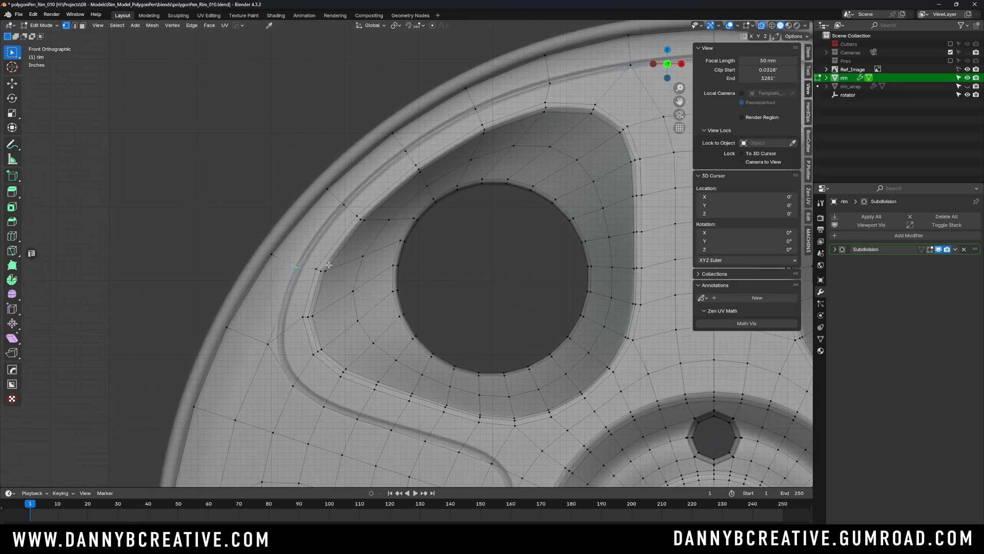
key(g)
key(g)
click(331, 273)
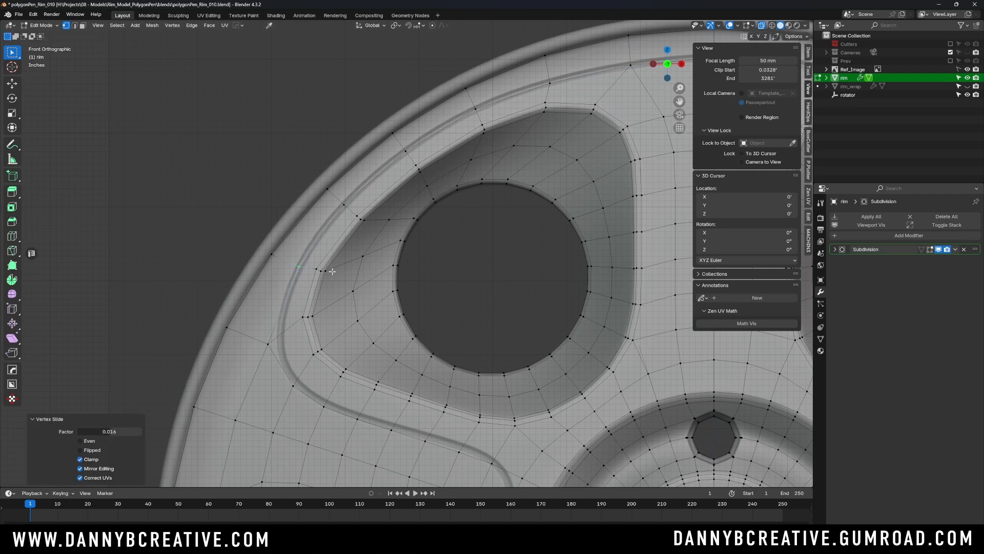
- Slide the vertex below the upper-left opening and the one level with the hub centre onto the groove line, the latter by about 0.154
click(331, 272)
shift+middle_drag(331, 273, 289, 167)
click(283, 298)
key(g)
key(g)
click(289, 287)
shift+middle_drag(481, 358, 436, 189)
click(411, 305)
key(g)
key(g)
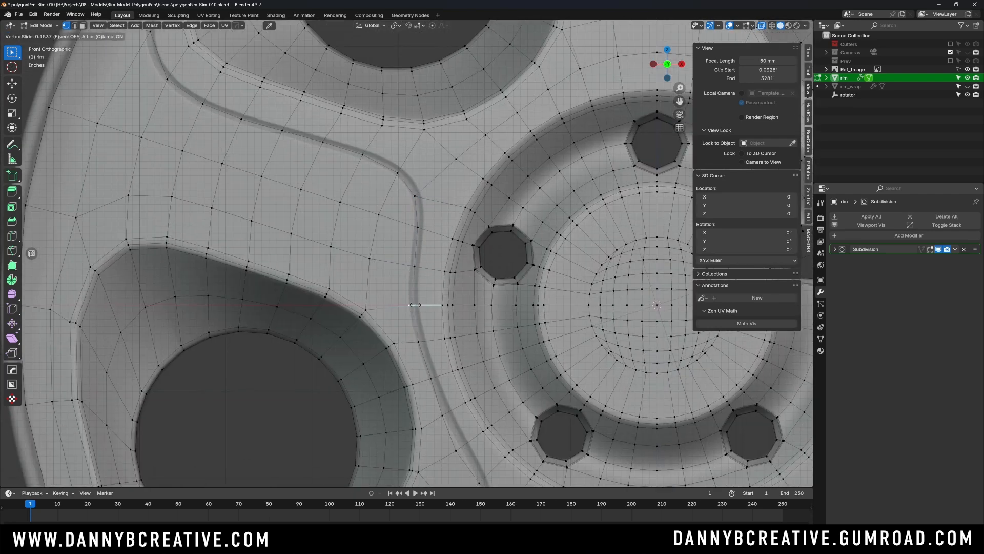
click(415, 305)
- Slide the vertices lower down beside the hub and below the bottom opening onto the groove line
shift+middle_drag(416, 305, 448, 158)
key(g)
key(g)
shift+middle_drag(377, 297, 148, 145)
click(562, 274)
key(g)
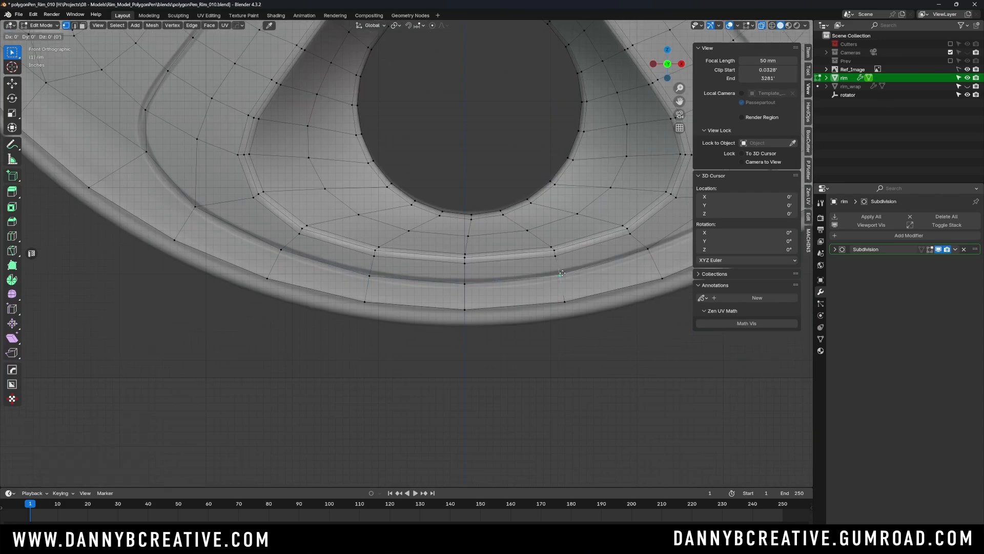
key(g)
click(562, 274)
- Slide the remaining groove vertices around the inner bend to the right of the hub onto the line, one by about 0.158
shift+middle_drag(605, 220, 360, 442)
click(486, 246)
shift+middle_drag(471, 205, 474, 395)
shift+middle_drag(461, 113, 358, 376)
click(360, 231)
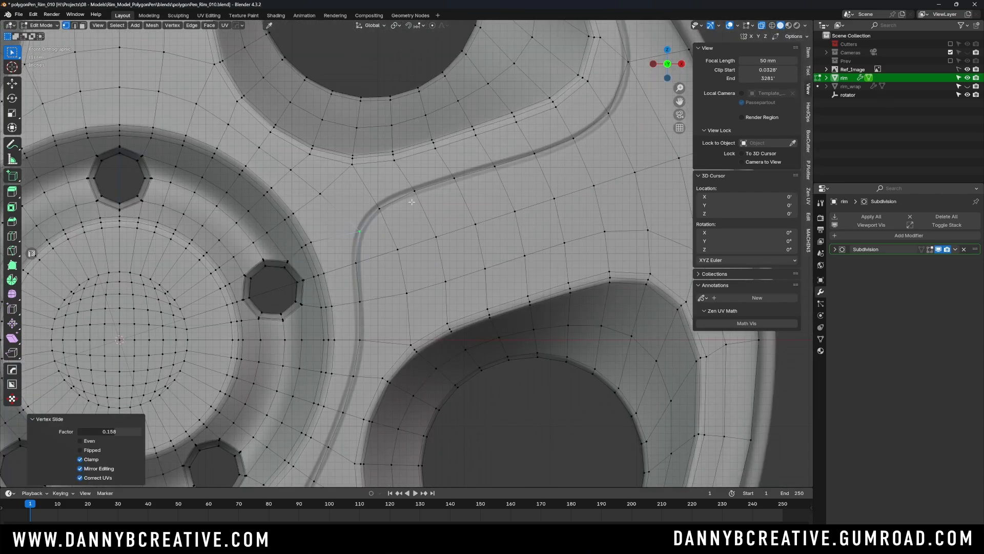
scroll(411, 201, down, 7)
scroll(231, 169, up, 6)
click(362, 202)
key(g)
key(g)
shift+middle_drag(461, 410, 367, 70)
- Turn off X-ray, view the whole rim in perspective, and switch to edge select mode
scroll(477, 235, down, 5)
key(alt+z)
middle_drag(477, 235, 450, 163)
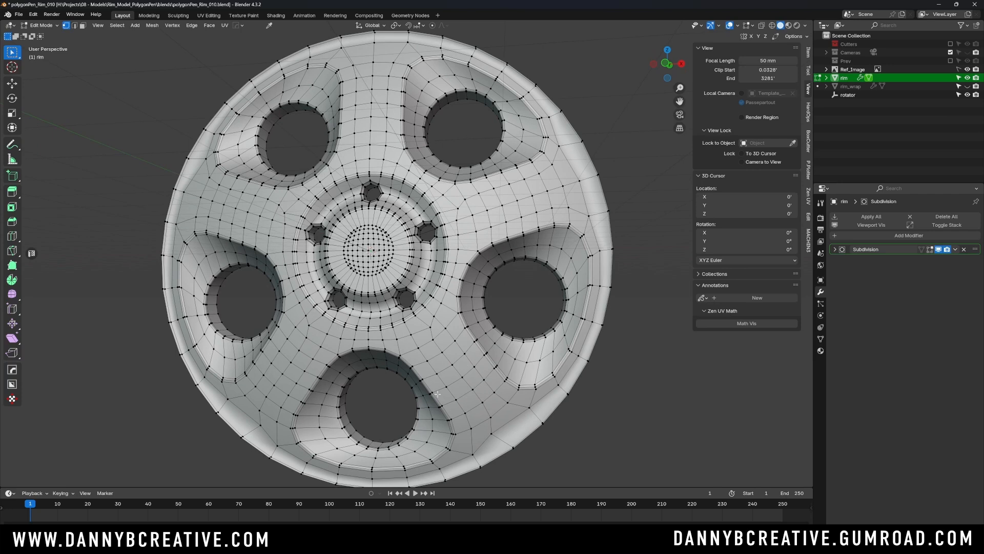
key(Tab)
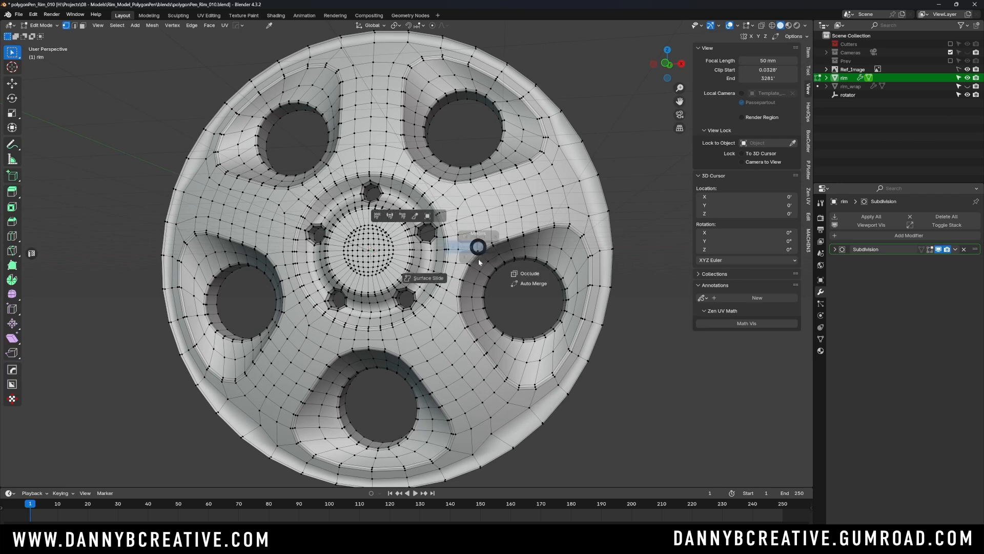
click(480, 298)
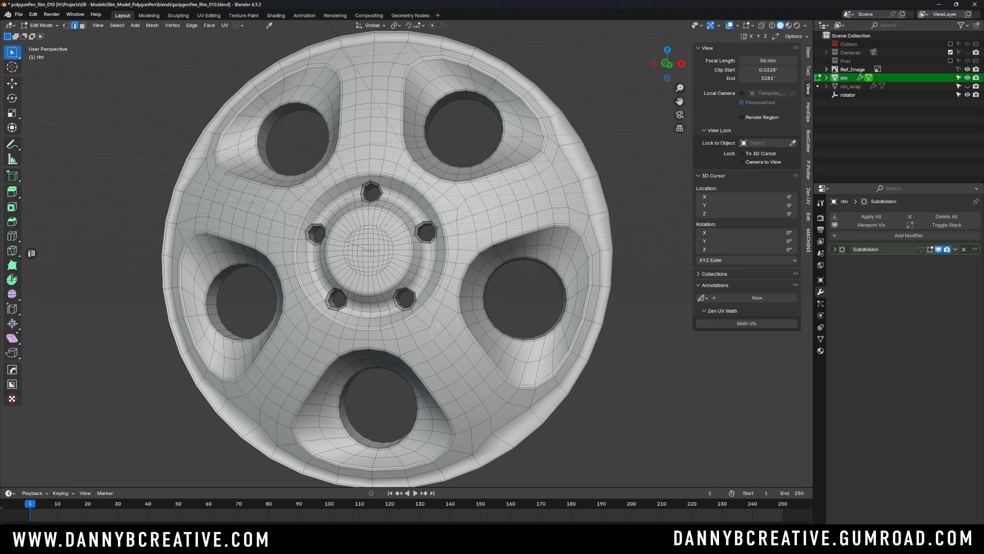
- Select the closed edge loop along the decorative groove line around the spokes, picking shortest paths from point to point
ctrl+click(457, 212)
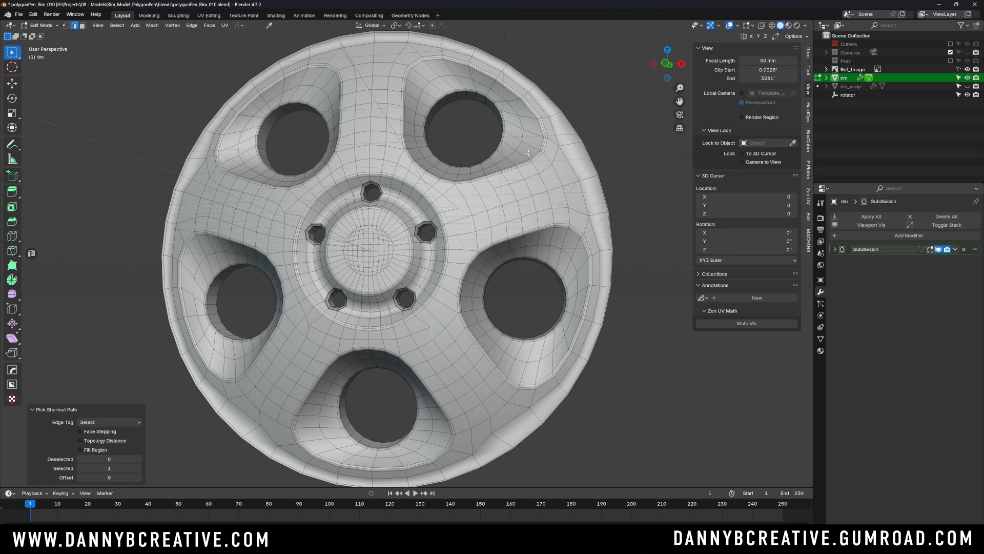
ctrl+click(421, 38)
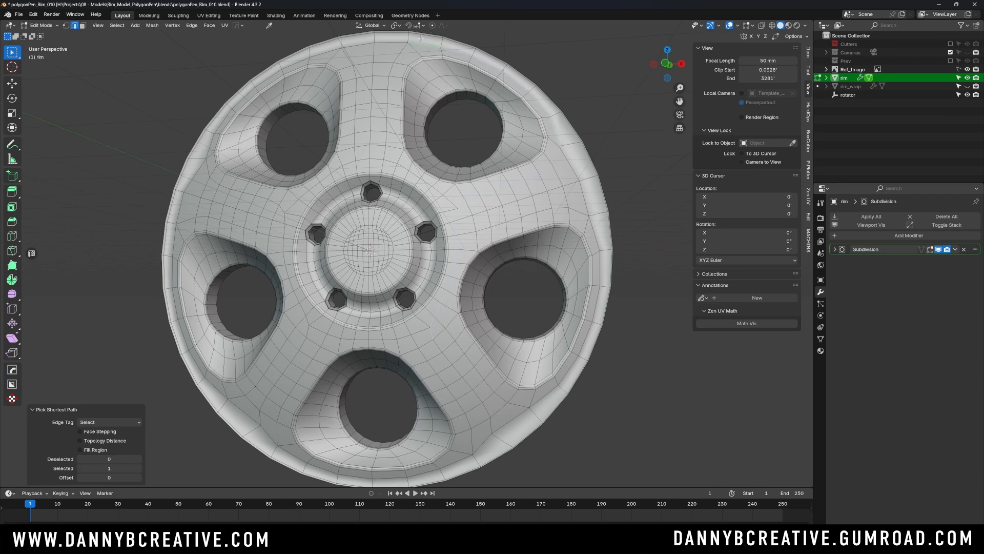
ctrl+click(268, 76)
ctrl+click(210, 165)
ctrl+click(291, 214)
ctrl+click(286, 216)
ctrl+click(289, 260)
ctrl+click(305, 313)
ctrl+click(268, 399)
ctrl+click(276, 434)
ctrl+click(356, 467)
ctrl+click(471, 442)
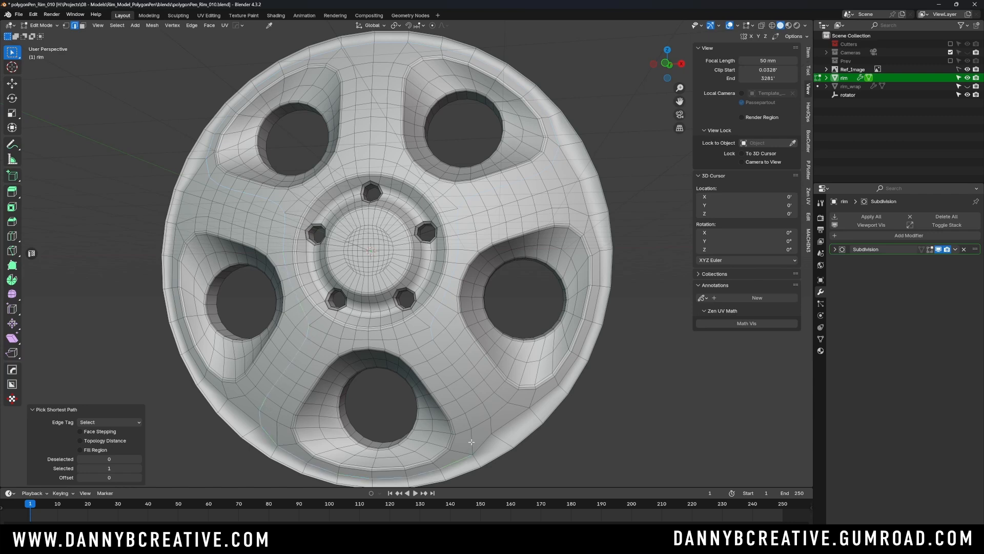
ctrl+click(490, 419)
ctrl+click(443, 343)
- Bevel the selected groove loop with 2 segments and a width of about 0.0274'
middle_drag(459, 227, 440, 200)
scroll(449, 207, up, 5)
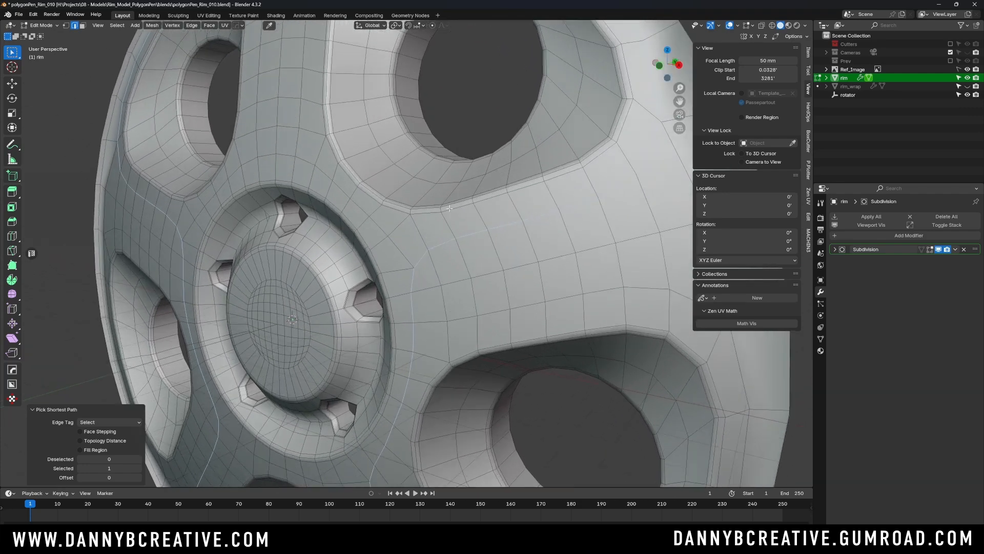
scroll(449, 208, up, 3)
key(ctrl+b)
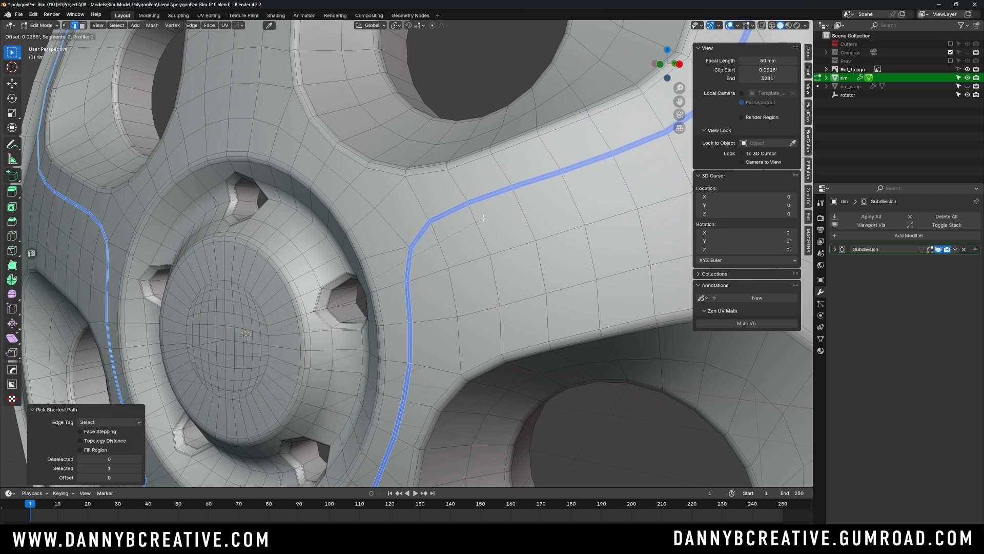
click(483, 218)
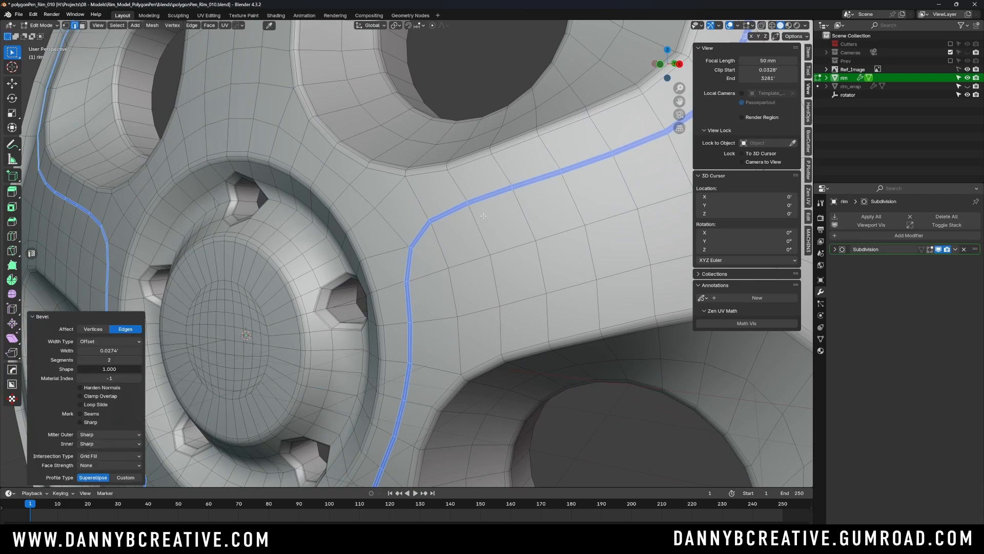
- Try bevel widths of 0.0608' and 0.005' on the groove loop
scroll(437, 206, down, 10)
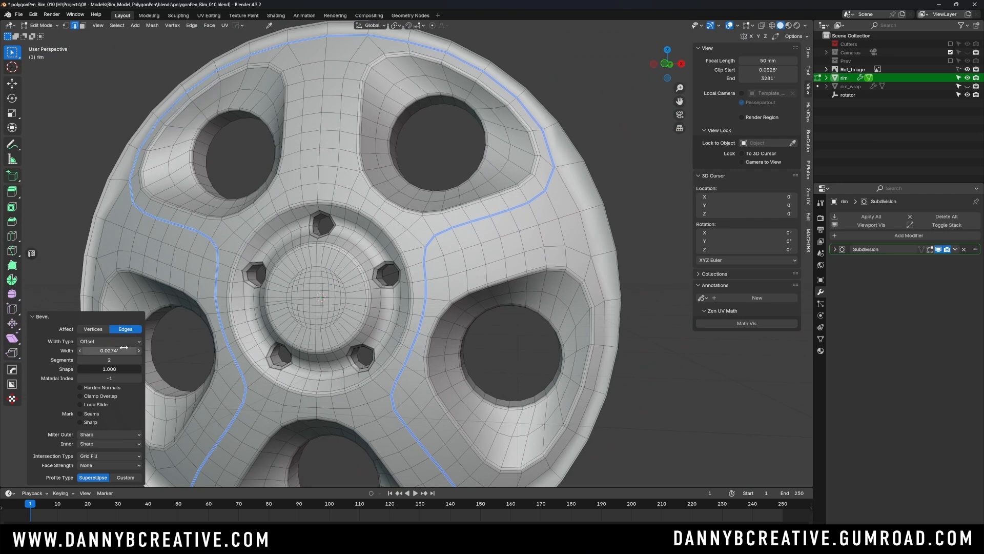
drag(122, 351, 169, 350)
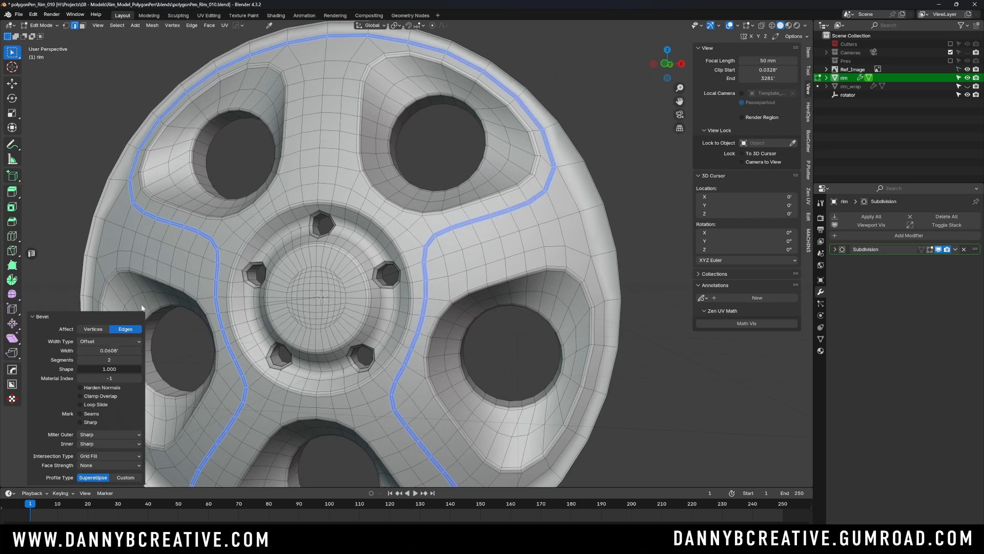
click(109, 350)
text(0.005)
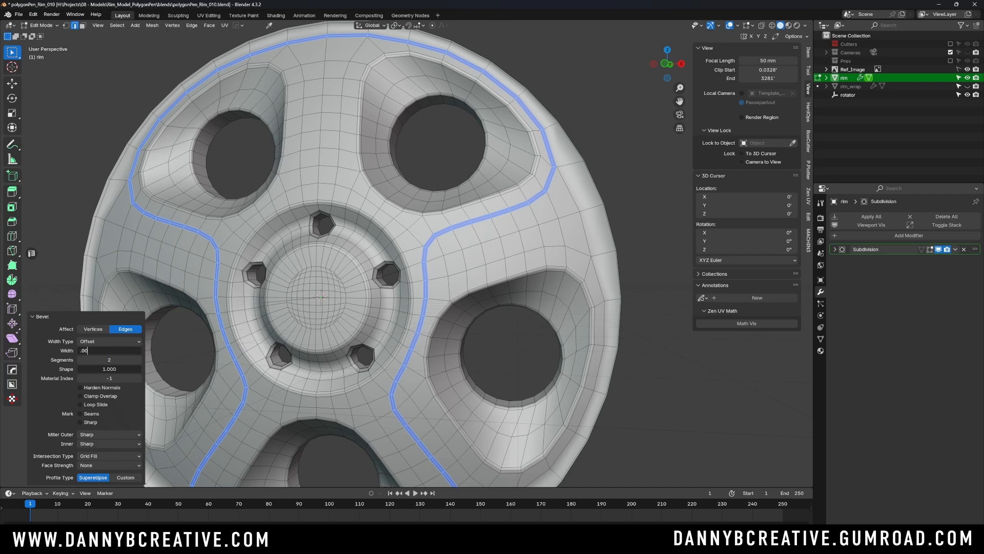
key(Tab)
key(Return)
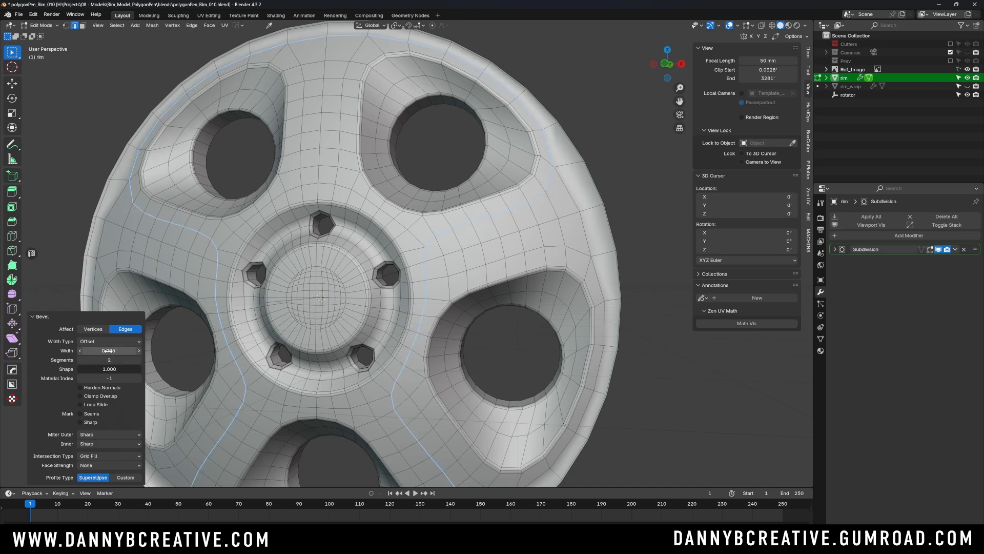
- Set the groove bevel's width to 0.05'
click(115, 348)
text(.05)
key(Return)
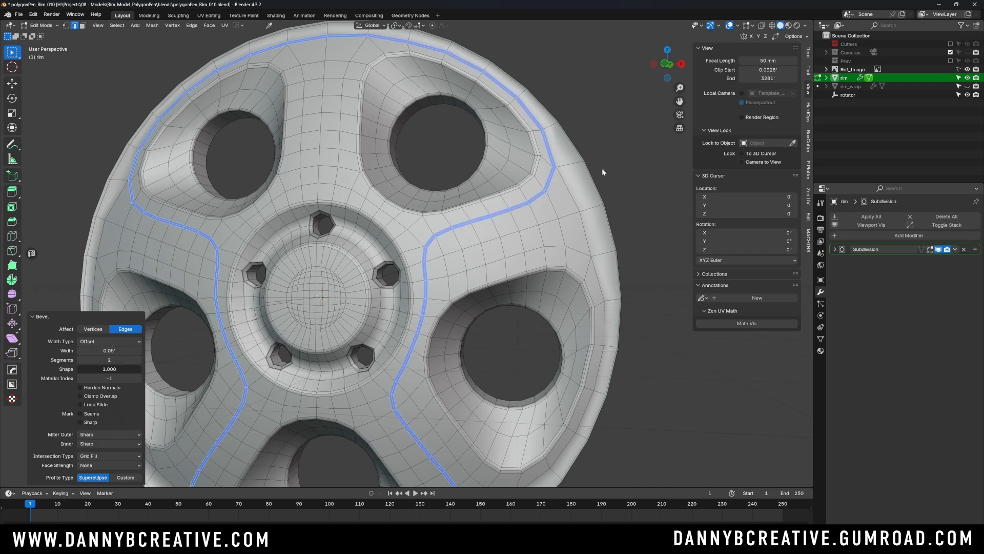
- Shrink the selection to the bevel's centre loop and move it inward along the global Y axis by about 0.105'
scroll(533, 179, up, 6)
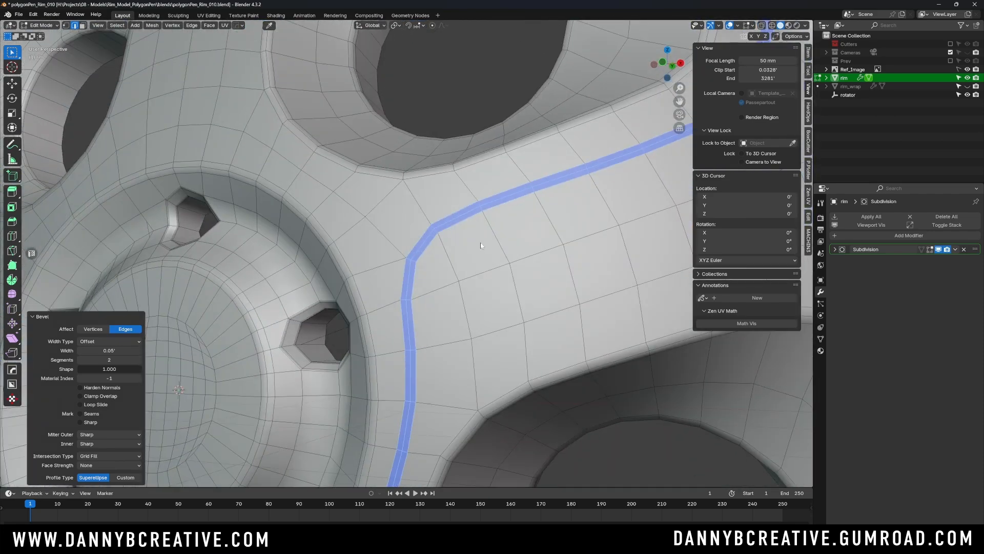
shift+middle_drag(481, 242, 475, 248)
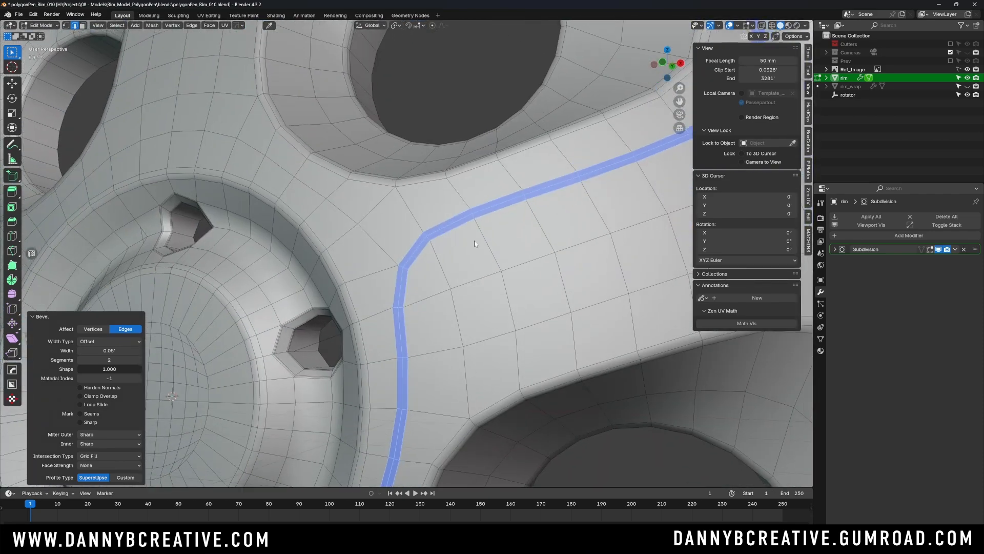
key(ctrl+KP_Subtract)
scroll(477, 239, down, 6)
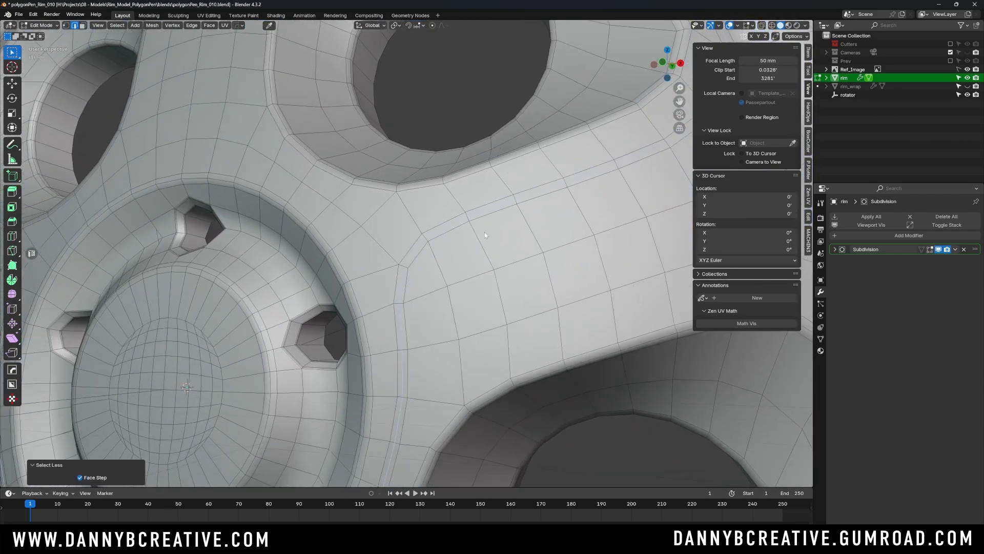
scroll(482, 235, down, 2)
scroll(484, 245, up, 7)
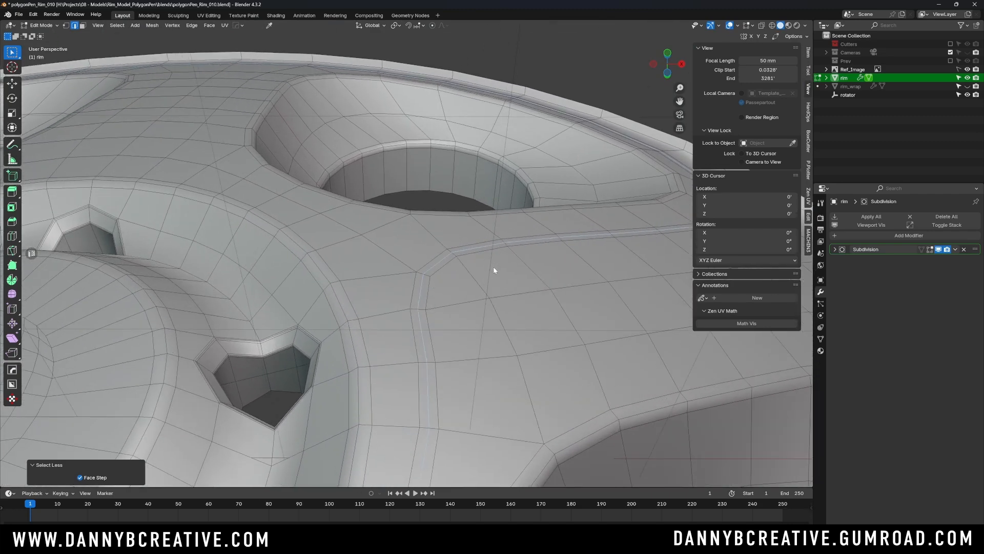
key(g)
key(y)
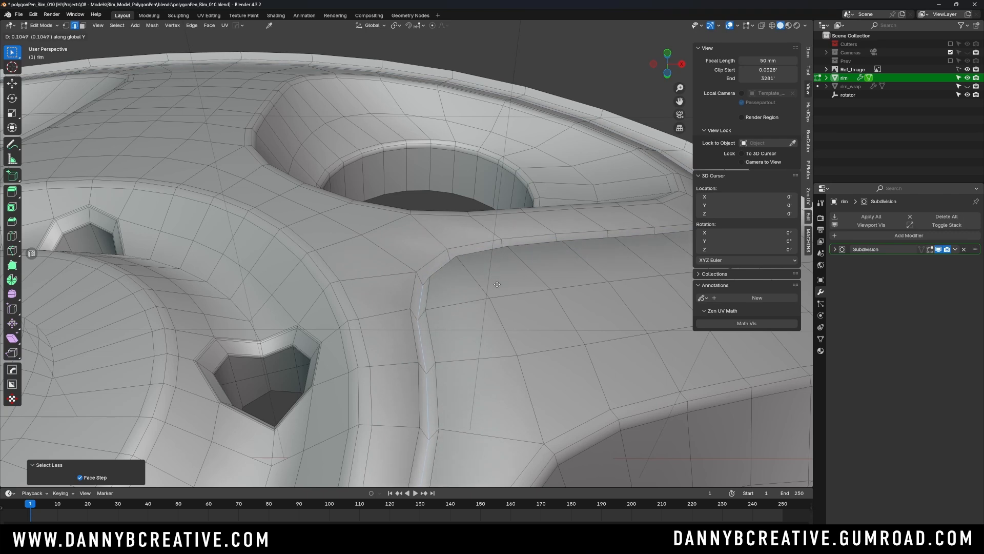
click(497, 286)
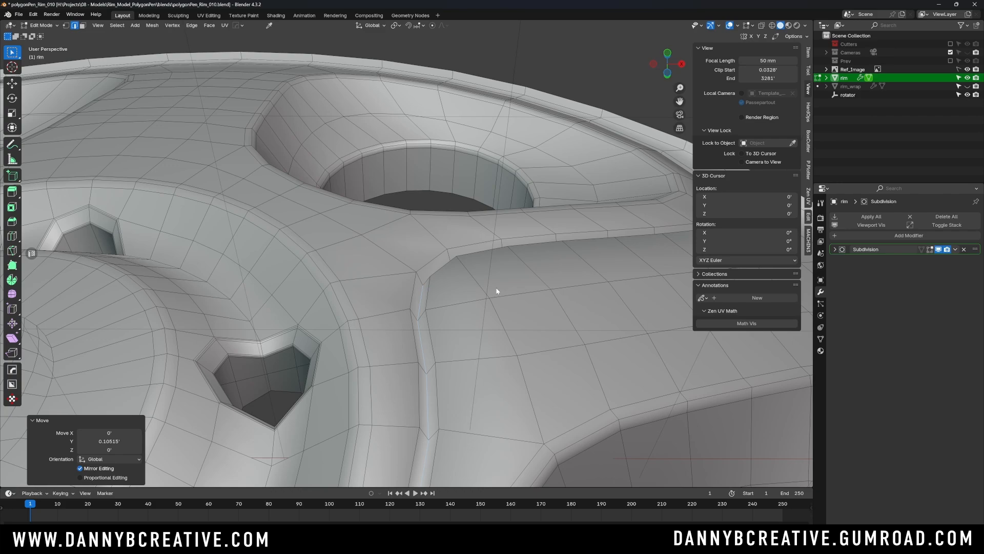
- Expand the selection from the groove's centre loop to the full groove band and reduce it to the band's two boundary loops
key(ctrl+KP_Add)
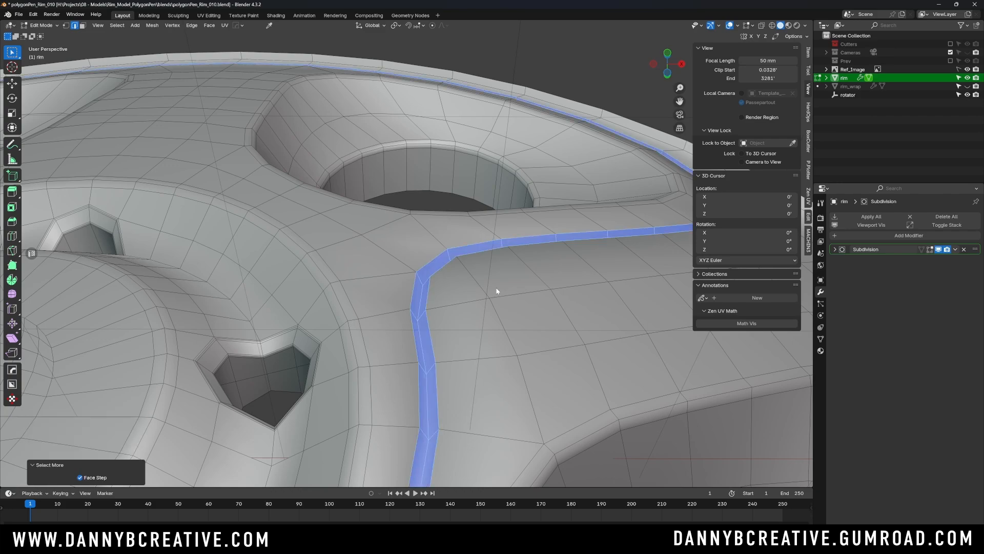
scroll(491, 257, down, 4)
middle_drag(477, 247, 453, 304)
scroll(475, 333, up, 4)
scroll(453, 304, down, 4)
scroll(444, 243, up, 4)
scroll(444, 243, down, 1)
middle_drag(444, 243, 441, 242)
scroll(438, 235, up, 2)
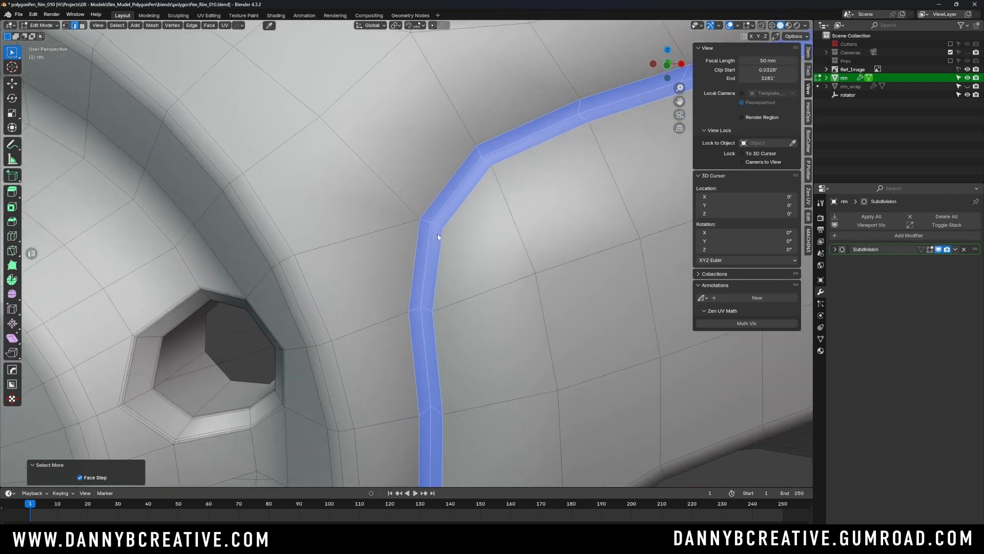
scroll(435, 225, up, 1)
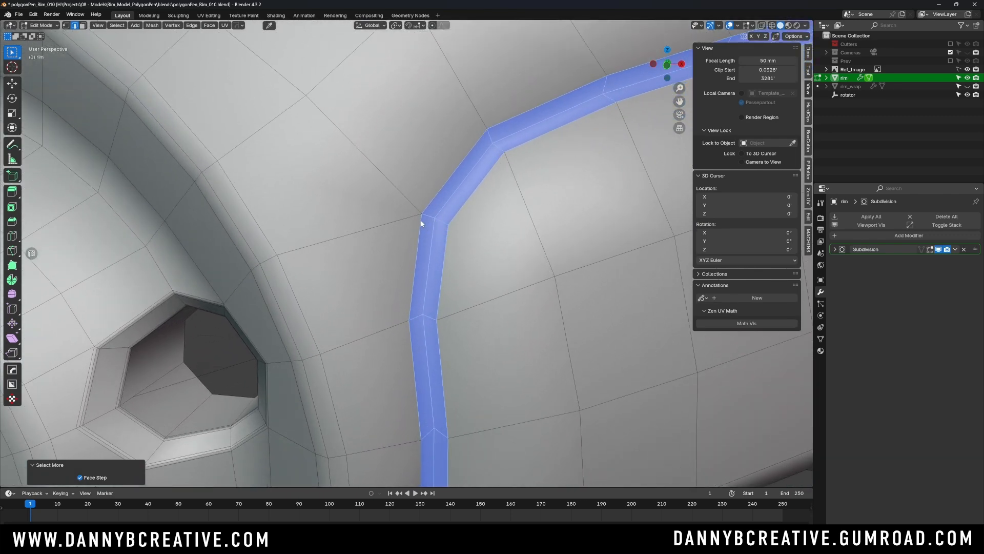
alt+click(429, 261)
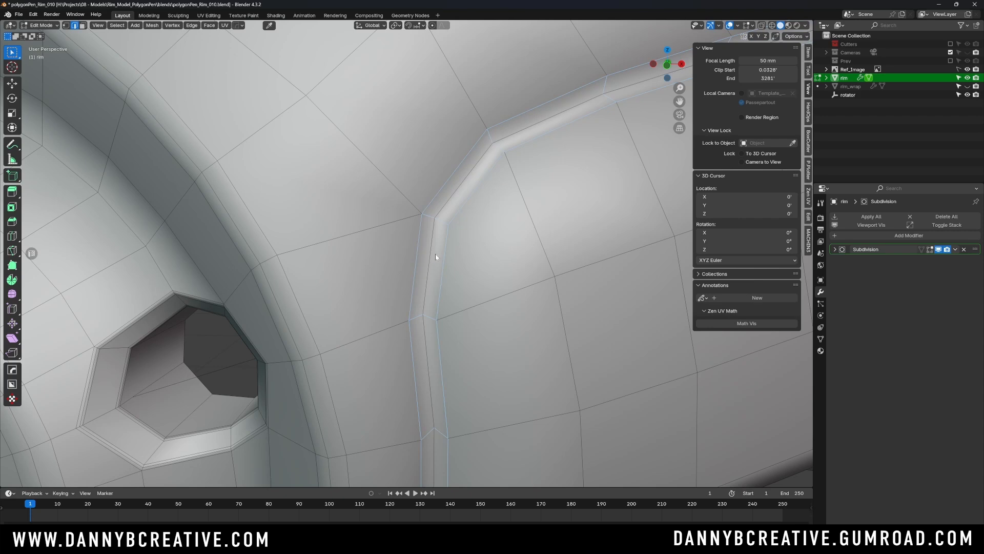
- Bevel the groove's two boundary loops with 2 segments, shape 1.000 and a width of about 0.0231'
scroll(435, 254, down, 2)
middle_drag(435, 253, 423, 276)
scroll(398, 262, up, 3)
scroll(398, 261, down, 4)
scroll(423, 231, up, 2)
scroll(413, 234, up, 1)
scroll(422, 261, up, 2)
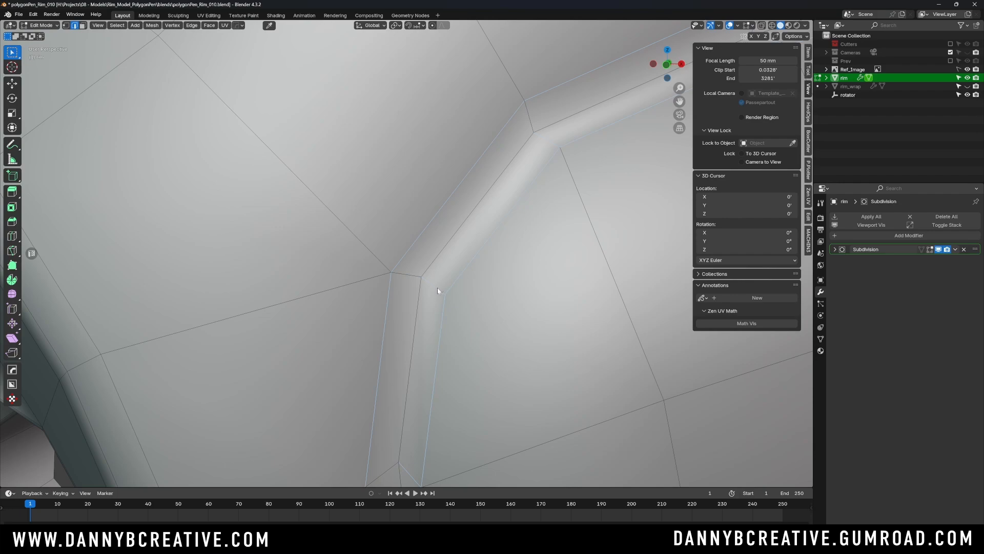
scroll(438, 287, down, 8)
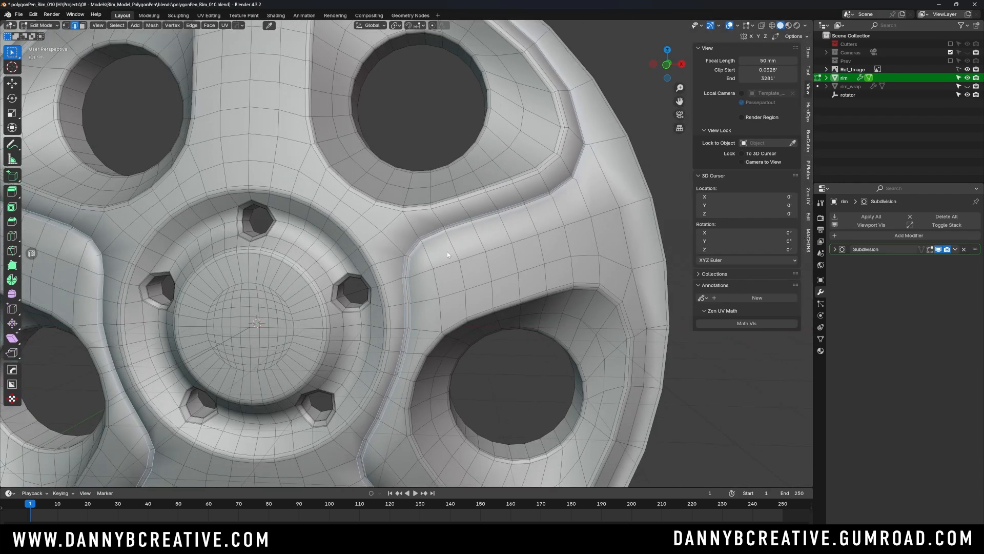
mouse_move(447, 255)
middle_down()
mouse_move(494, 198)
mouse_move(529, 185)
mouse_move(466, 257)
mouse_move(418, 266)
mouse_move(477, 249)
mouse_move(460, 244)
middle_up()
scroll(477, 206, up, 5)
middle_drag(484, 195, 445, 171)
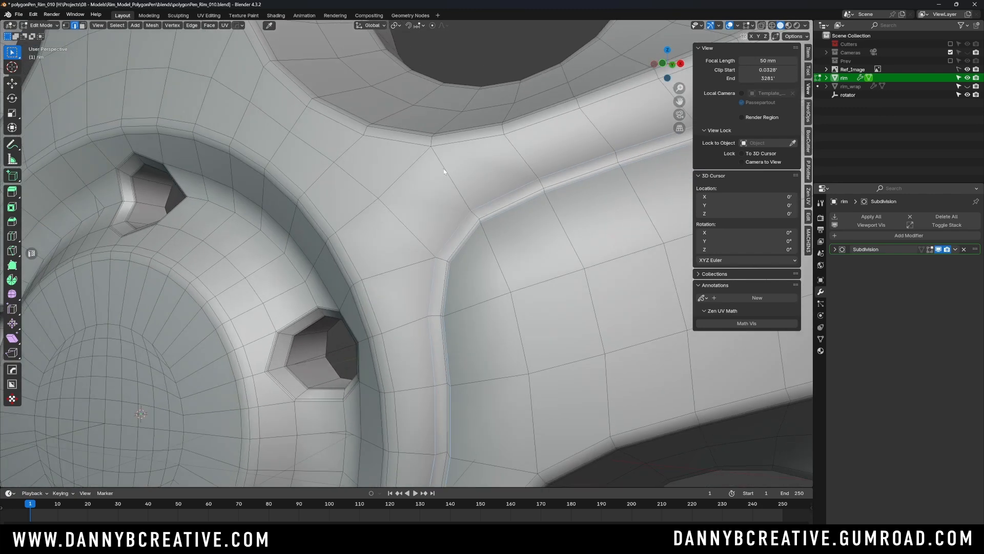
key(ctrl+b)
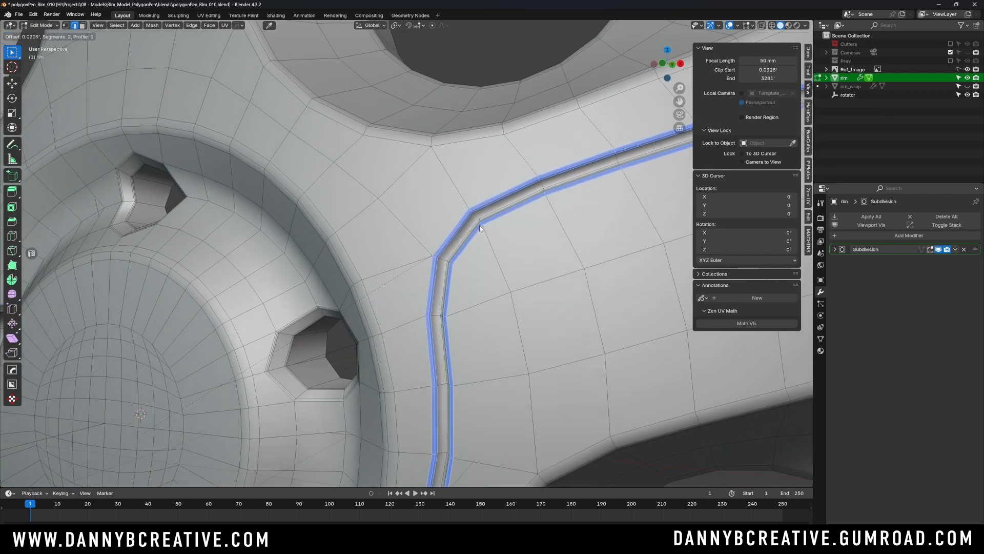
click(481, 228)
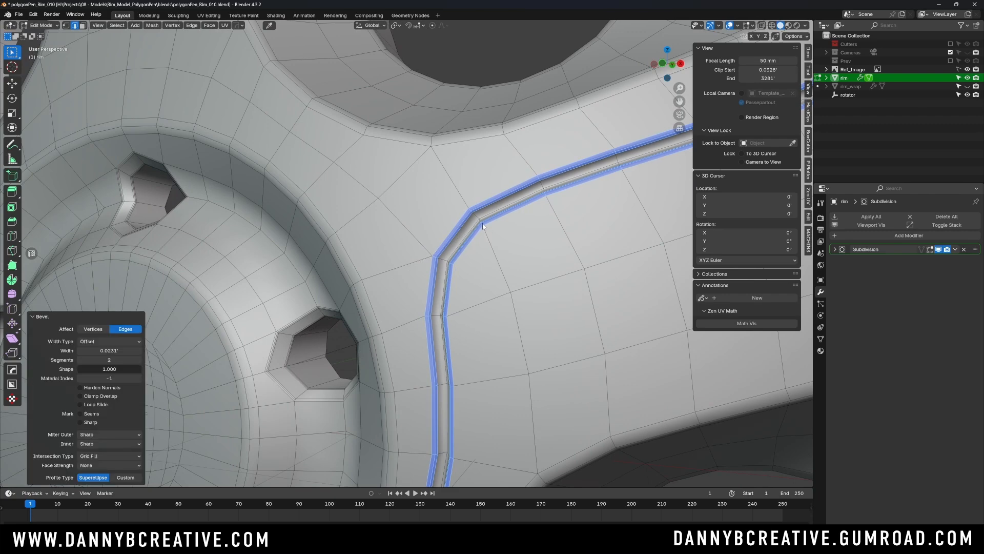
- Return to object mode and deselect the rim to view the smoothed groove on the whole wheel
scroll(480, 228, down, 6)
middle_drag(481, 228, 423, 258)
key(Tab)
scroll(466, 265, down, 3)
click(482, 201)
click(422, 259)
- Enter face editing on the rim, reveal its hidden faces and return to object mode
key(ctrl+Tab)
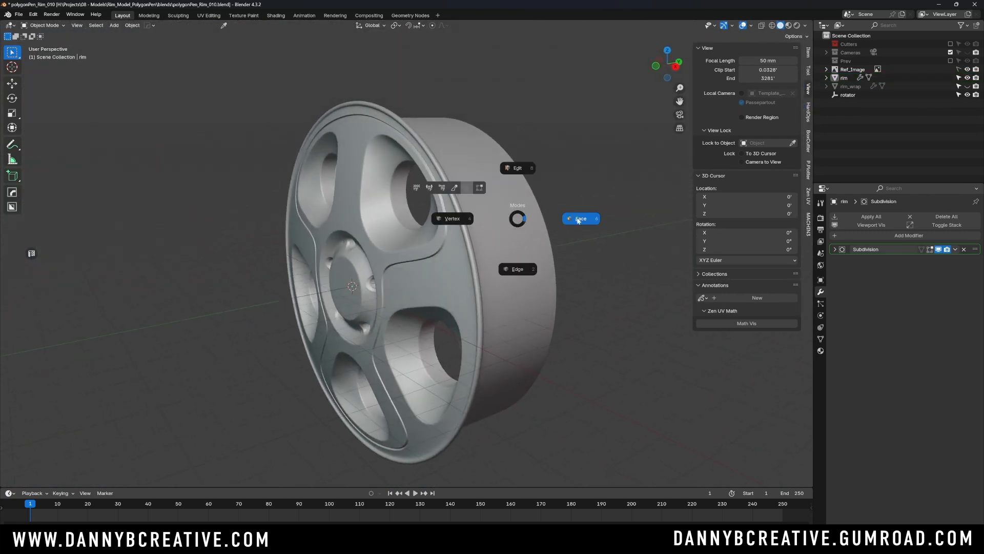
click(583, 212)
middle_drag(543, 222, 528, 218)
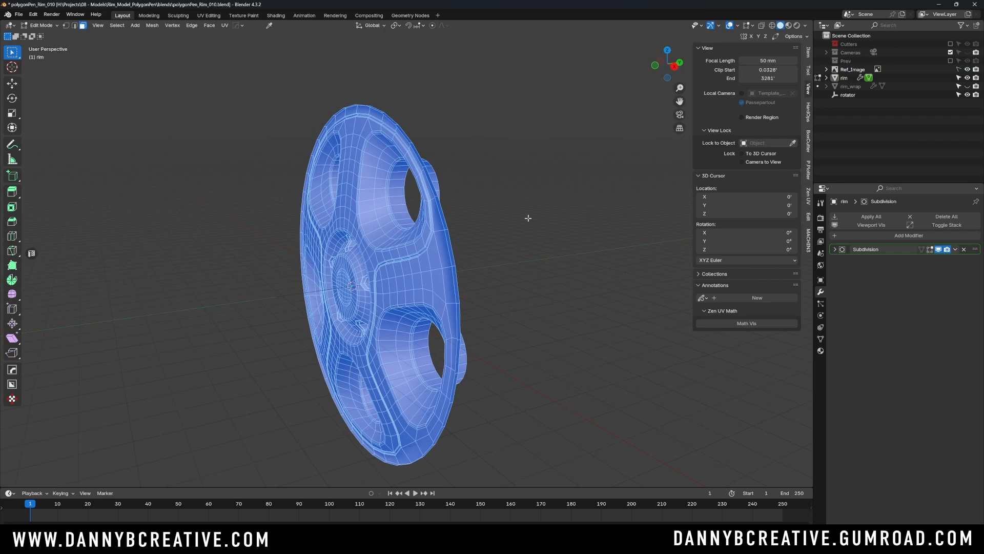
key(alt+h)
key(Tab)
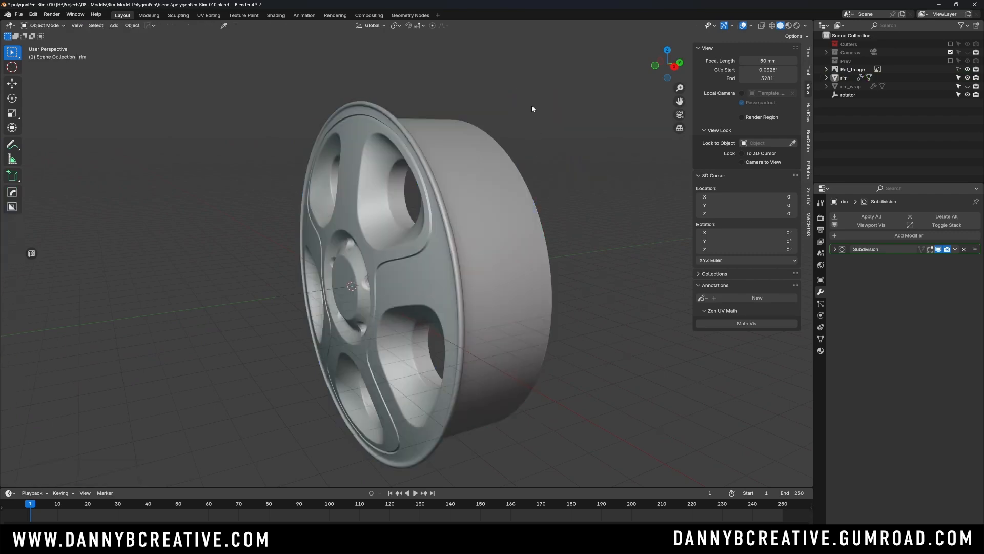
- View the finished rim from the front and save the file
mouse_move(528, 169)
middle_down()
mouse_move(517, 184)
mouse_move(556, 189)
mouse_move(527, 158)
mouse_move(535, 197)
mouse_move(533, 163)
middle_up()
key(KP_1)
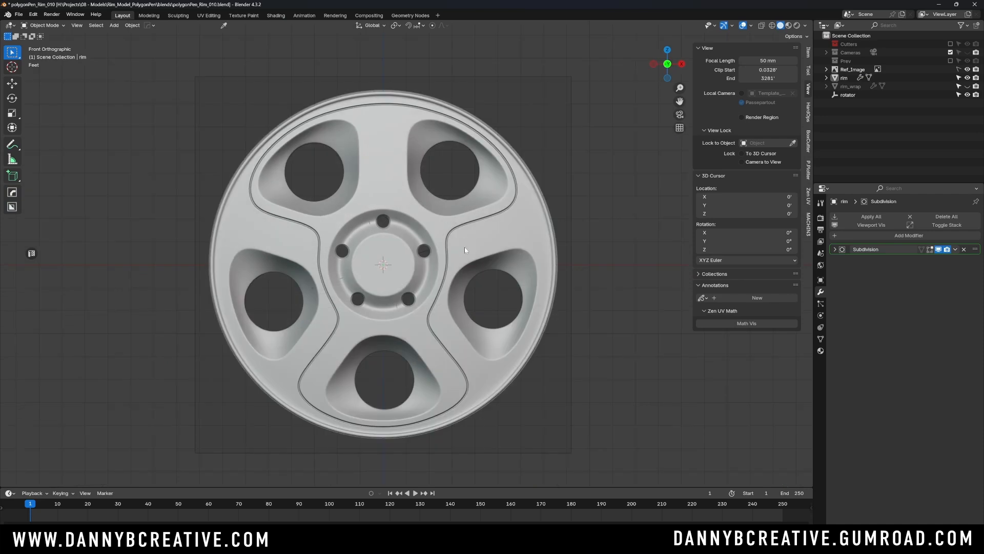
key(ctrl+s)
click(496, 256)
scroll(497, 251, up, 3)
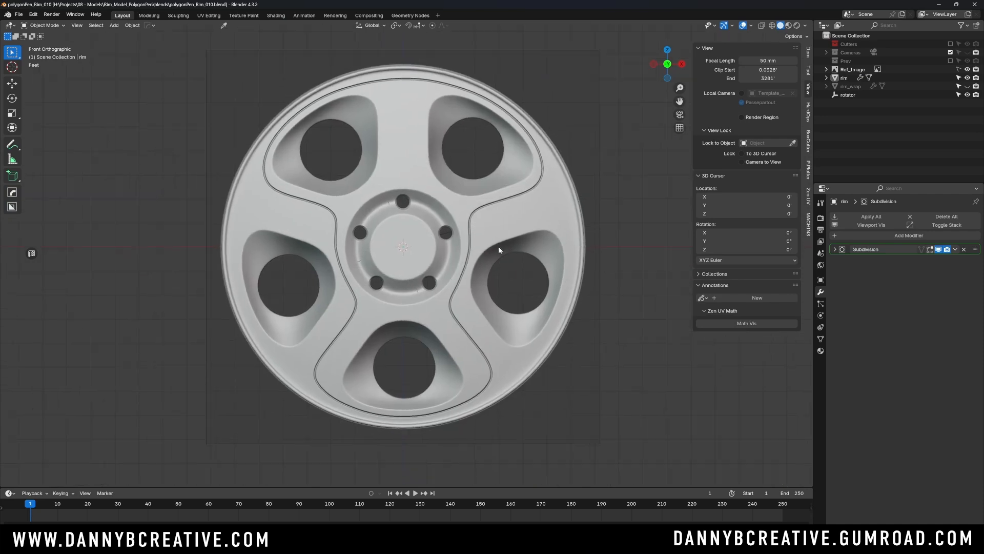
scroll(496, 257, down, 1)
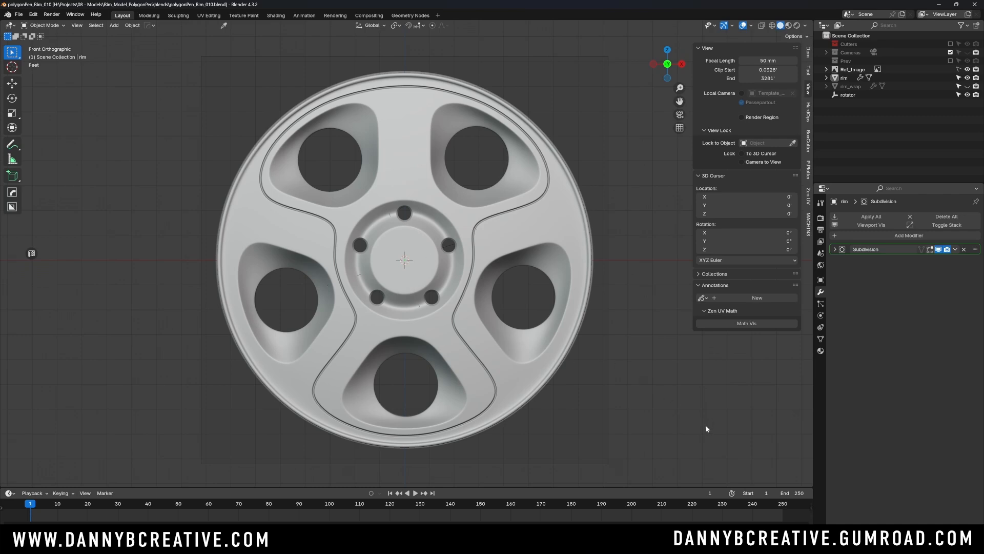
- Turn the rim to an angled perspective view and open the matcap choices for the viewport's solid shading
middle_drag(449, 279, 484, 285)
key(alt+v)
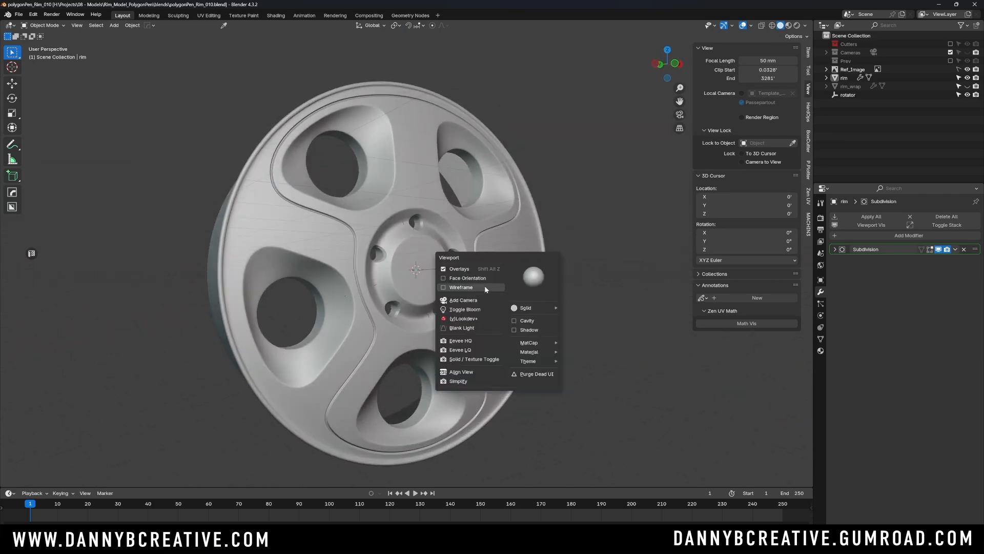
click(532, 287)
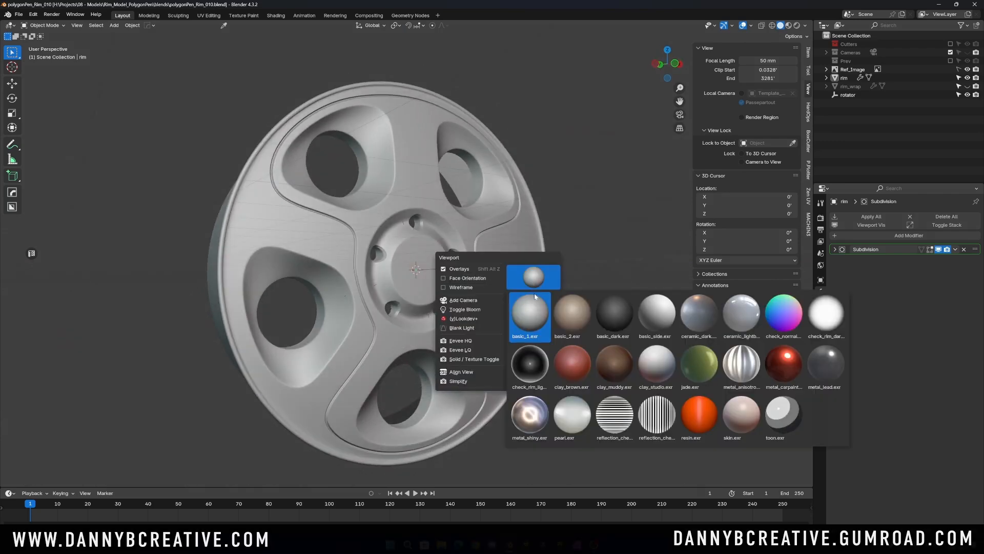